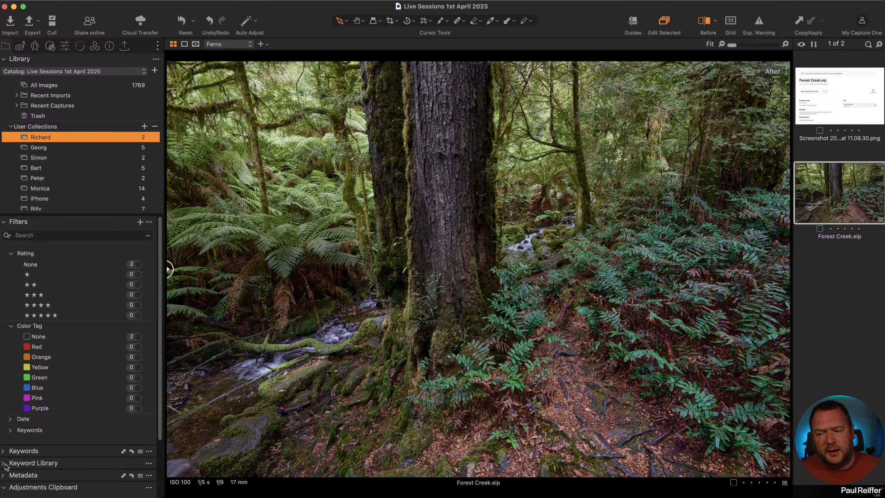
Step: Browse the user collections, return to the one containing Forest Creek.eip, and show that image's adjustment tools
scroll(68, 174, "down", 3)
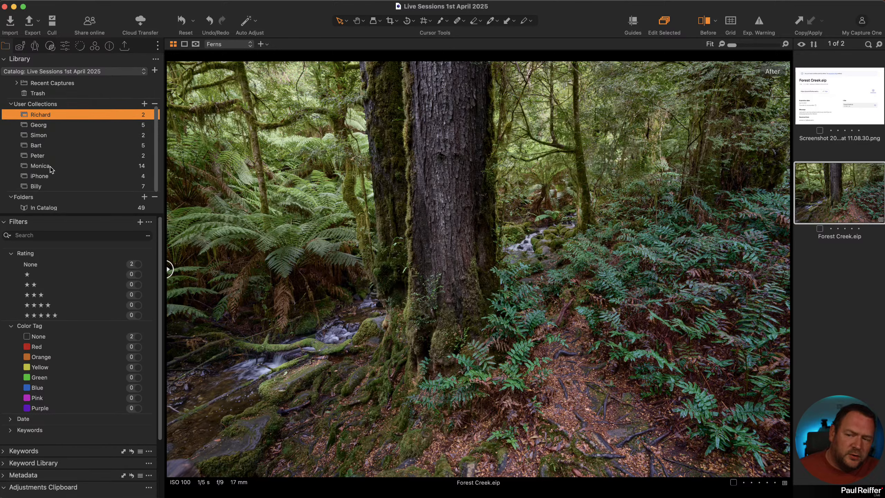
scroll(67, 173, "up", 5)
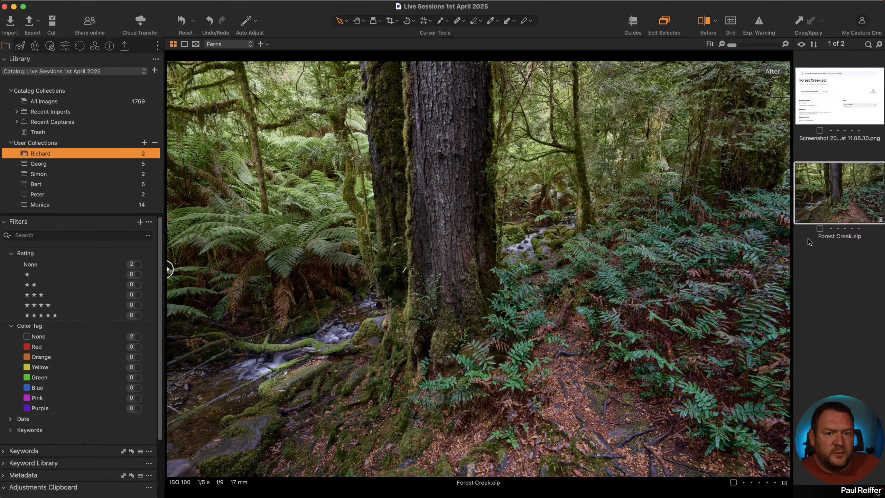
left_click(60, 164)
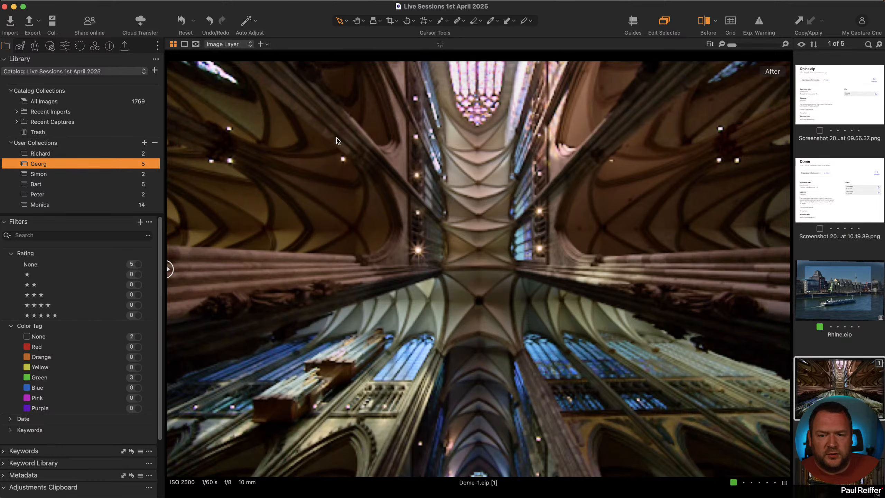
left_click(108, 155)
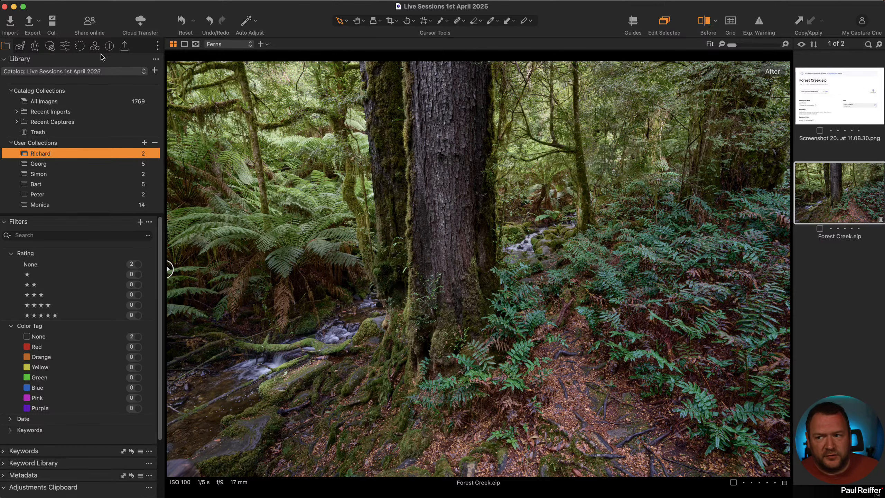
left_click(64, 47)
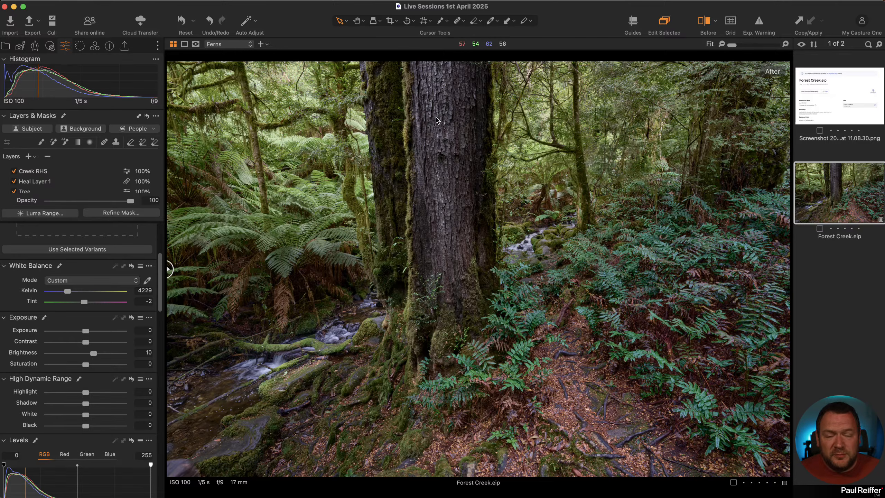
Step: Examine the Export as EIP and Include Adjustments options for exporting the Forest Creek original, and cancel the export
right_click(445, 105)
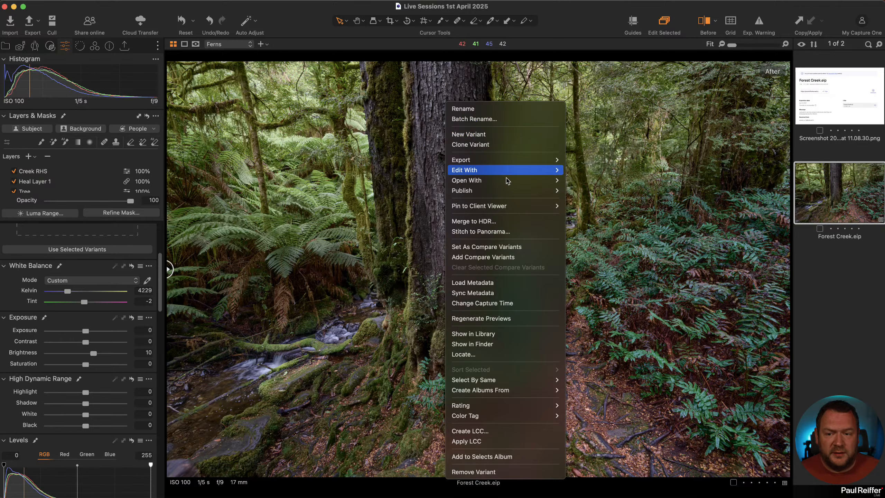
mouse_move(507, 160)
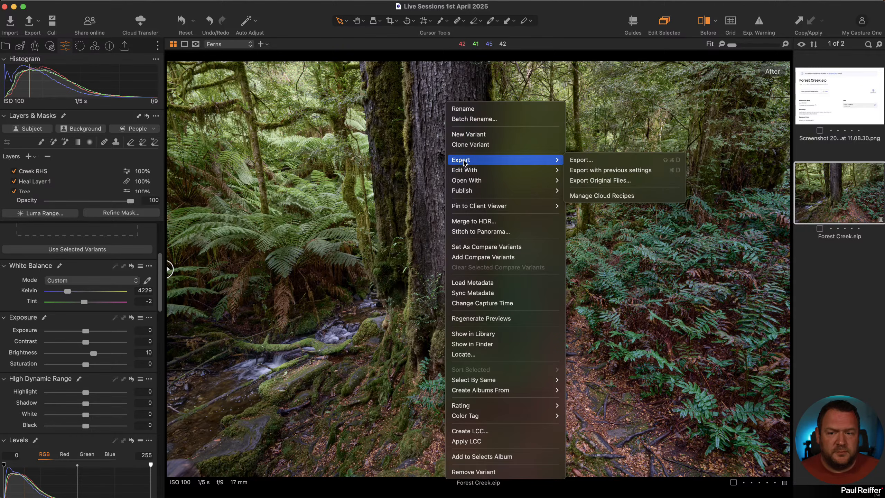
left_click(628, 184)
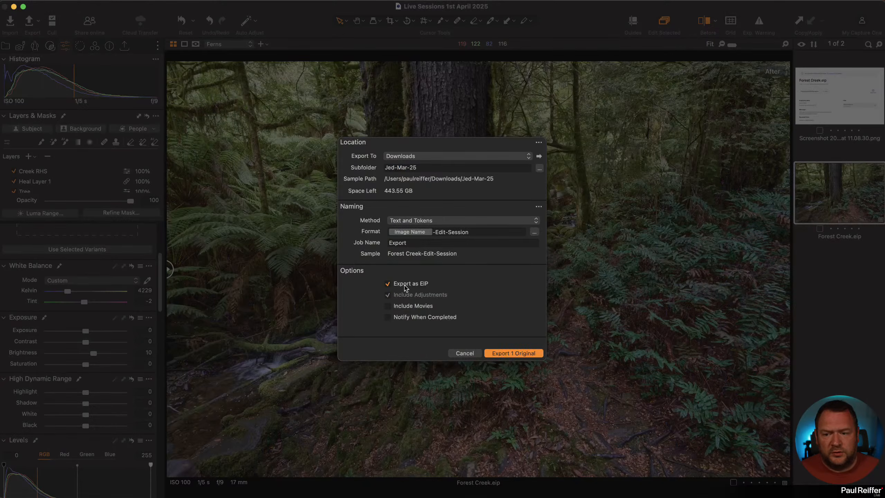
left_click(406, 287)
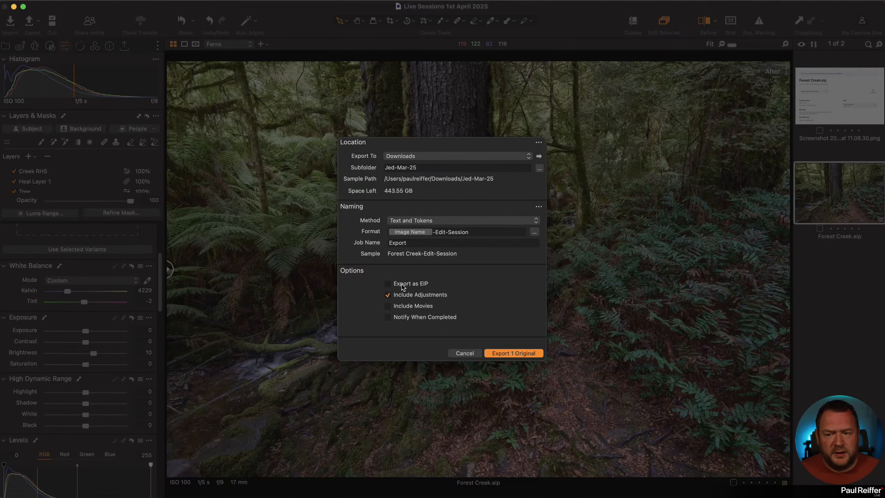
left_click(403, 286)
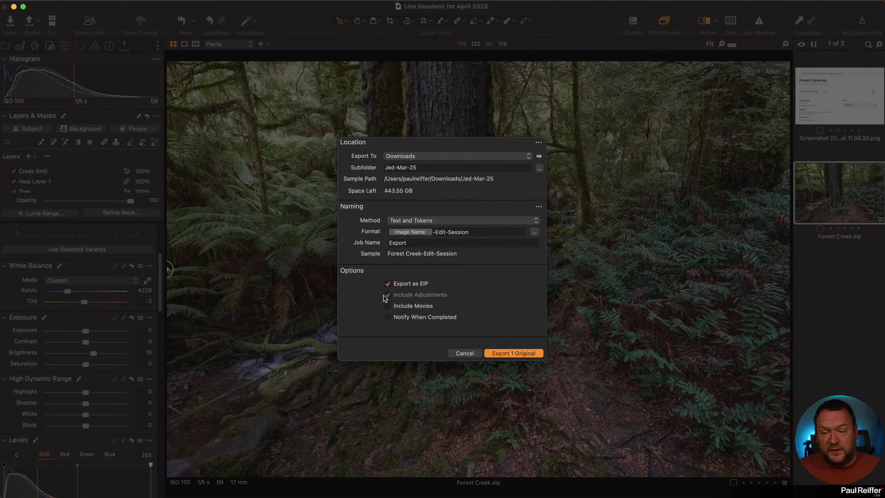
left_click(388, 295)
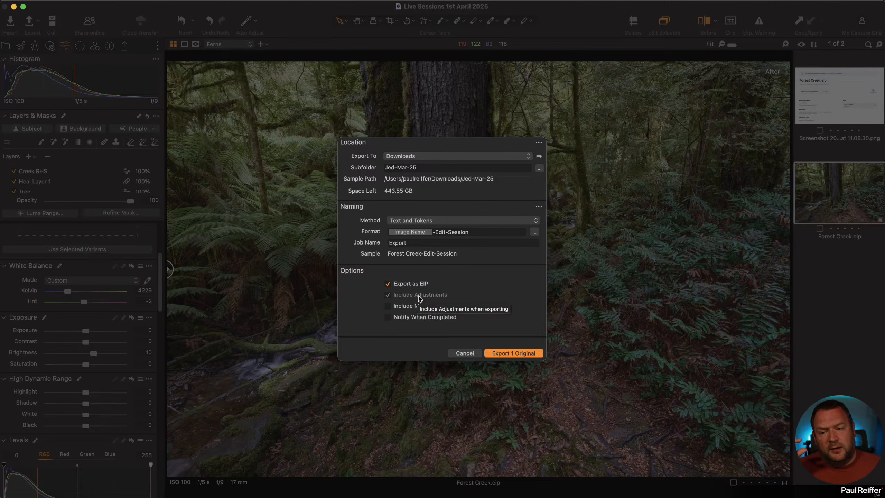
left_click(465, 353)
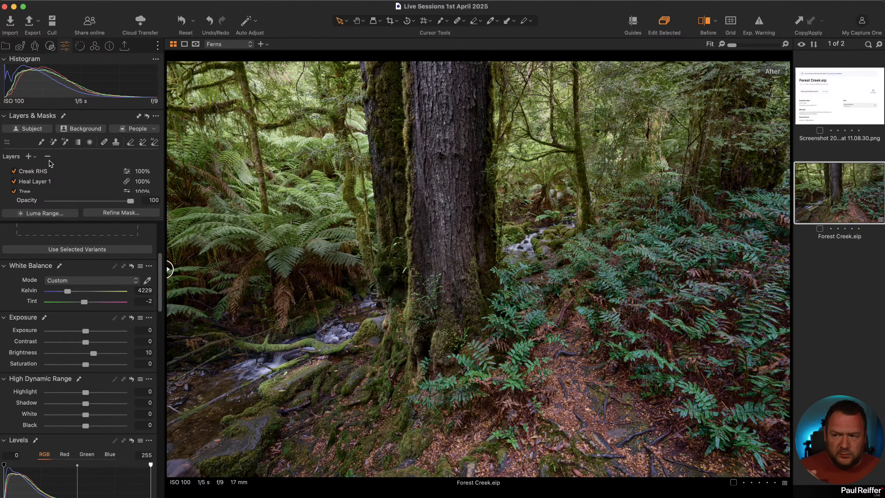
Step: Review the Forest Creek layers and compare the edited image with its unedited state across the full frame in the Before/After split view
scroll(67, 190, "down", 3)
scroll(67, 190, "up", 2)
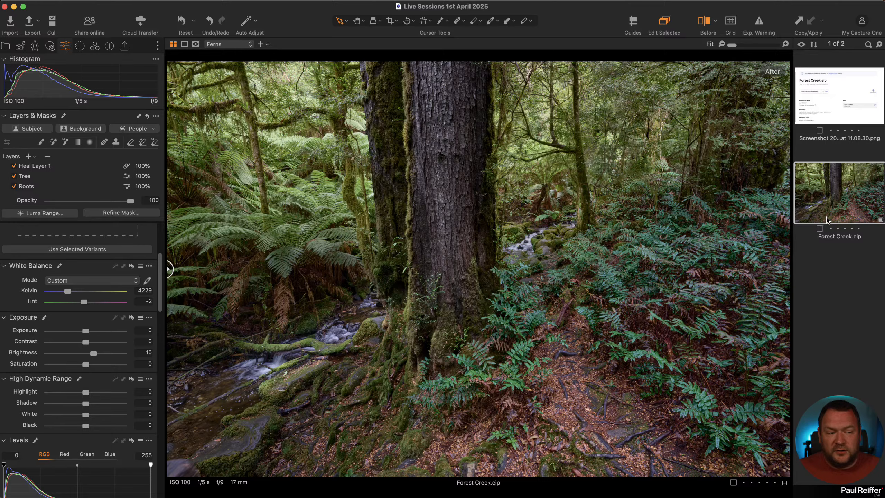
left_click(706, 26)
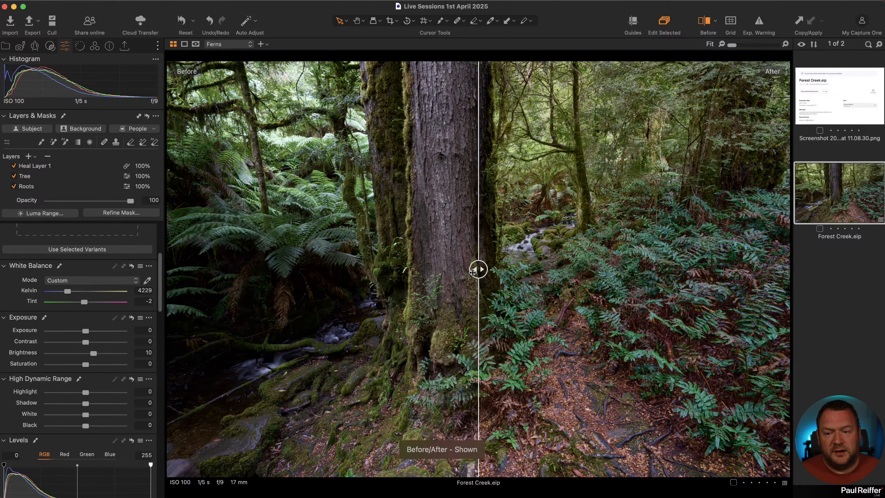
left_click_drag(479, 268, 49, 237)
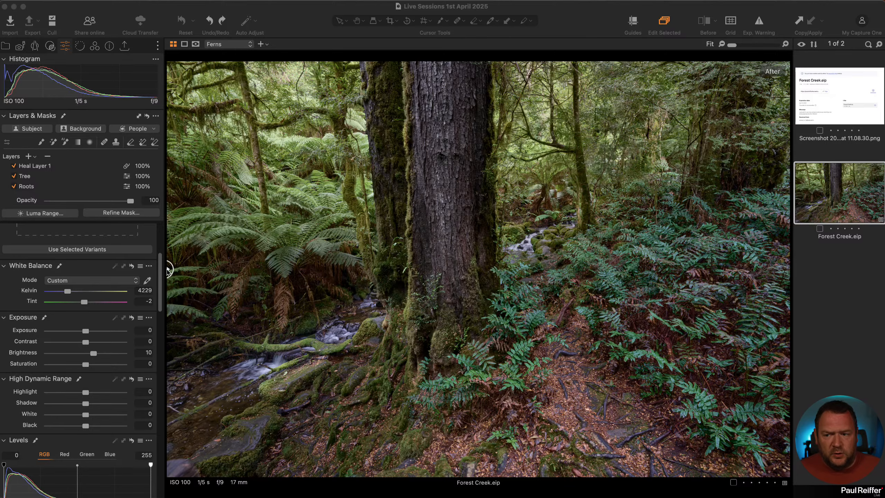
mouse_move(169, 270)
left_mouse_down()
mouse_move(788, 269)
mouse_move(169, 269)
left_mouse_up()
left_click_drag(137, 341, 816, 415)
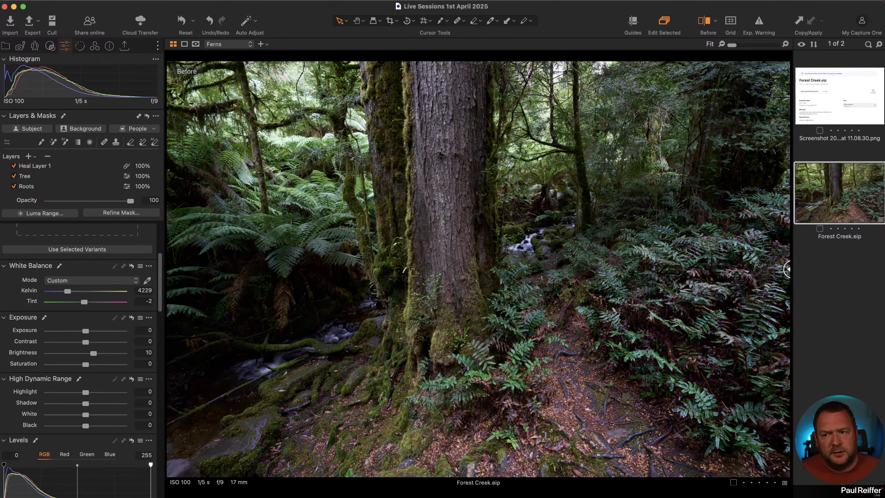
Step: Create a new variant of Forest Creek.eip and compare it individually with the edited variant in full after view
right_click(815, 200)
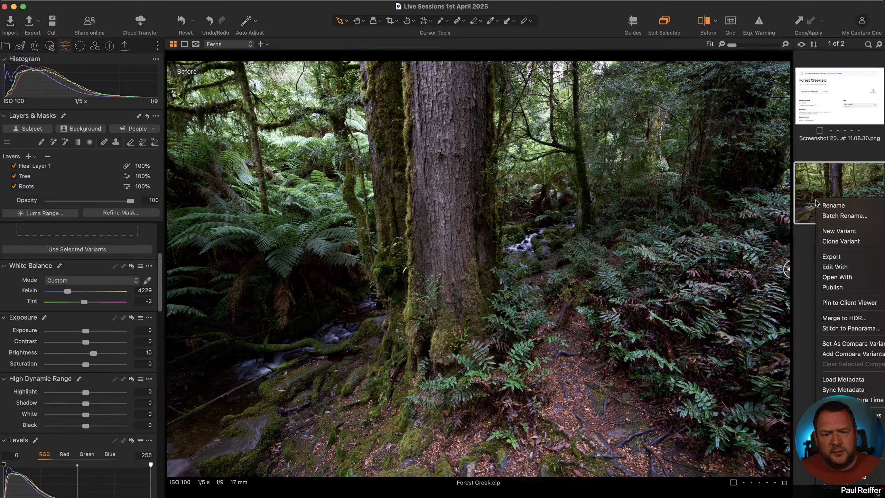
left_click(843, 235)
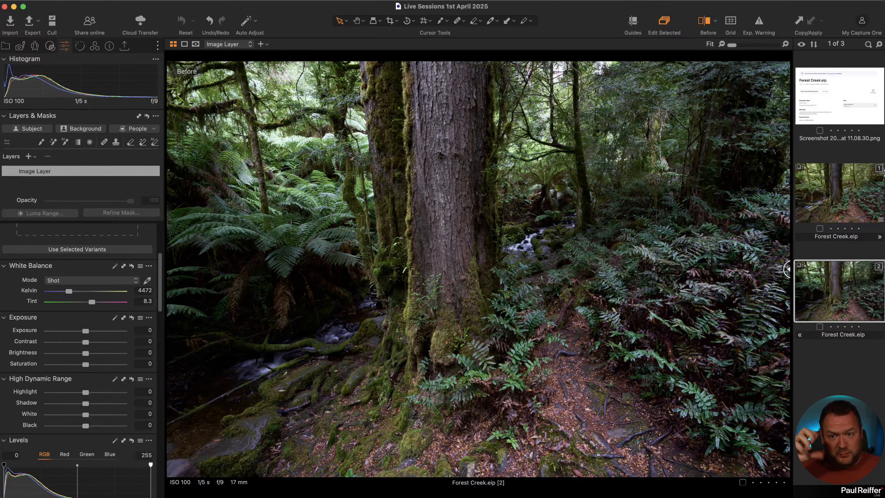
left_click(841, 199)
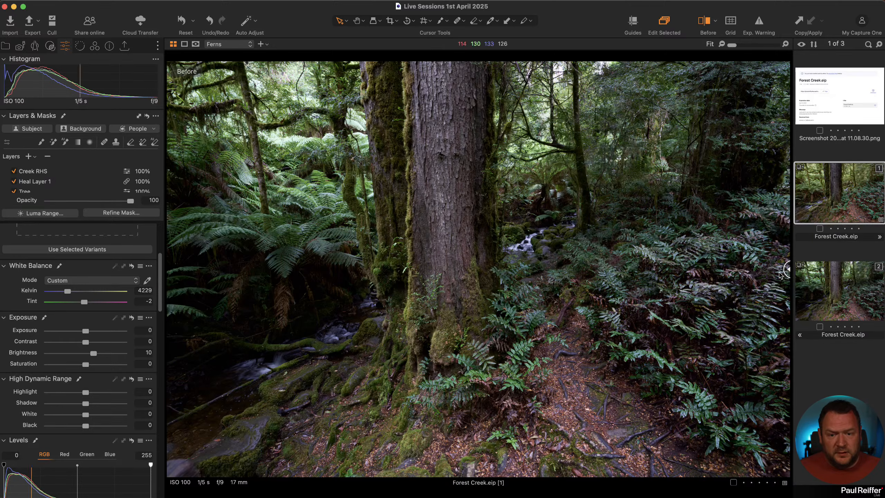
left_click_drag(780, 272, 168, 269)
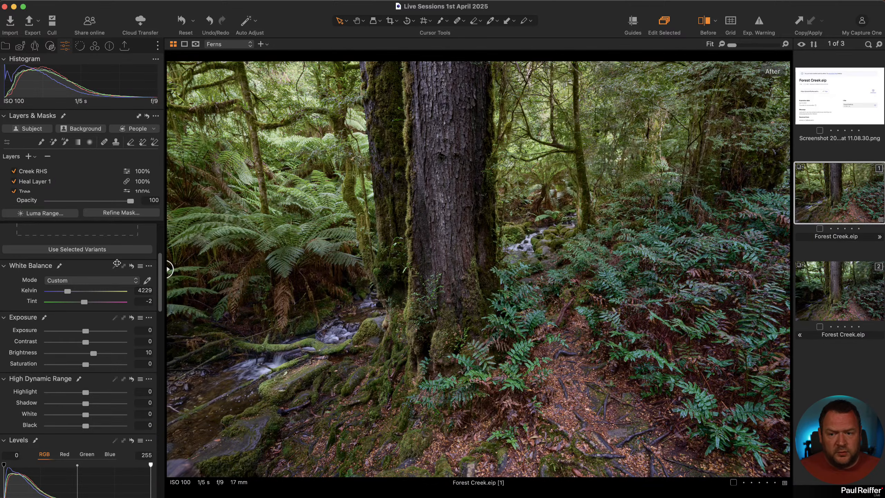
left_click(838, 296)
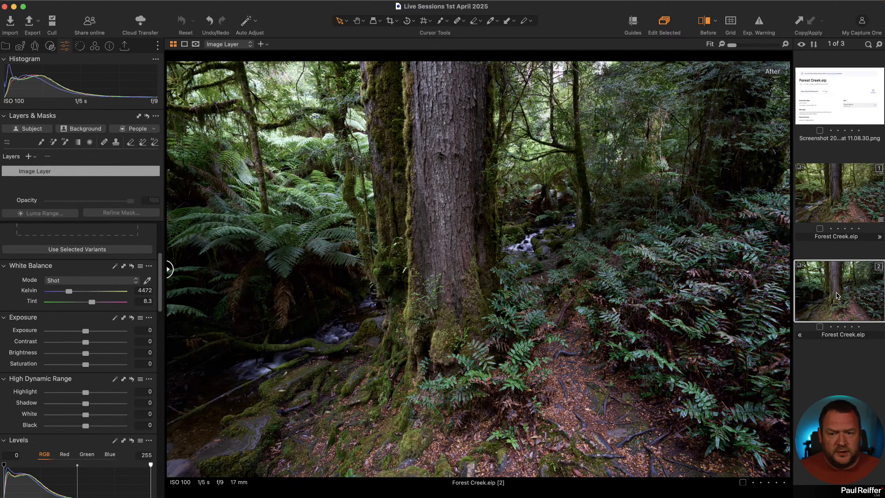
Step: View both Forest Creek variants together with Before/After turned off, and return to the edited variant alone
left_click(836, 191)
left_click(843, 295, "super")
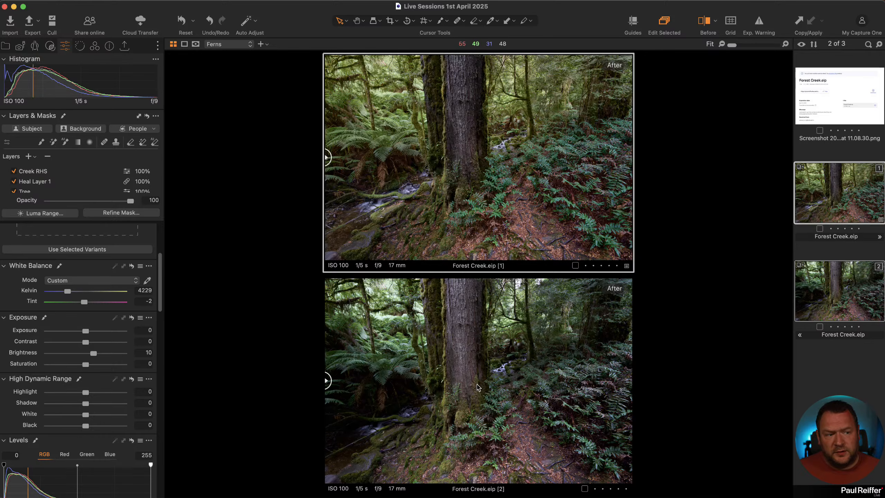
left_click(704, 21)
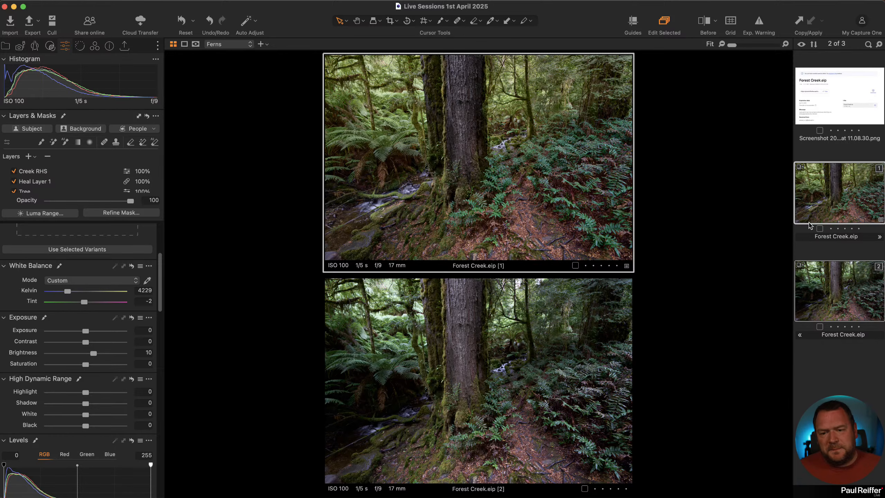
left_click(839, 298)
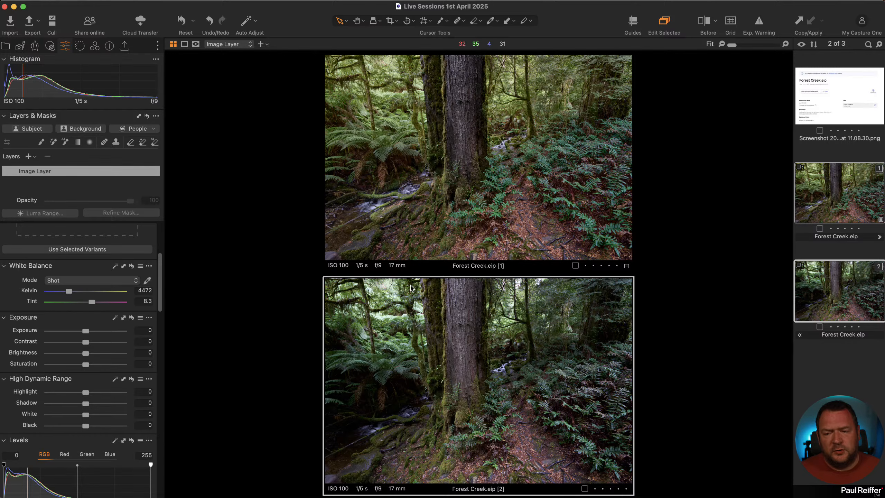
left_click(822, 381)
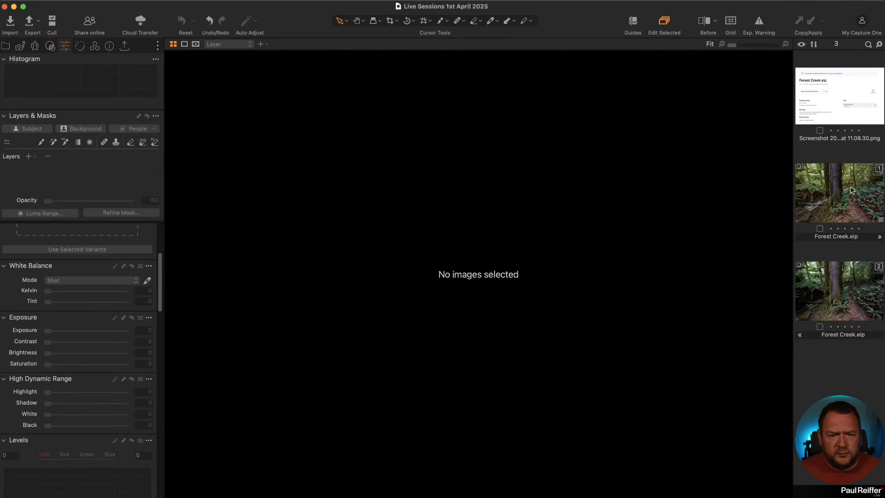
left_click(849, 194)
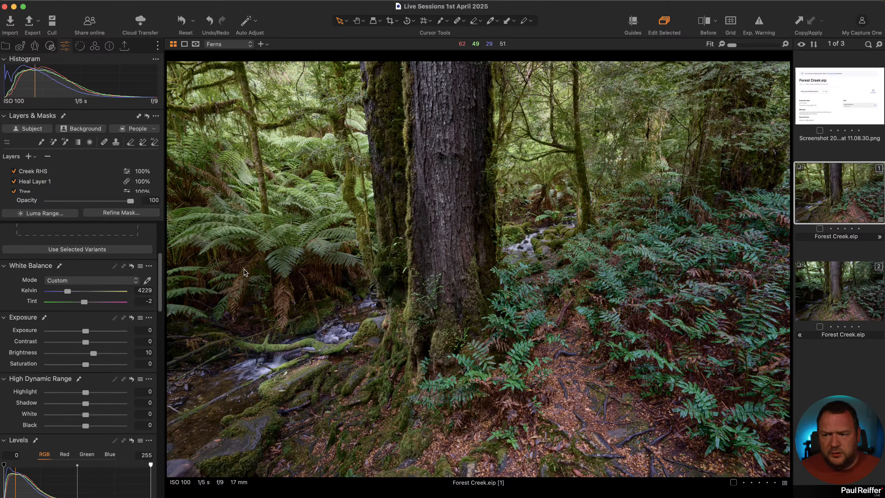
Step: Compare the background ferns before and after editing at 100% with the split view, and return to the fitted image
key("y")
left_click_drag(468, 270, 266, 188)
key("h")
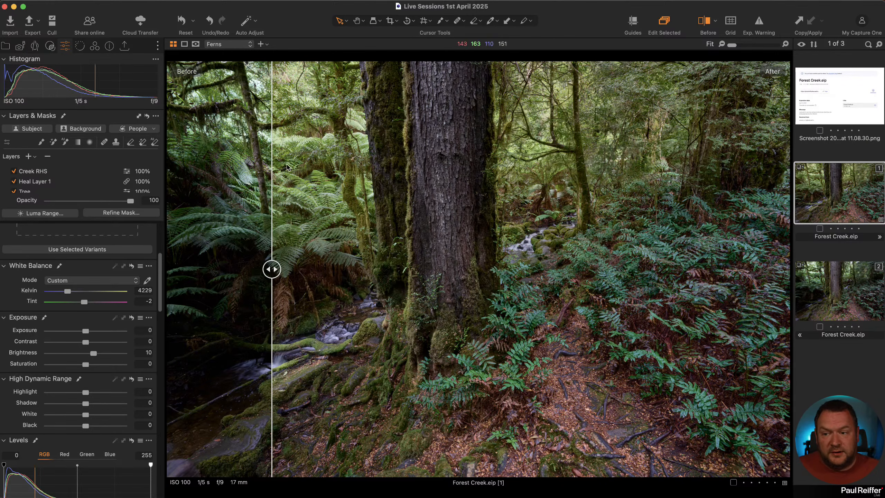
left_click(292, 167)
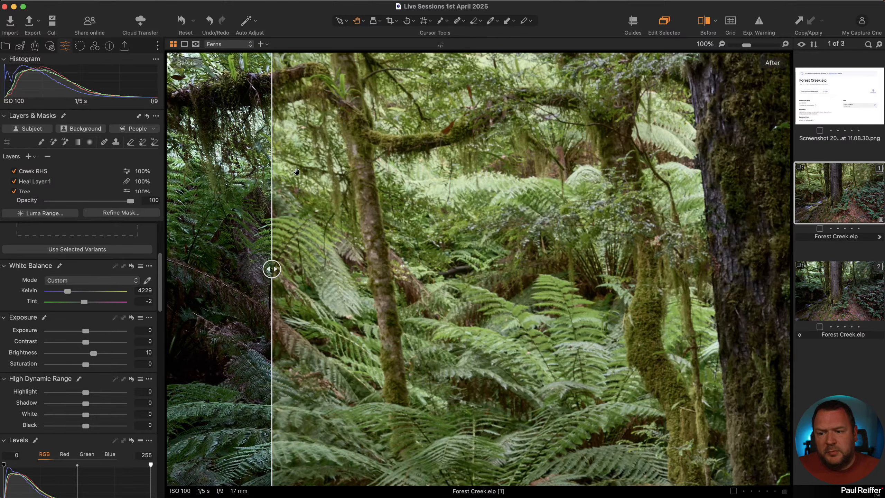
left_click_drag(276, 272, 565, 303)
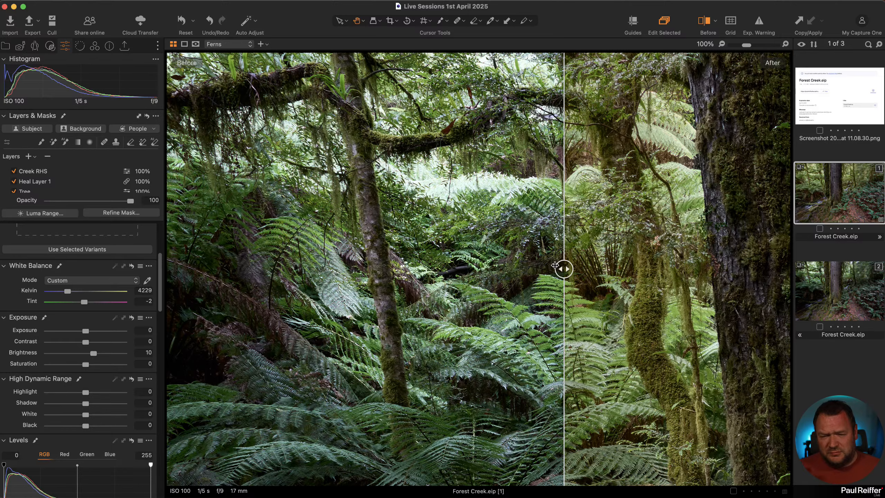
left_click_drag(561, 265, 243, 277)
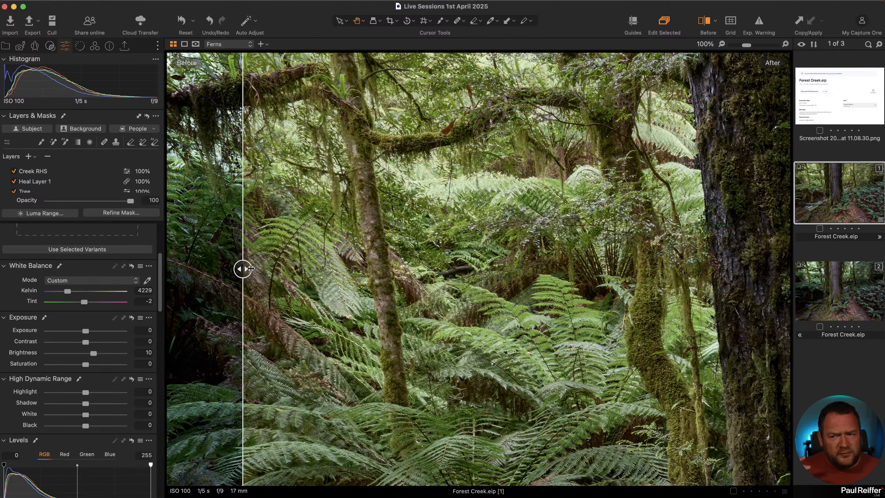
left_click_drag(243, 269, 357, 317)
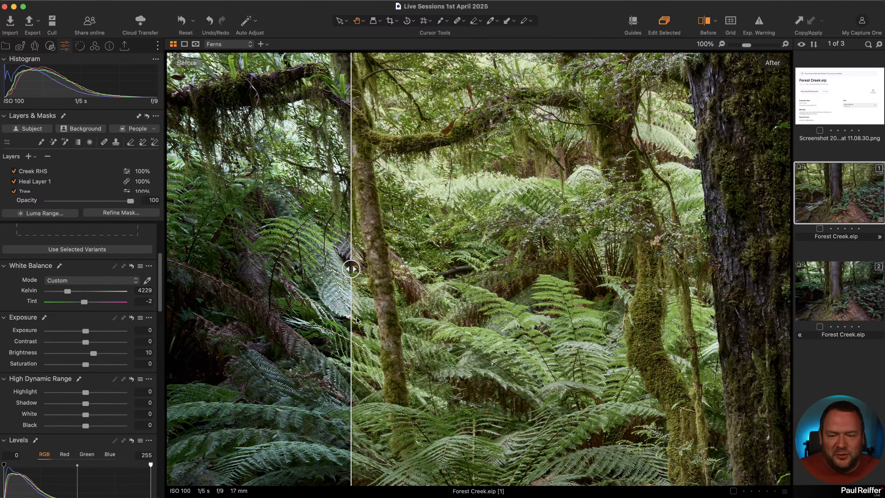
left_click_drag(350, 271, 238, 361)
key("super+0")
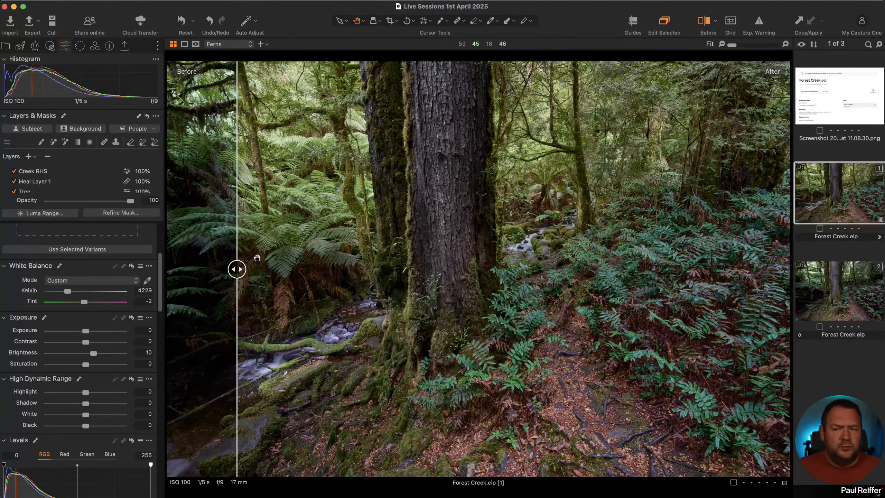
Step: Turn off the Before/After comparison and select the unadjusted second variant of Forest Creek.eip
left_click_drag(233, 269, 141, 269)
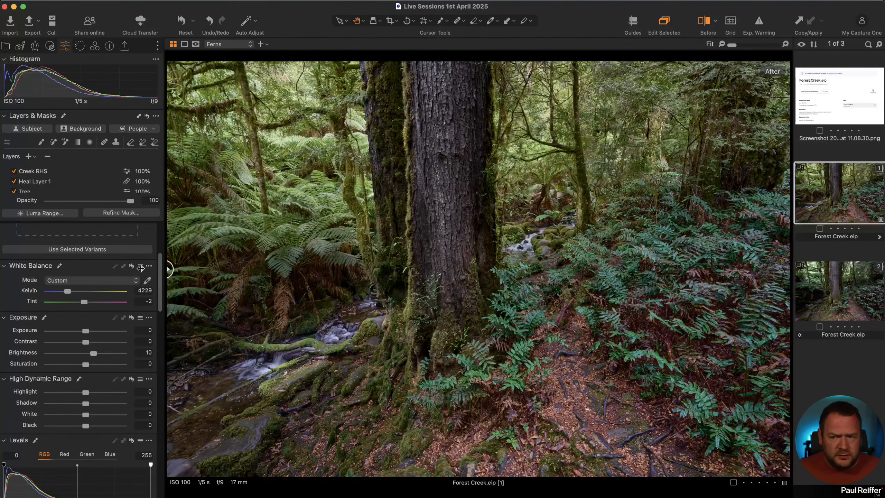
left_click(702, 22)
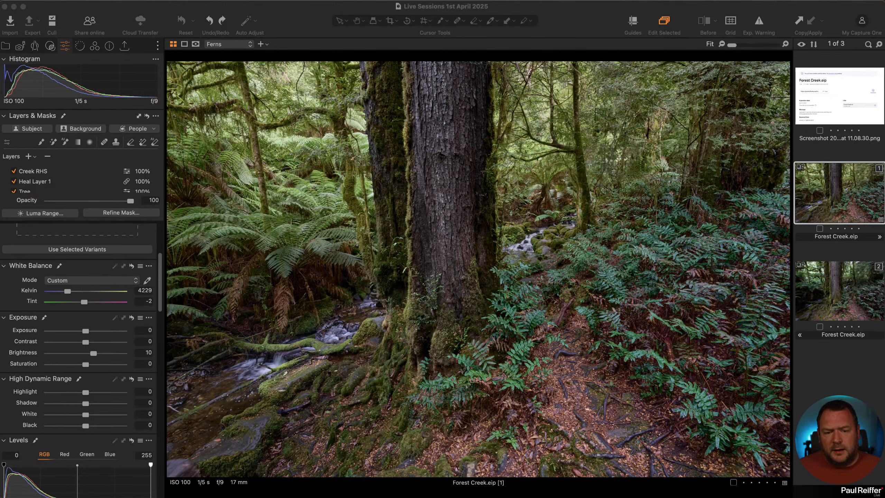
left_click(842, 299)
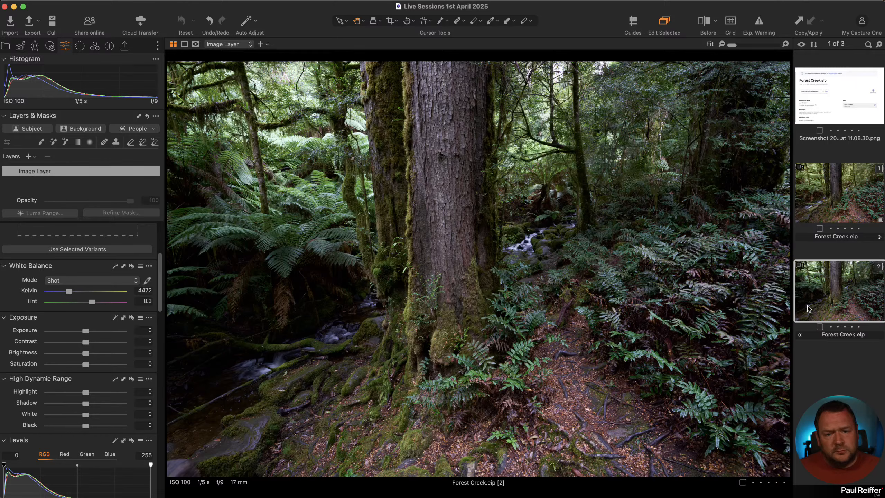
Step: Clone the edited first variant of Forest Creek.eip and move the clone to second place among the variants
left_click(834, 171)
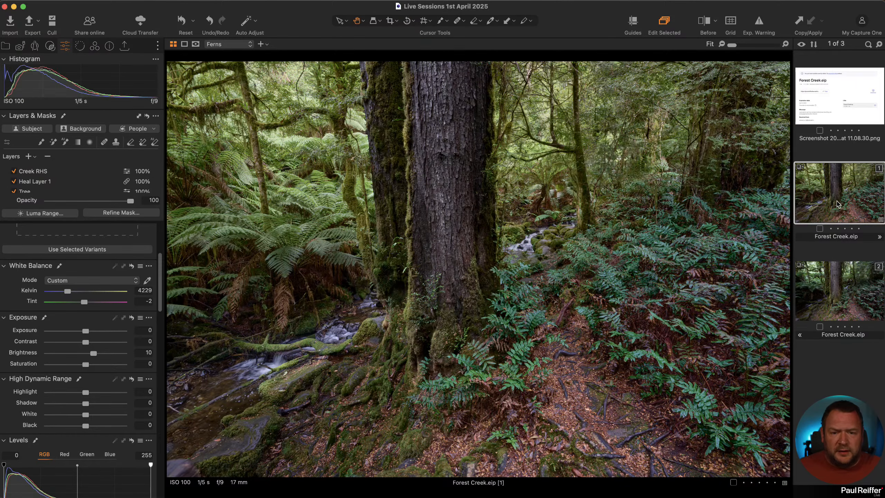
right_click(839, 202)
left_click(873, 242)
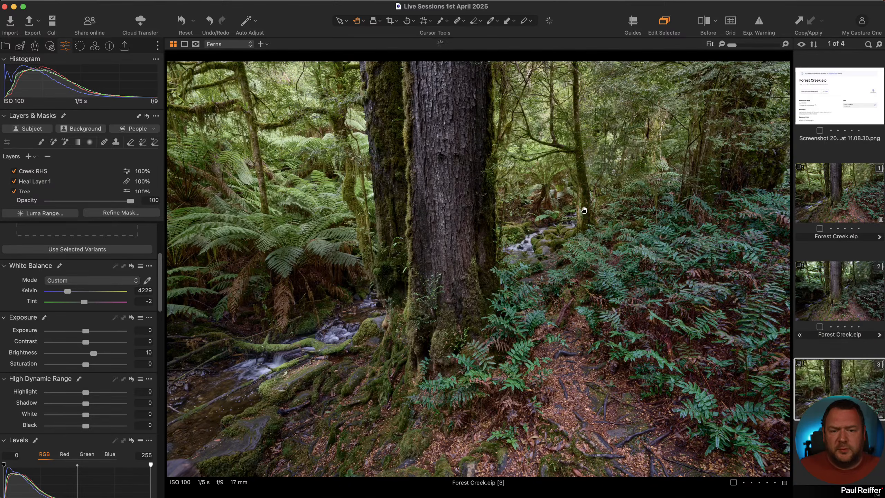
left_click_drag(826, 309, 826, 309)
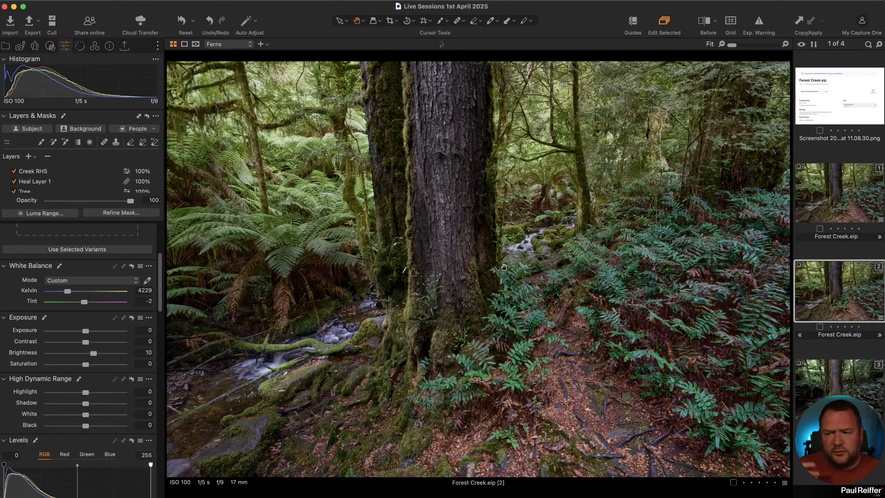
Step: Turn off the Creek RHS, Heal Layer 1, Tree and Roots layers on the cloned variant
scroll(85, 191, "down", 3)
scroll(85, 190, "up", 3)
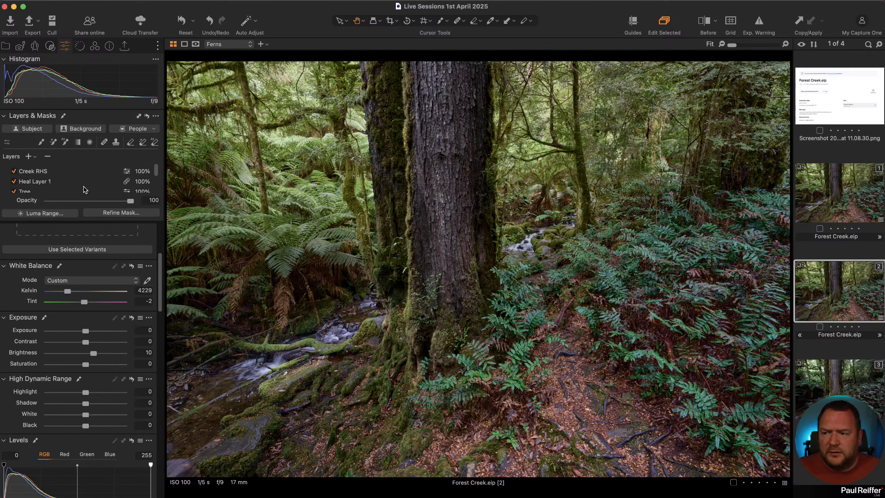
left_click(15, 172)
left_click(14, 182)
scroll(35, 181, "down", 1)
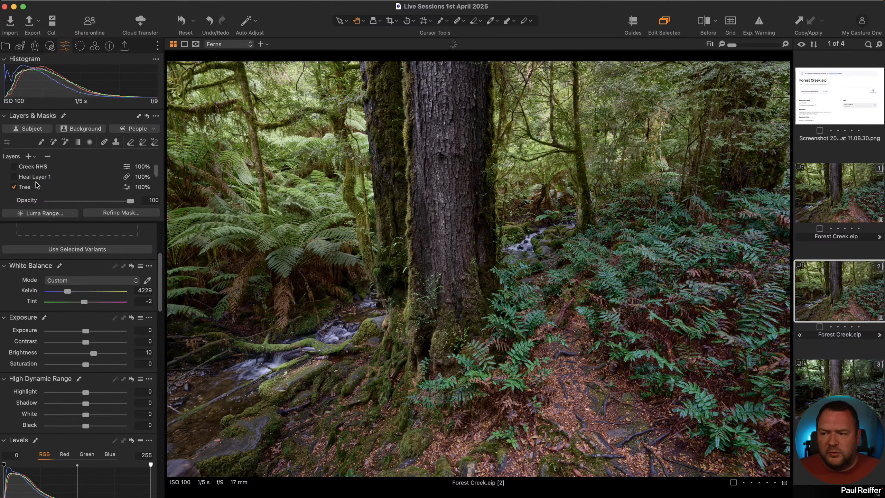
left_click(14, 180)
left_click(14, 189)
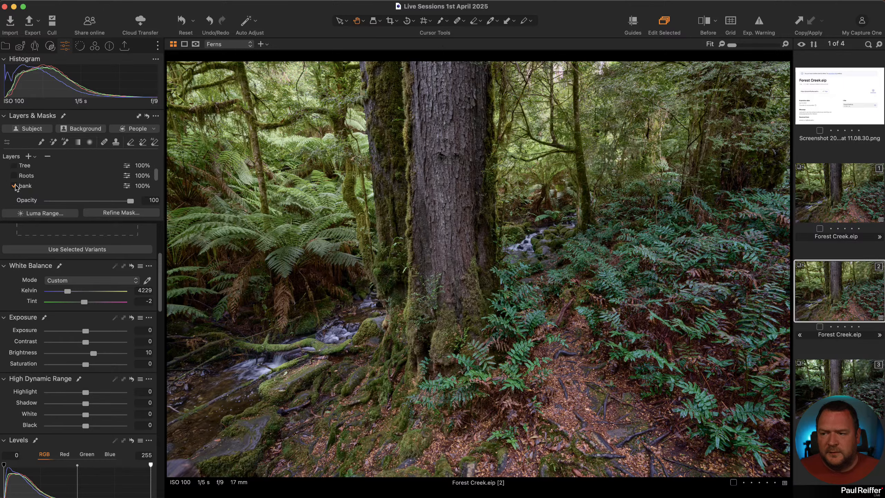
Step: Turn off the bank, Creek LHS, Red bits, Ferns, Back trees and Tones layers, and select the Image Layer
scroll(19, 183, "down", 2)
scroll(18, 183, "up", 1)
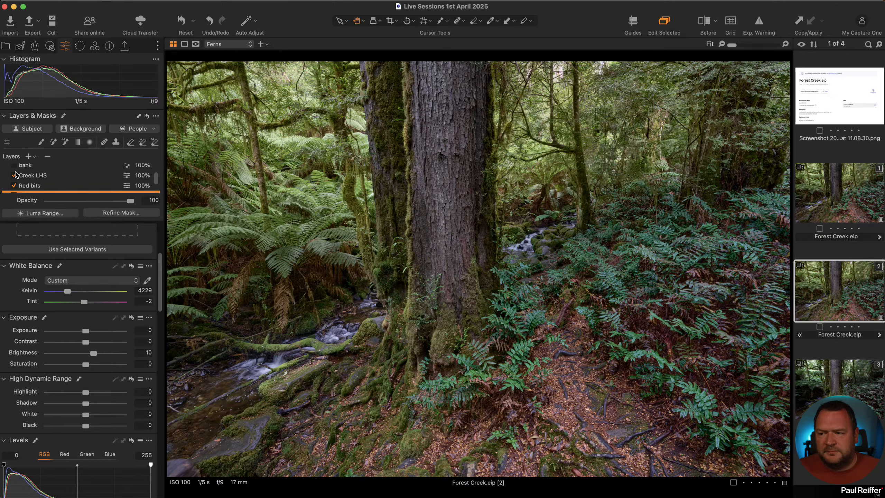
left_click(15, 186)
scroll(14, 189, "down", 2)
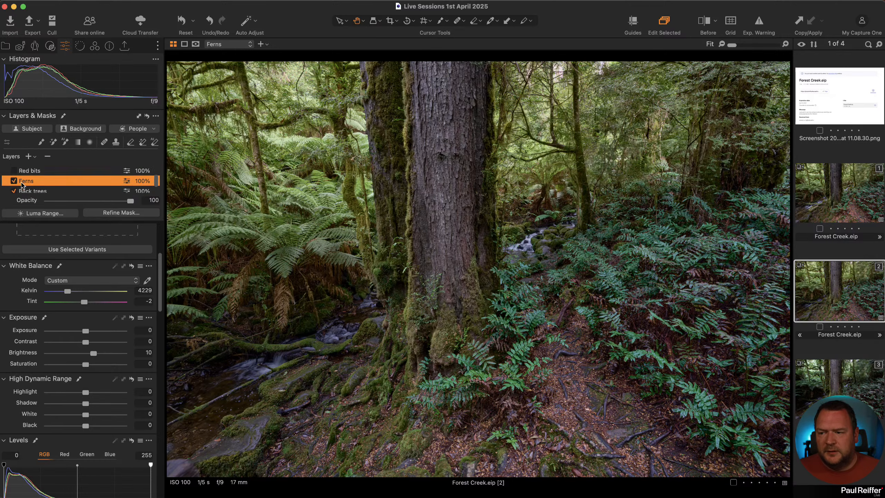
left_click(14, 178)
left_click(15, 188)
scroll(38, 181, "down", 2)
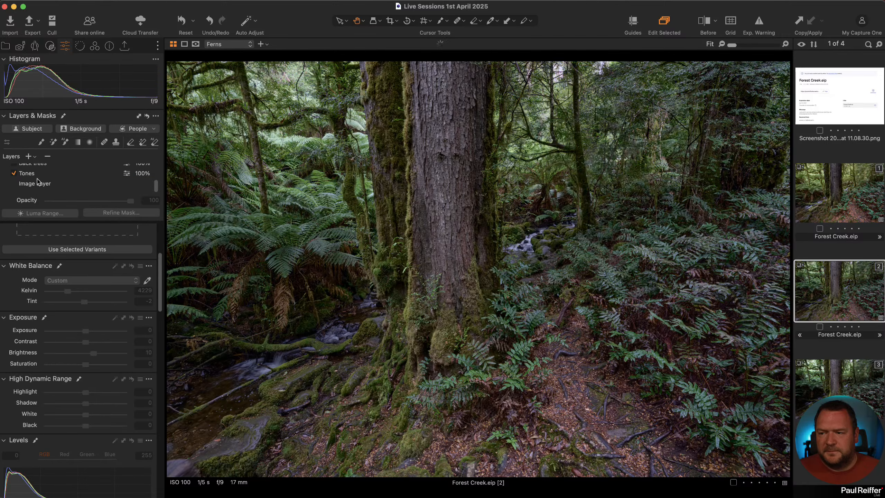
left_click(14, 174)
left_click(33, 183)
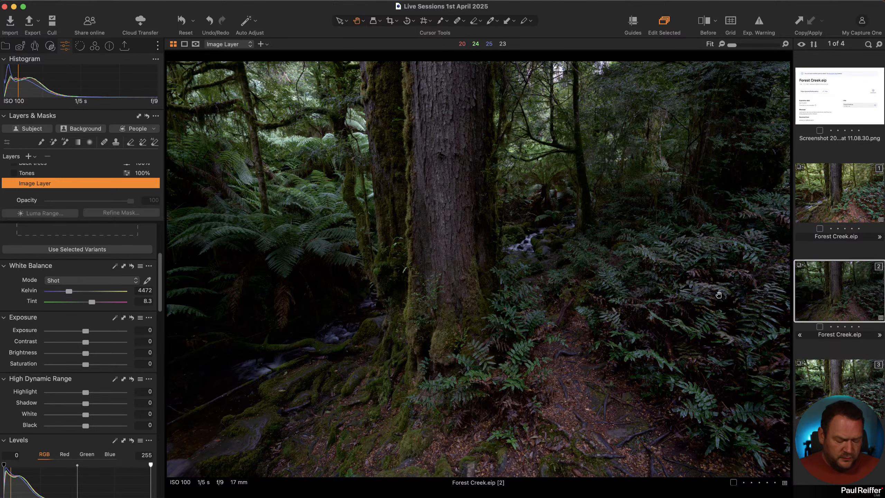
Step: Apply a red color tag to the second variant of Forest Creek.eip
key("minus")
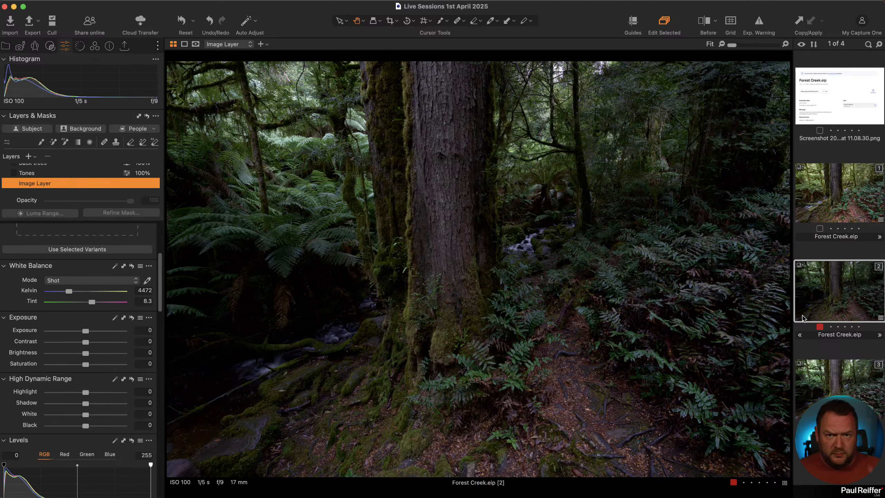
Step: Examine the color tag options for the first Forest Creek variant without applying one
right_click(803, 191)
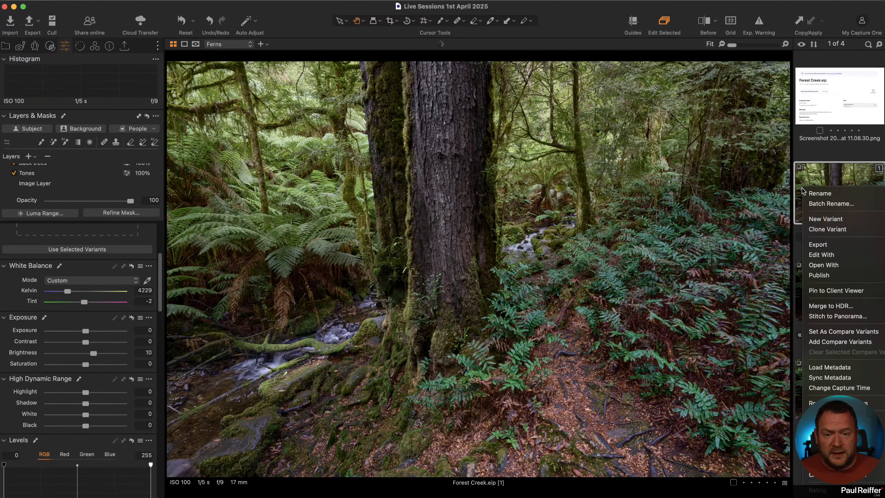
left_click(532, 158)
left_click(532, 158)
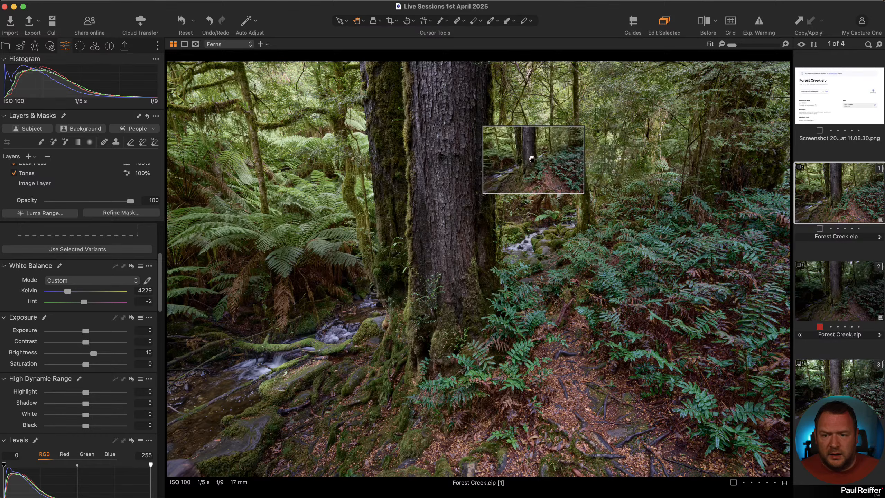
left_click(480, 213)
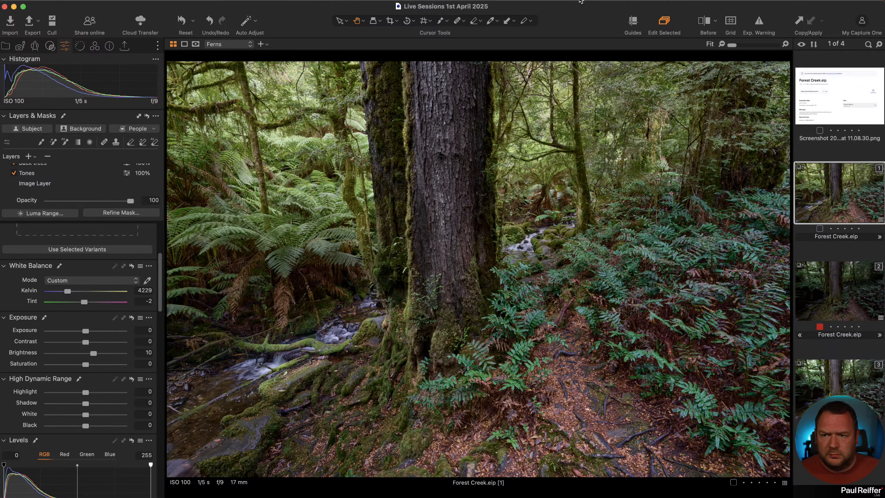
key("v")
right_click(457, 140)
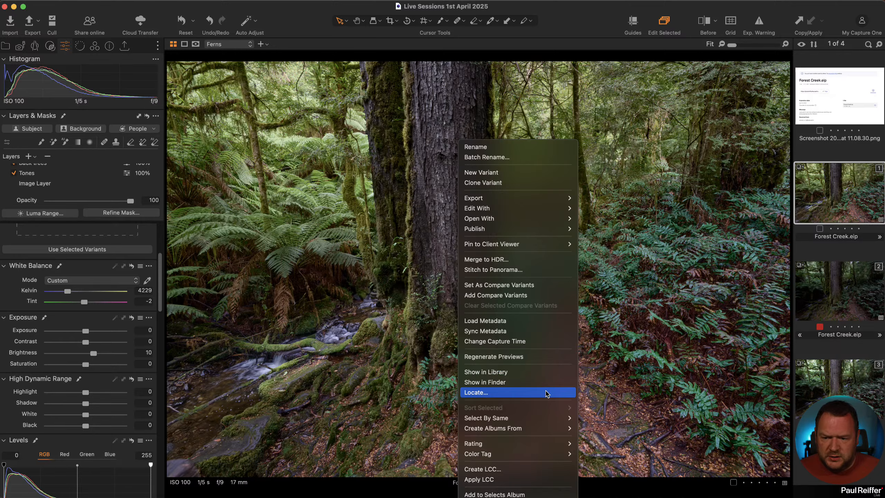
mouse_move(547, 453)
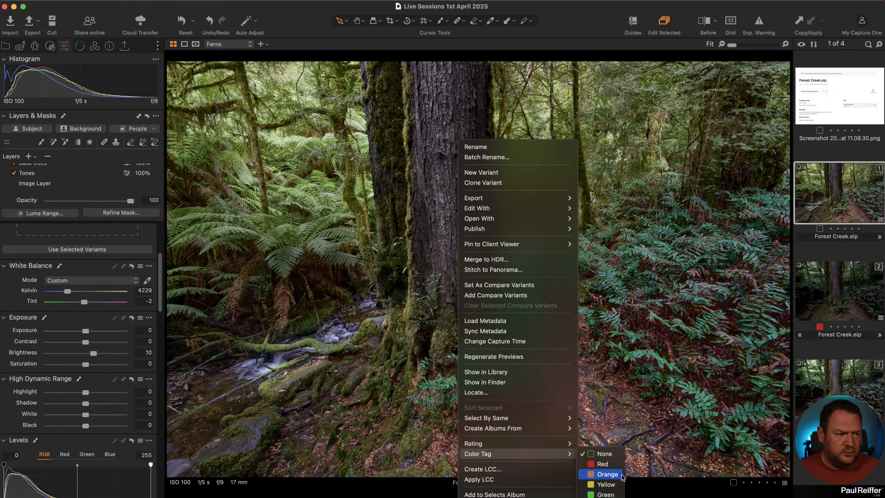
key("Escape")
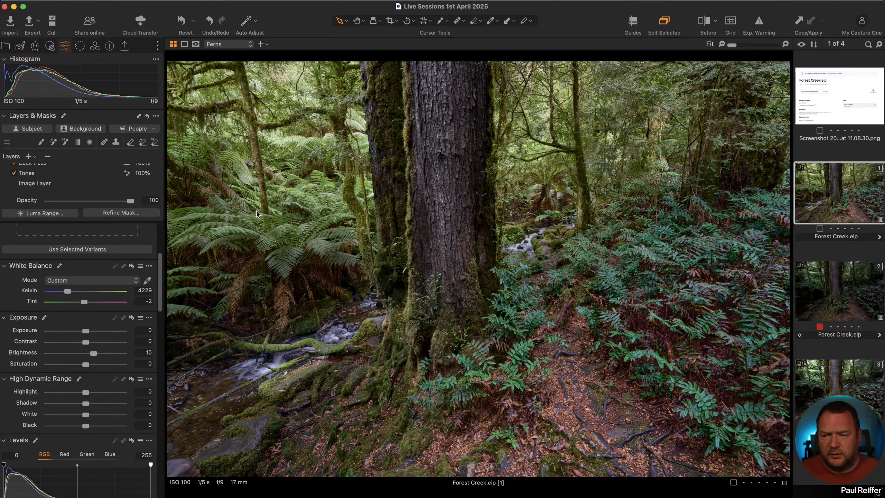
Step: Select the red-tagged second variant and show the Before/After comparison with the divider moved fully to the After side
left_click(832, 283)
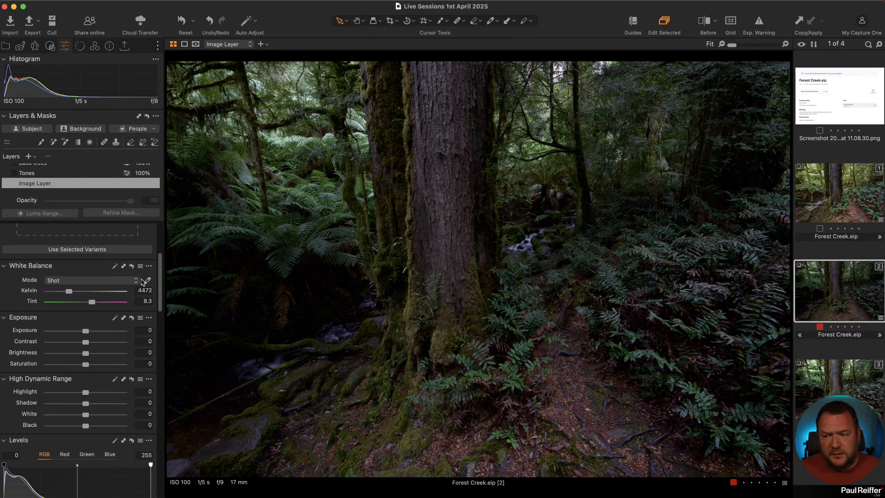
key("y")
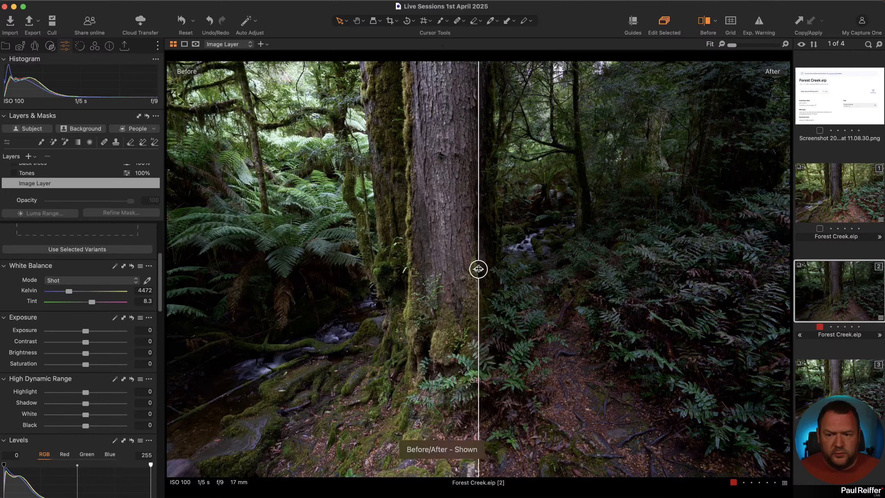
left_click_drag(479, 268, 169, 268)
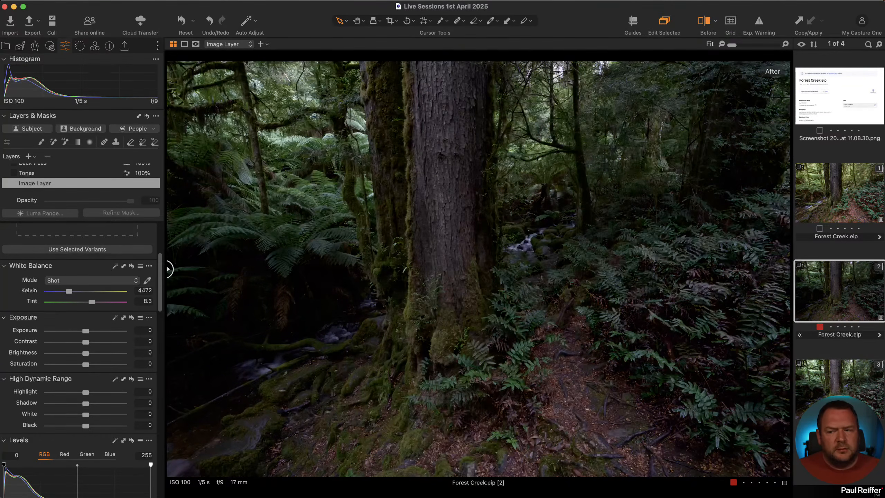
Step: Examine the second variant's layer list and Image Layer adjustment tools, down to Vignetting, for remaining adjustments
scroll(52, 180, "up", 3)
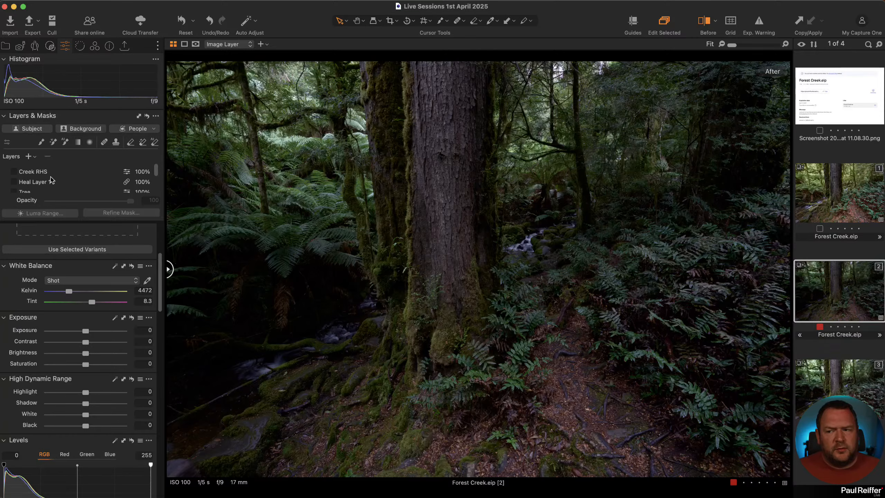
scroll(51, 180, "down", 3)
scroll(66, 273, "down", 10)
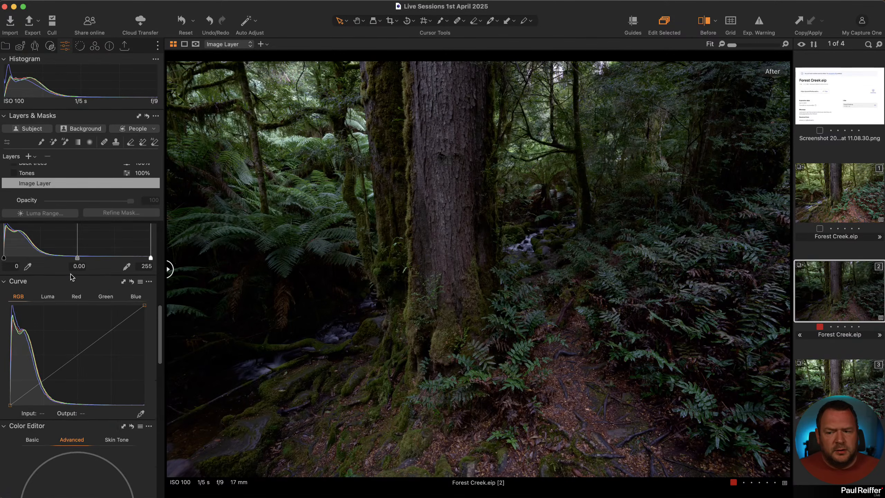
scroll(71, 278, "down", 15)
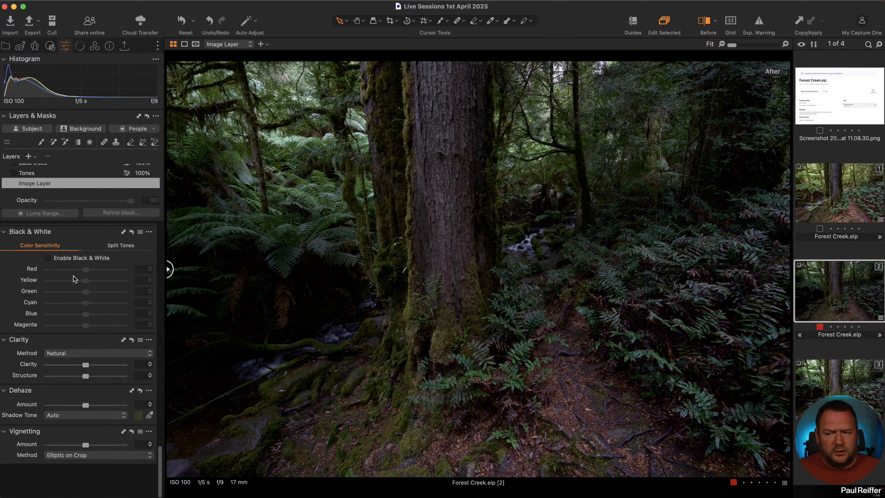
scroll(73, 279, "up", 12)
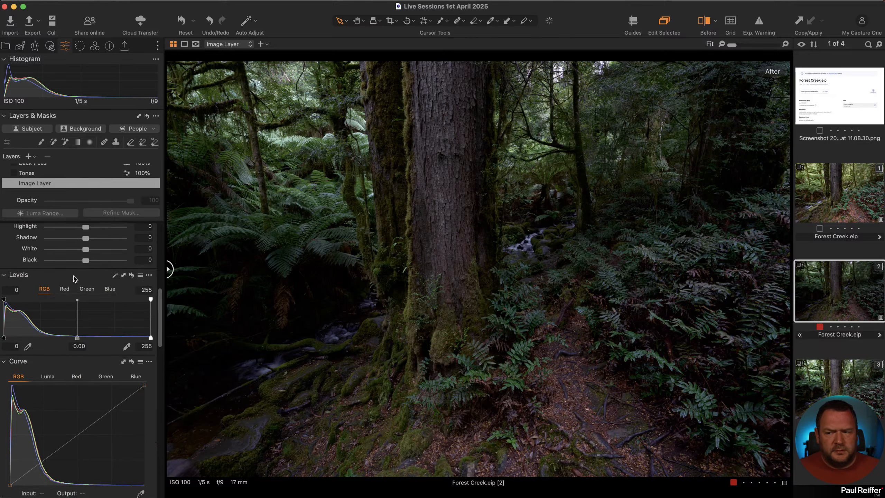
Step: Check each channel of Levels and Curve on the Image Layer for adjustments, and return both to RGB
left_click(65, 292)
left_click(87, 292)
left_click(101, 293)
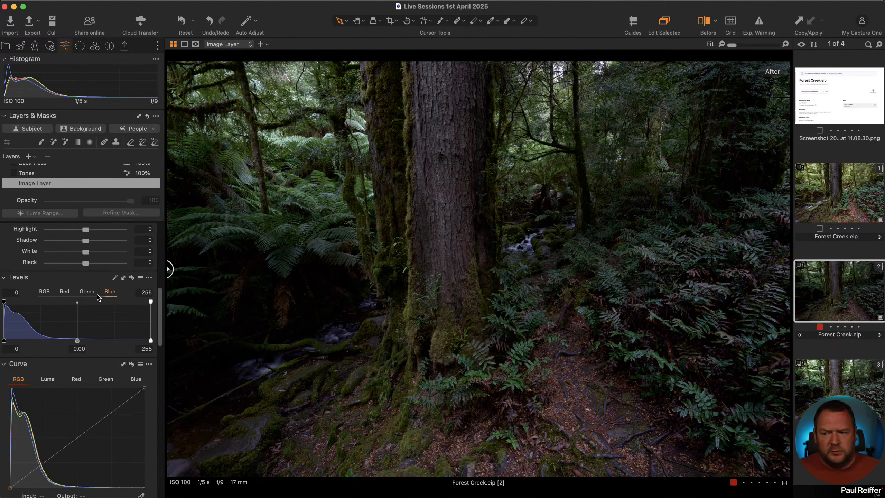
scroll(98, 296, "down", 5)
left_click(47, 313)
left_click(77, 313)
left_click(108, 314)
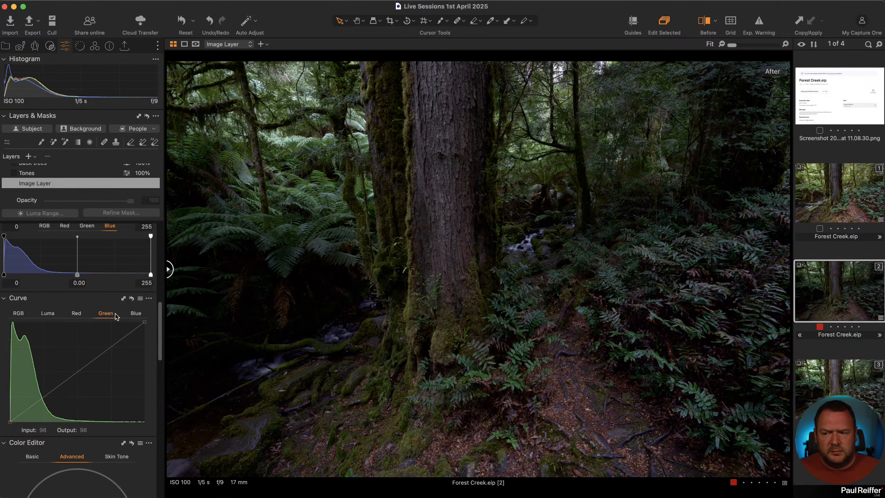
left_click(136, 313)
left_click(19, 313)
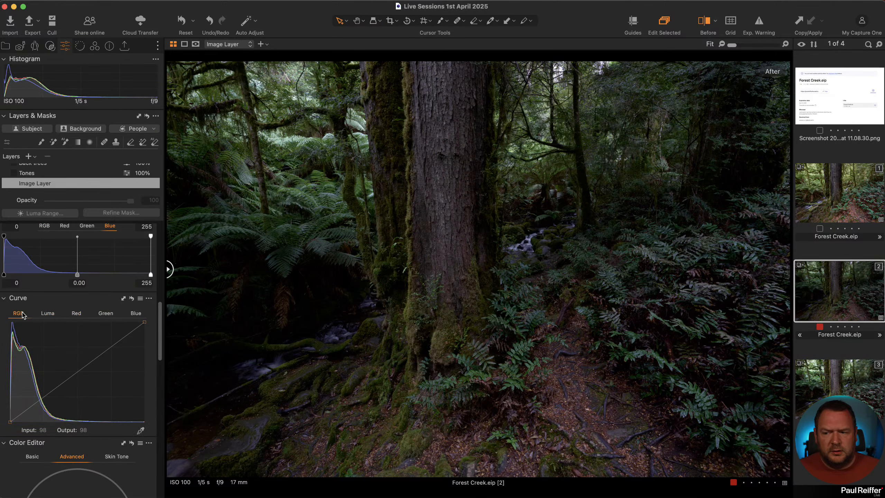
left_click(44, 226)
scroll(52, 244, "up", 10)
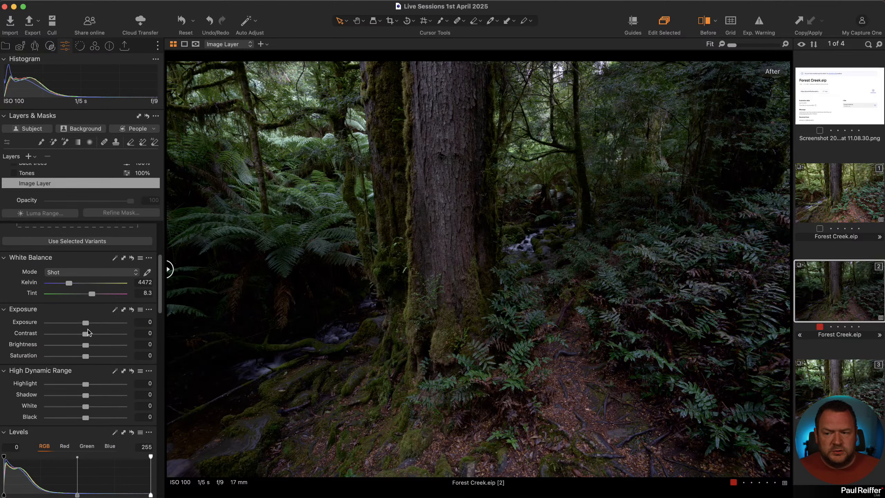
Step: Check the second variant's Base Characteristics curve and compare it with the Curve adjustment on the Image Layer
left_click(95, 47)
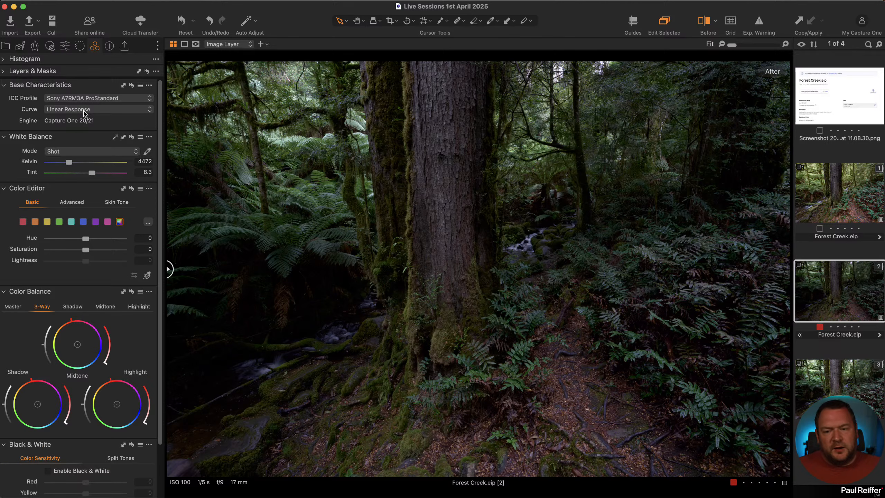
left_click(64, 46)
scroll(80, 349, "down", 8)
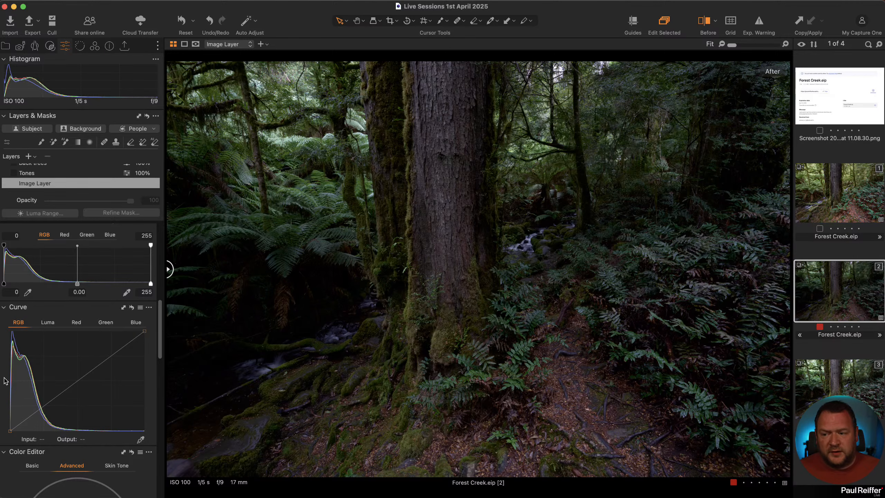
Step: Set the Base Characteristics curve to Auto and show the second variant fully in the After view
left_click(95, 47)
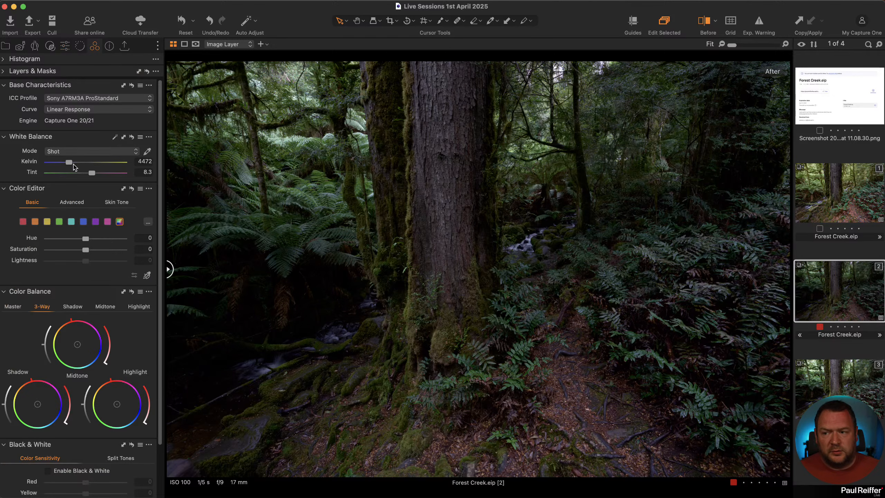
left_click(71, 111)
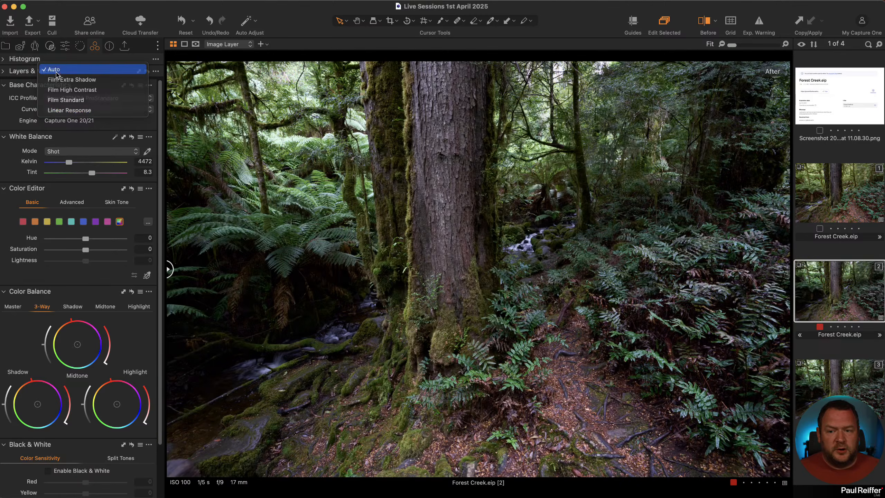
left_click(57, 72)
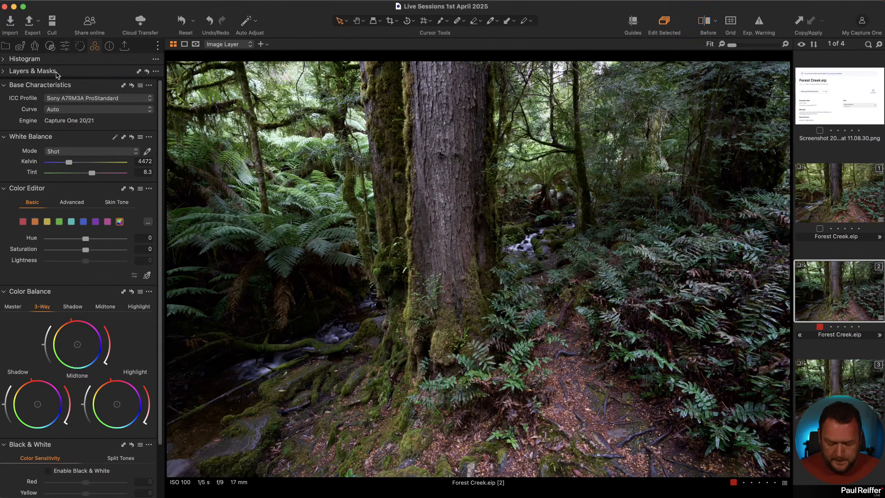
key("y")
left_click_drag(479, 272, 168, 268)
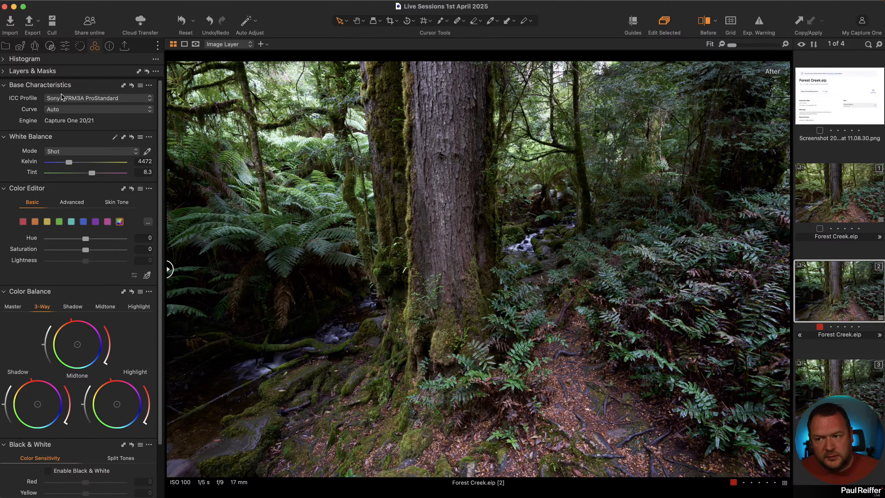
Step: Set the second variant's Base Characteristics curve back to Linear Response
left_click(65, 110)
left_click(84, 152)
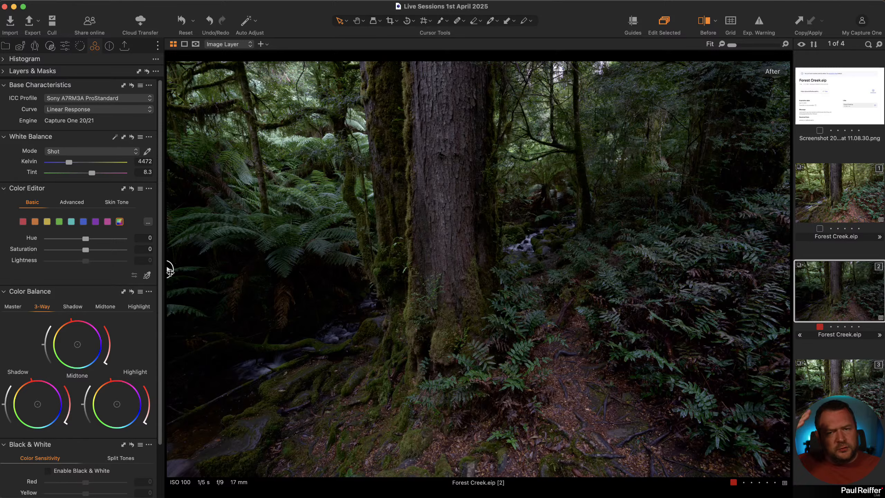
left_click_drag(170, 271, 24, 310)
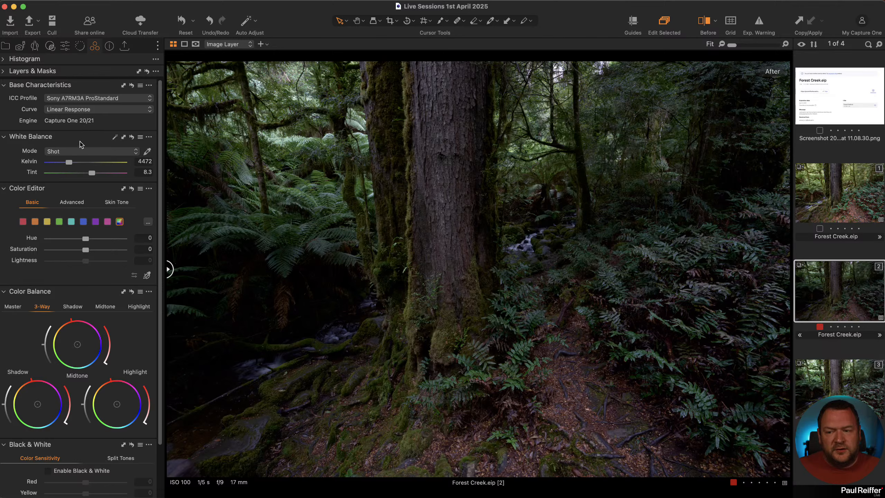
left_click(66, 48)
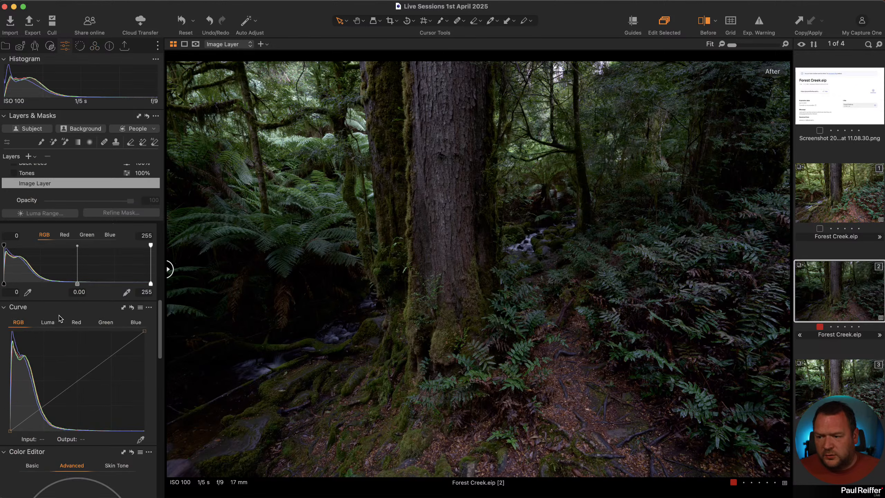
scroll(59, 318, "down", 2)
right_click(102, 271)
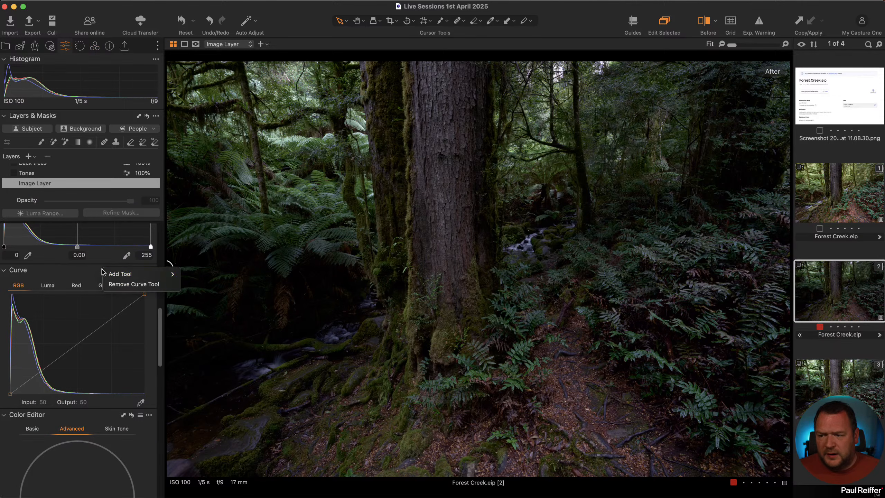
mouse_move(143, 276)
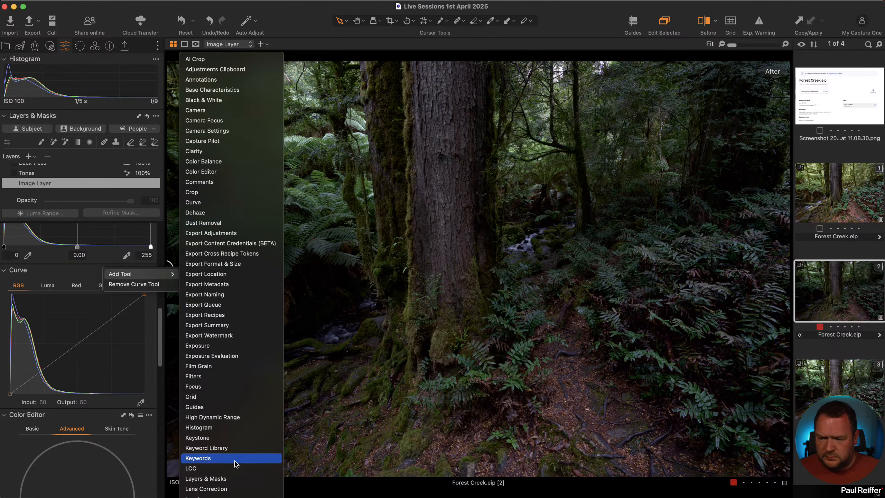
left_click(92, 46)
left_click(95, 46)
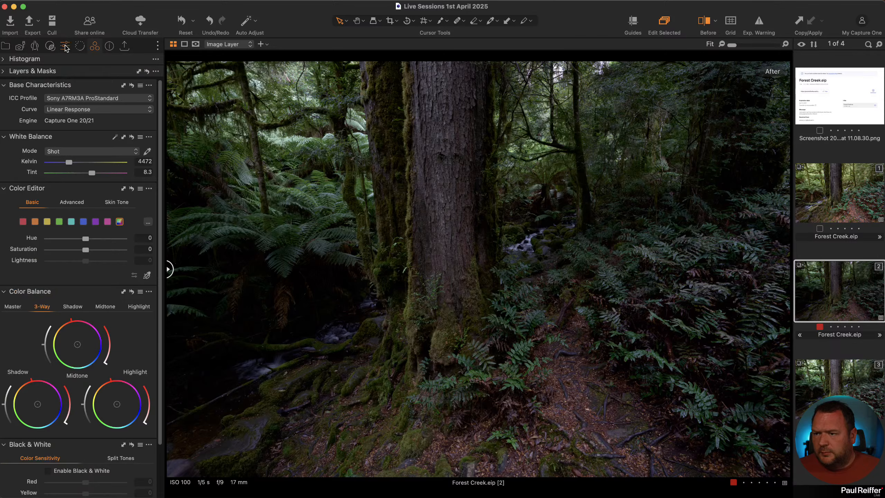
Step: Add the Base Characteristics tool to the adjustment tool set that contains Curve and Layers & Masks
left_click(65, 46)
right_click(67, 272)
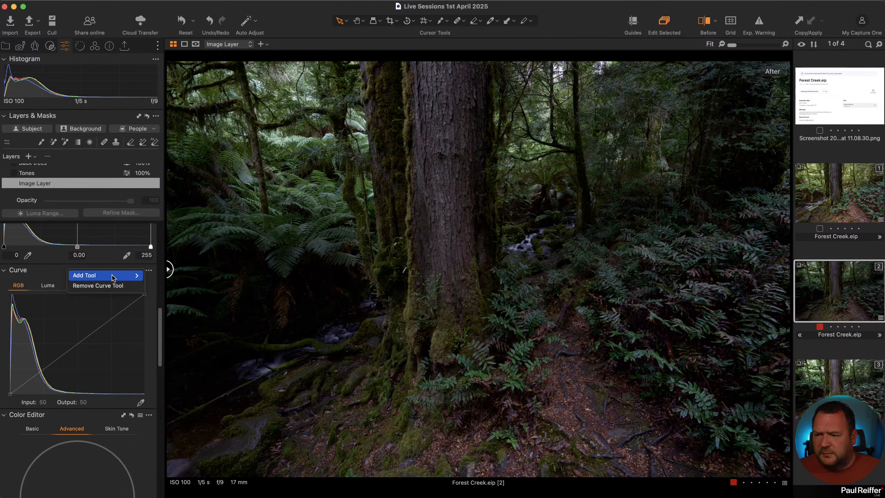
mouse_move(113, 278)
left_click(203, 90)
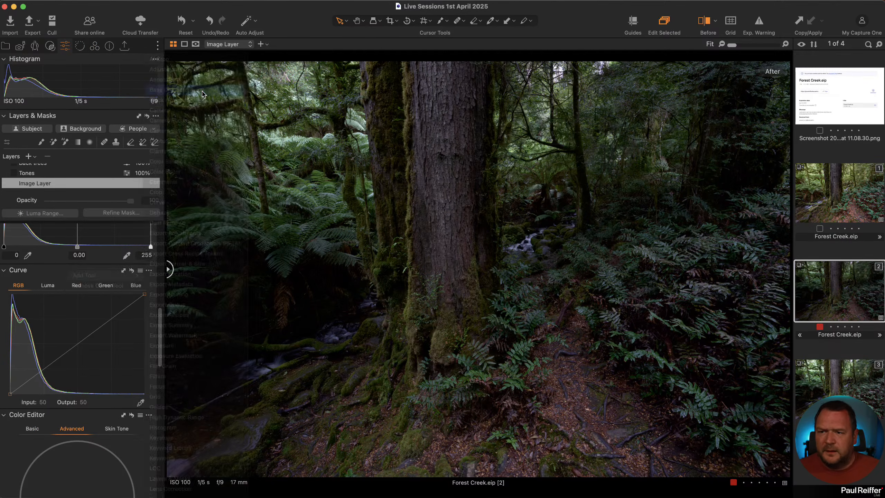
Step: Move the newly added Base Characteristics tool up to the fixed area directly beneath Layers & Masks
scroll(66, 290, "down", 3)
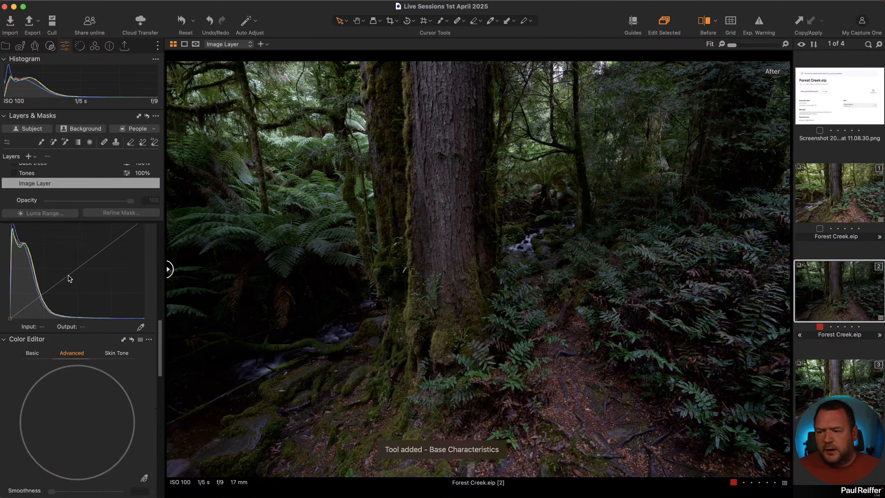
scroll(70, 278, "down", 10)
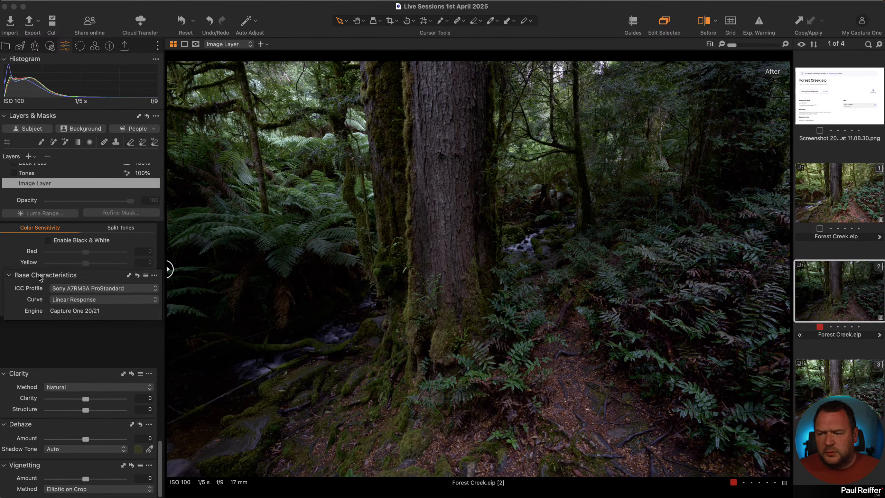
left_click_drag(39, 276, 38, 240)
scroll(51, 300, "up", 4)
left_click_drag(53, 362, 47, 244)
scroll(84, 296, "up", 7)
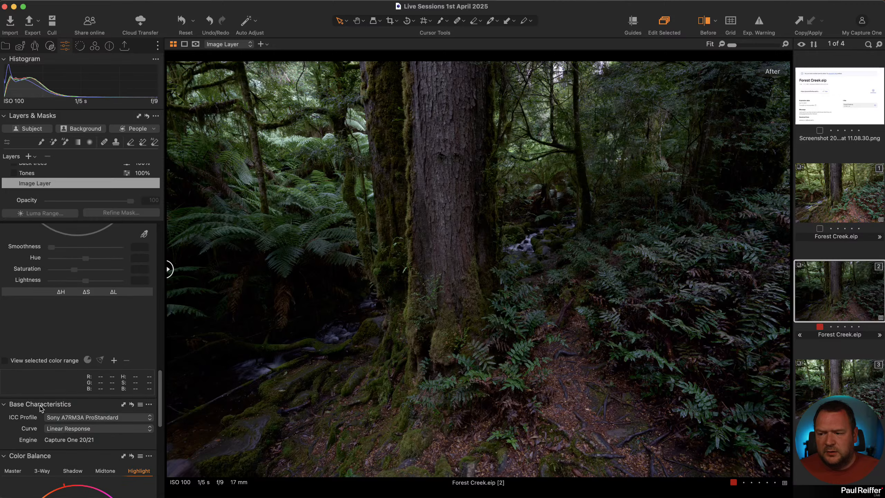
left_click_drag(40, 408, 55, 204)
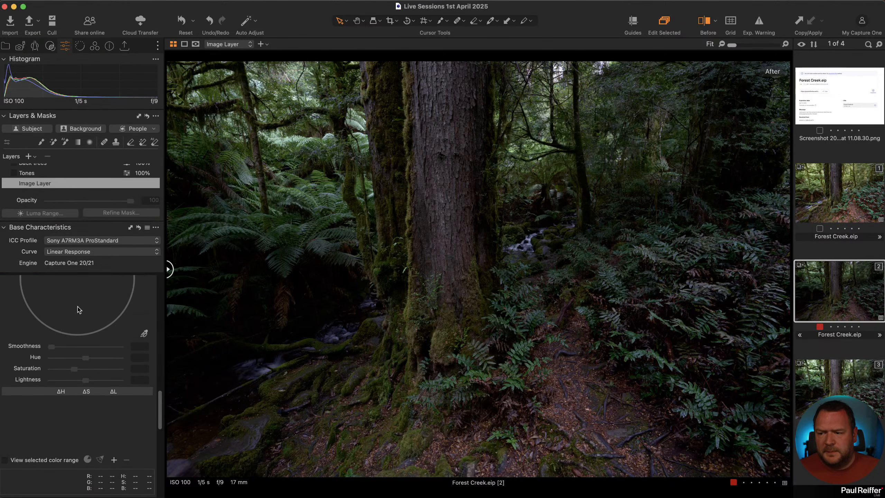
Step: Reposition the Base Characteristics tool among the scrolling tools, directly above Curve
scroll(78, 309, "up", 10)
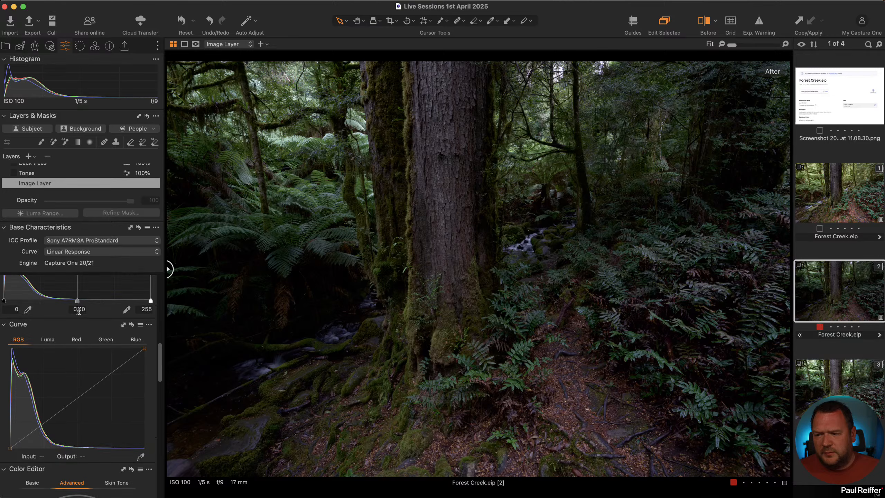
scroll(79, 310, "down", 3)
left_click_drag(74, 228, 76, 315)
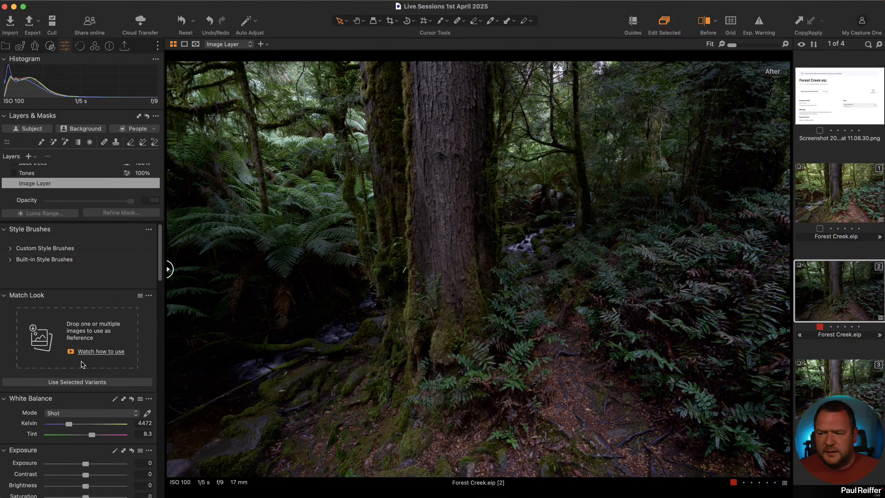
scroll(81, 364, "down", 15)
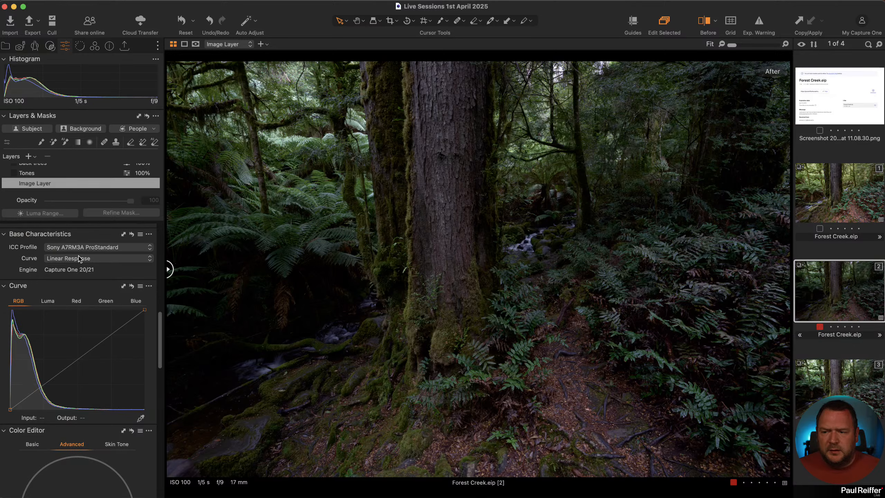
Step: View the ferns at 100%, switch the Base Characteristics curve to Film Standard for comparison, and return it to Linear Response
left_click(84, 260)
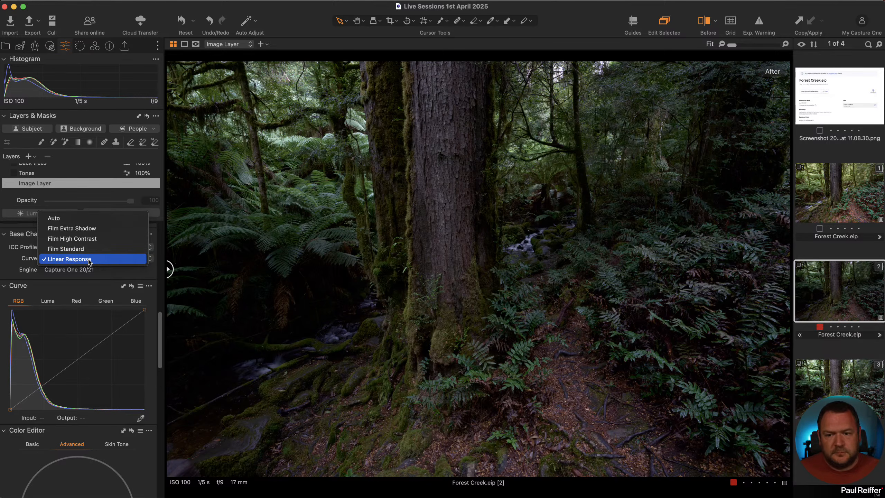
left_click(90, 261)
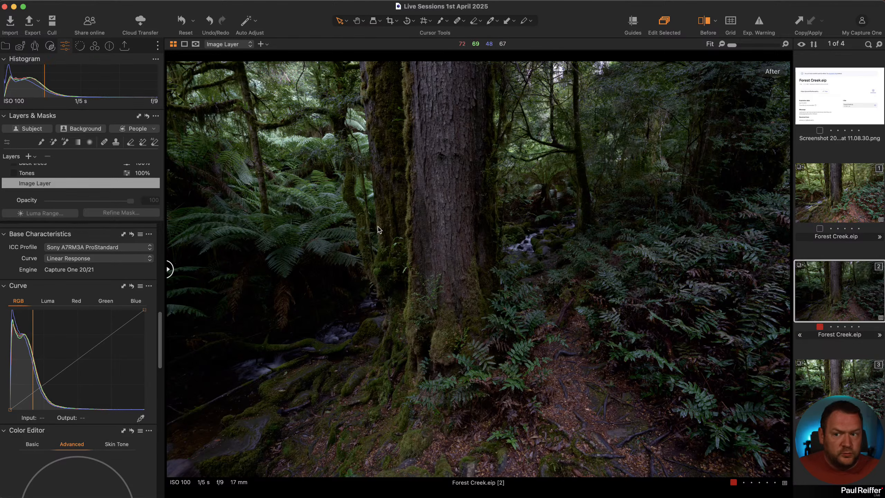
key("h")
double_click(297, 139)
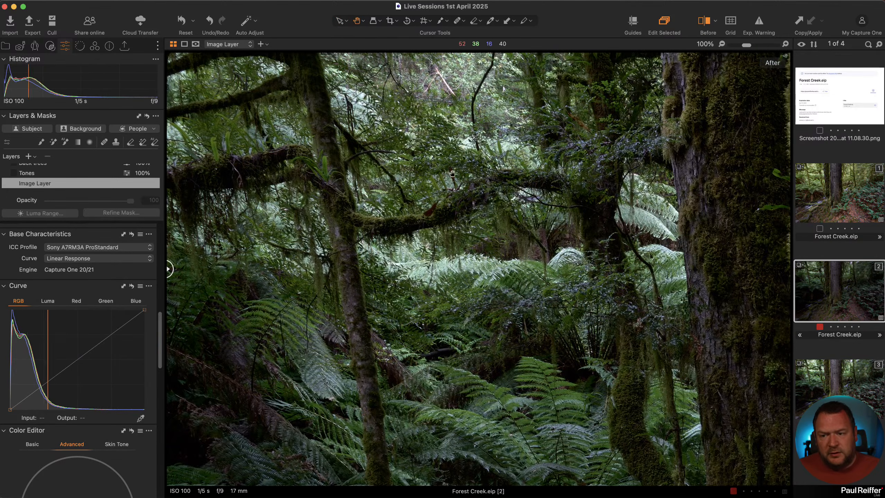
left_click(74, 259)
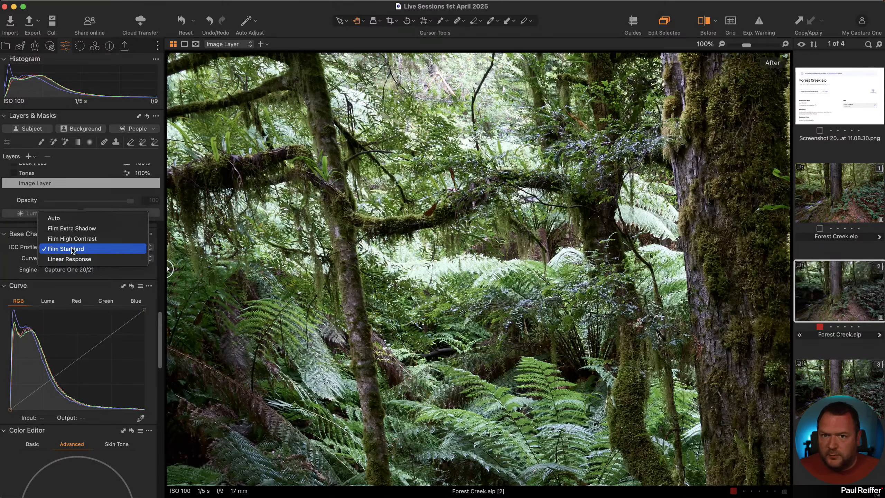
left_click(69, 258)
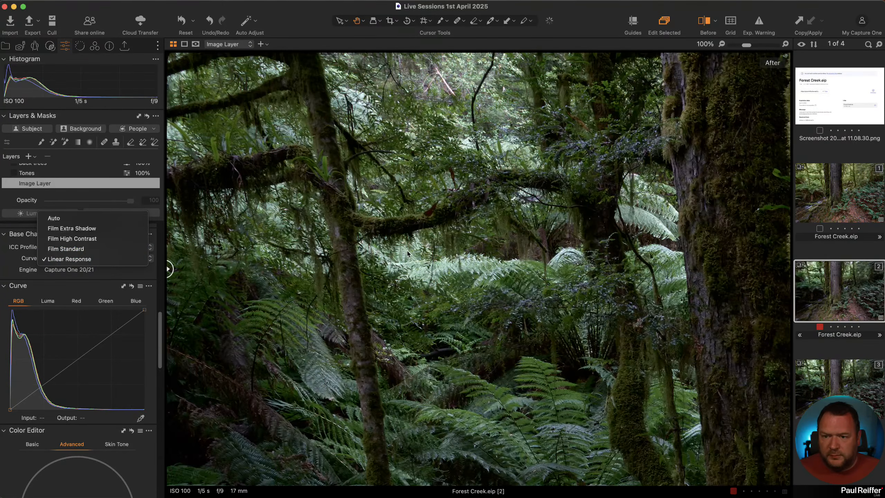
Step: Show exposure warnings and set the second variant's Base Characteristics curve to Film Standard
left_click(766, 35)
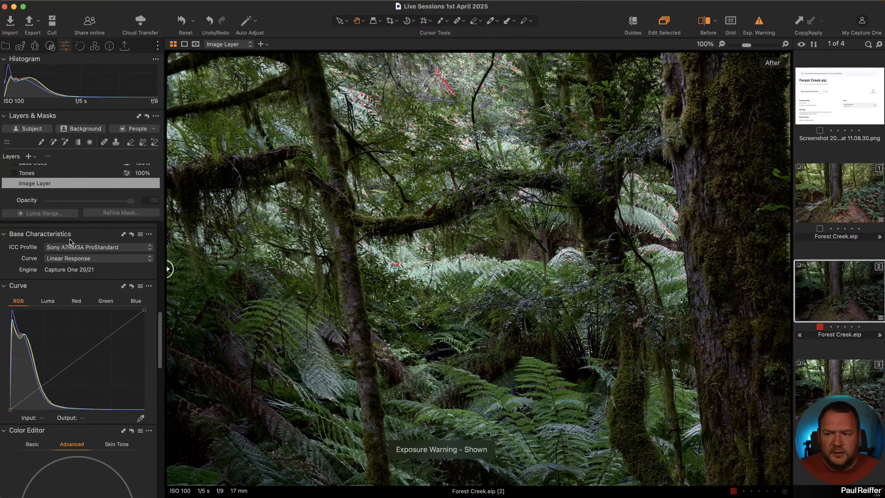
left_click(83, 259)
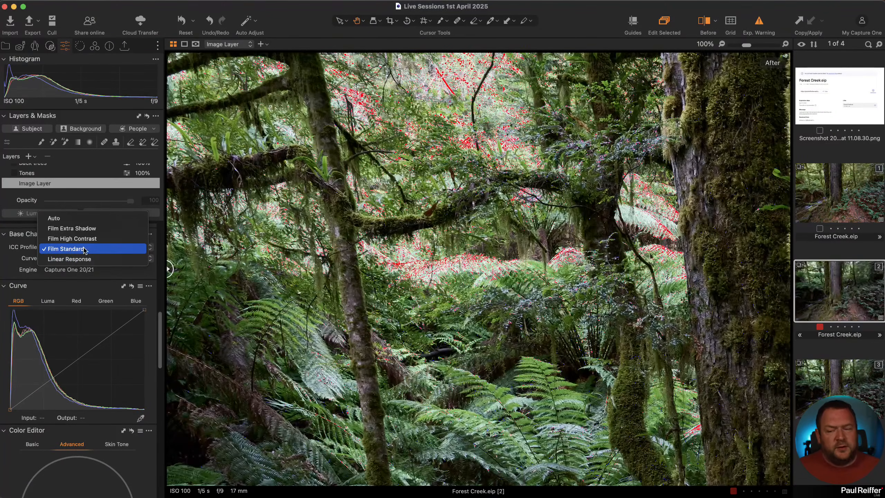
left_click(85, 250)
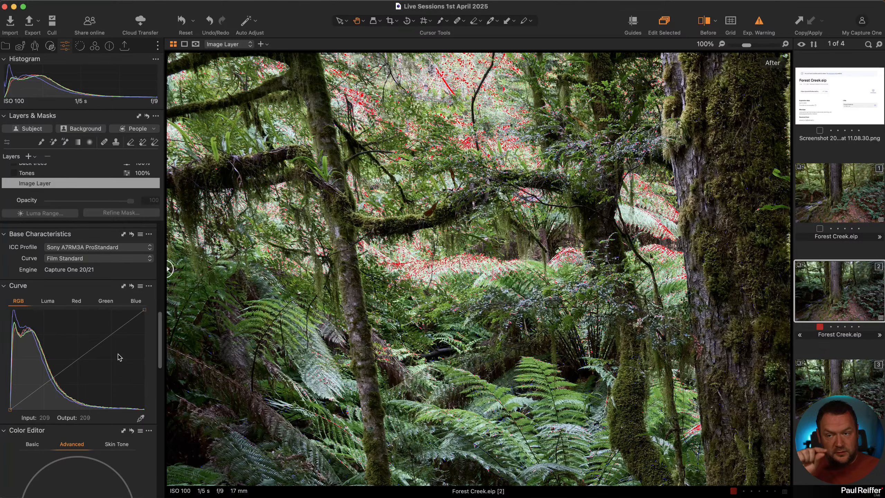
Step: Try a midpoint anchor and a raised upper point on the RGB Curve, and reset the Curve adjustment
left_click(77, 361)
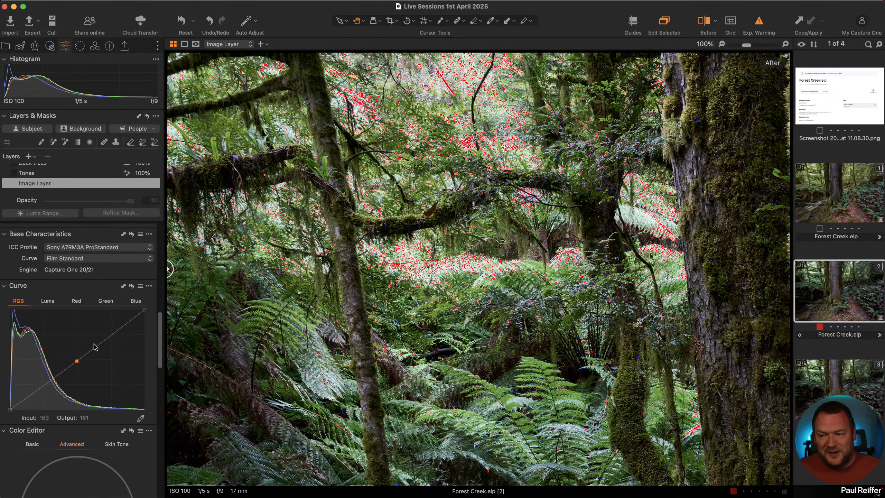
left_click_drag(92, 348, 92, 343)
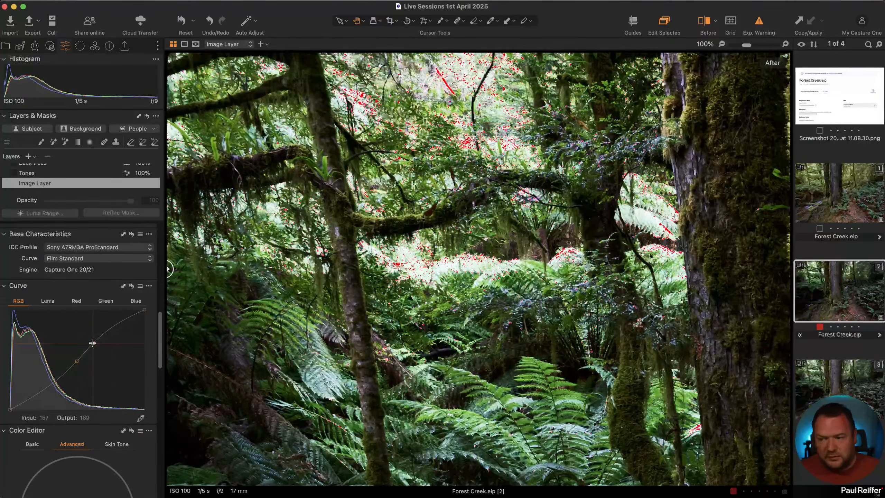
left_click(132, 286)
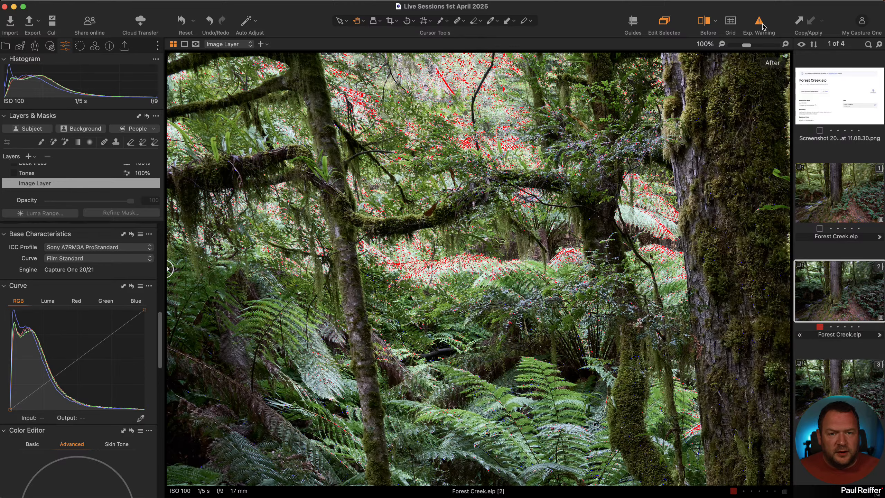
Step: Hide the exposure warnings and set the Base Characteristics curve to Linear Response
key("super+e")
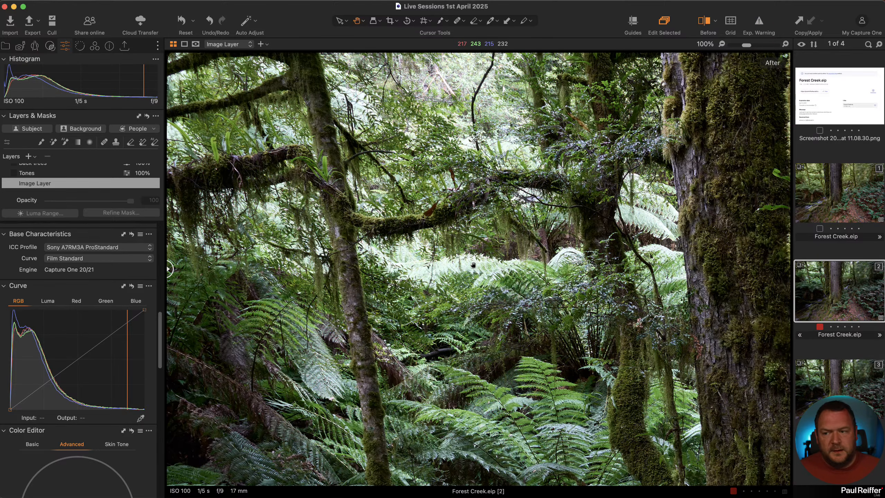
left_click(112, 258)
left_click(112, 267)
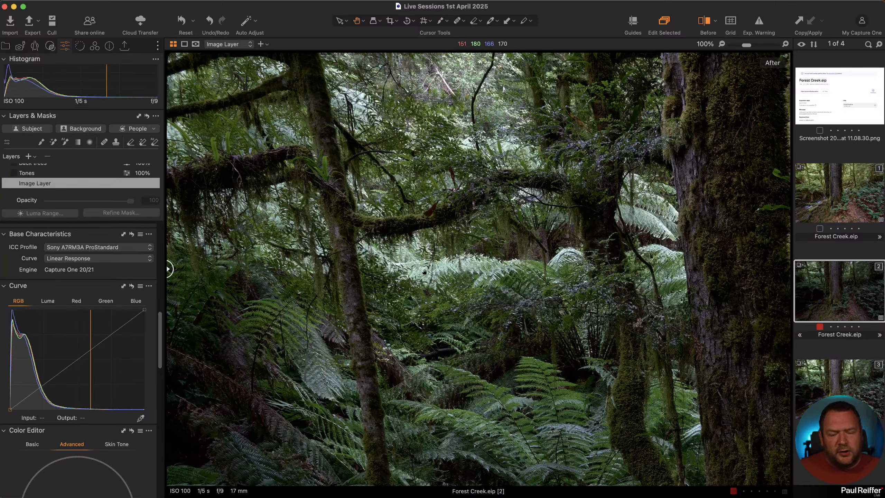
Step: Examine the tonal detail of the trunk base, creek and ferns at 100%, and the mossy branch at 200%
left_click_drag(718, 426, 342, 188)
left_click_drag(394, 467, 385, 255)
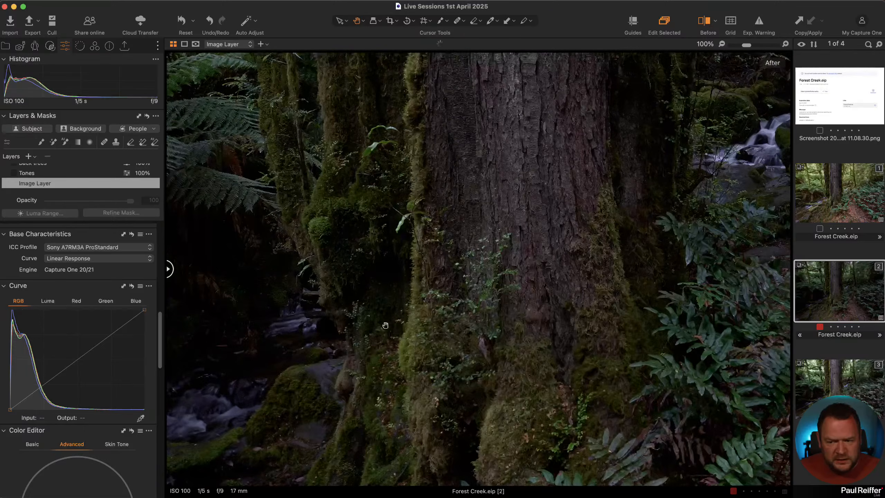
left_click_drag(381, 292, 786, 483)
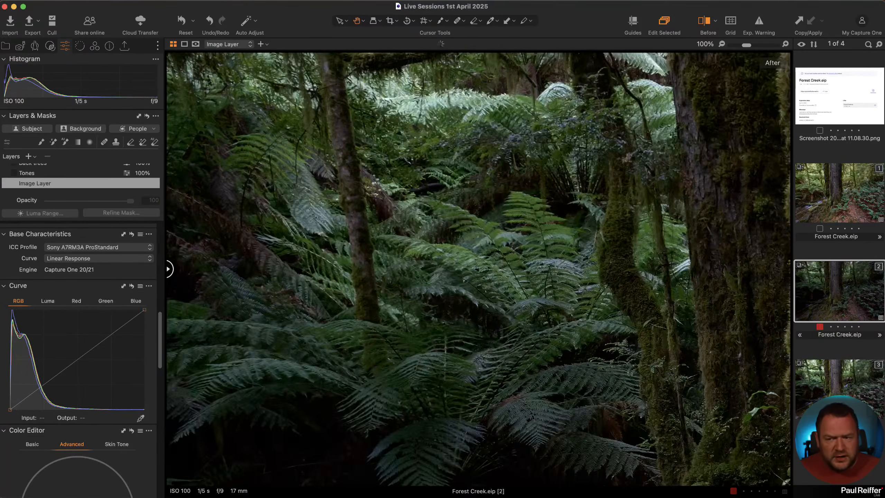
left_click_drag(426, 100, 416, 354)
scroll(470, 271, "up", 1)
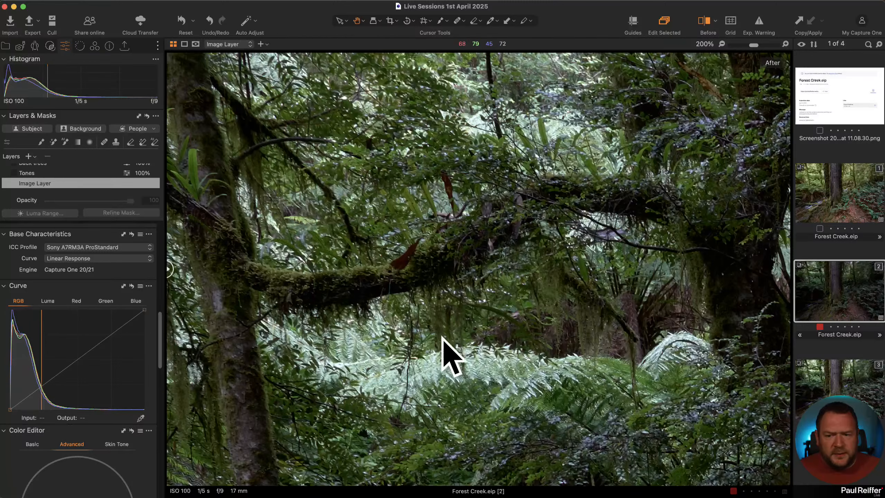
left_click(760, 23)
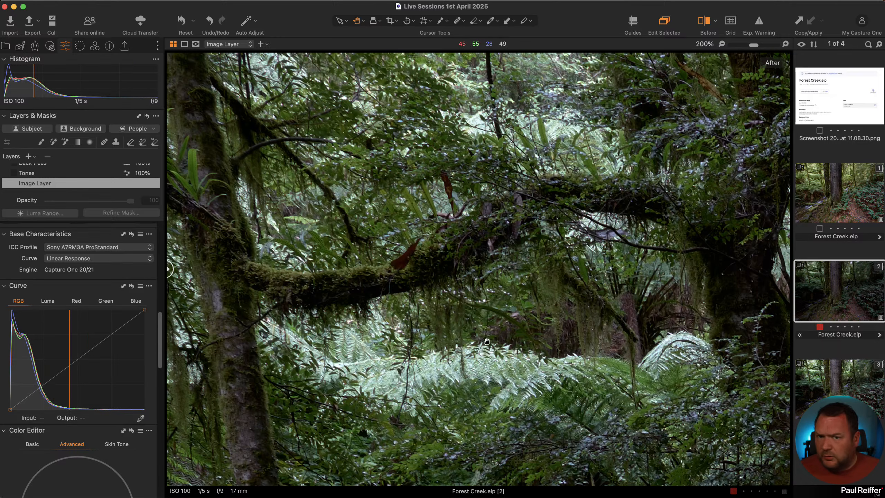
Step: Select and enable the Tones layer on the second variant, with the whole photo in view
key("super+minus")
key("super+minus")
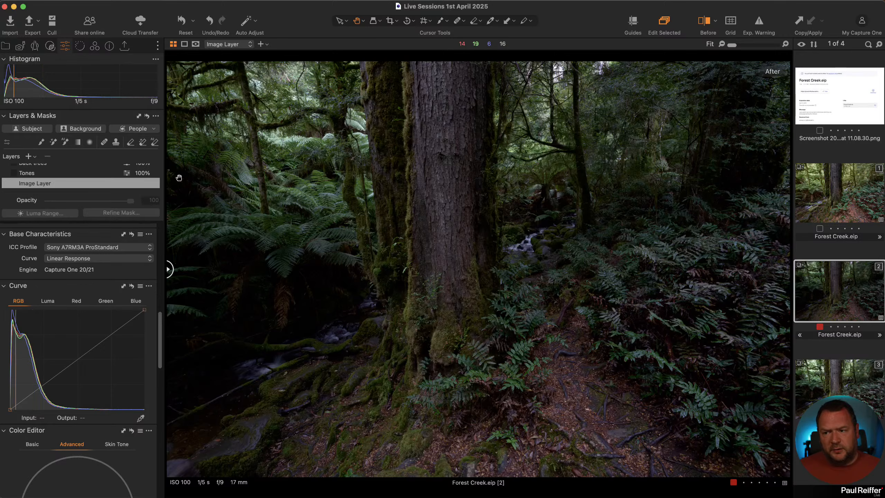
left_click(35, 176)
left_click(13, 173)
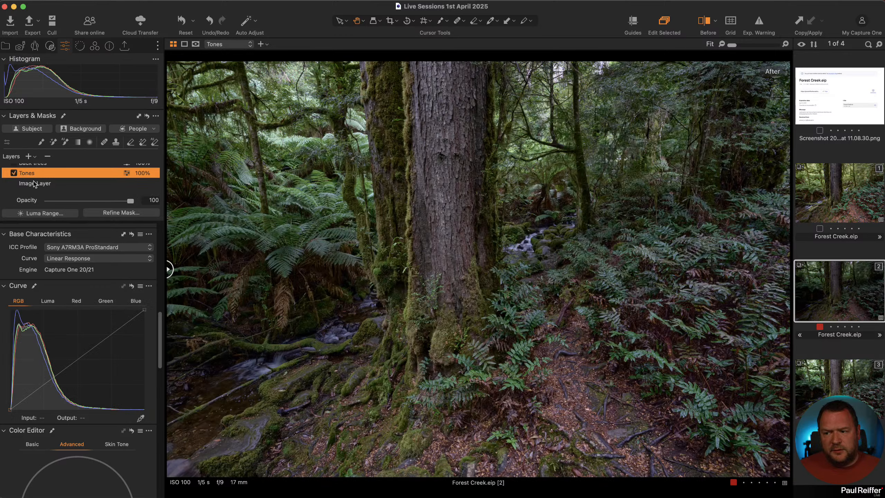
Step: Remove the Base Characteristics tool from above the Curve tool
scroll(102, 256, "up", 2)
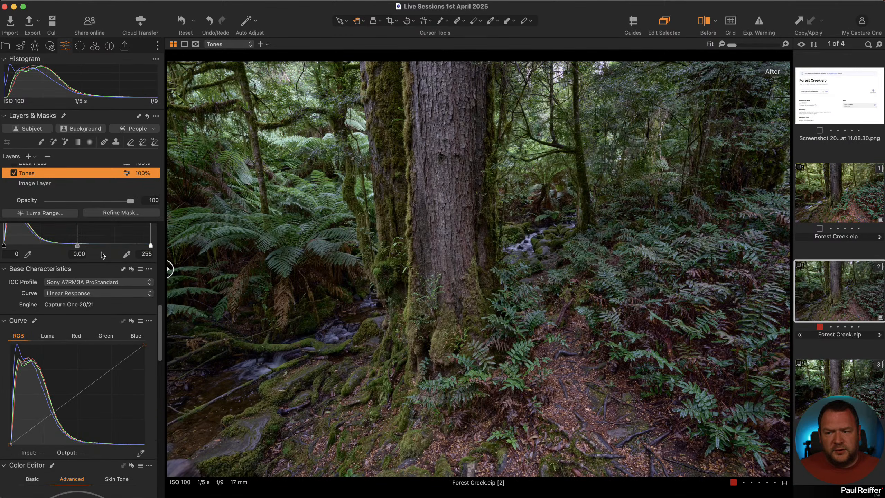
left_click(148, 269)
left_click(171, 331)
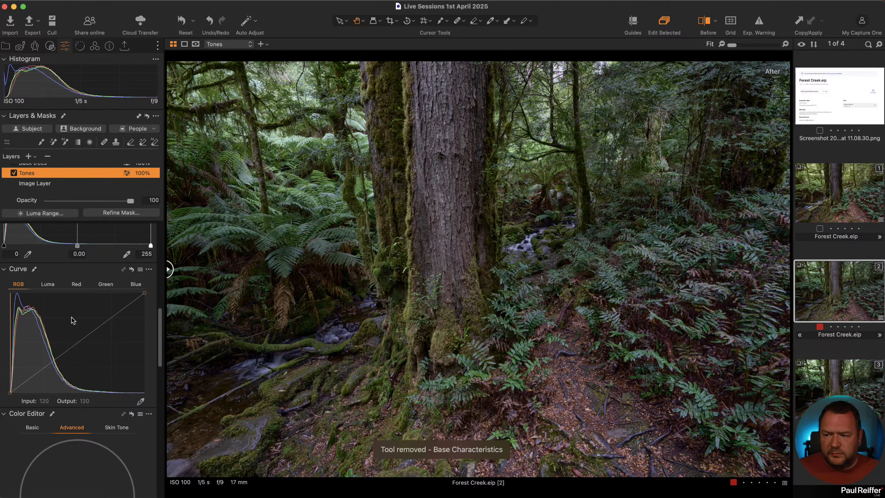
Step: Reset the Tones layer's High Dynamic Range adjustments to compare the photo without them, and undo each reset
scroll(105, 366, "up", 8)
scroll(112, 393, "down", 2)
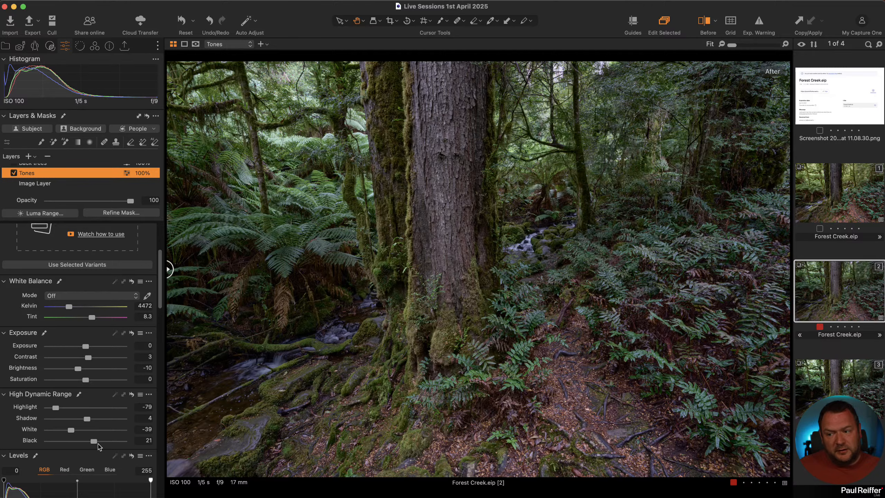
left_click(131, 396)
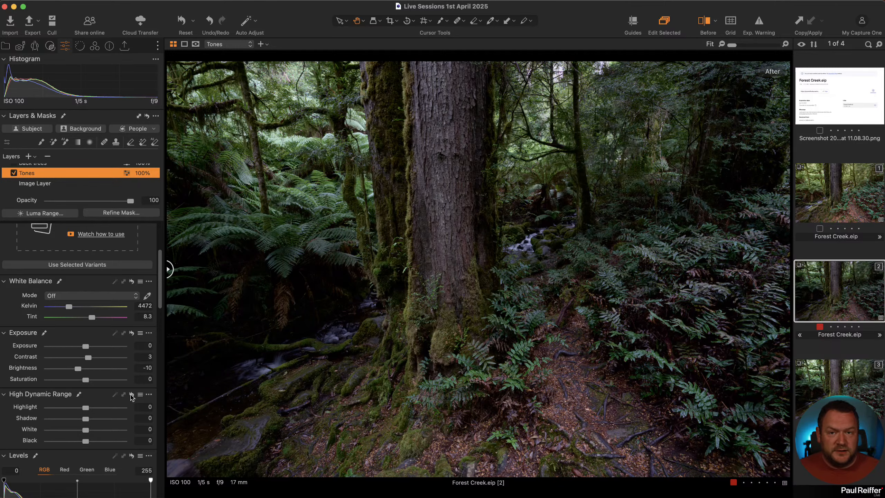
key("super+z")
left_click(132, 395)
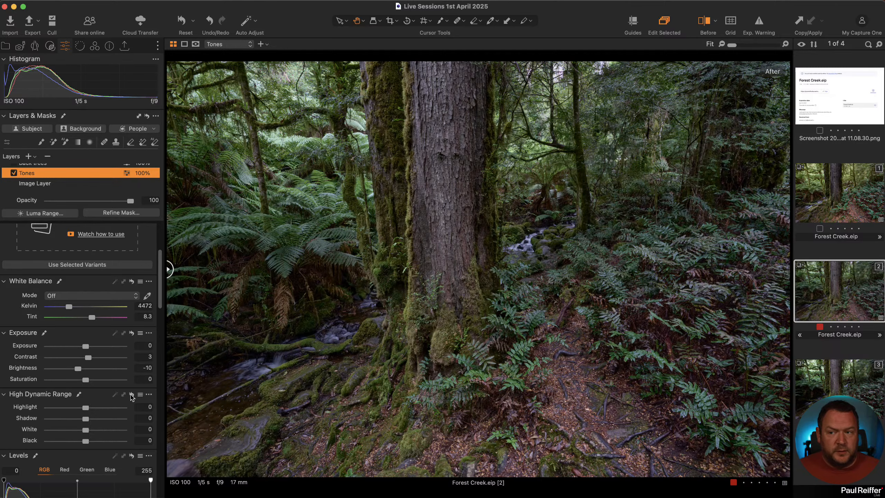
key("super+z")
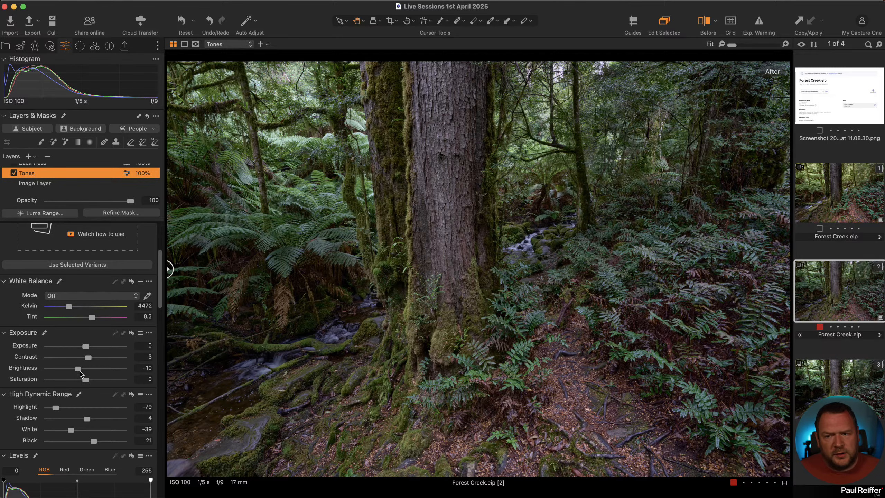
Step: Examine the Tones layer's RGB and Luma curves, its RGB and Red levels, and its High Dynamic Range values
scroll(32, 421, "down", 6)
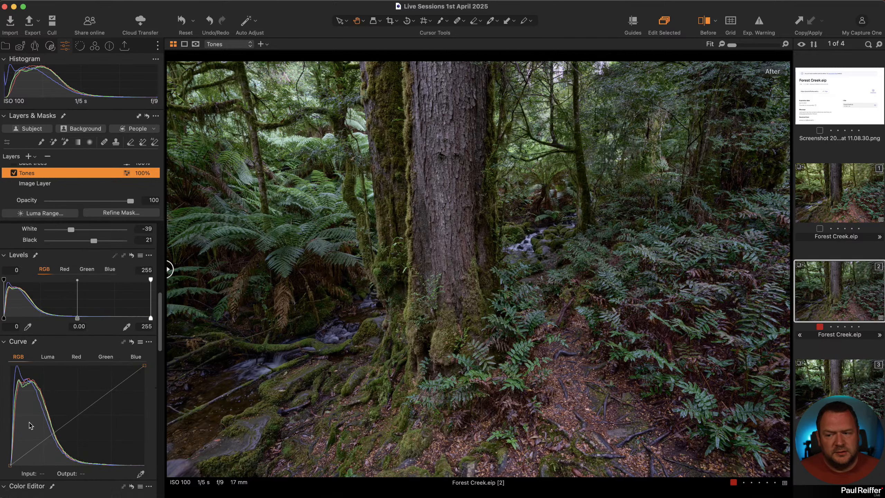
left_click(47, 349)
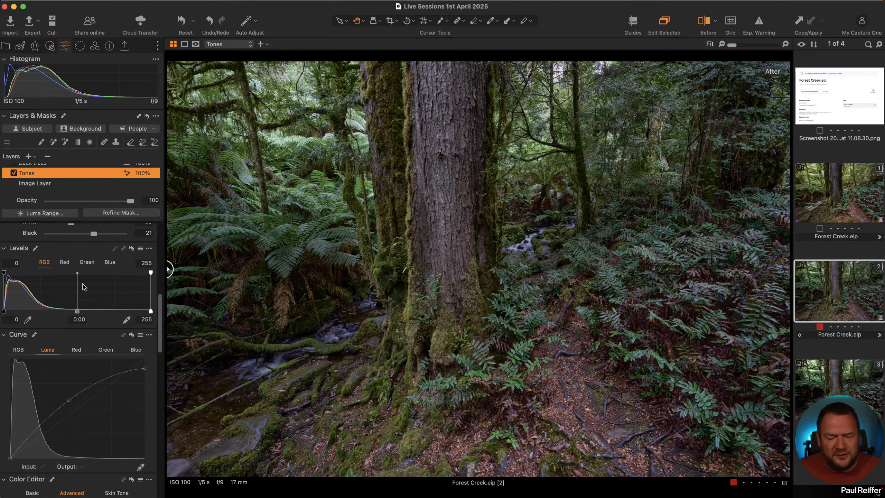
left_click(64, 262)
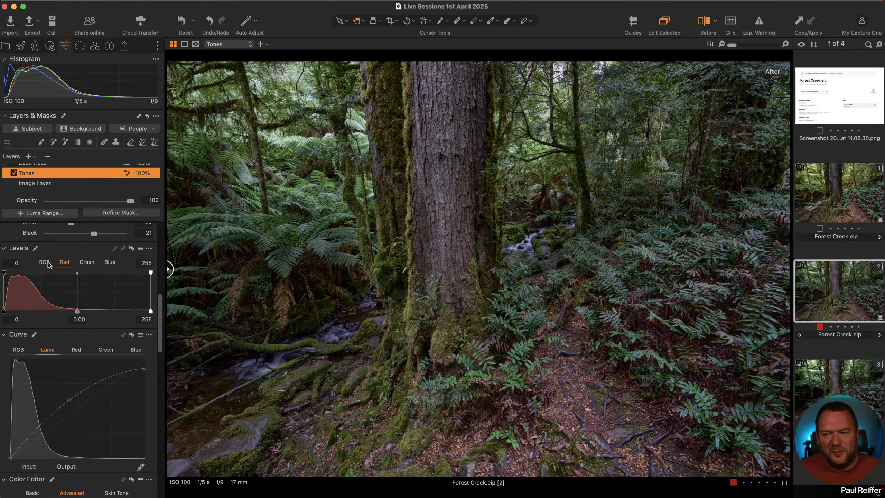
left_click(44, 261)
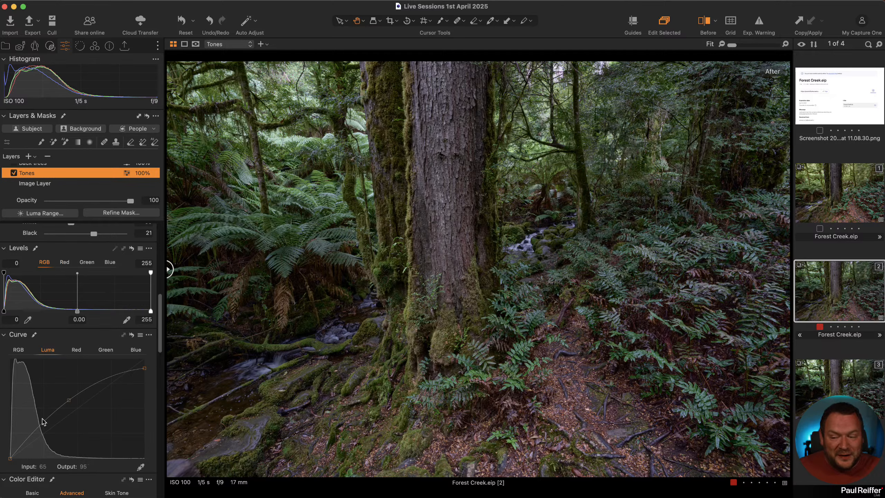
left_click(18, 349)
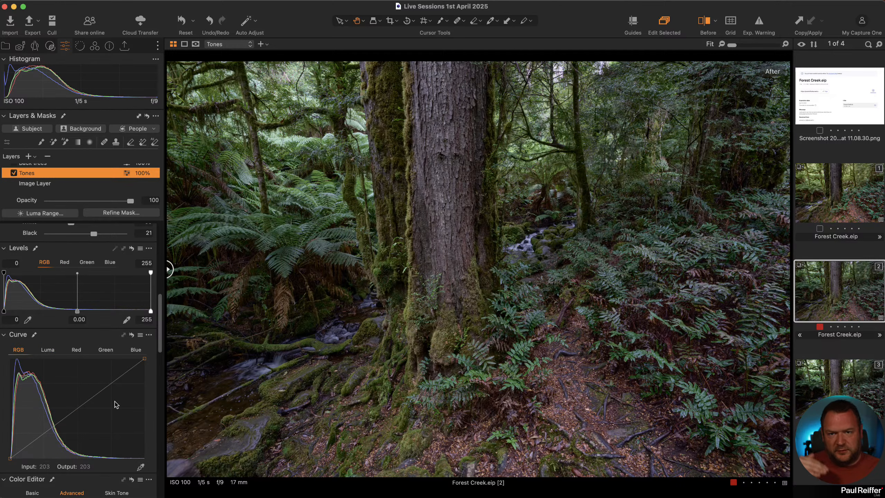
left_click(47, 350)
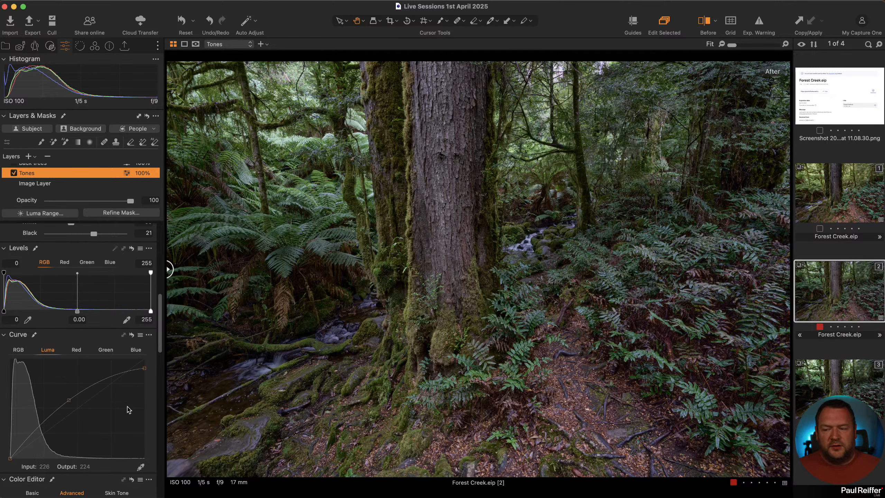
left_click(18, 349)
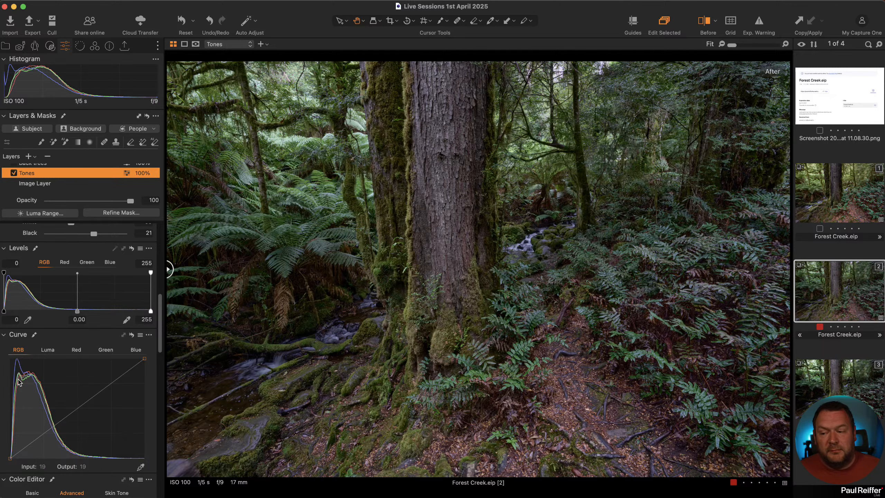
left_click(47, 353)
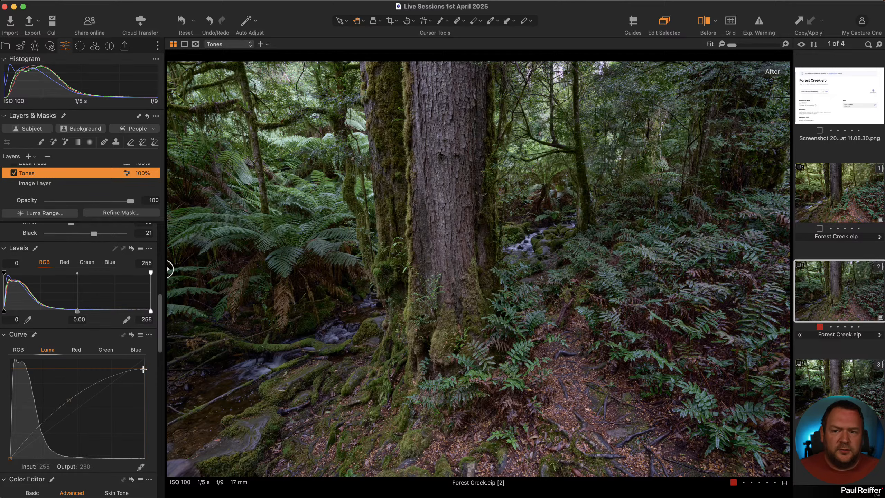
scroll(89, 299, "up", 5)
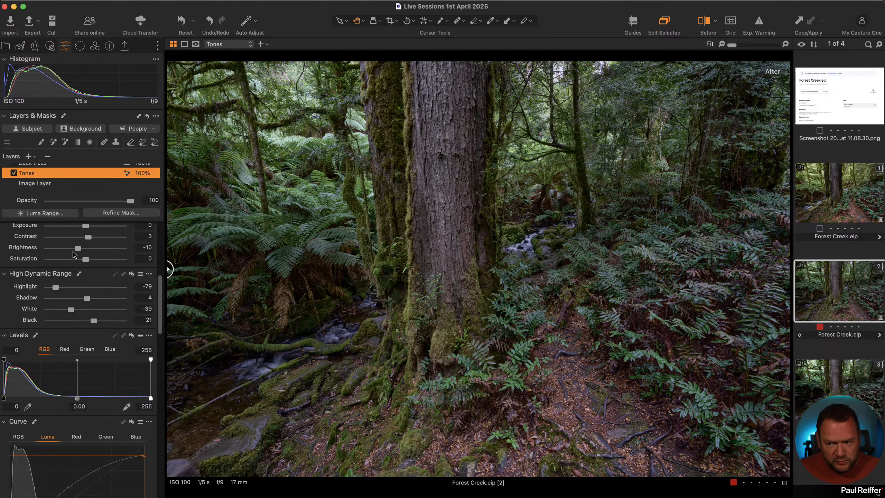
scroll(129, 337, "down", 3)
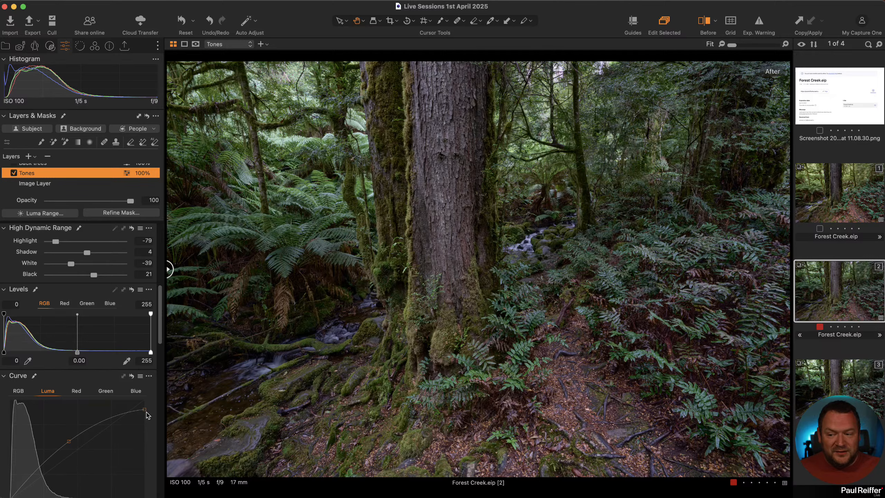
Step: Reset the Tones layer's Luma curve to compare the photo without it, and restore the curve
scroll(147, 415, "down", 2)
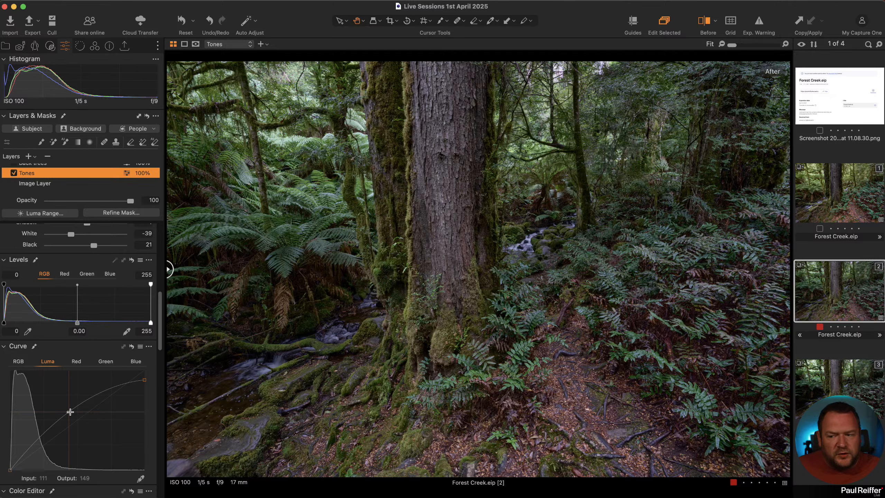
left_click(133, 347)
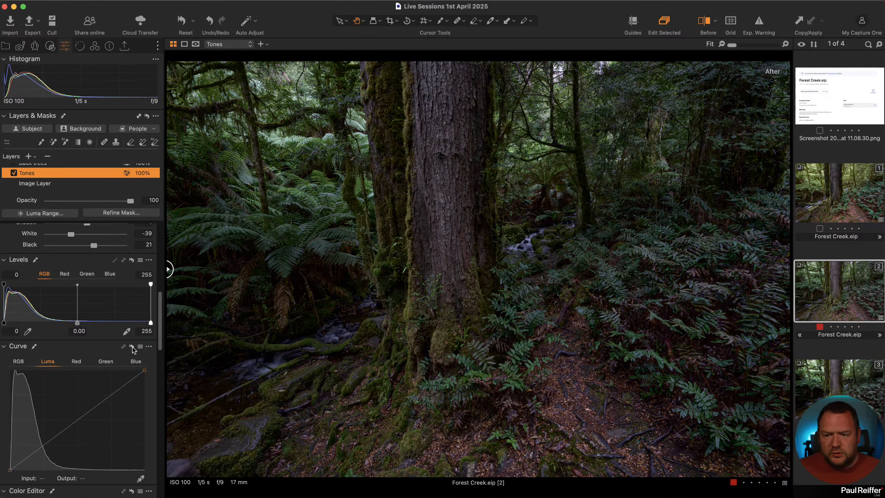
left_click_drag(132, 348, 133, 348)
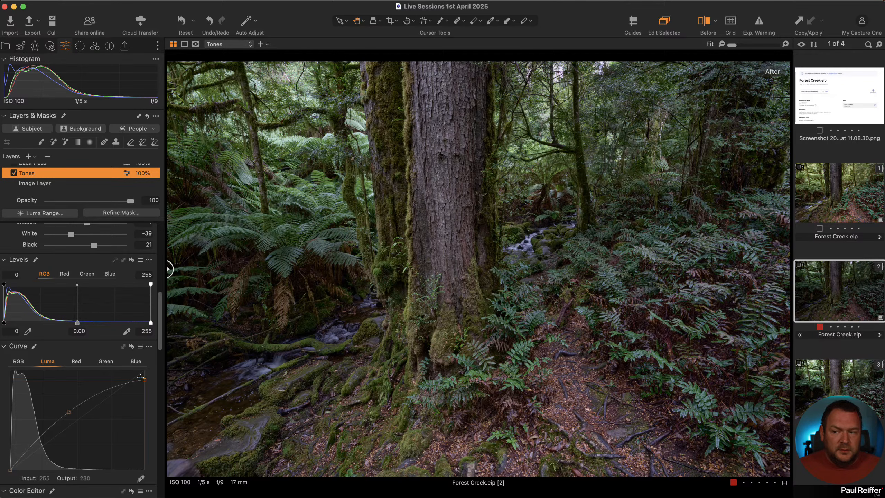
Step: Disable the Tones layer to check the Image Layer's base adjustments, and enable Tones again
scroll(74, 244, "up", 5)
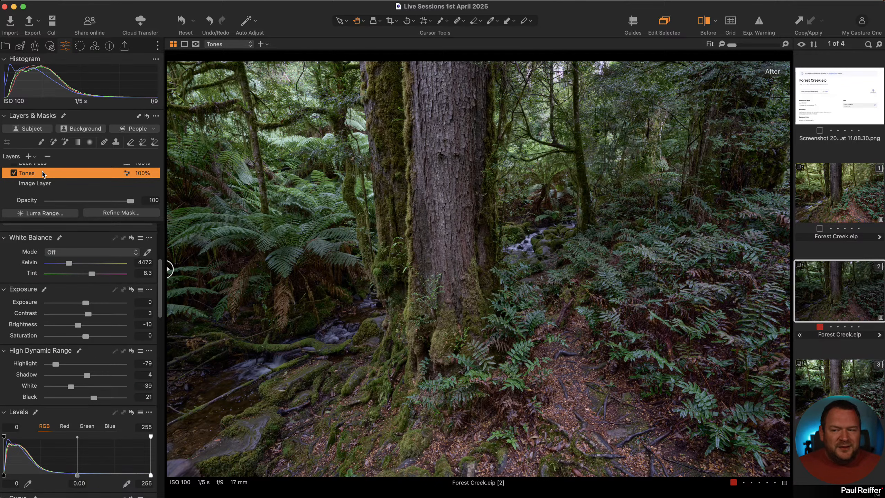
left_click(14, 173)
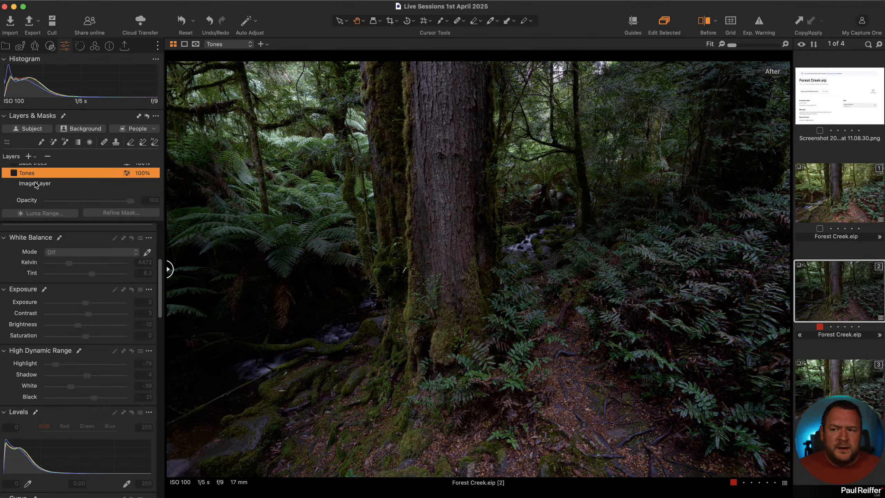
left_click(35, 183)
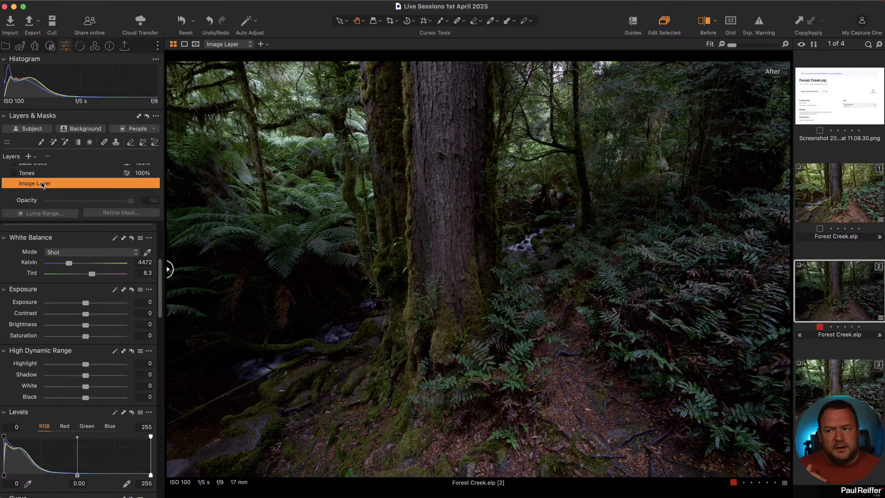
left_click(26, 174)
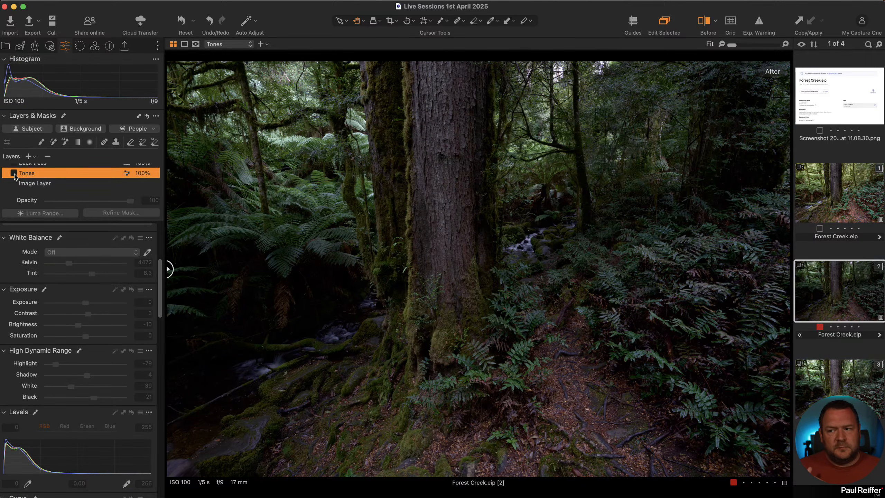
left_click(14, 173)
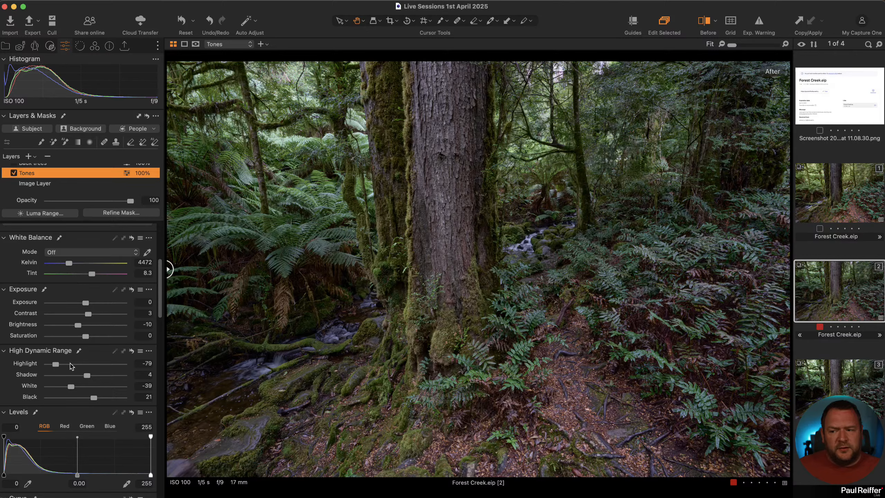
Step: Set the Tones layer's Highlight to -8, White to -13 and Black to 8, and raise the Luma curve's white endpoint
left_click_drag(58, 367, 89, 397)
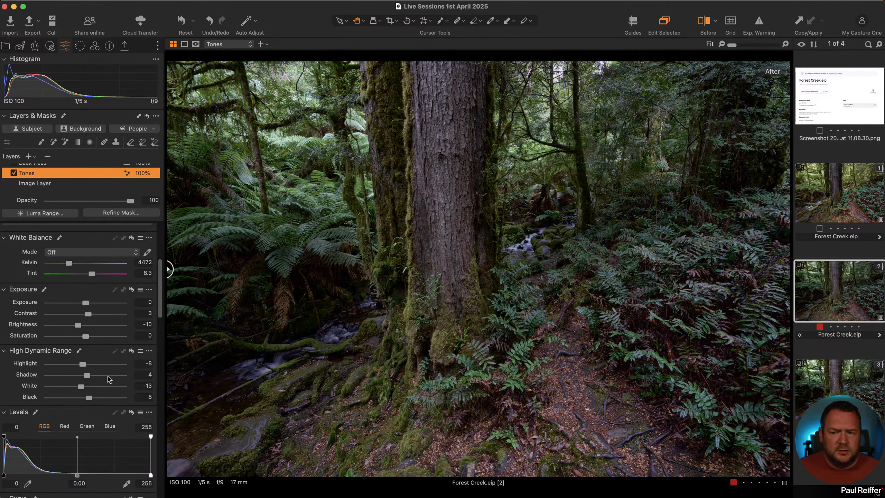
scroll(107, 380, "down", 5)
left_click_drag(146, 408, 145, 398)
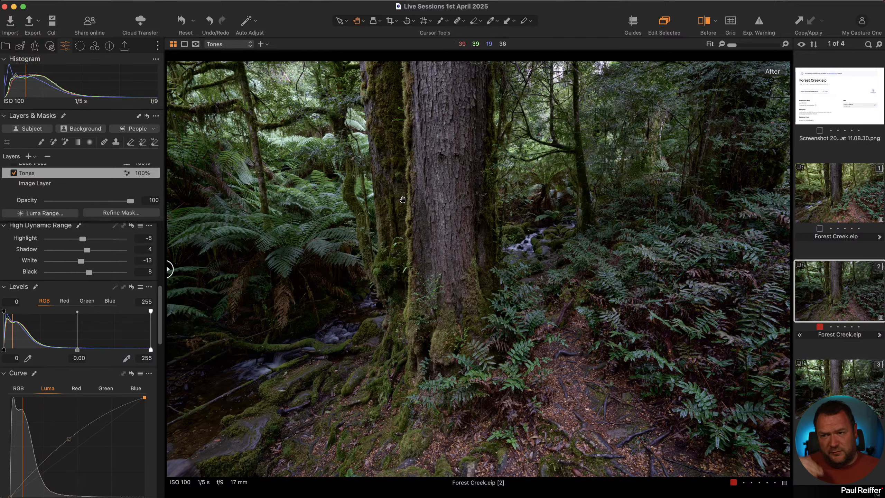
Step: Turn off the before/after comparison and reshape the Luma curve with a shadow point near input 63, a midtone point near 112 and a higher highlight point
left_click(708, 23)
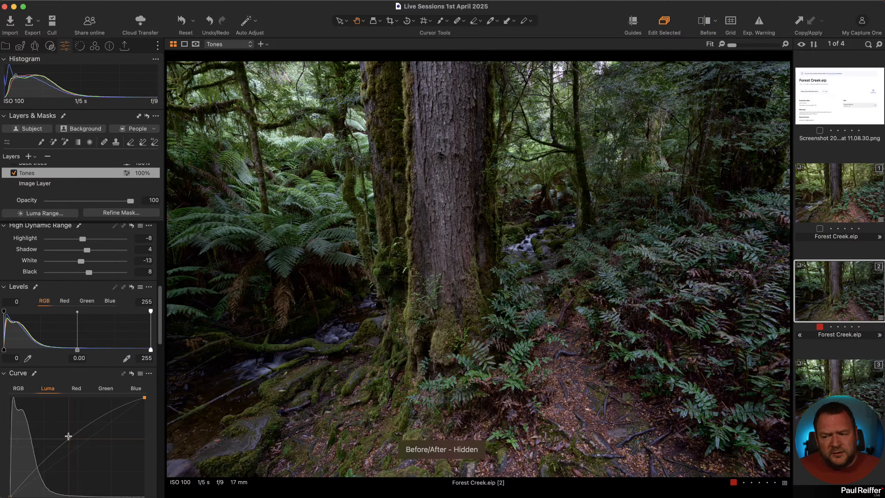
scroll(67, 432, "down", 2)
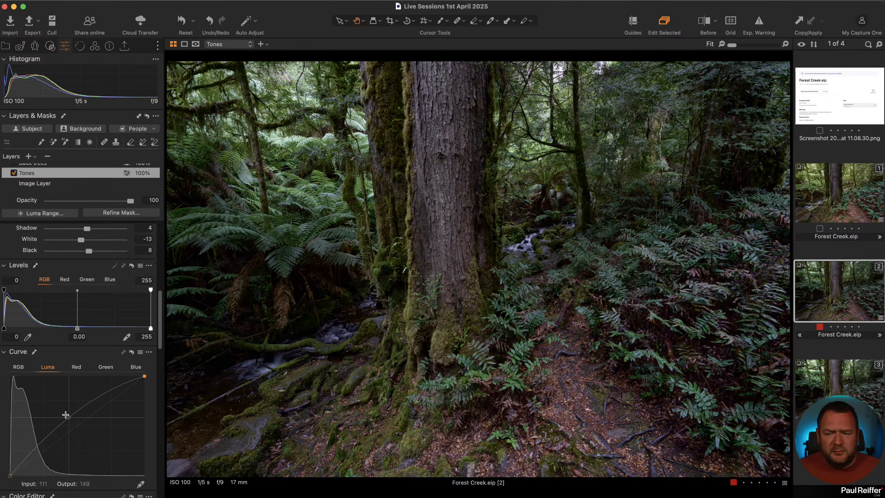
left_click_drag(65, 415, 72, 422)
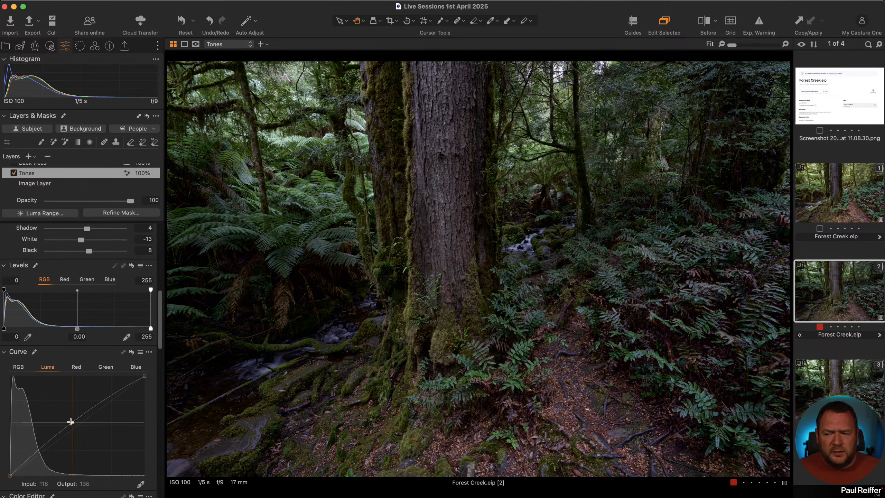
left_click(86, 409)
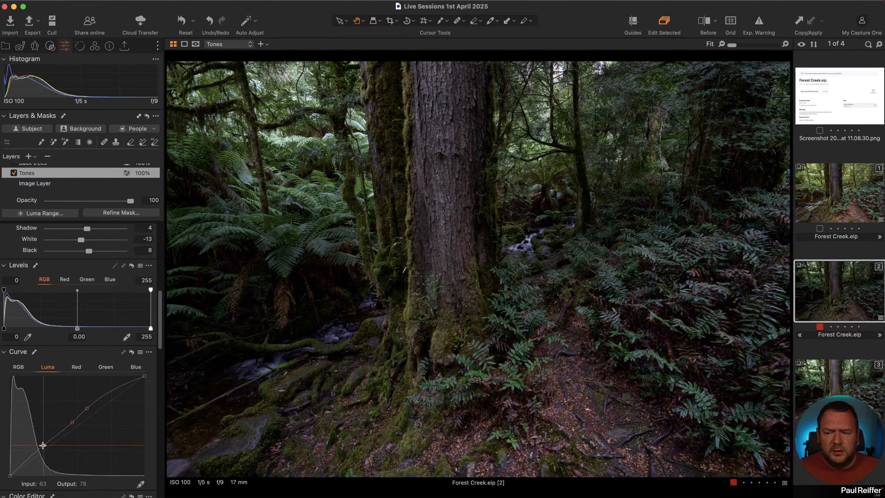
left_click(72, 422)
left_click_drag(87, 408, 71, 420)
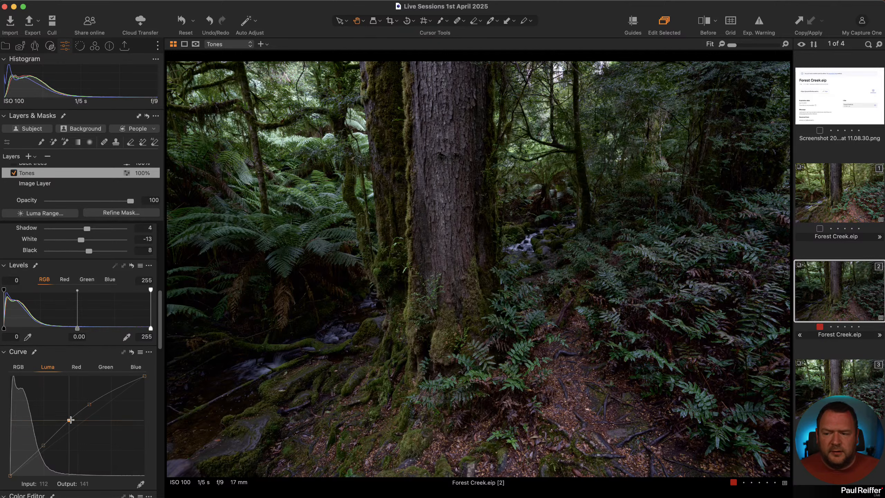
left_click(43, 447)
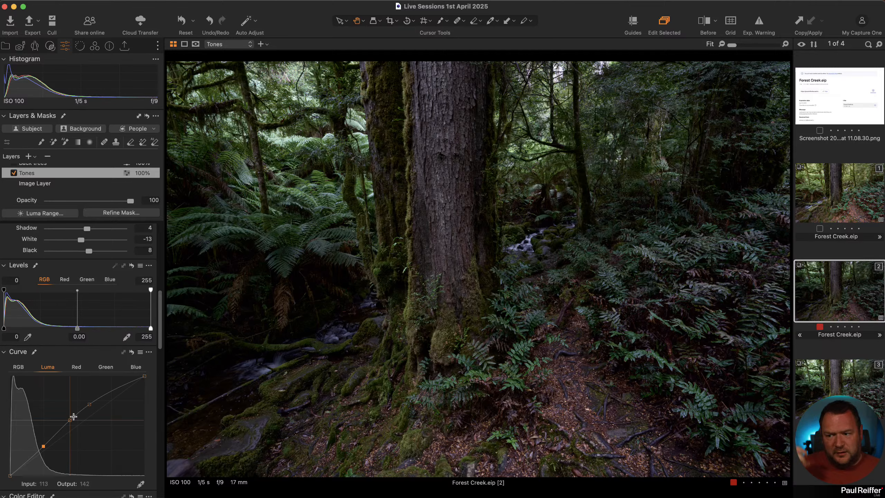
Step: Set the Tones layer's Brightness to 0
scroll(87, 352, "up", 5)
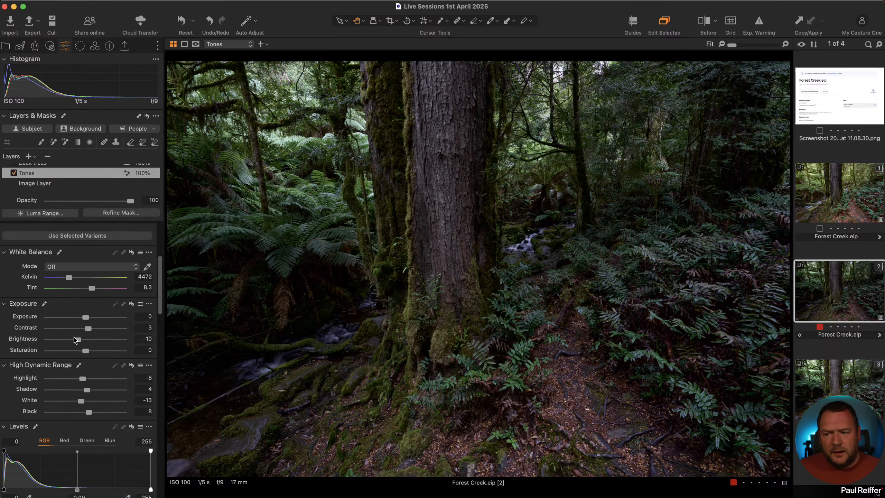
double_click(78, 341)
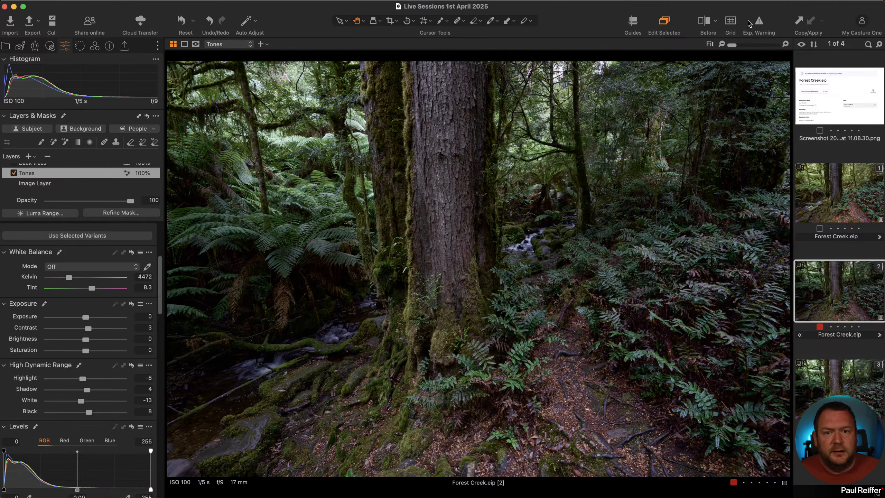
Step: Check the upper foliage beside the trunk with exposure warnings and at 100% without them, and compare it with the first variant
left_click(761, 22)
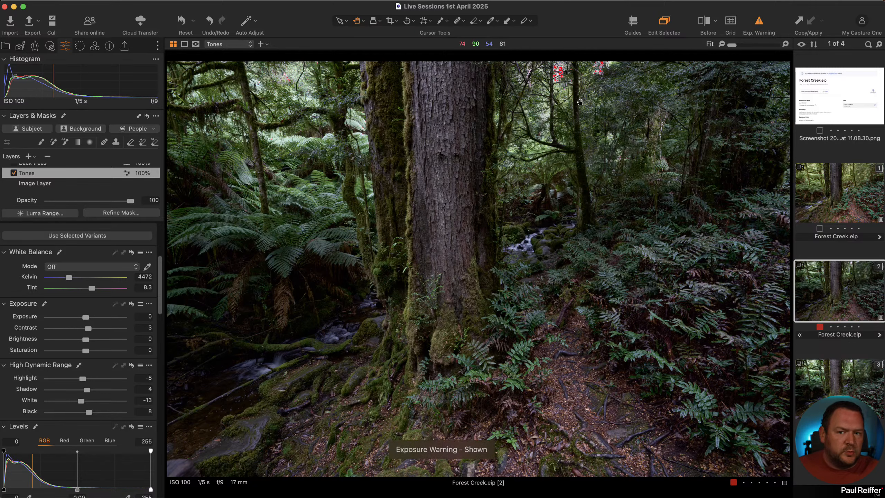
double_click(567, 74)
left_click(761, 25)
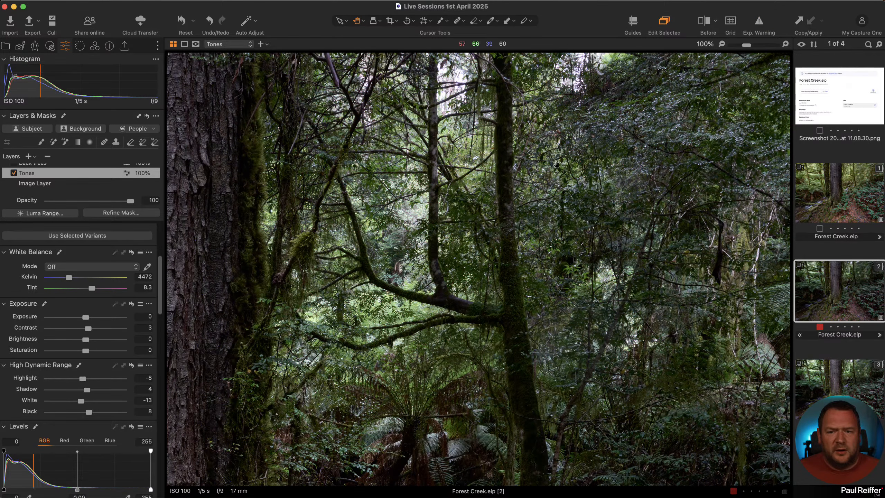
left_click(817, 196)
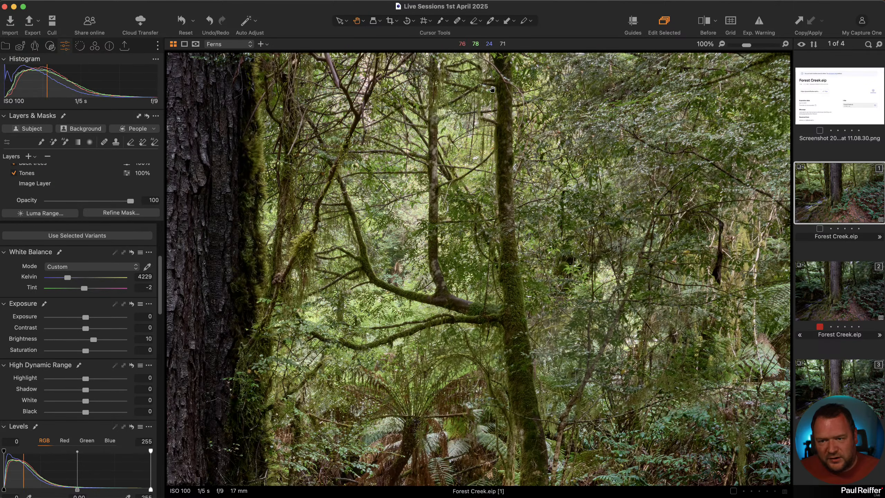
Step: On the second variant's Tones layer, use 3-way Color Balance to tint the shadows slightly blue and the highlights slightly orange
left_click(871, 299)
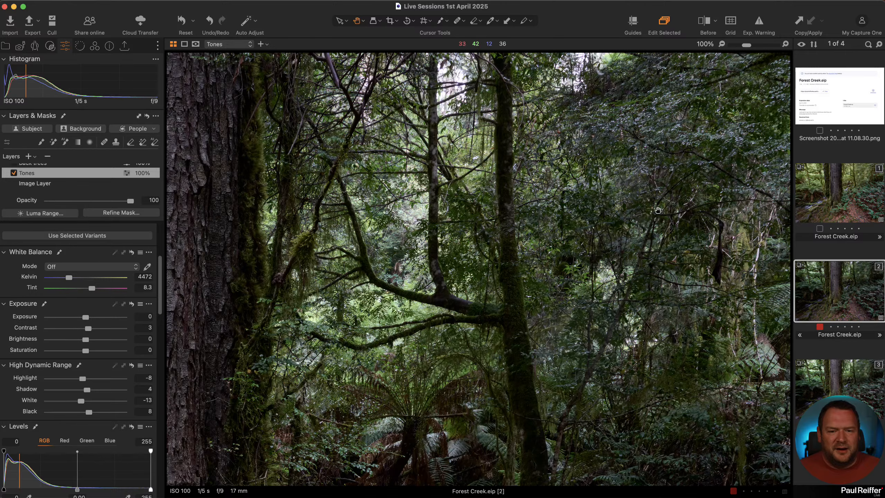
double_click(197, 240)
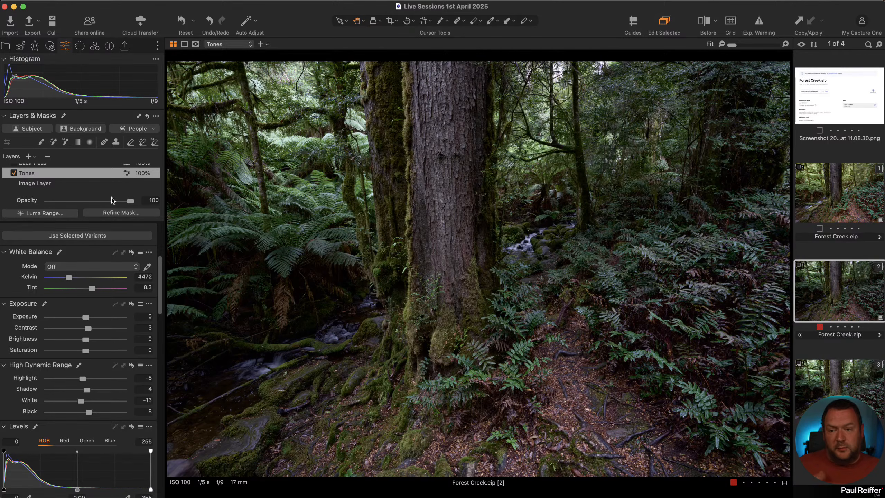
scroll(50, 183, "up", 2)
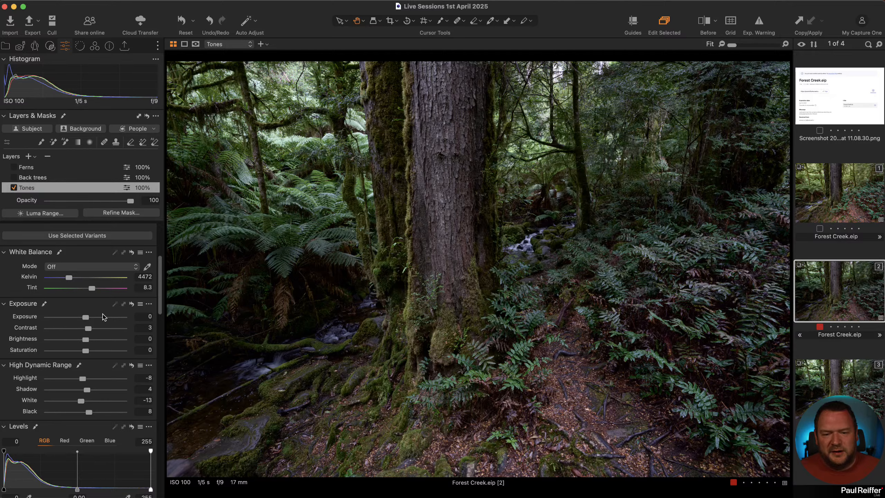
scroll(52, 335, "down", 15)
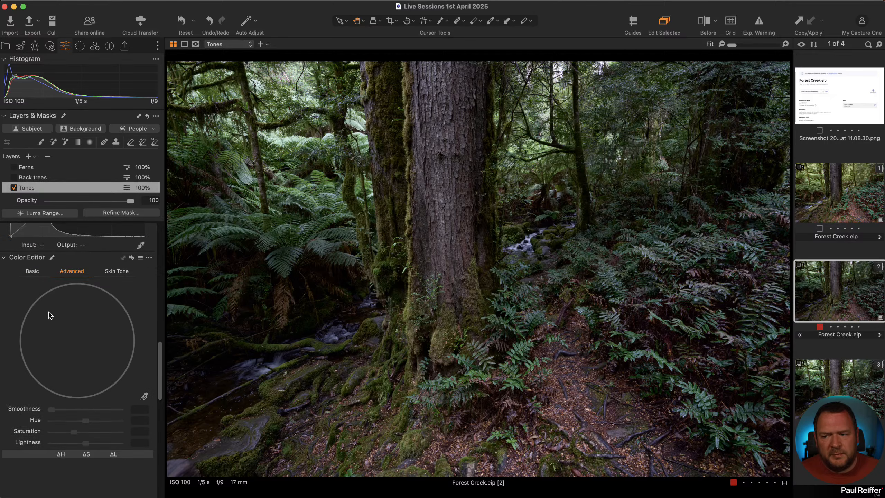
scroll(106, 334, "down", 10)
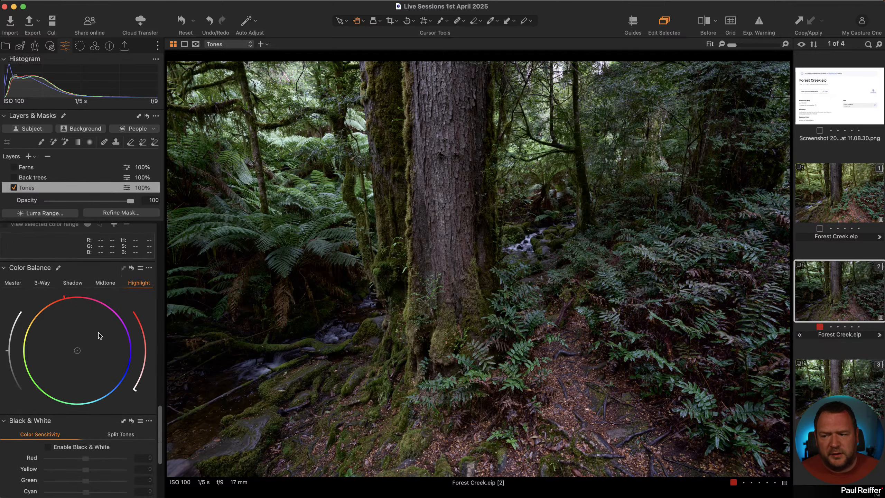
left_click(42, 277)
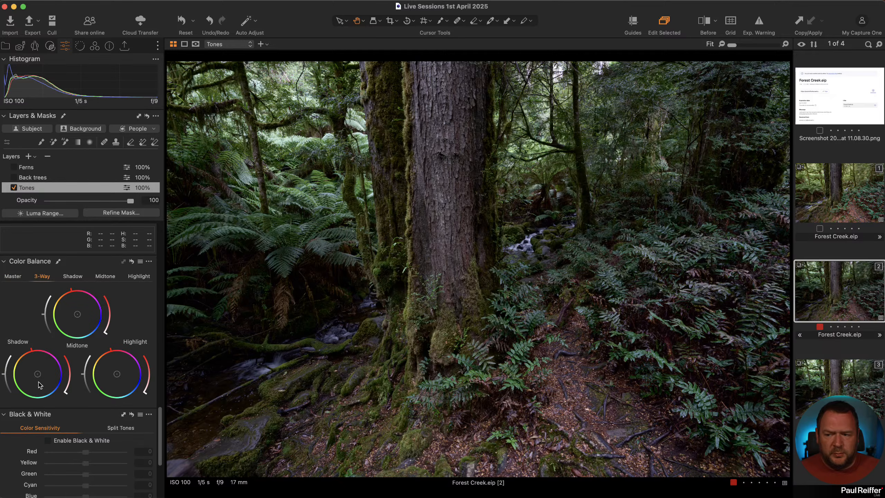
left_click_drag(38, 374, 42, 377)
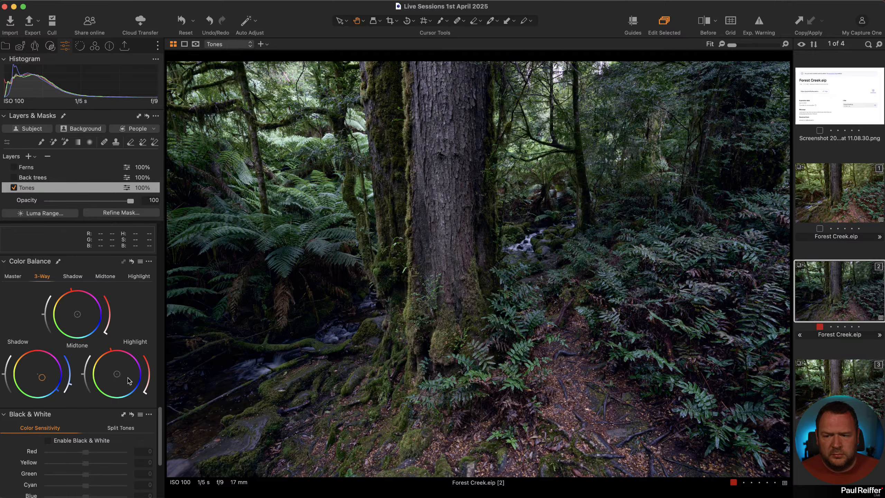
left_click_drag(117, 374, 113, 371)
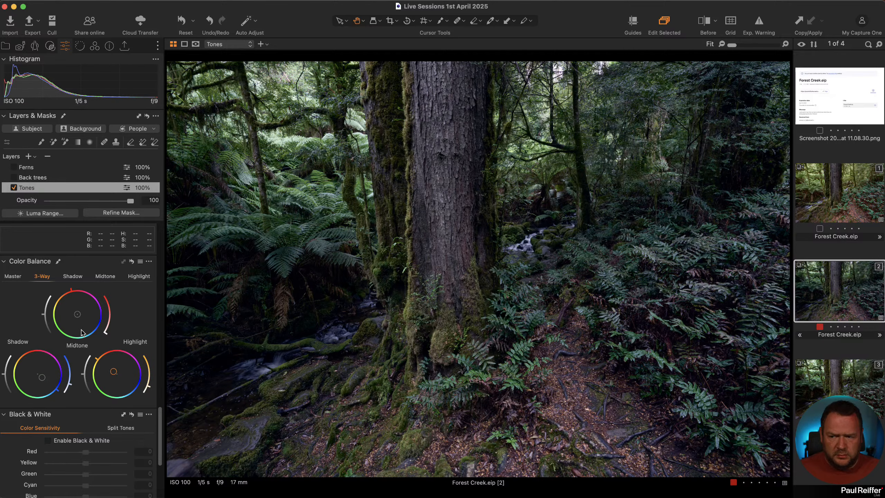
Step: Compare the image with and without the Color Balance adjustment and reduce the blue tint in the shadows slightly
left_click(131, 261)
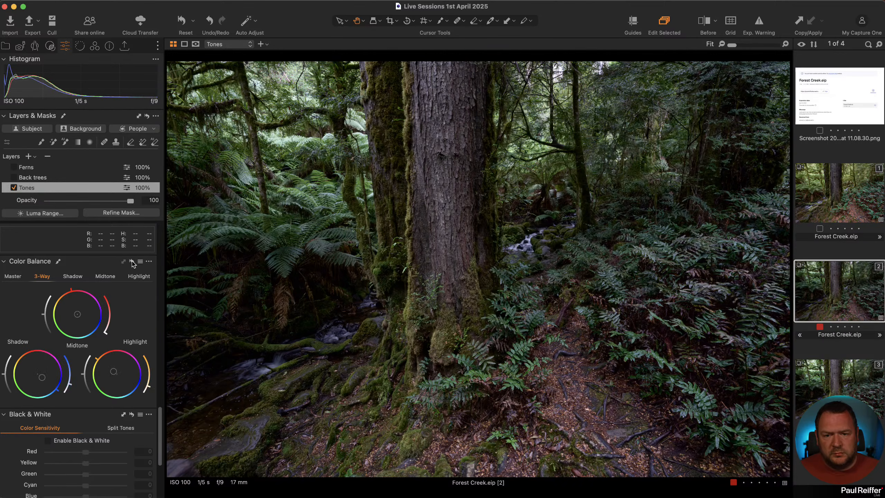
left_click(132, 262, "alt")
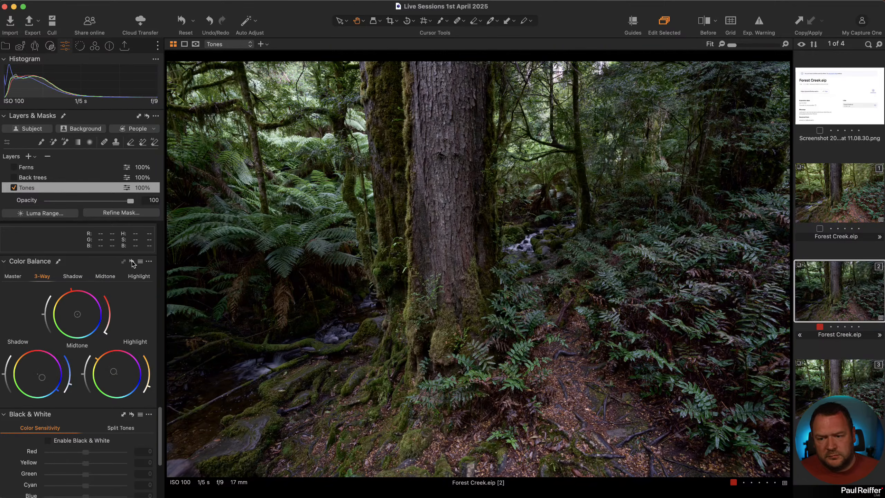
left_click_drag(43, 378, 40, 376)
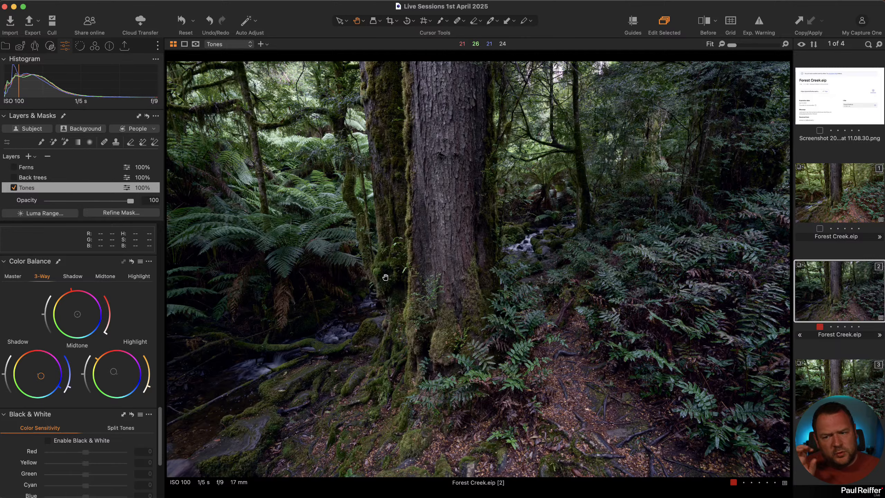
left_click(131, 262)
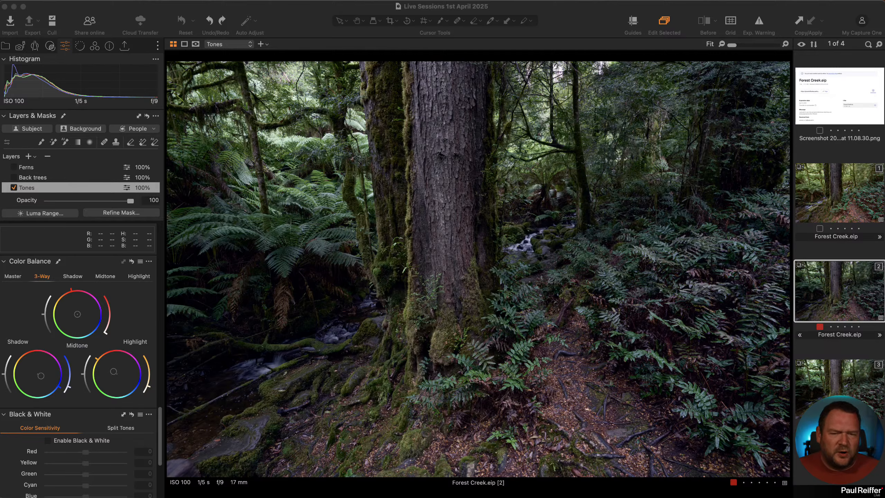
Step: Enable the Back trees layer on the second variant and compare the result with the first variant
left_click(56, 178)
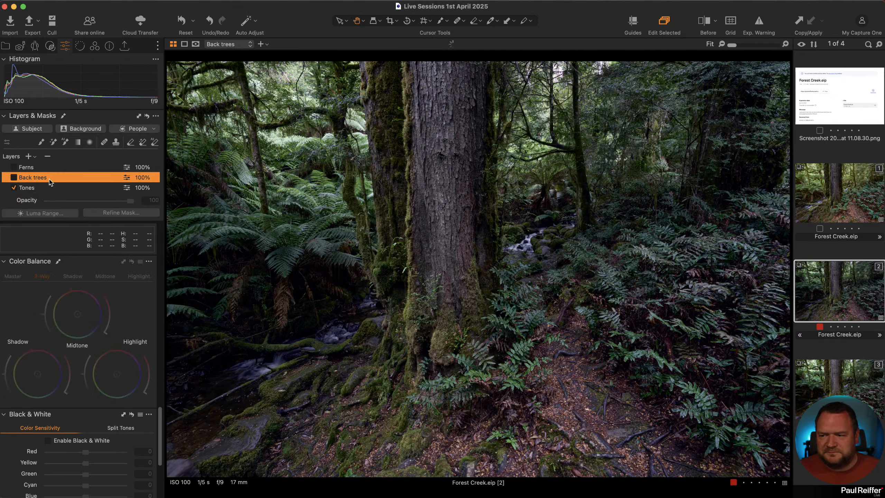
scroll(78, 251, "up", 9)
scroll(75, 296, "down", 4)
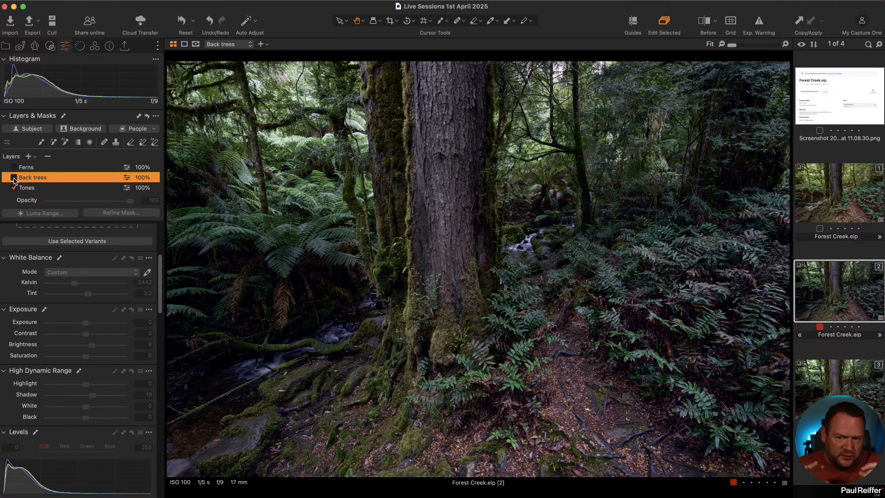
left_click(14, 178)
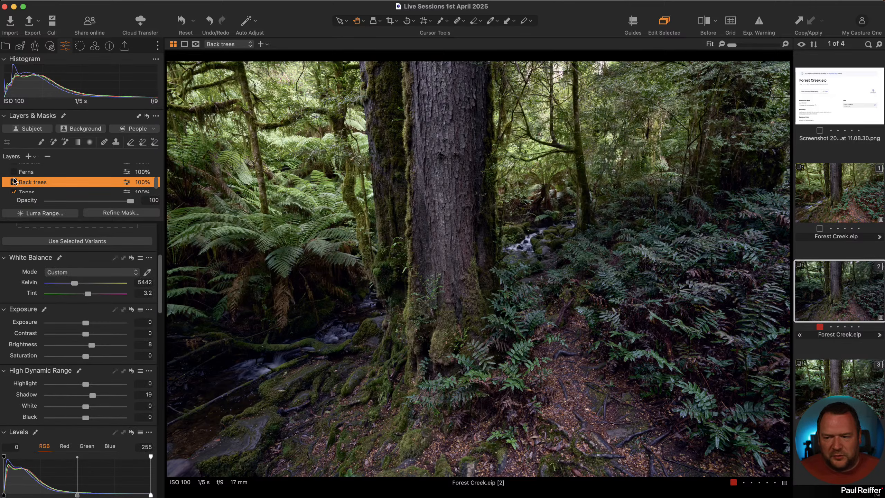
left_click(852, 204)
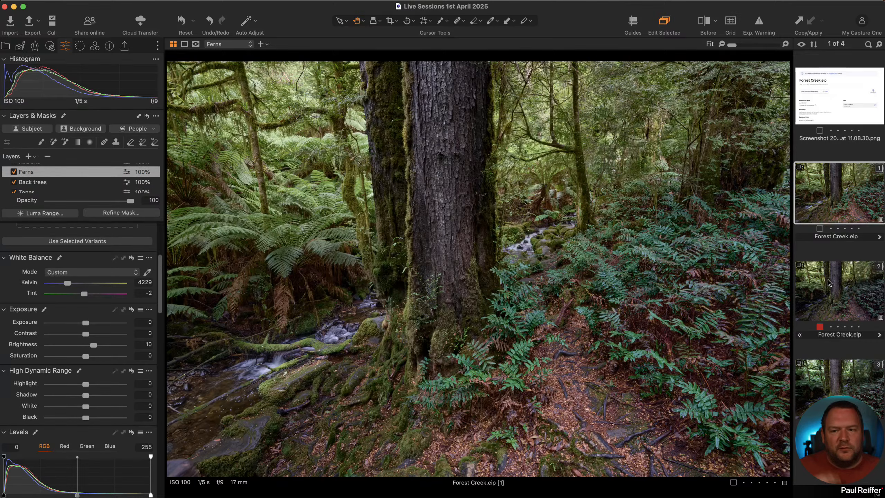
left_click(834, 297)
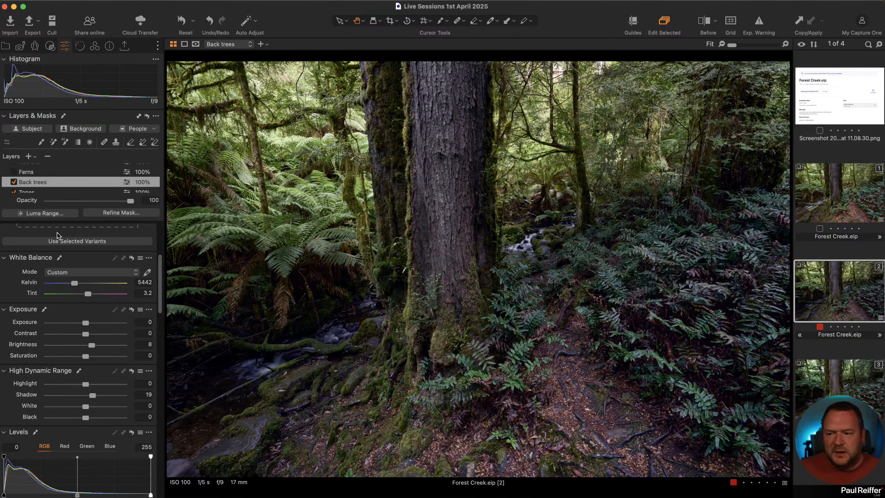
Step: Inspect the Back trees layer's mask and compare the image with the layer off and on
key("m")
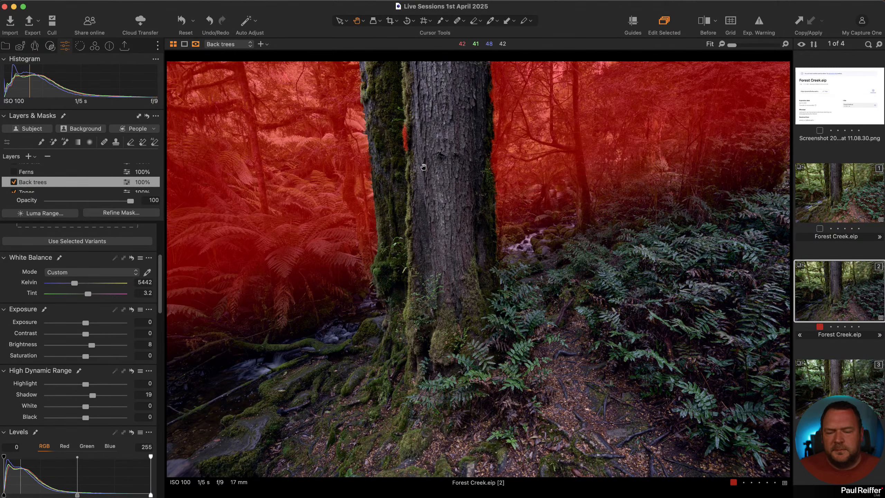
key("m")
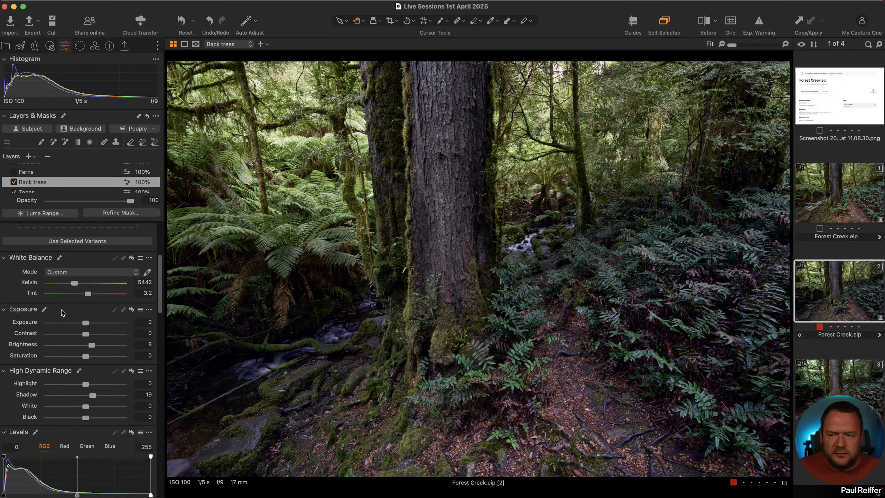
left_click(14, 182)
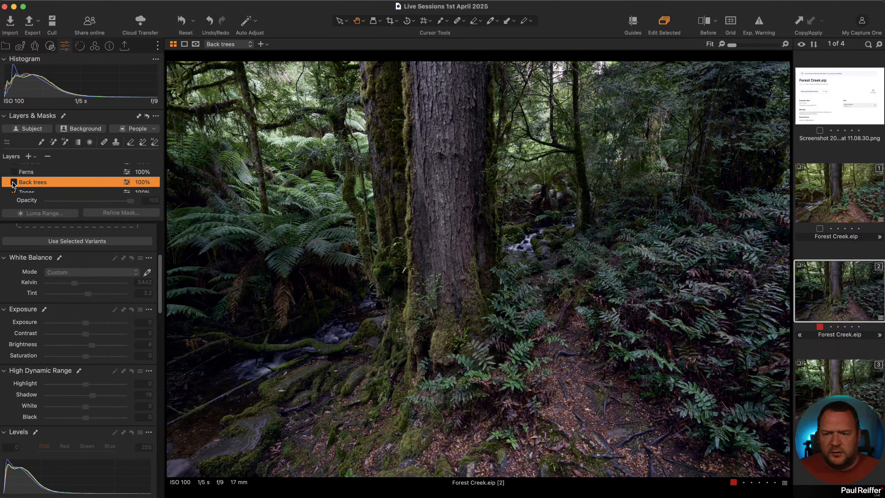
left_click(13, 182)
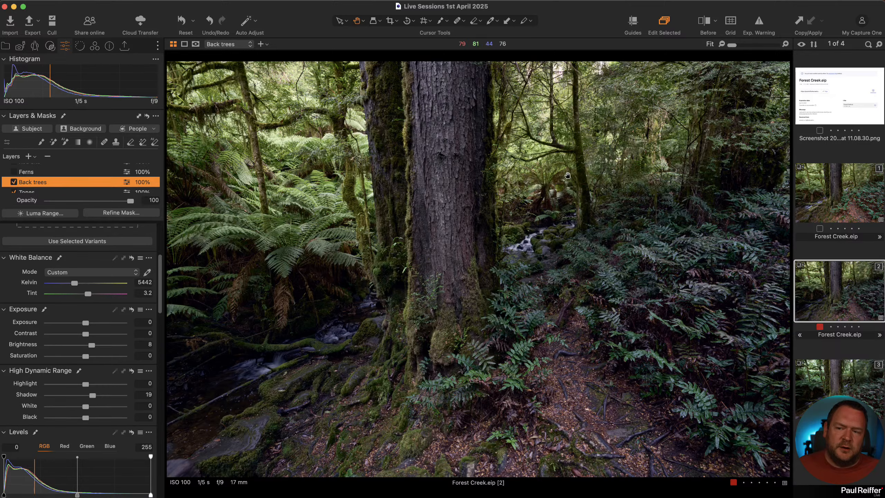
Step: Reduce the Back trees layer's opacity to 50
scroll(114, 373, "down", 10)
scroll(113, 373, "down", 15)
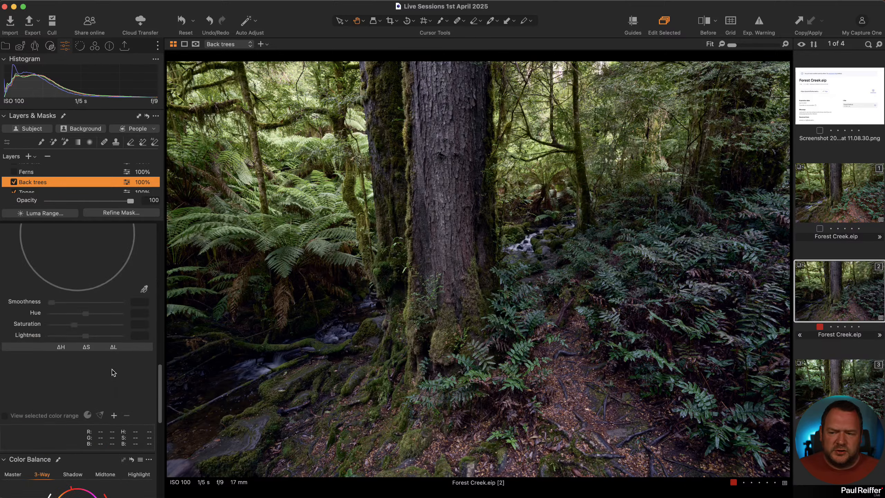
scroll(54, 325, "up", 20)
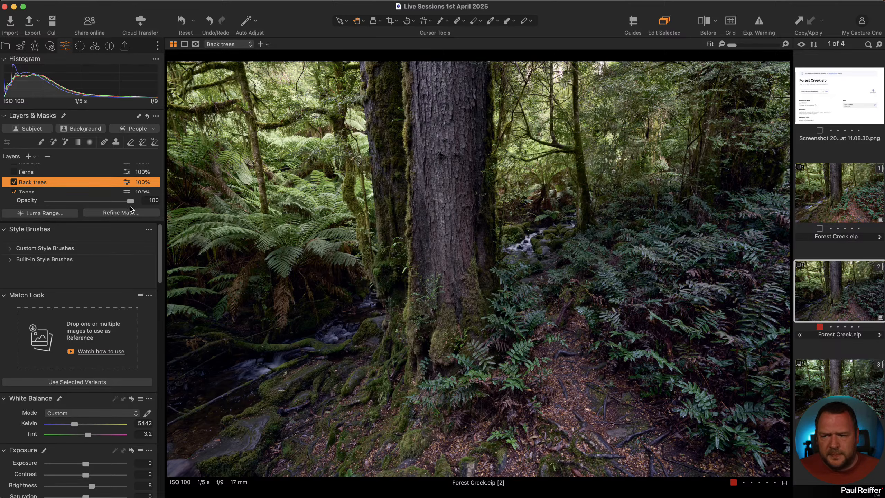
left_click_drag(130, 201, 88, 203)
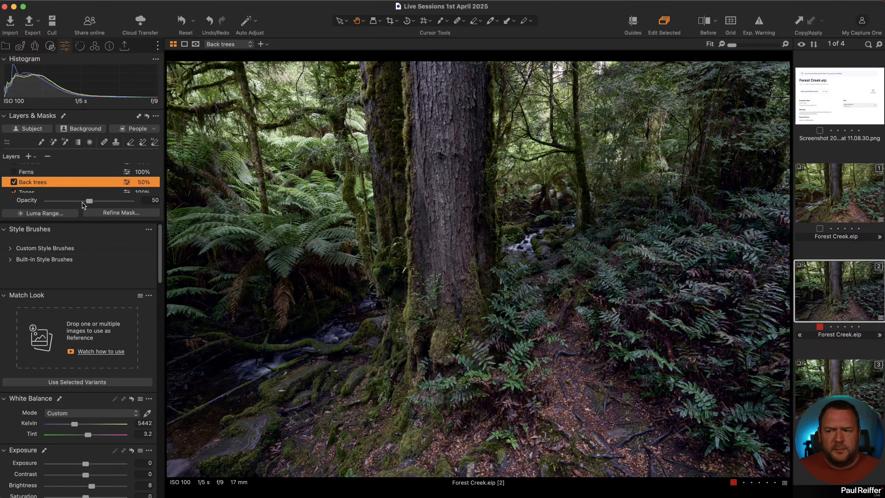
scroll(106, 439, "down", 10)
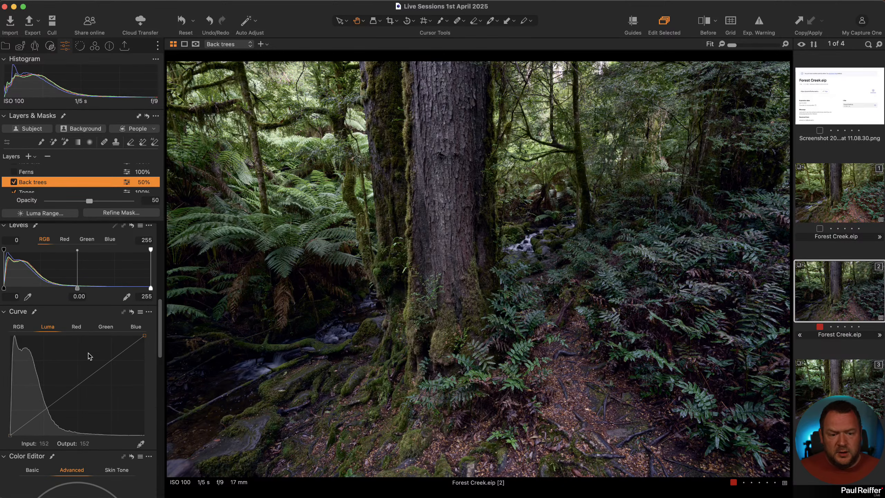
scroll(80, 331, "up", 10)
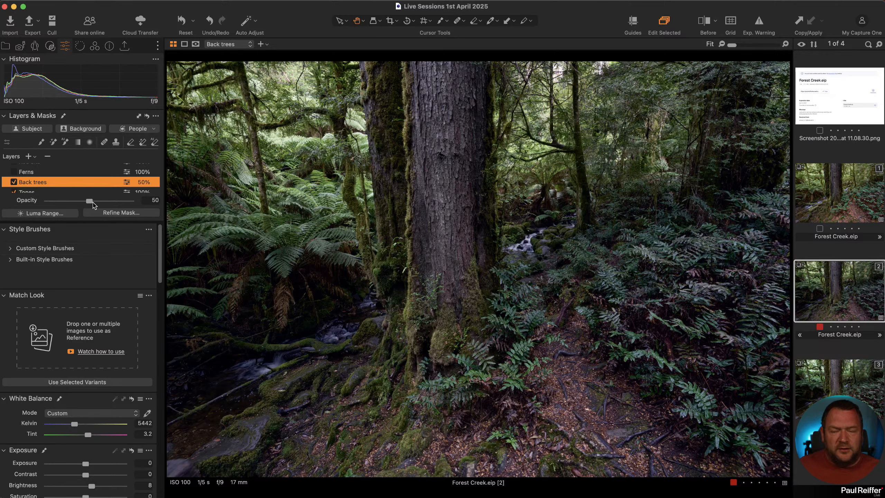
scroll(87, 300, "down", 5)
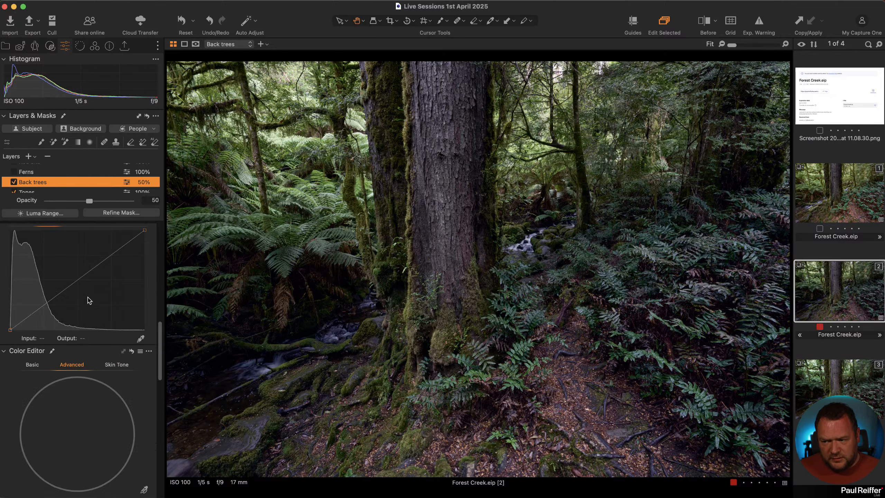
scroll(88, 300, "up", 6)
left_click(80, 45)
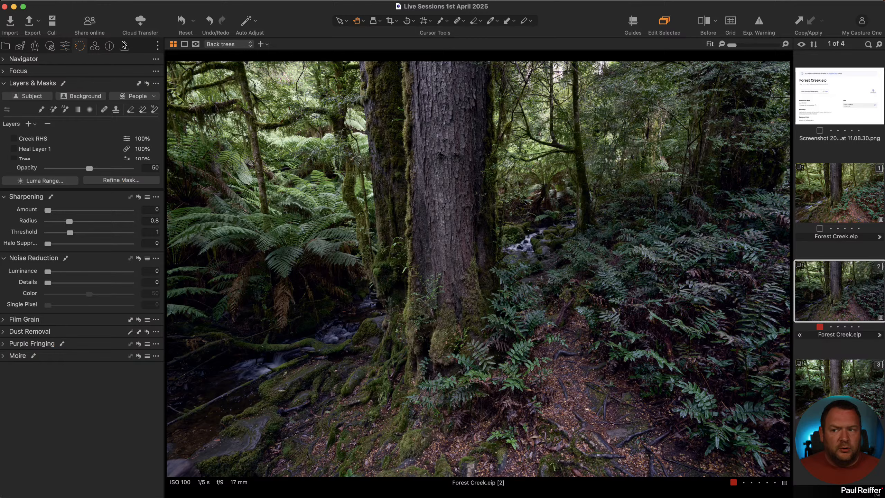
left_click(95, 47)
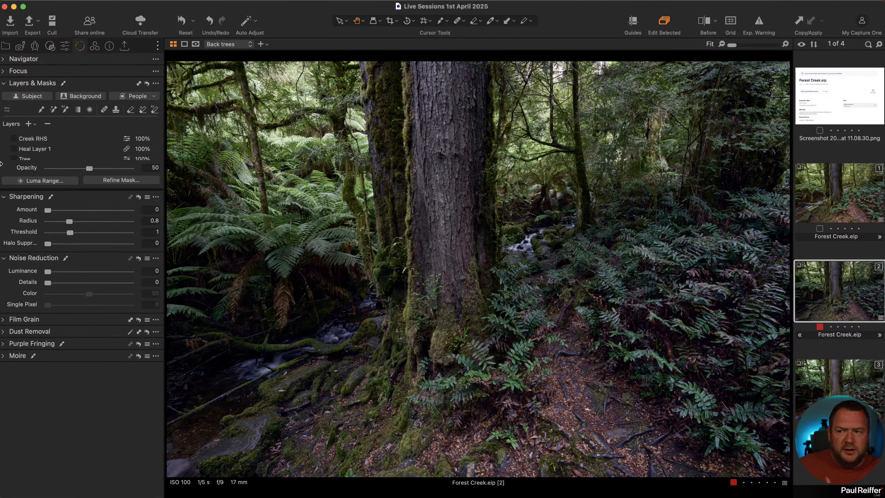
left_click(63, 46)
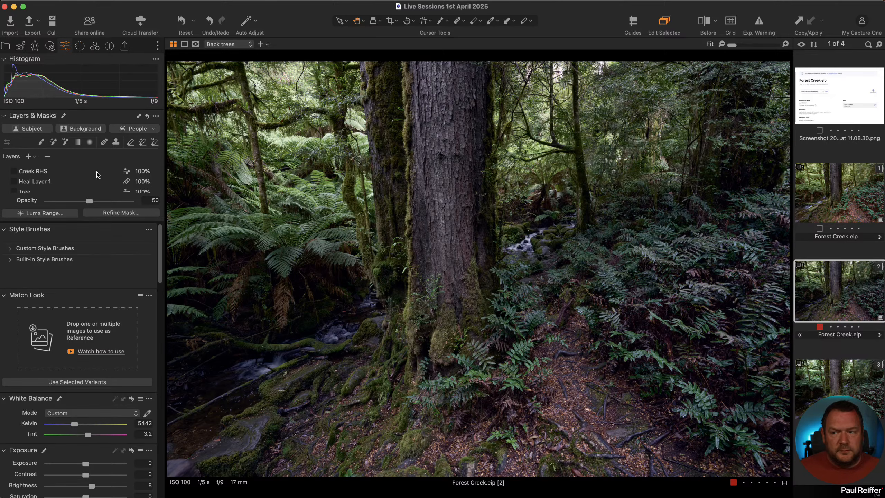
Step: Enable the Ferns layer, inspect its mask, and compare the image with the layer off and on
scroll(99, 181, "down", 5)
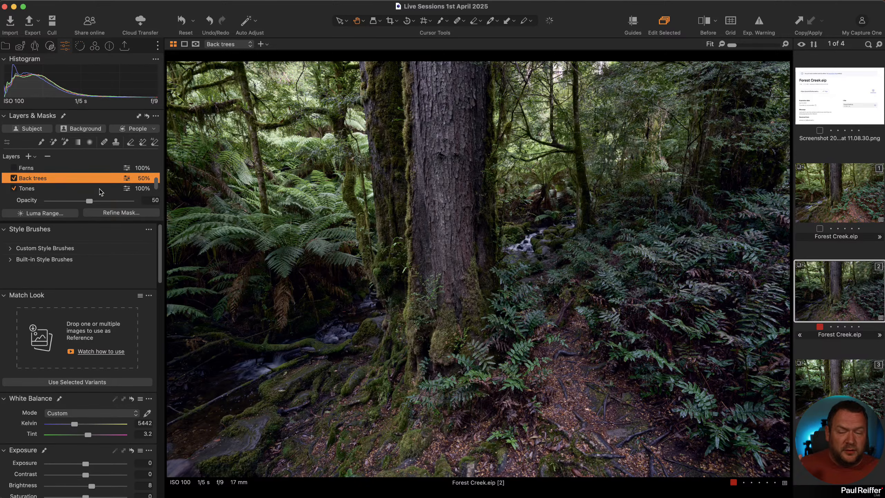
left_click(26, 170)
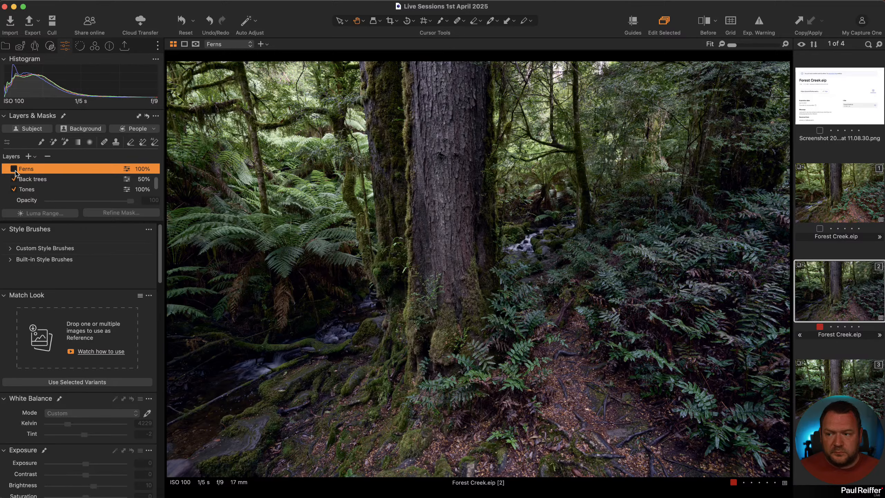
left_click(13, 169)
key("m")
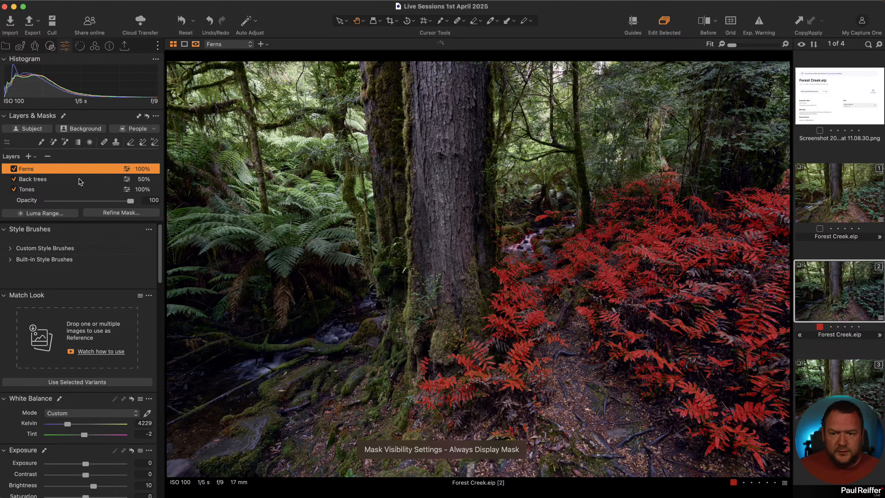
key("m")
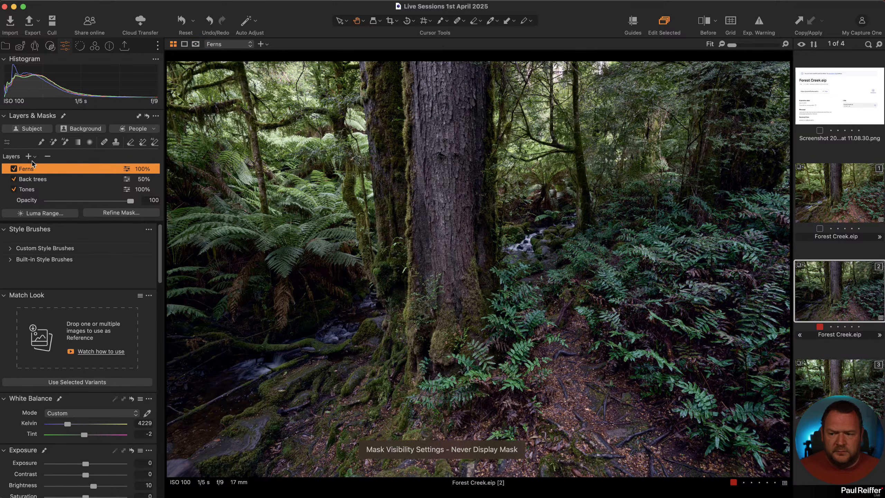
left_click(14, 169)
left_click(13, 169)
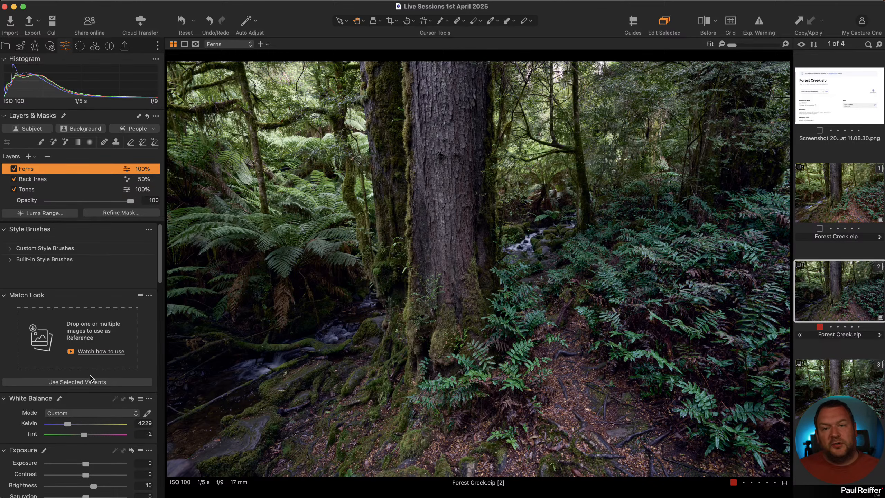
Step: Set the Ferns layer's Brightness to 4 and Saturation to -2
scroll(90, 378, "down", 4)
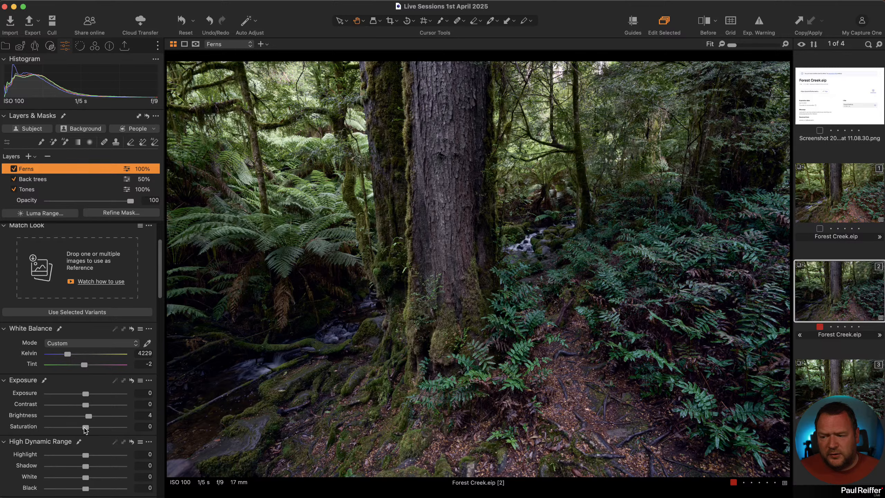
scroll(85, 430, "down", 12)
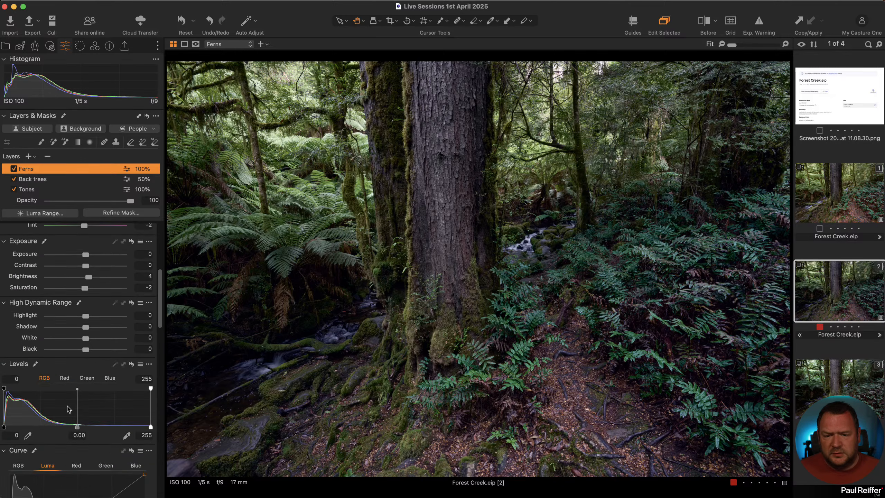
scroll(69, 409, "up", 12)
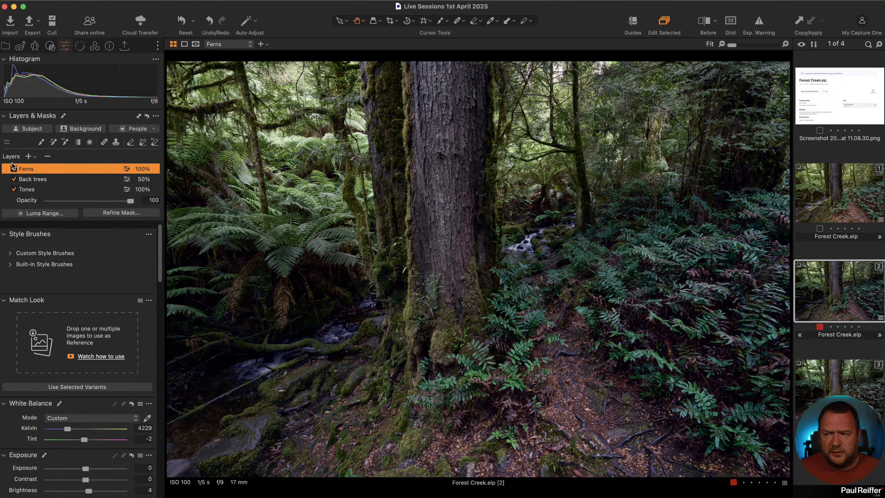
Step: Enable the Red bits layer on the second variant and leave its mask overlay hidden
scroll(30, 187, "down", 3)
scroll(30, 185, "down", 1)
left_click(35, 175)
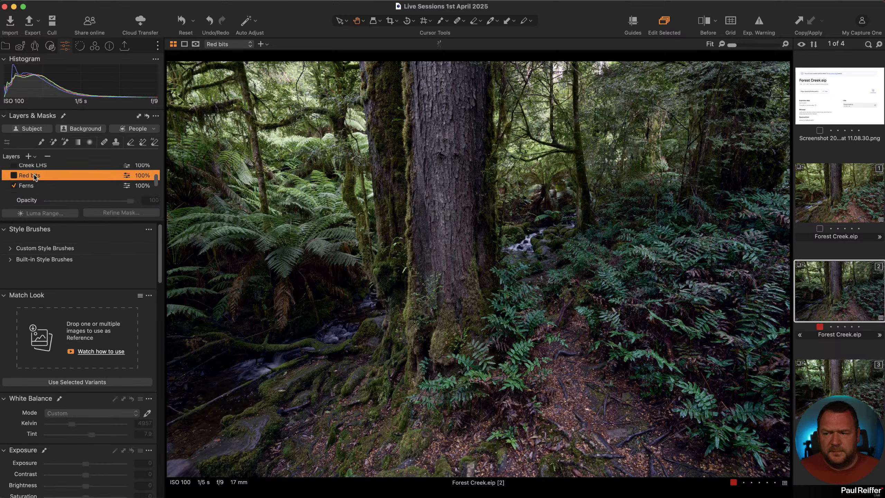
key("m")
left_click(13, 175)
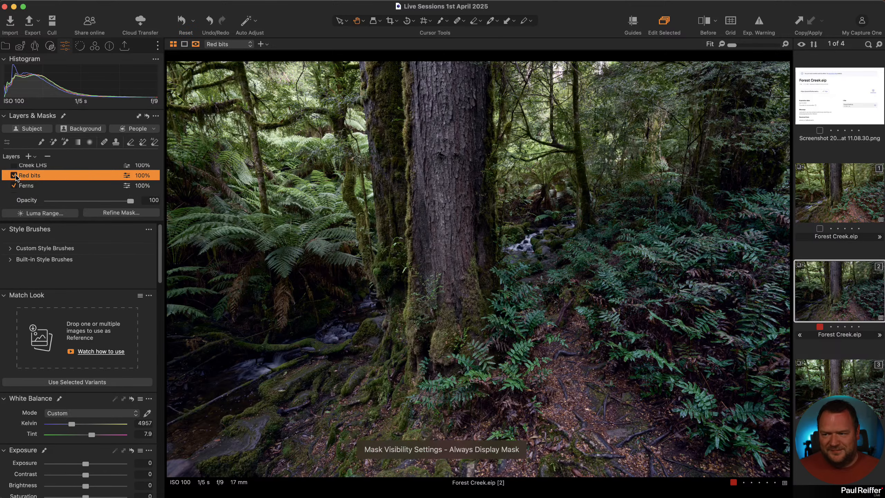
key("m")
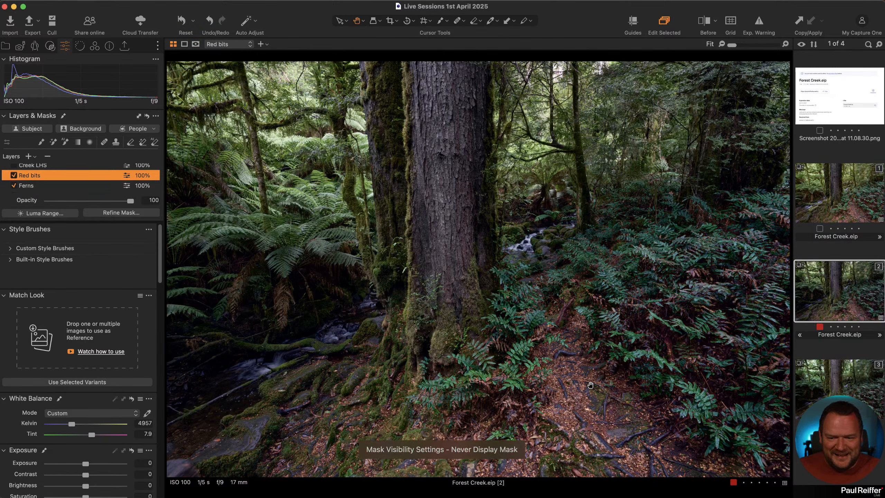
Step: Examine the forest path at 100%, comparing it with the Red bits layer off and on and inspecting that layer's mask
left_click(590, 386)
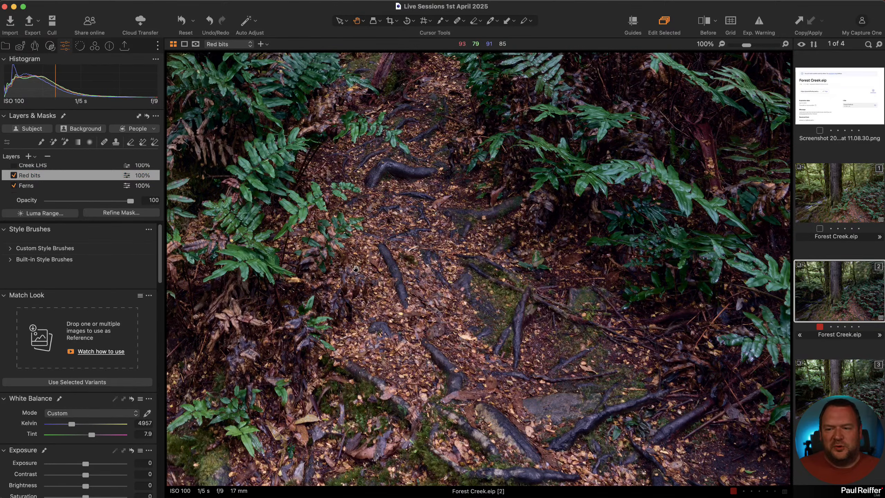
left_click(14, 176)
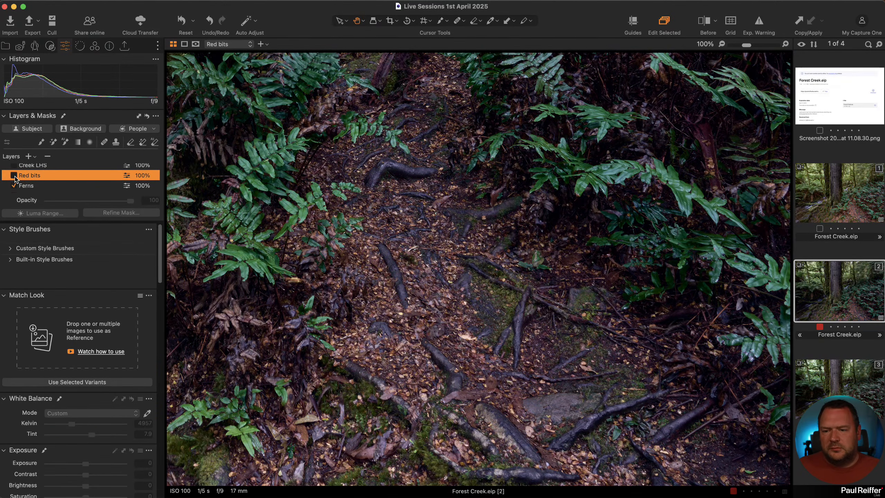
left_click(13, 175)
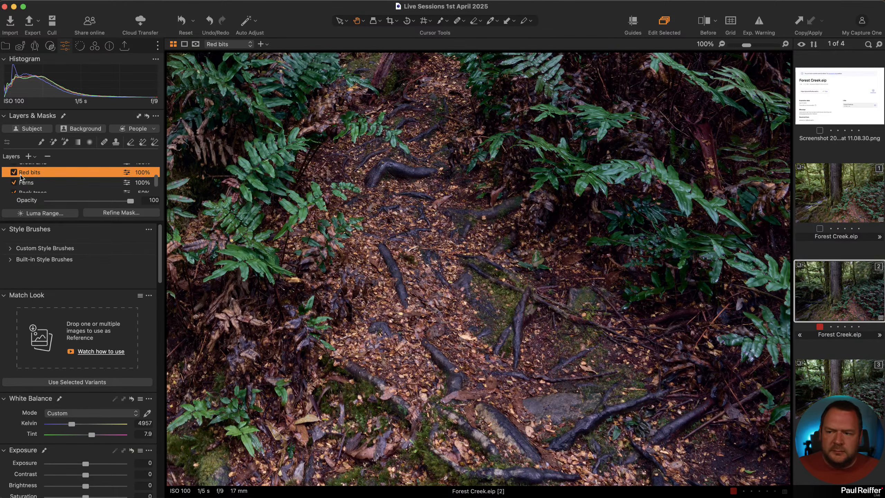
key("m")
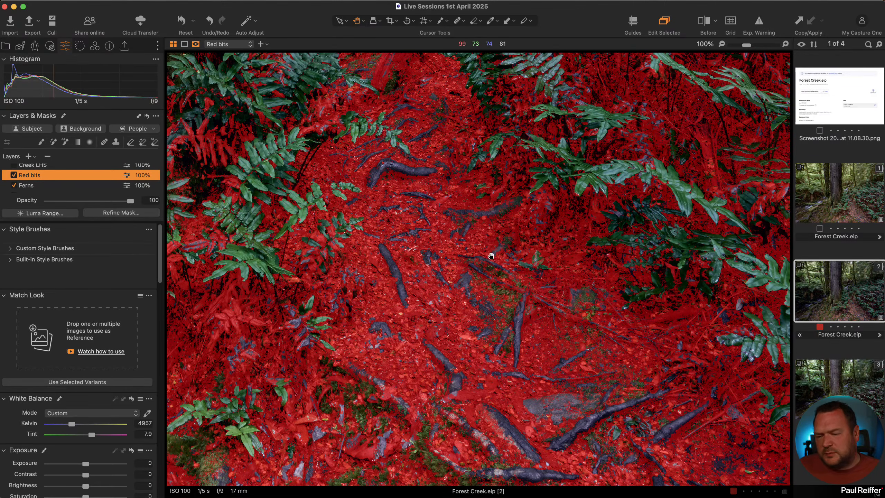
key("m")
key("m")
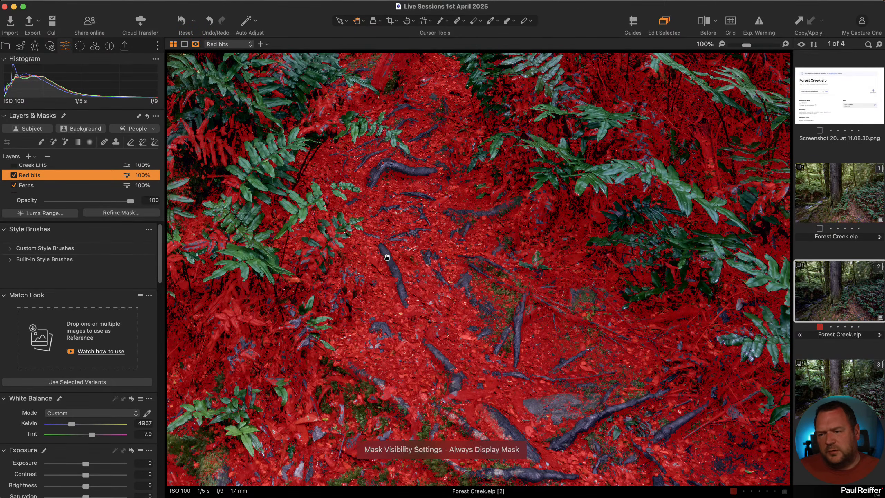
key("m")
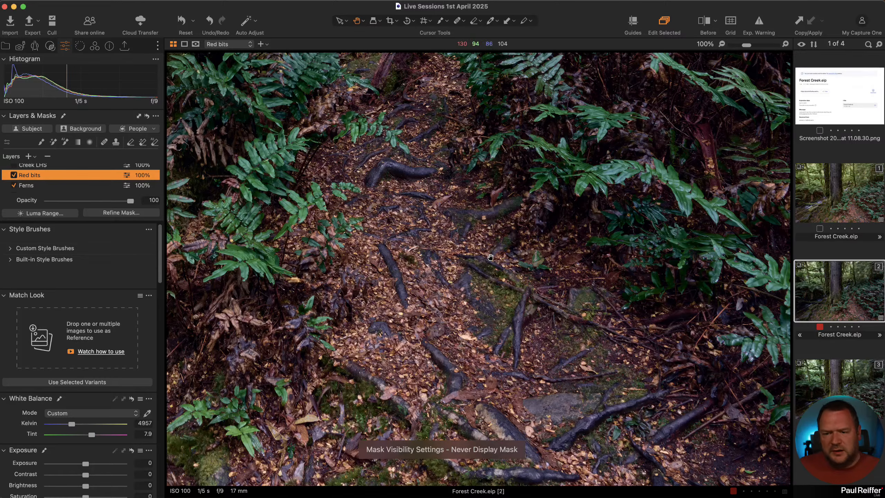
key("z")
key("m")
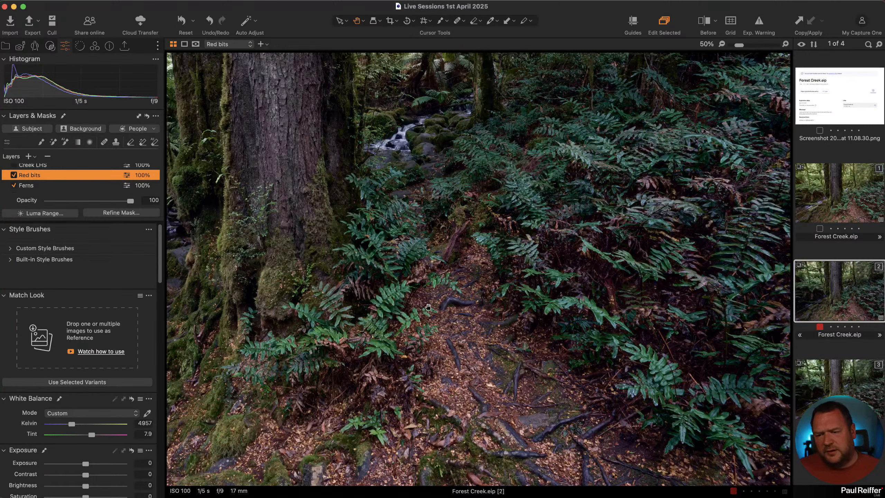
key("super+0")
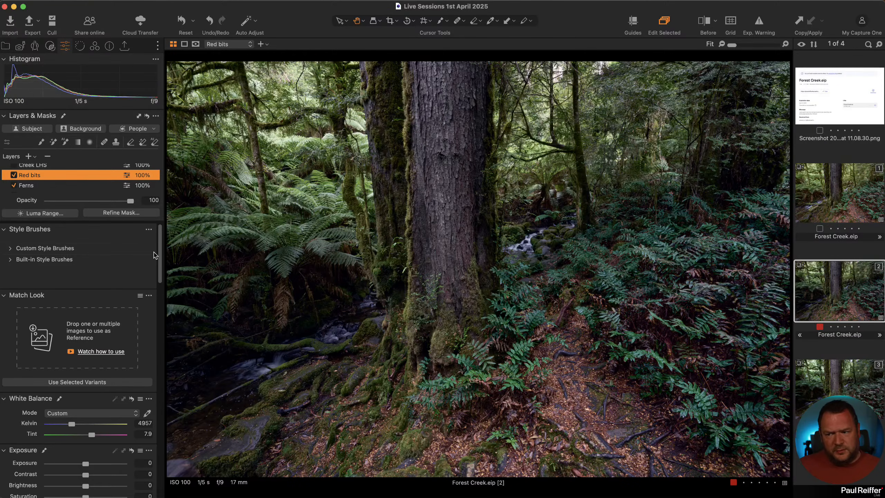
Step: Add a new adjustment layer and sample the reddish leaf litter on the path with the advanced Color Editor
scroll(112, 326, "down", 10)
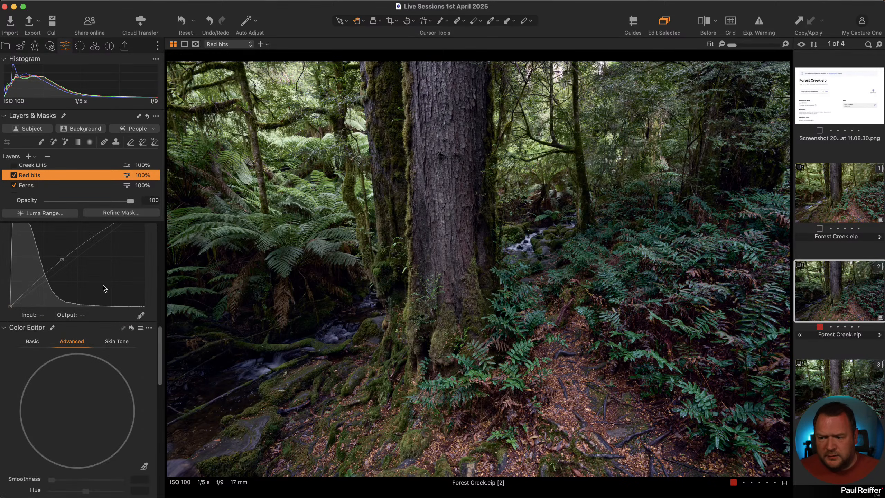
left_click(29, 157)
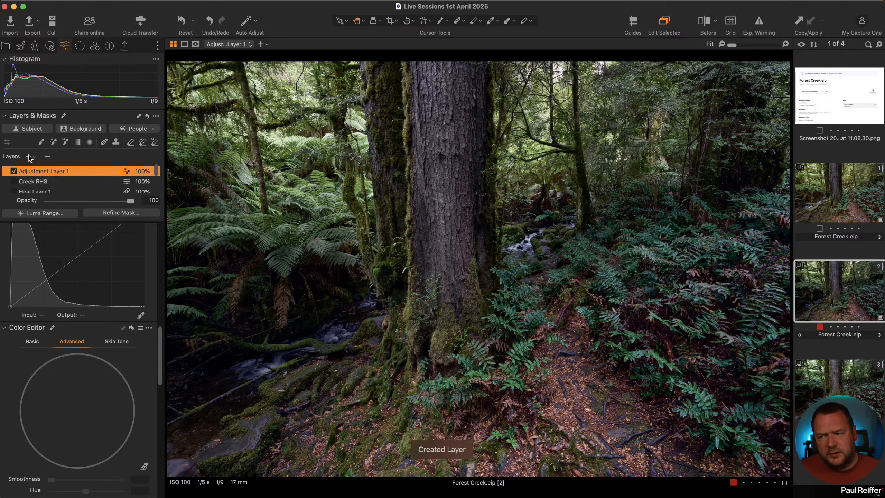
scroll(101, 351, "down", 3)
scroll(101, 354, "up", 2)
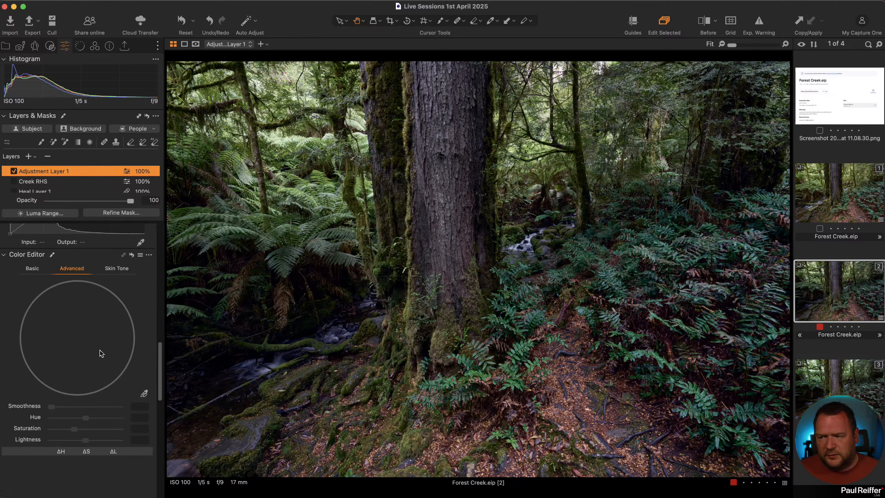
left_click(144, 398)
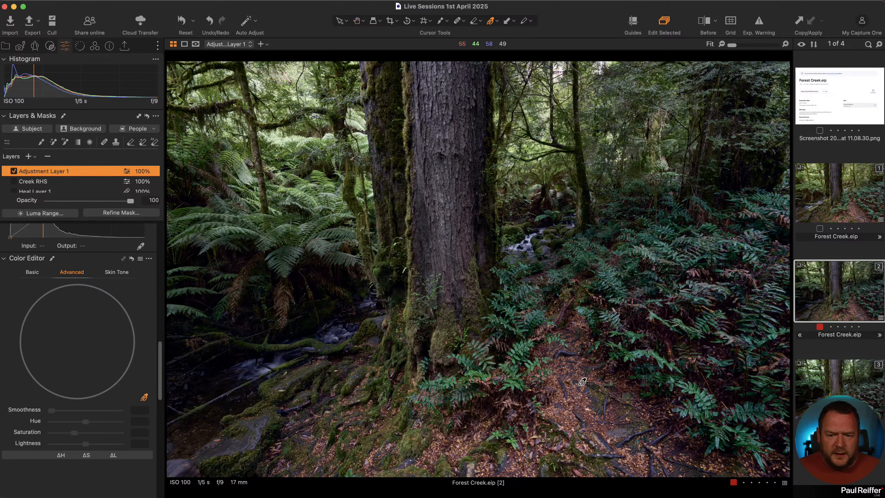
left_click(571, 389)
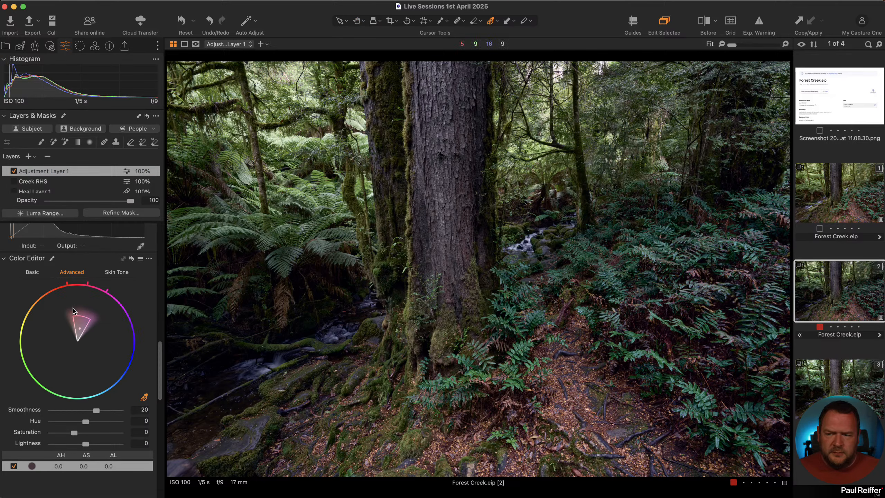
Step: View the sampled color range, set its Saturation to 135.9 and widen its hue range slightly
scroll(52, 434, "down", 5)
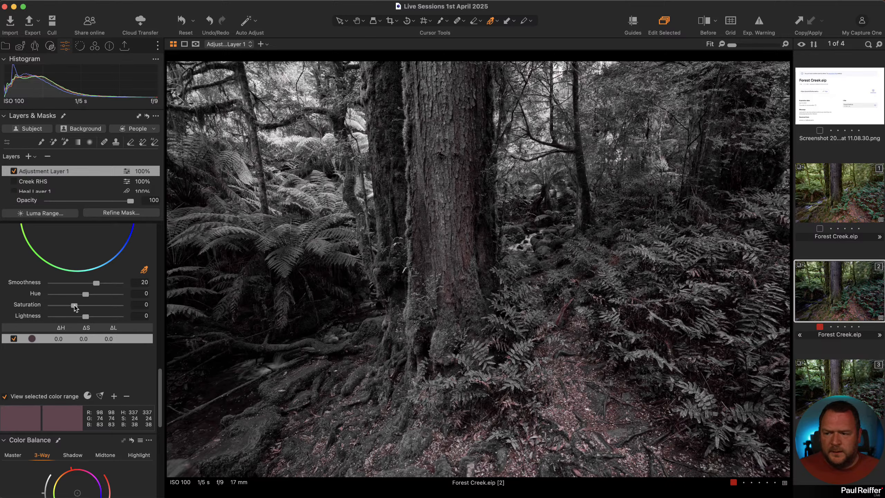
left_click_drag(74, 306, 105, 305)
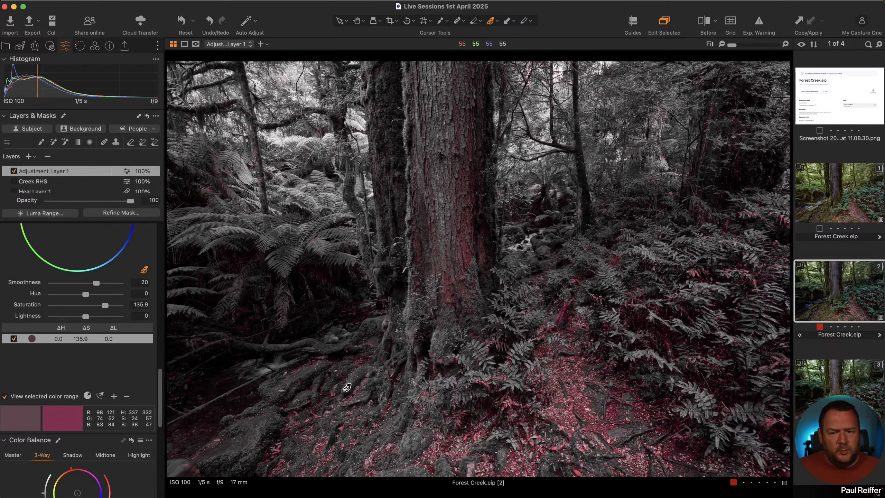
scroll(94, 338, "up", 8)
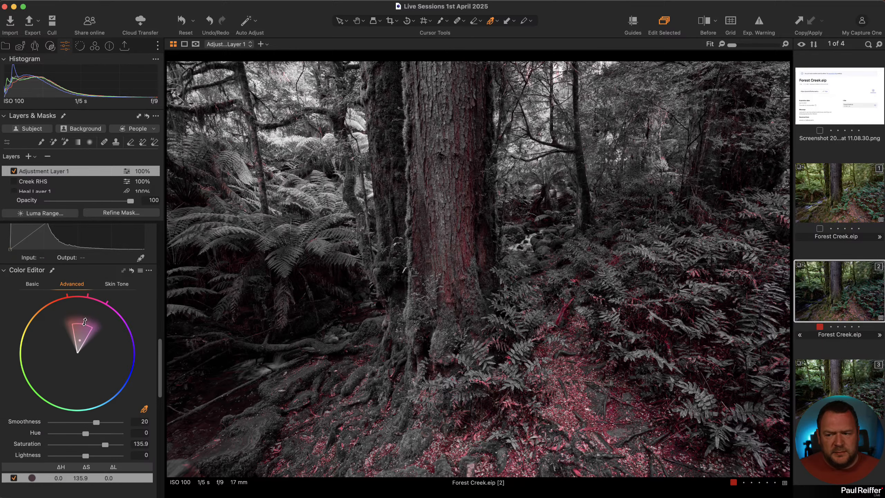
left_click_drag(91, 330, 74, 332)
scroll(102, 355, "down", 7)
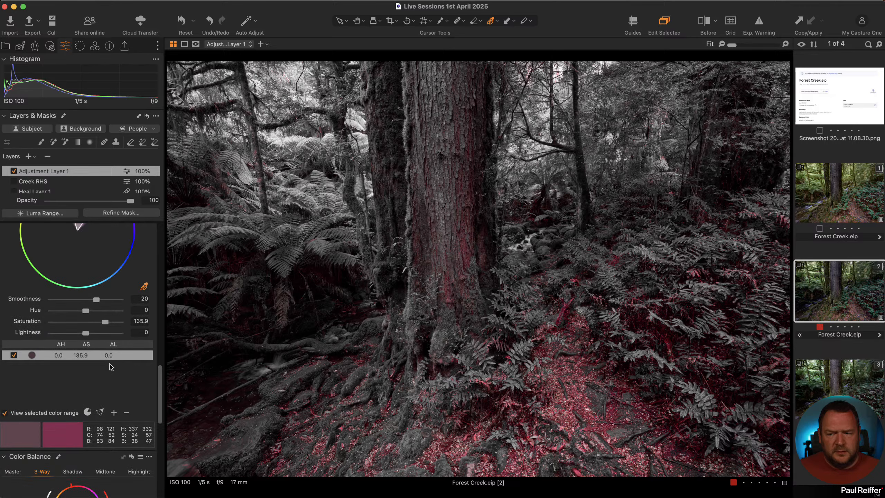
scroll(110, 367, "up", 7)
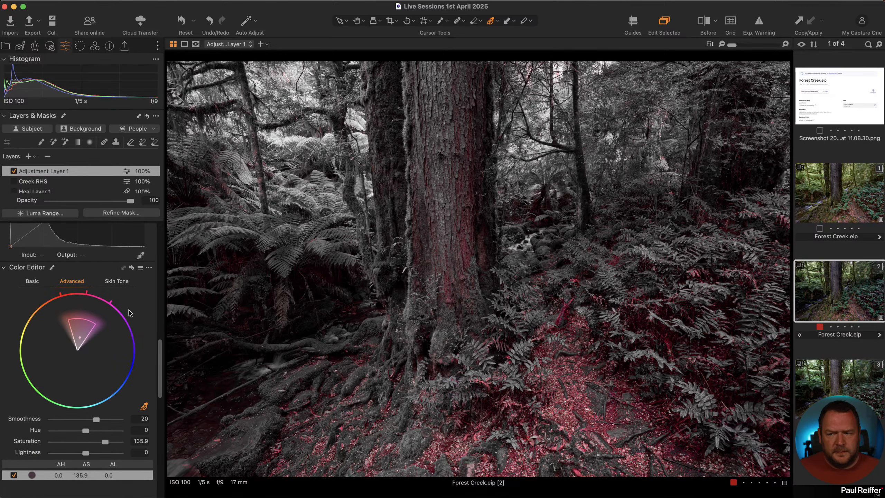
Step: Create a masked layer from the sampled red color range and delete Adjustment Layer 1
left_click(149, 268)
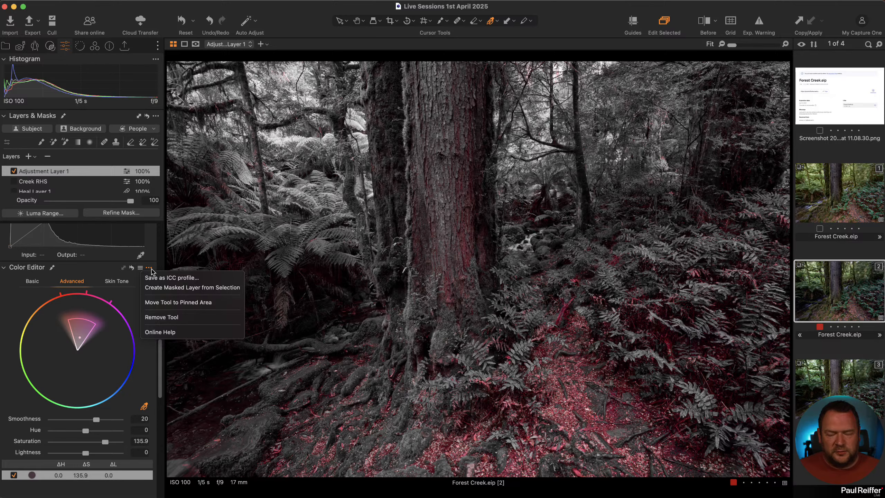
left_click(227, 288)
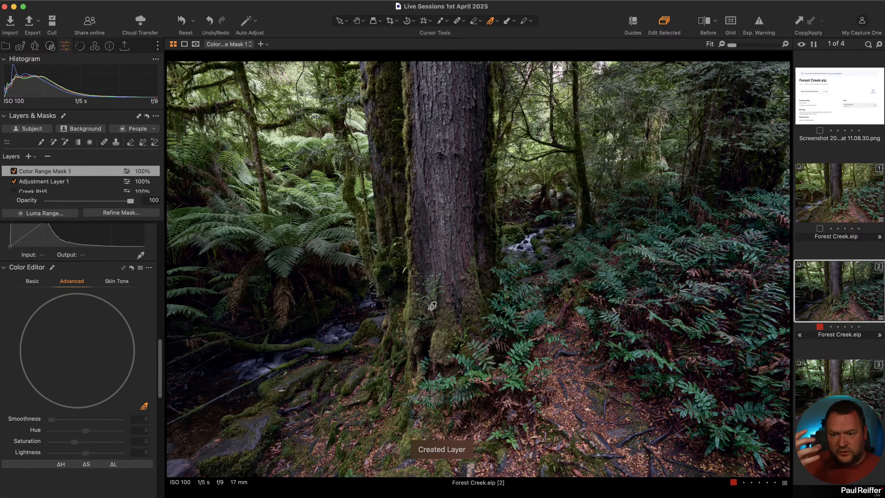
left_click(61, 181)
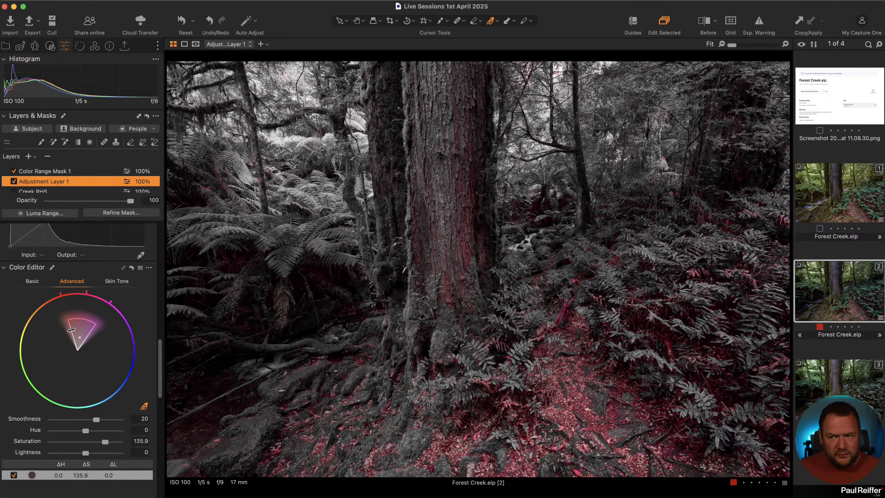
left_click(49, 158)
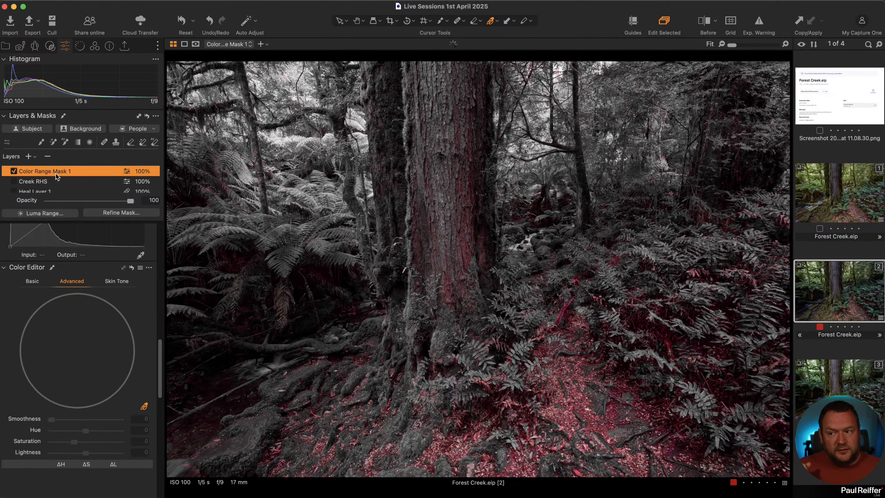
Step: Inspect the Color Range Mask 1 layer's mask as a red overlay and in grayscale, and delete the layer
key("m")
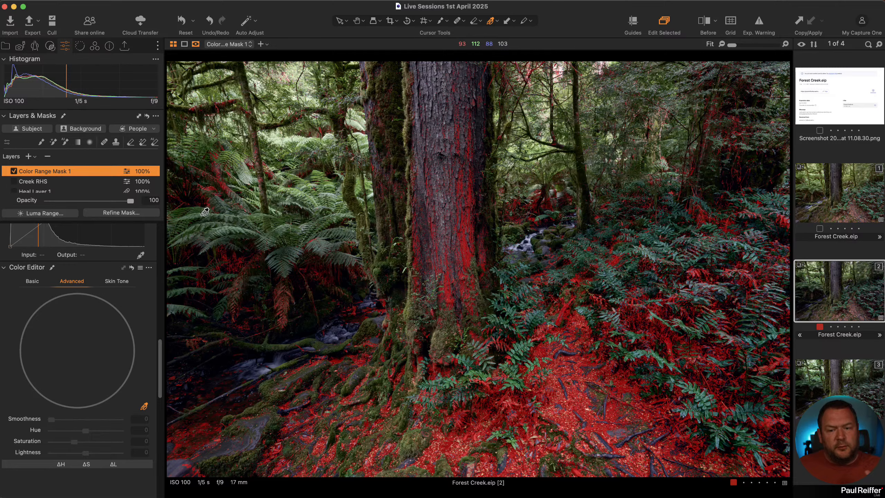
key("alt+m")
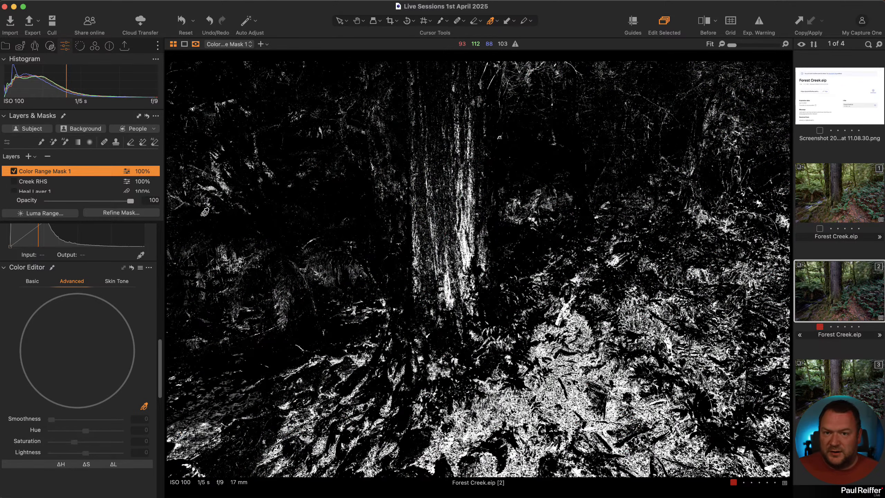
key("alt+m")
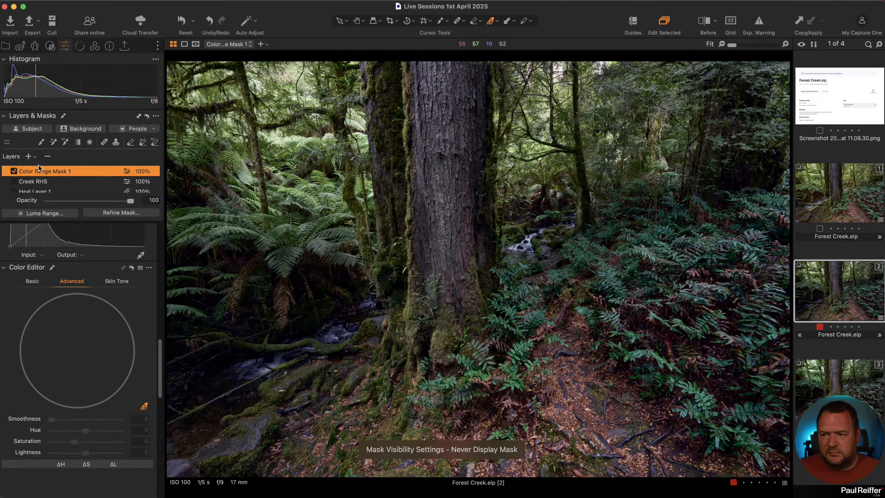
left_click(47, 155)
scroll(54, 183, "down", 4)
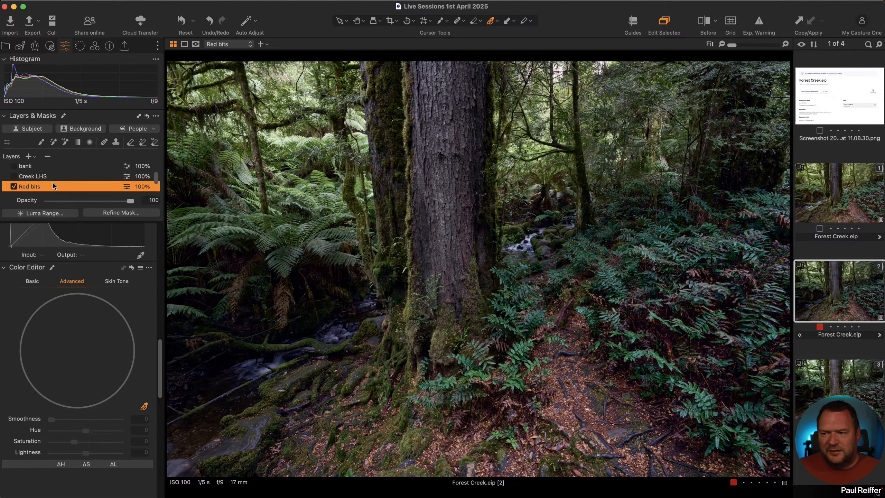
double_click(53, 188)
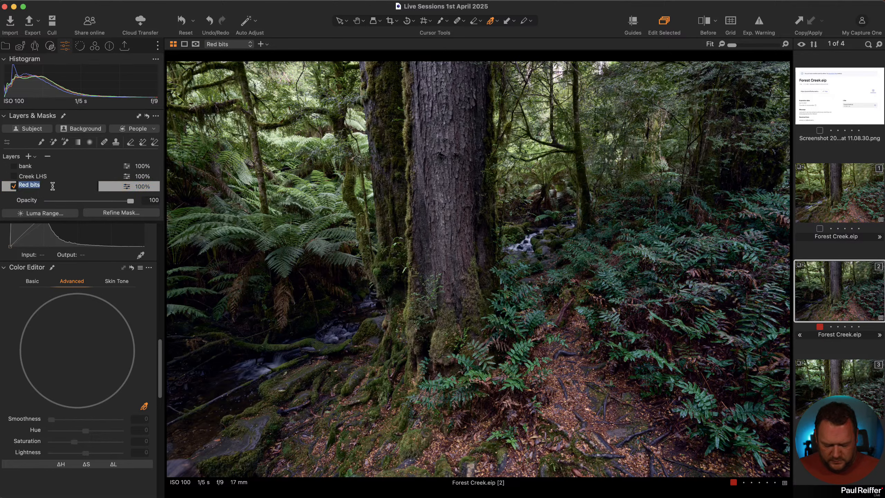
type("H")
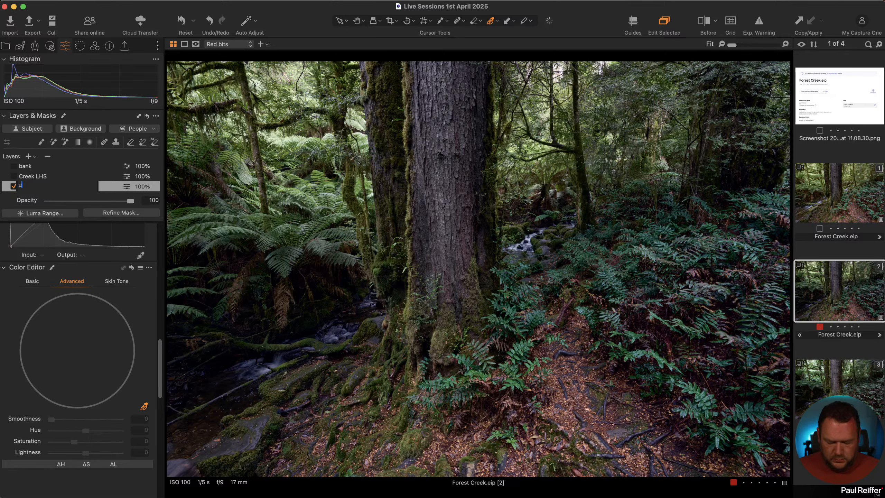
key("Escape")
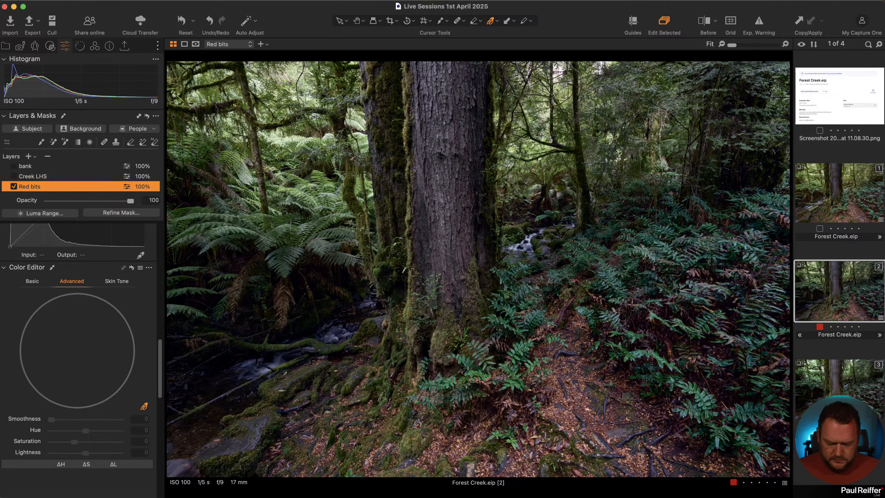
Step: Inspect the Red bits layer's mask in grayscale and as a red overlay, comparing it with the unmasked image
key("alt+m")
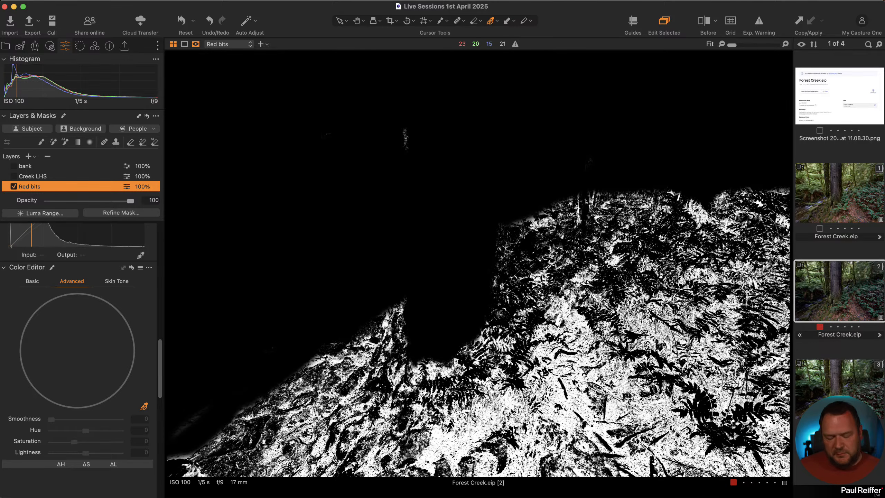
key("m")
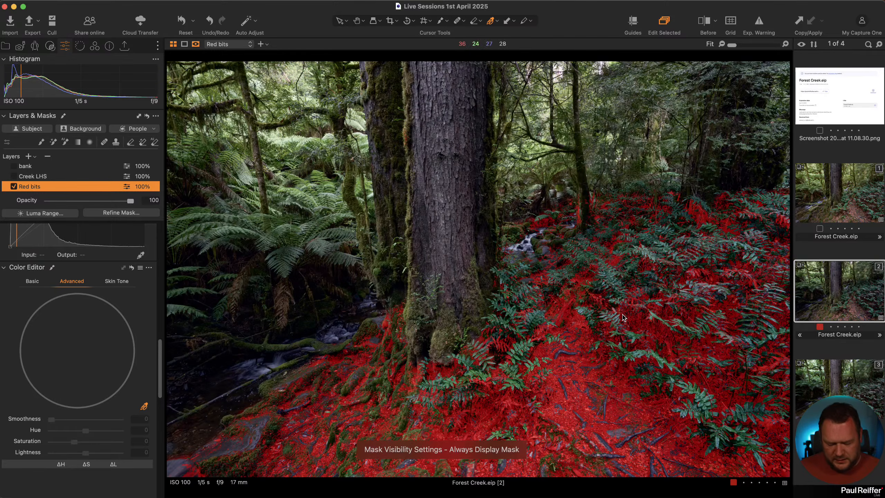
key("m")
key("m")
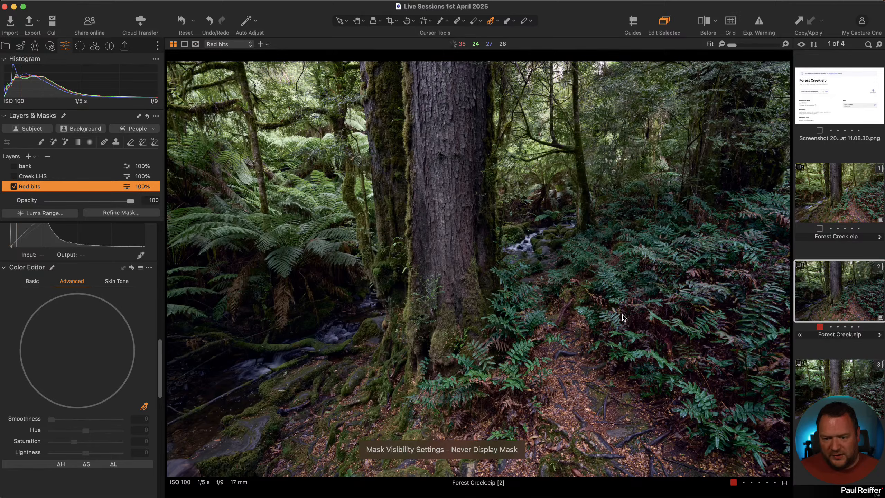
key("m")
key("m")
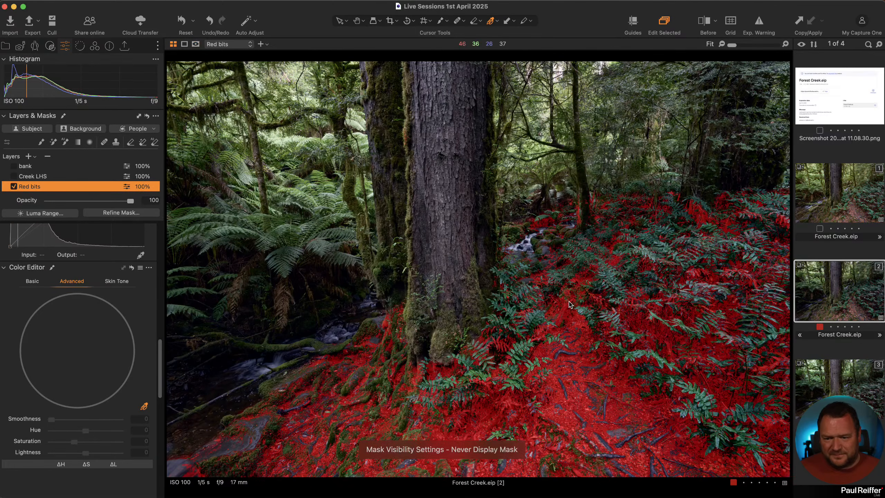
Step: Lower the midtone point of the Red bits layer's Luma curve slightly to reduce its brightening
scroll(86, 277, "up", 8)
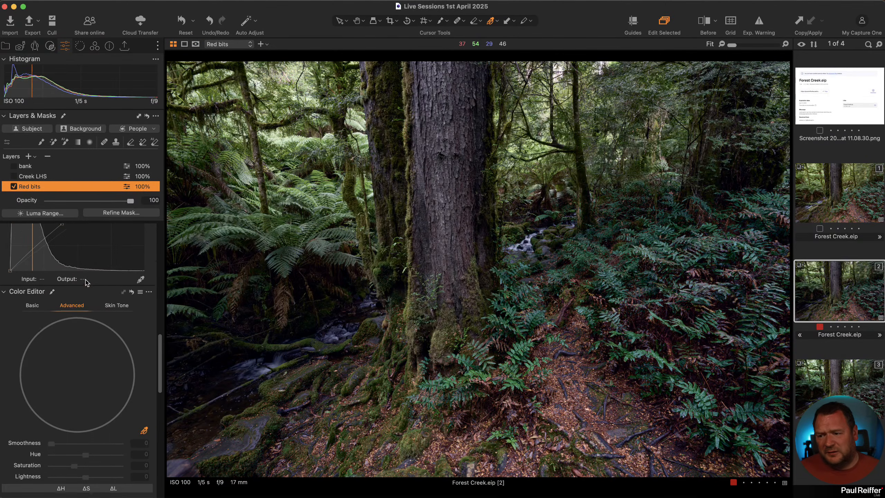
scroll(86, 277, "up", 2)
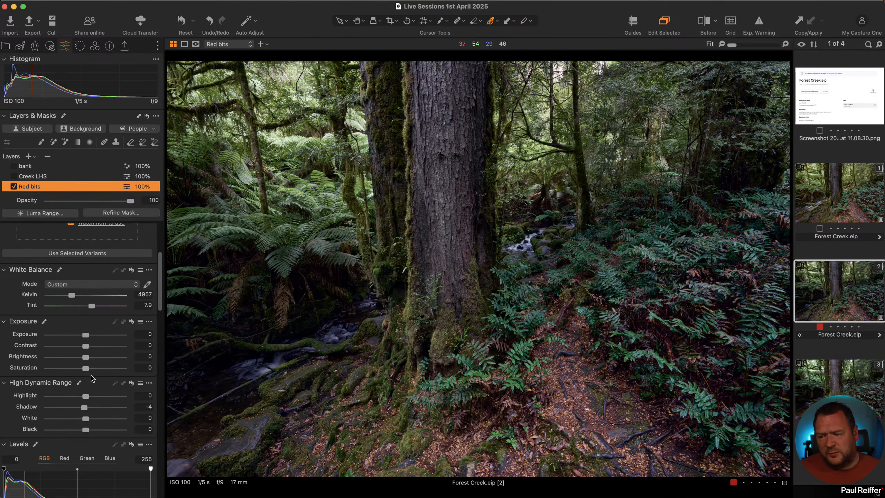
scroll(78, 414, "up", 6)
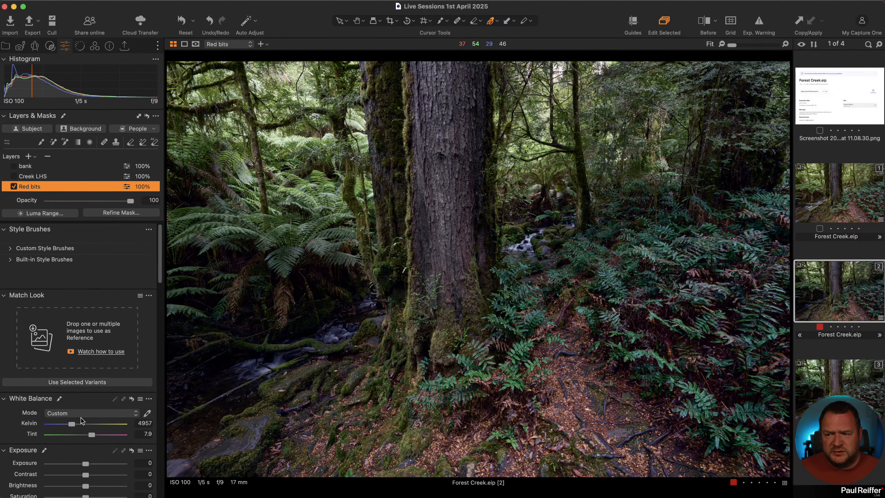
scroll(71, 360, "down", 5)
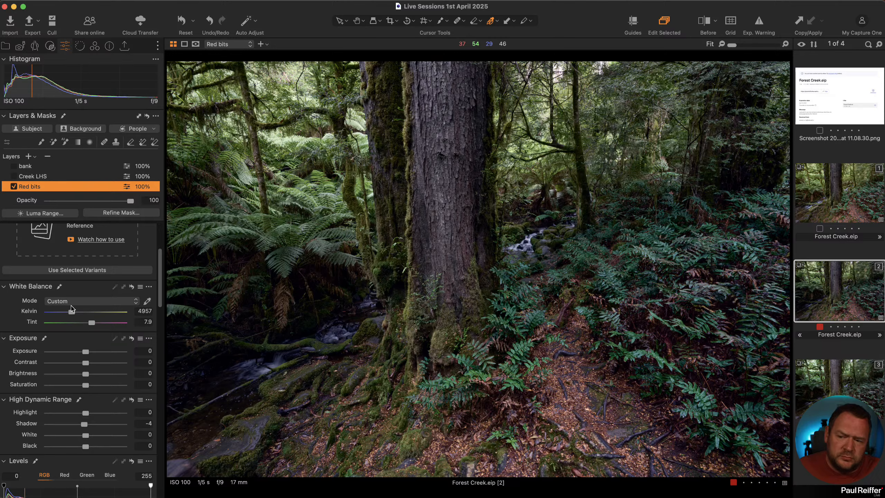
scroll(86, 325, "down", 10)
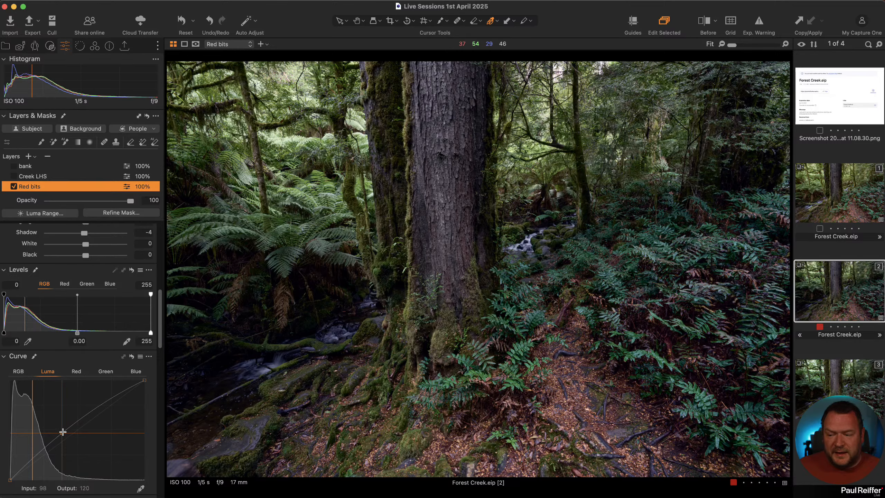
mouse_move(62, 432)
left_mouse_down()
mouse_move(62, 423)
mouse_move(65, 433)
left_mouse_up()
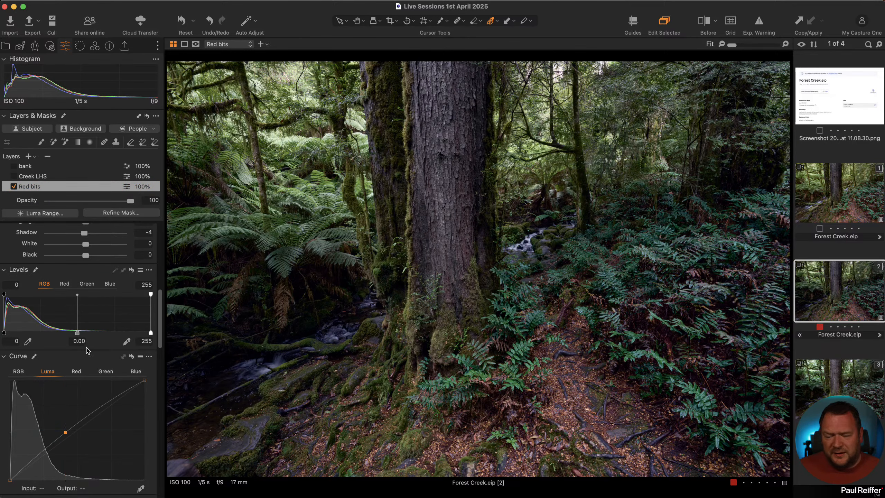
Step: Review the Red bits layer's basic Color Editor adjustments for the individual color ranges and for all colors together
scroll(87, 349, "down", 12)
left_click(34, 271)
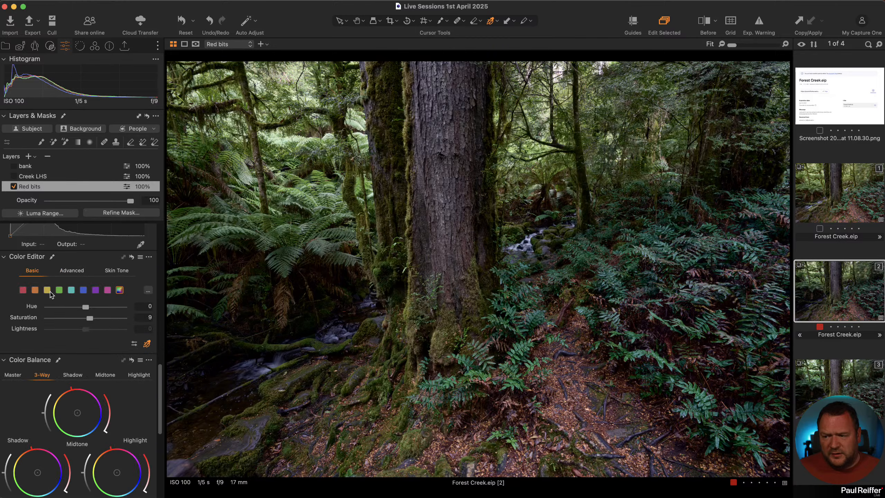
left_click(25, 290)
left_click(96, 292)
left_click(37, 291)
left_click(49, 291)
left_click(59, 290)
left_click(71, 290)
left_click(83, 290)
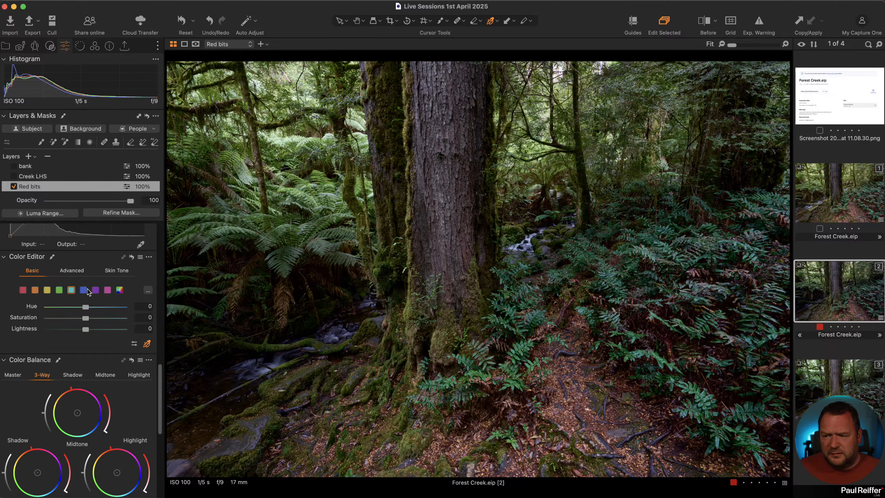
left_click(119, 291)
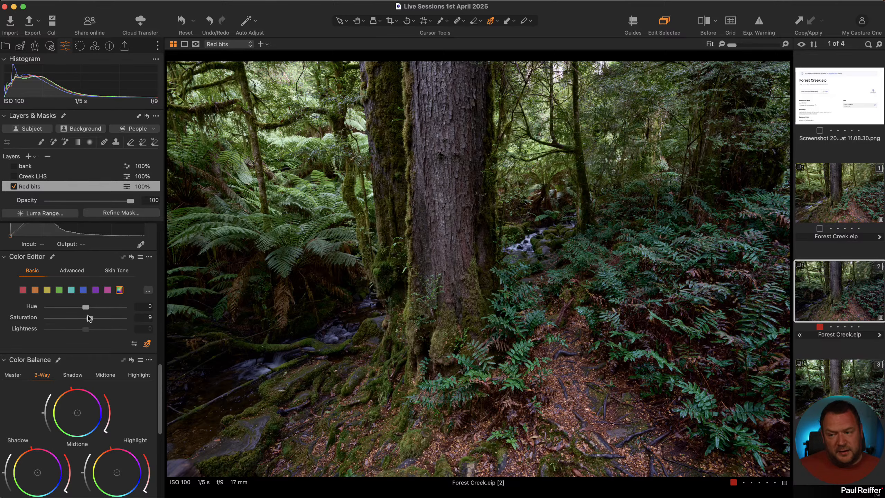
Step: Reduce the Exposure Saturation of the Red bits layer slightly below zero
scroll(96, 322, "up", 10)
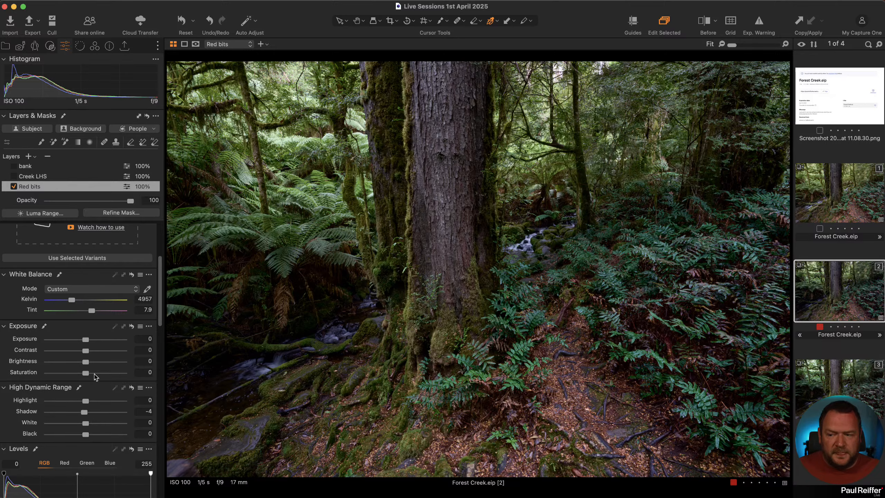
scroll(93, 376, "down", 10)
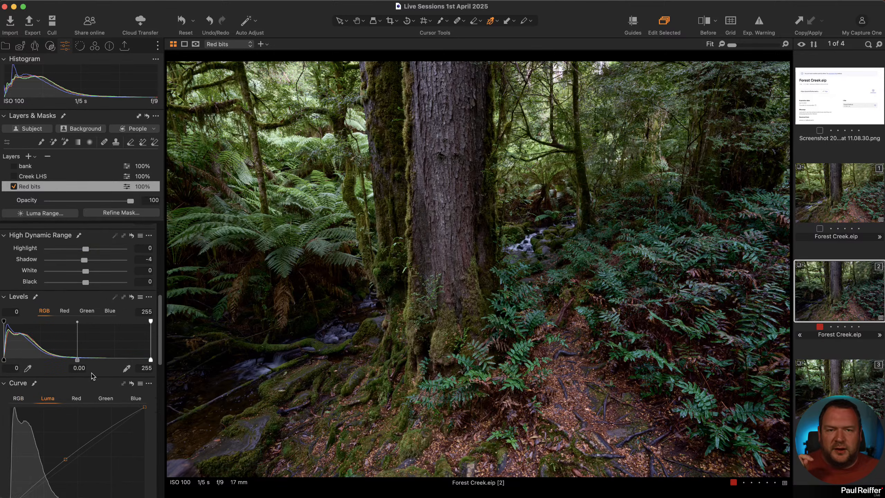
scroll(99, 372, "down", 8)
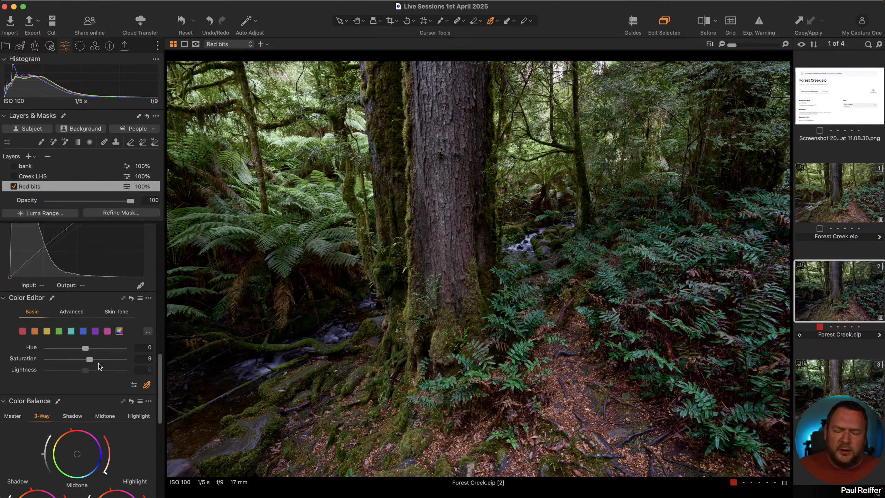
scroll(100, 371, "down", 1)
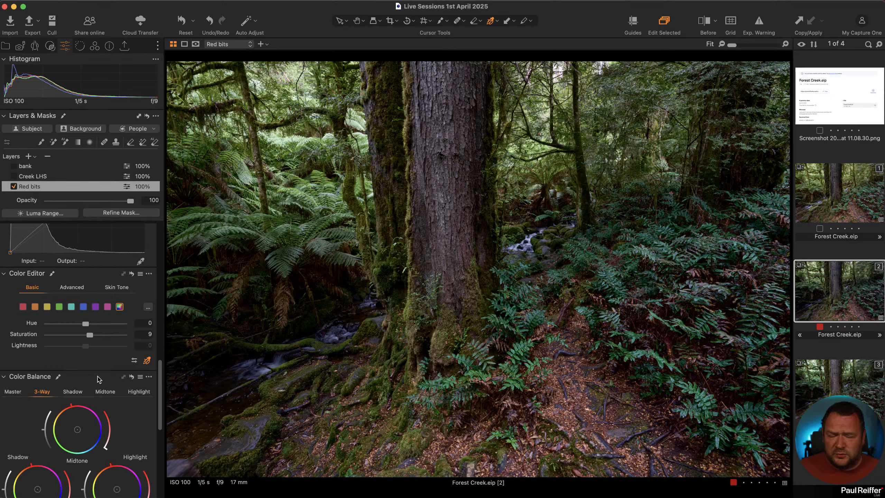
scroll(97, 380, "up", 10)
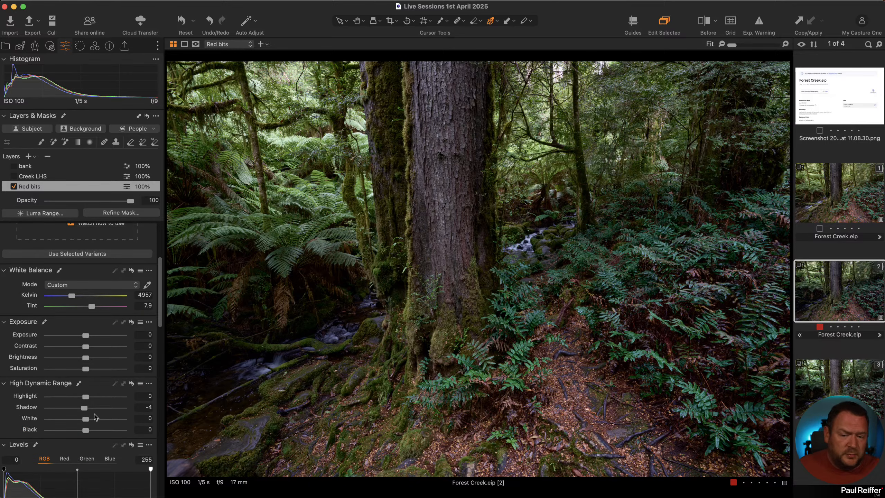
left_click(13, 187)
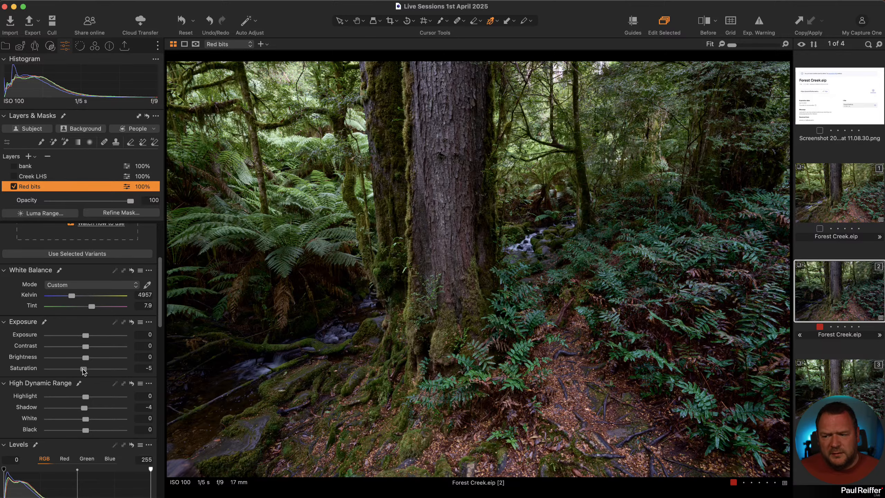
left_click_drag(84, 371, 80, 372)
Step: Enable the Creek LHS layer, compare the creek with and without it, and set its Opacity to 45
left_click(22, 179)
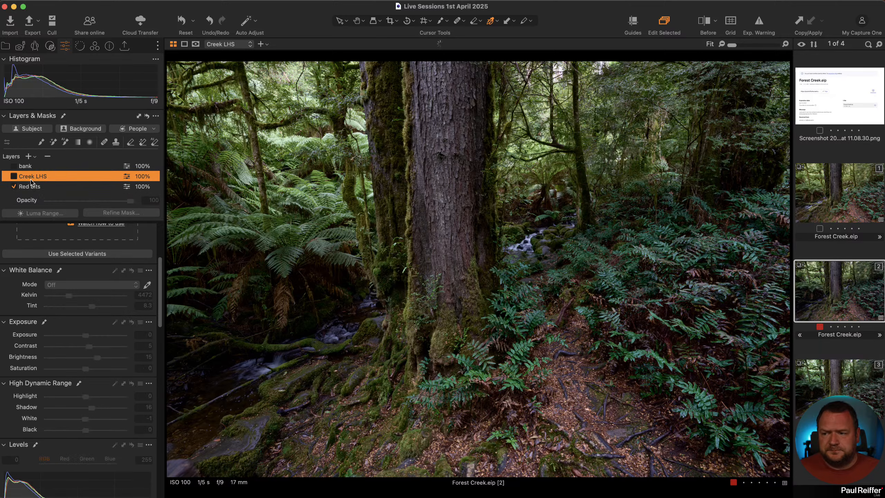
left_click(14, 176)
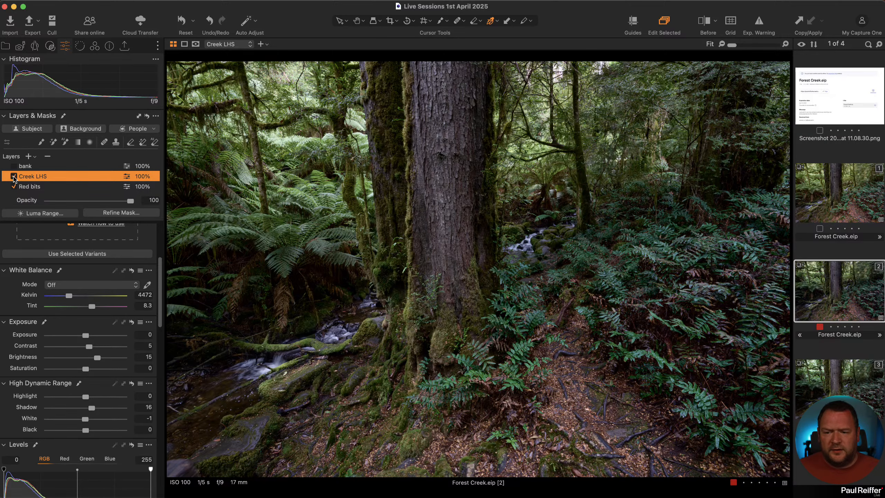
left_click(14, 177)
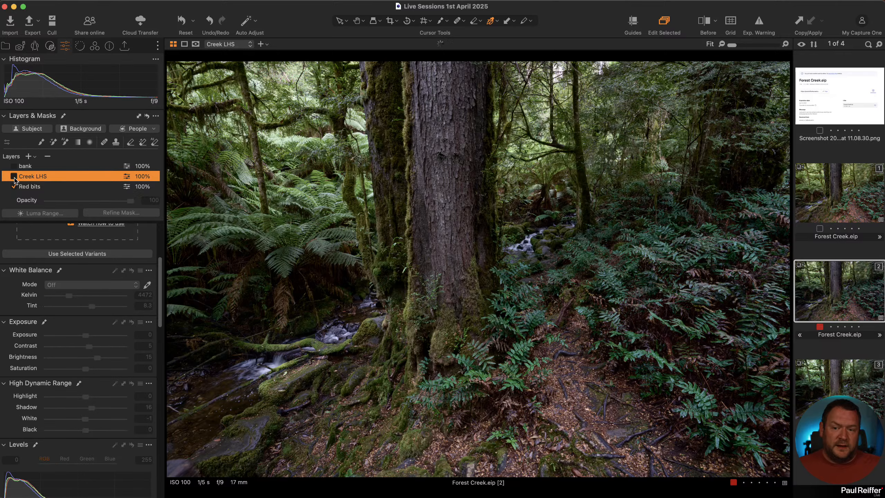
left_click(14, 176)
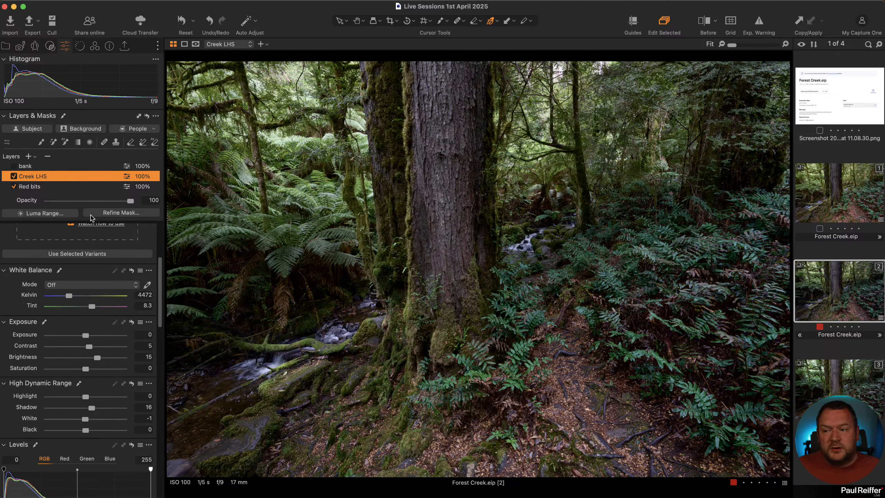
left_click_drag(130, 205, 88, 205)
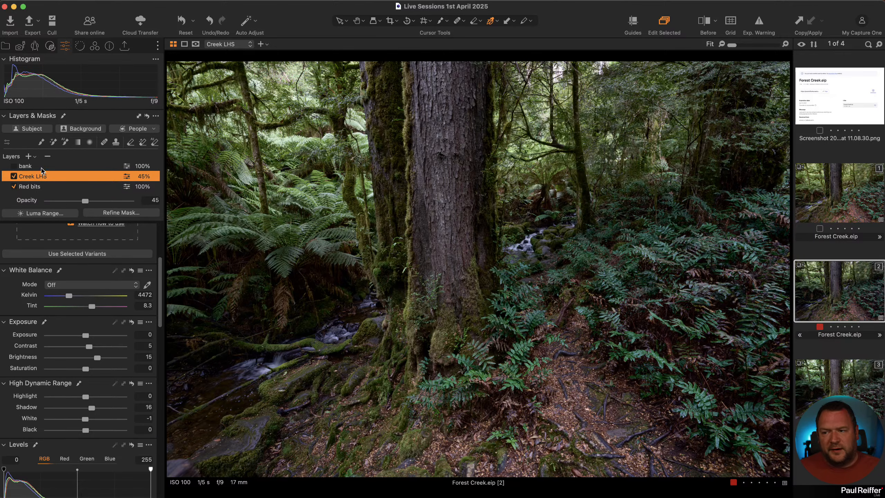
Step: Enable the bank layer at full opacity, comparing the image with and without it
left_click(44, 168)
left_click(14, 169)
left_click(14, 169)
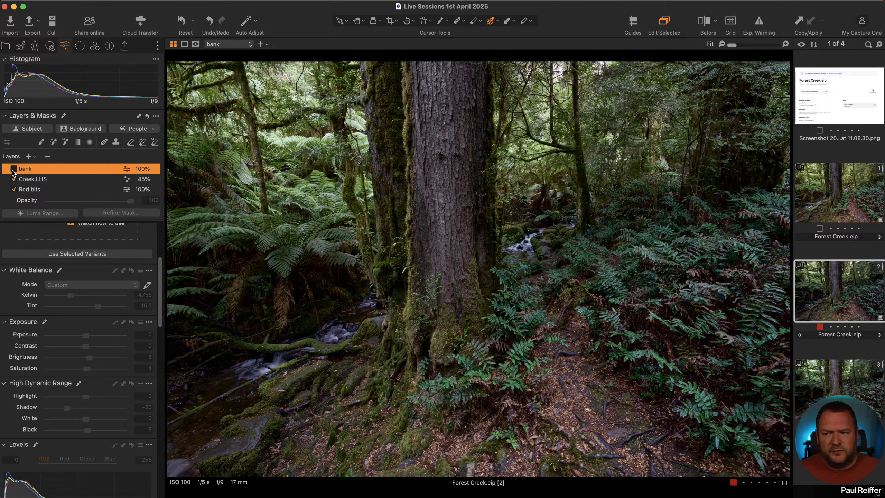
left_click(14, 169)
Step: Enable the Roots layer and set its Opacity to 44
scroll(25, 181, "up", 2)
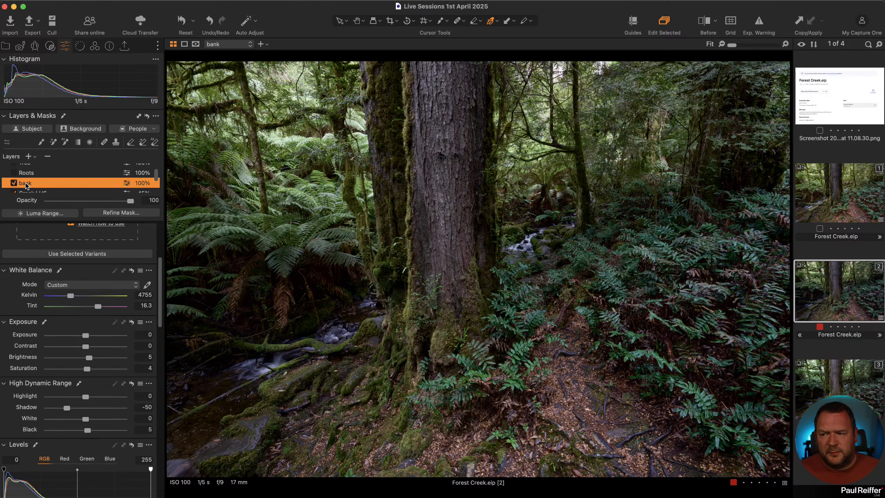
left_click(15, 173)
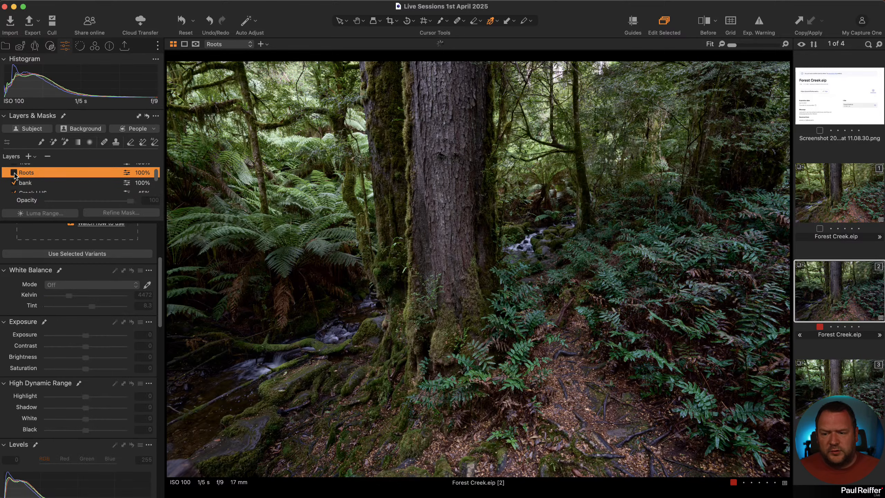
left_click(13, 172)
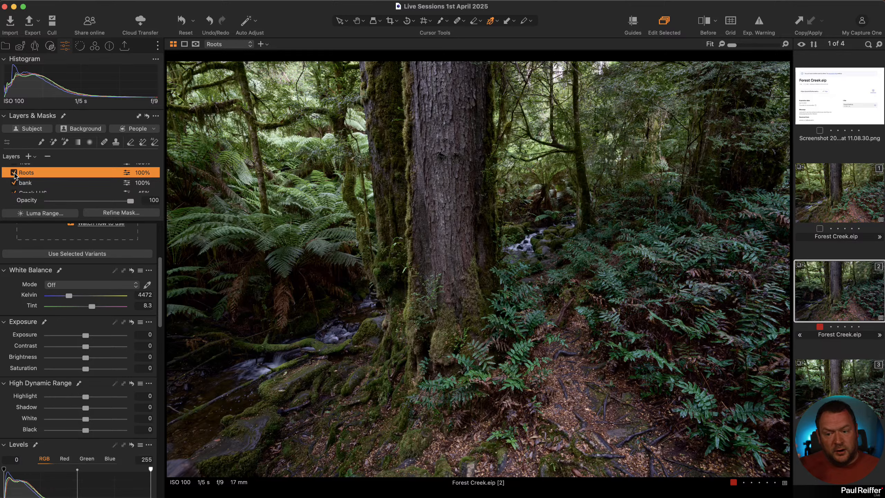
left_click(84, 203)
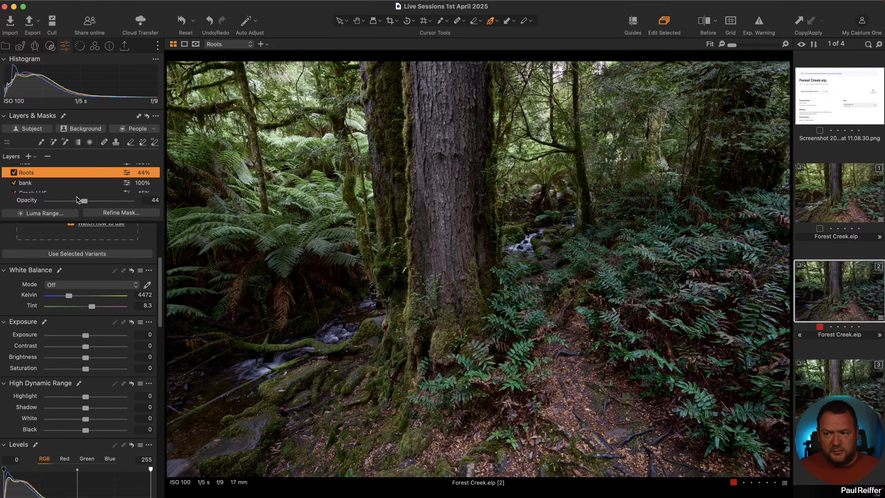
Step: Enable the Tree layer, switching it off and on to compare its effect on the trunk
scroll(59, 183, "up", 2)
left_click(15, 179)
left_click(14, 178)
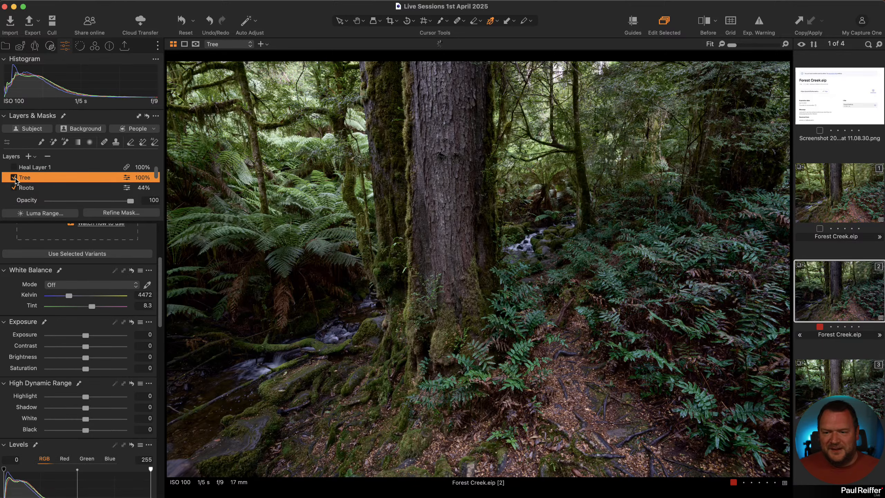
left_click(14, 178)
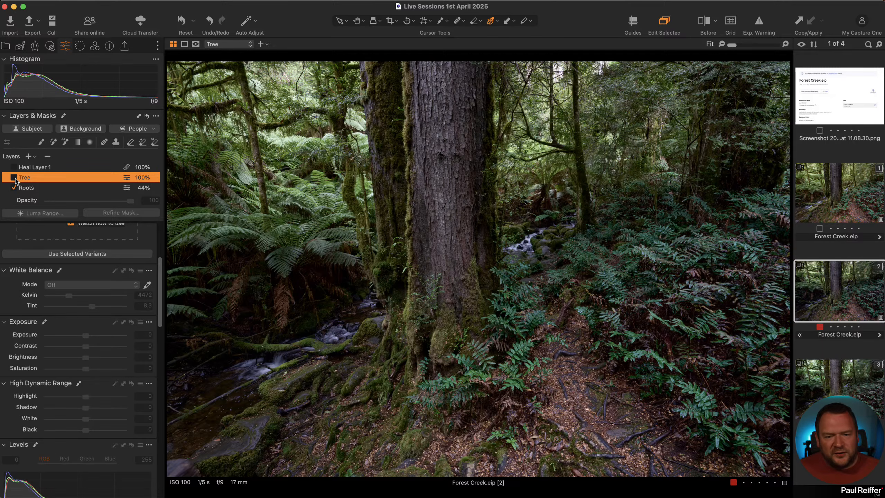
left_click(14, 177)
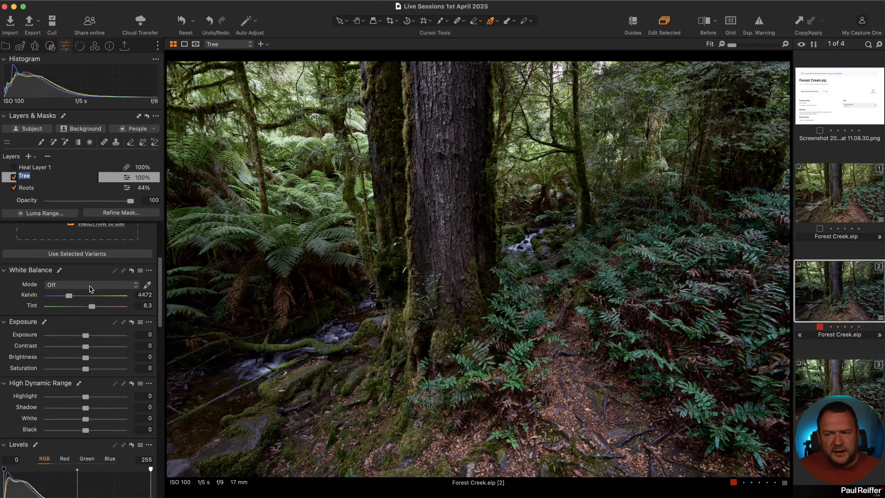
Step: Examine the Tree layer's Luma curve and compare the trunk with the layer off and on
scroll(92, 284, "down", 10)
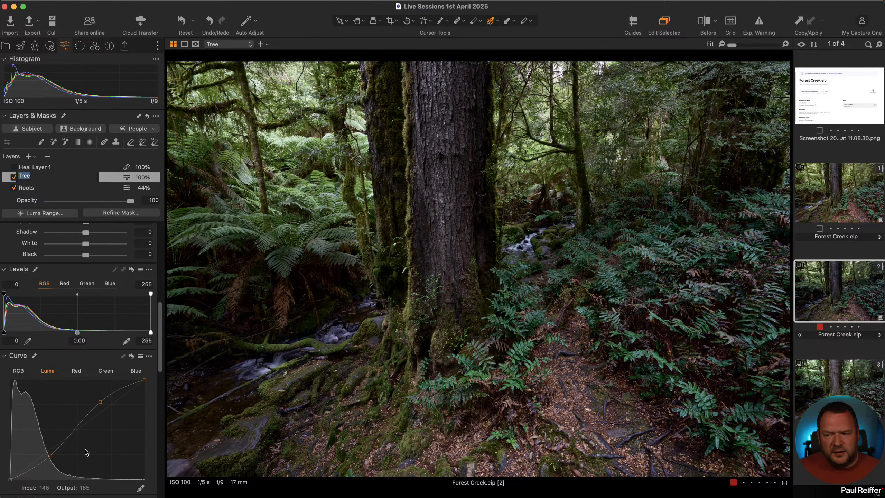
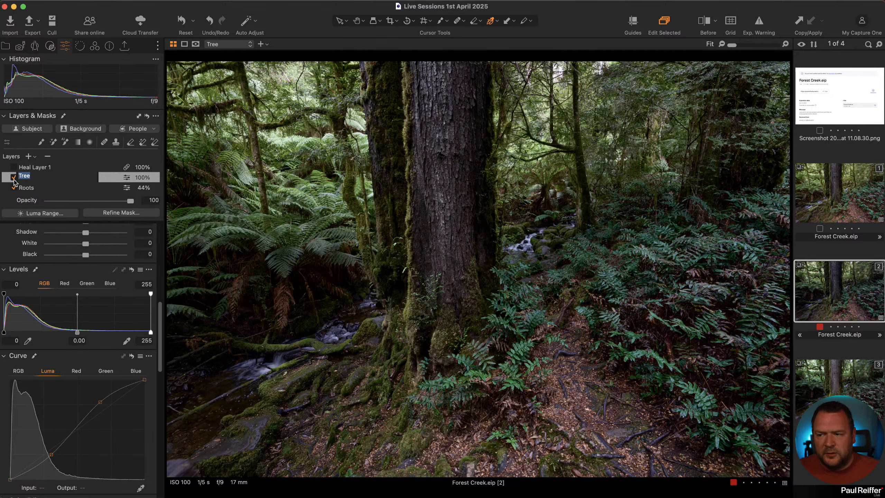
left_click(13, 178)
left_click(14, 178)
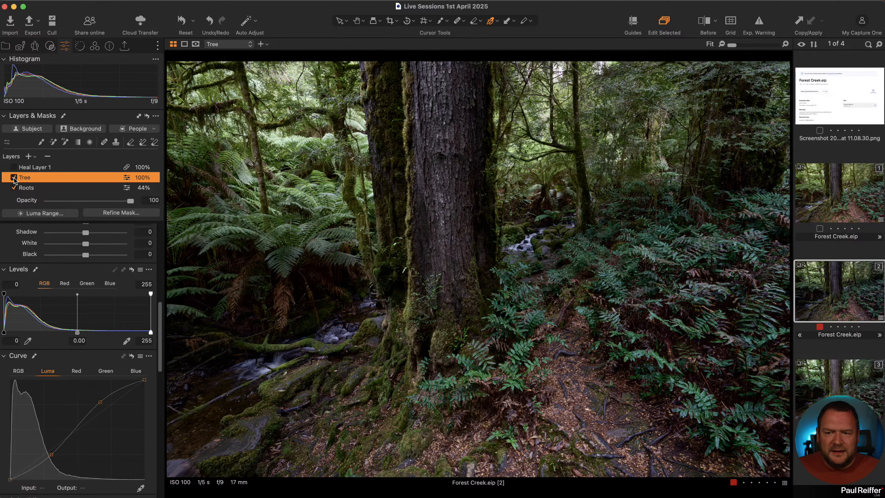
Step: Reshape the Tree layer's Luma curve, lifting the midtones and adding a shadow point near input 58, output 50, and compare the layer off and on
left_click(13, 178)
left_click(14, 177)
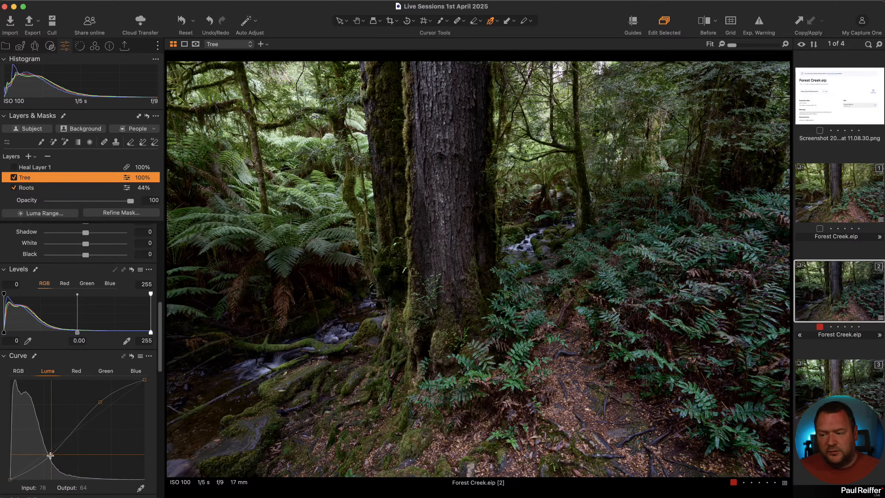
left_click_drag(51, 455, 60, 434)
left_click_drag(98, 403, 97, 405)
left_click_drag(60, 432, 41, 459)
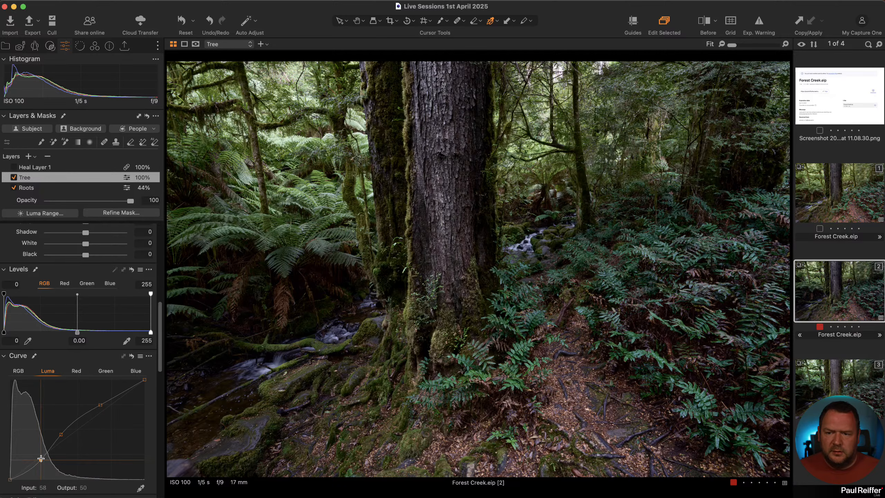
left_click(13, 178)
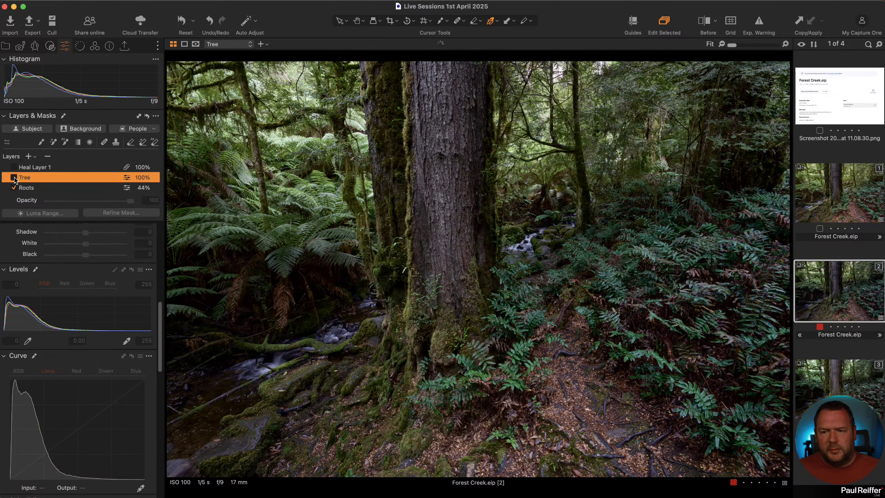
left_click(14, 178)
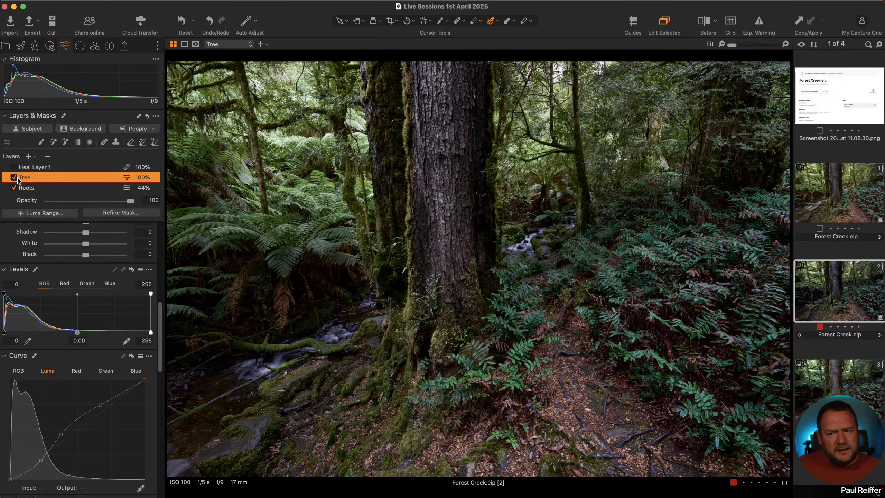
Step: Set the Tree layer's High Dynamic Range Black to 11 and enable Heal Layer 1
scroll(85, 291, "up", 5)
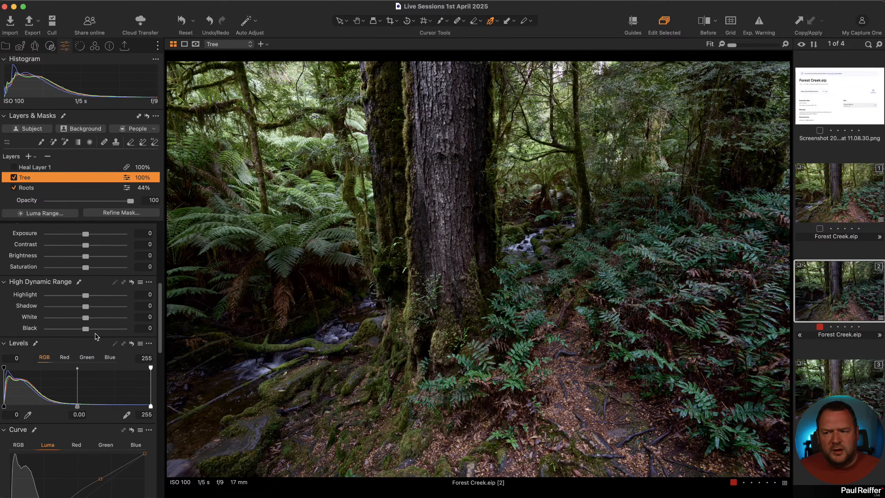
left_click_drag(90, 329, 90, 330)
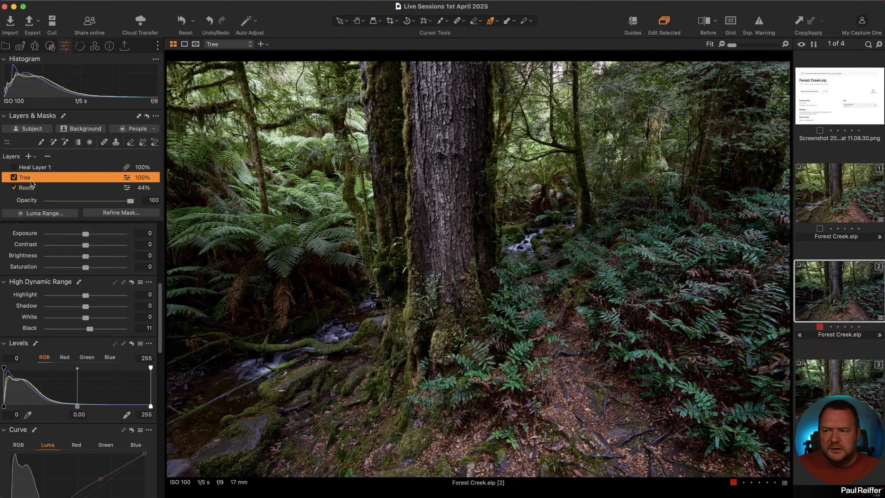
scroll(21, 179, "up", 2)
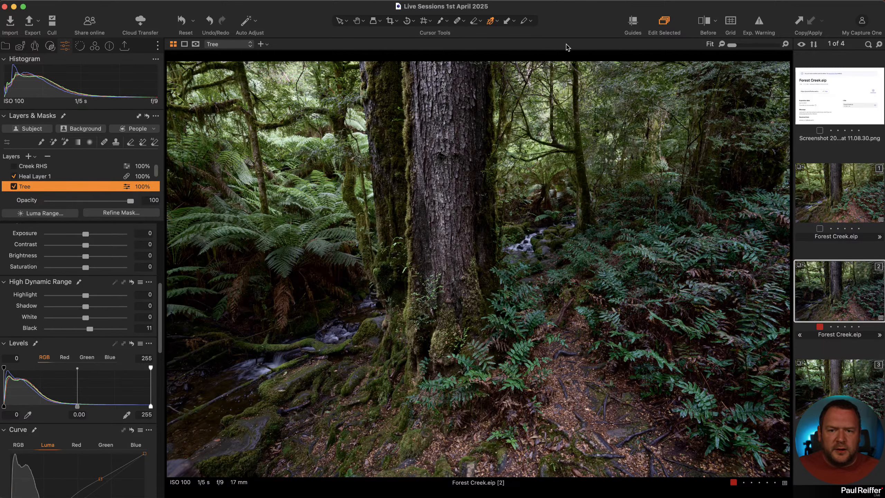
Step: Examine Heal Layer 1's mask at 100% in the upper background trees, as a grayscale mask and as an overlay
key("h")
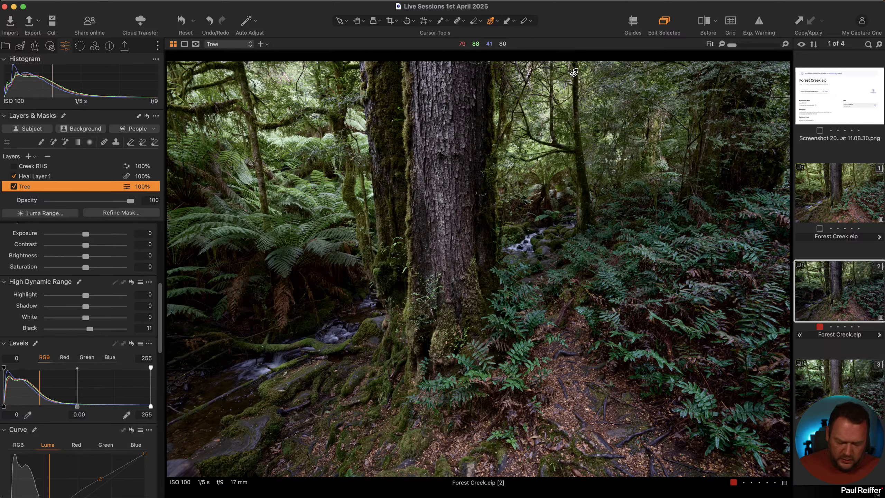
left_click(573, 74)
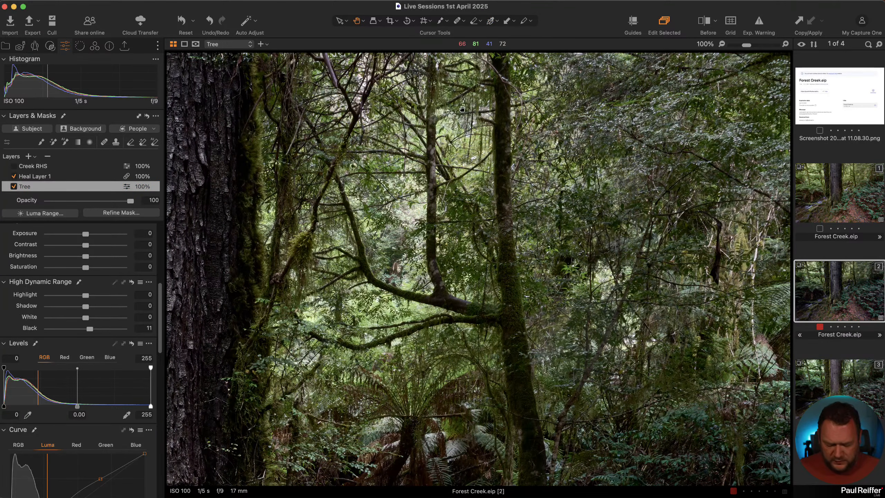
key("alt+m")
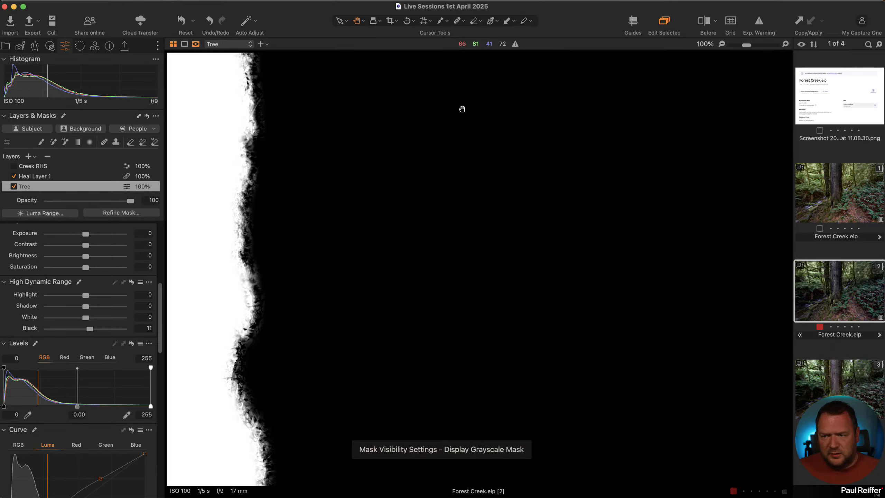
left_click(92, 176)
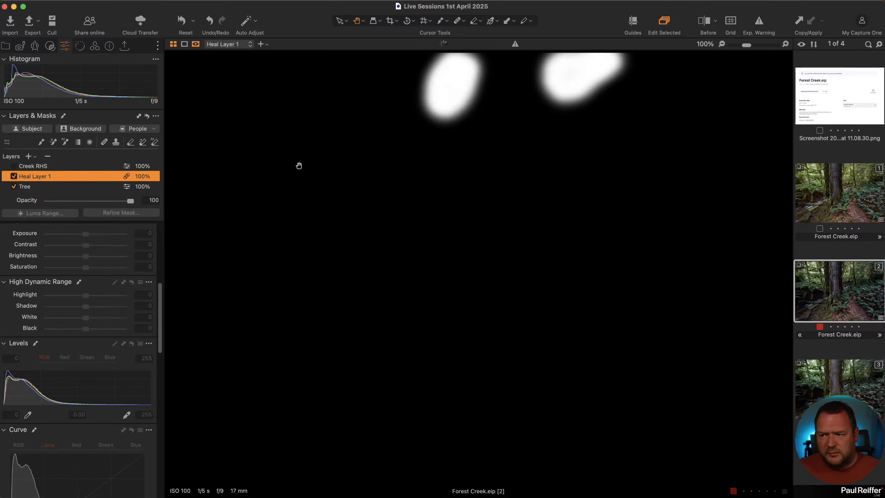
key("alt+m")
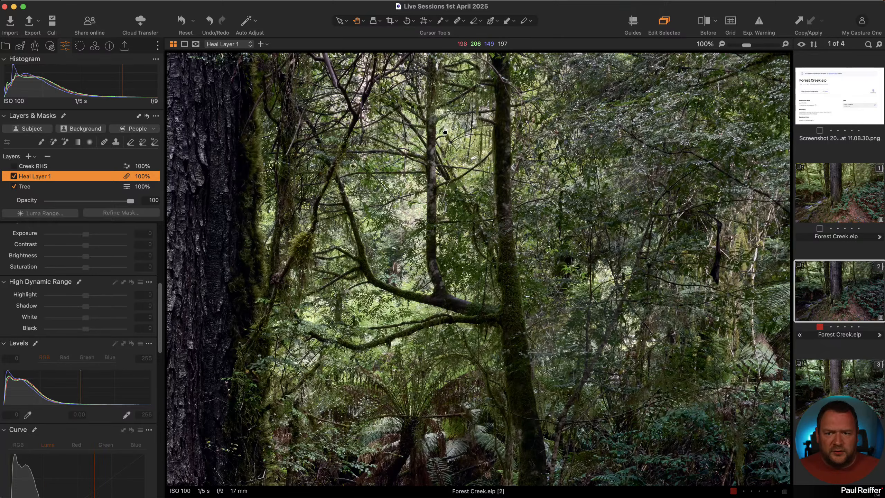
key("alt+m")
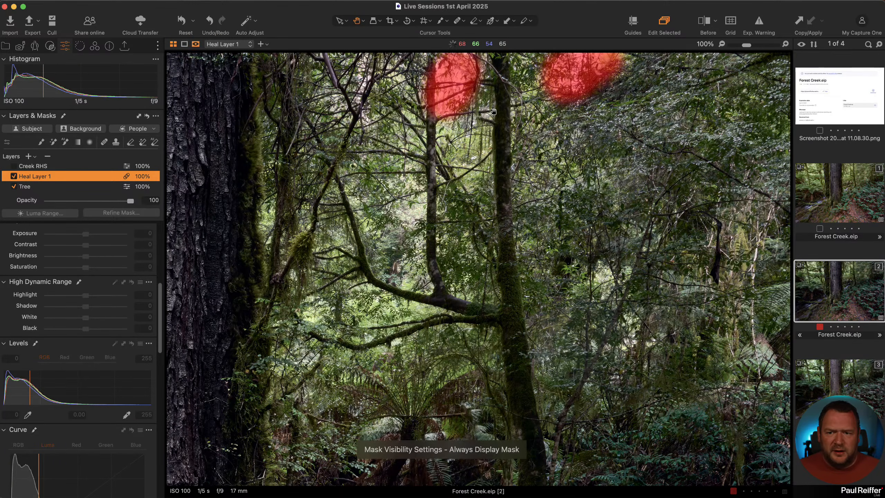
key("alt+m")
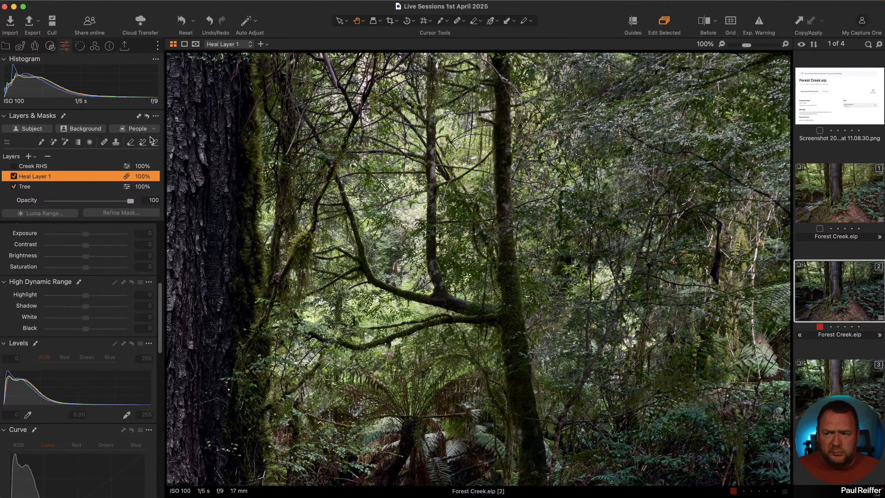
Step: Enable the Creek RHS layer, compare the full image with it off and on, and set its Opacity to 45
scroll(45, 170, "up", 1)
left_click(42, 171)
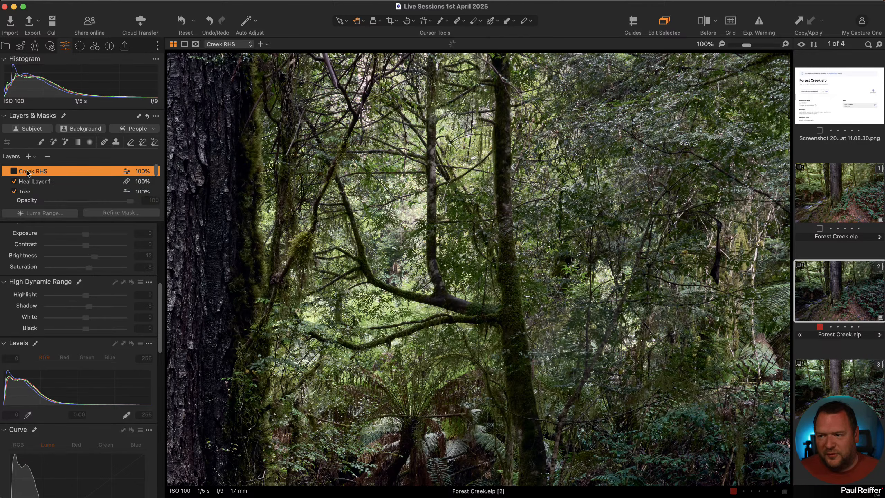
double_click(590, 196)
left_click(14, 171)
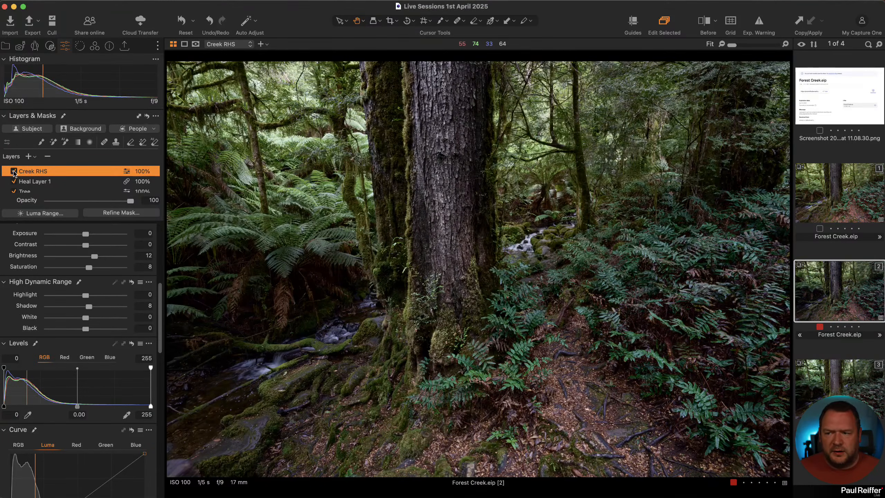
left_click(15, 171)
left_click(15, 173)
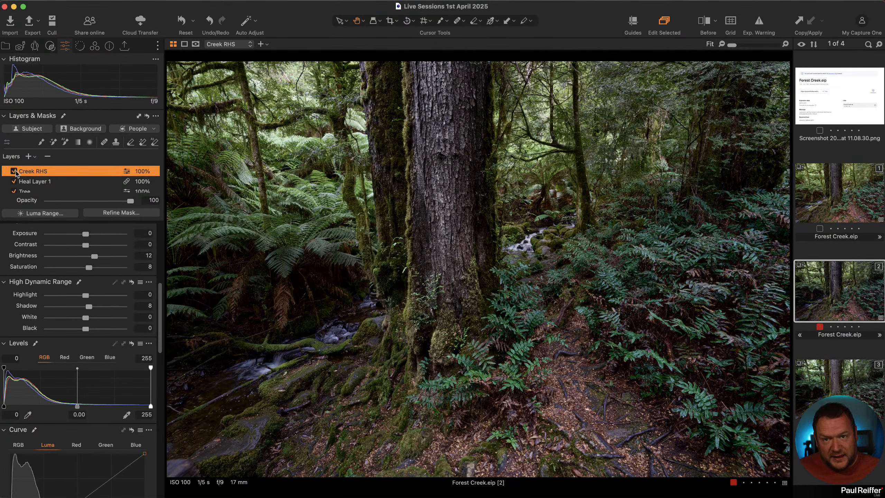
left_click_drag(89, 201, 85, 202)
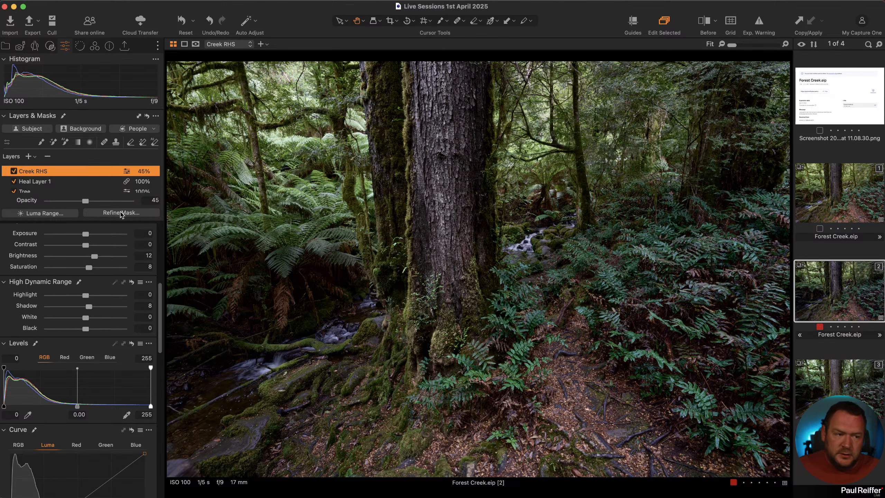
Step: Review the Tones and Back trees layers' settings, and compare the second Forest Creek variant with the first and third
scroll(89, 187, "down", 2)
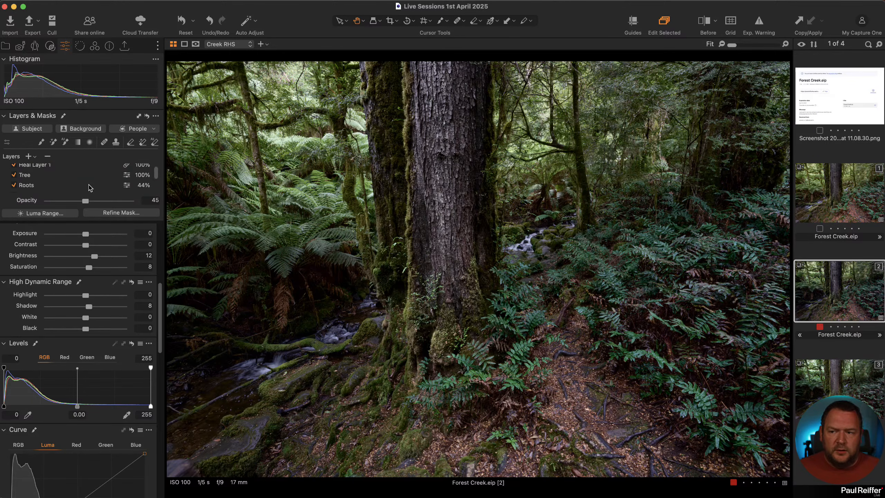
scroll(83, 185, "down", 3)
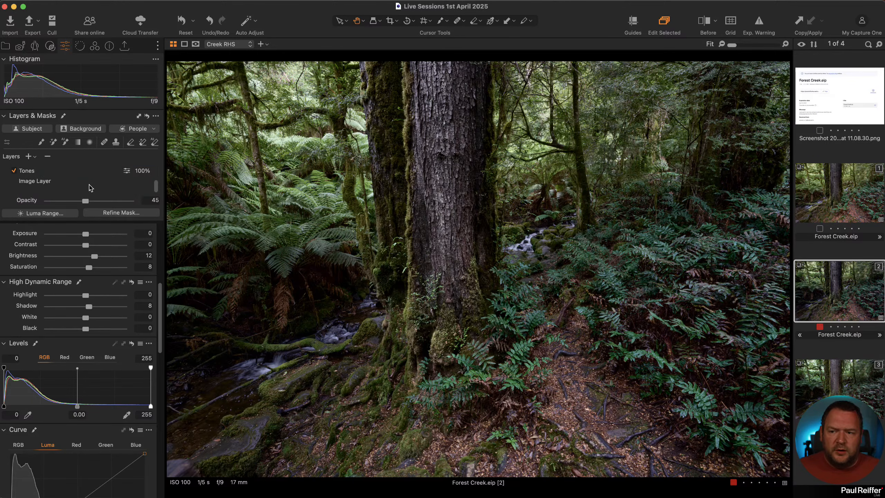
left_click(61, 174)
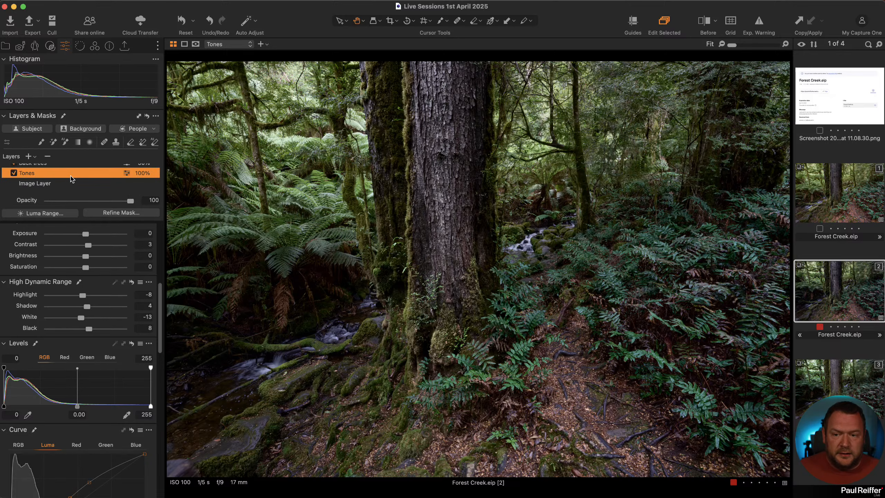
scroll(70, 179, "up", 2)
left_click(49, 177)
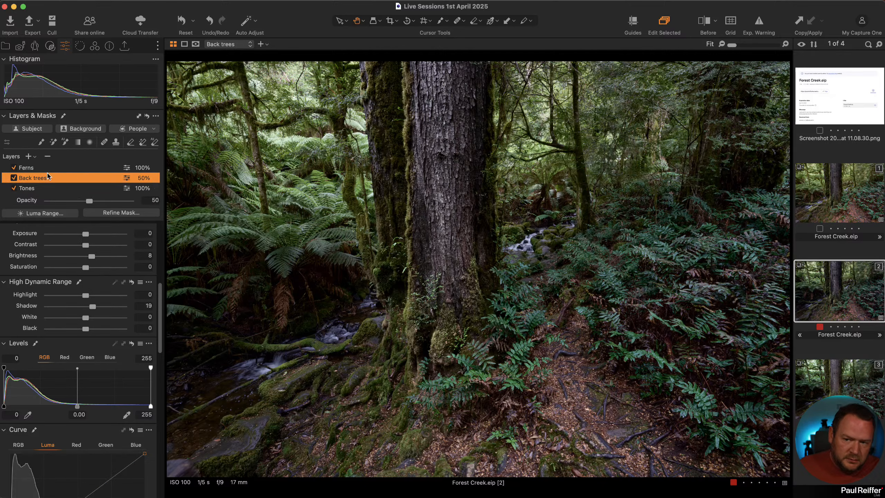
scroll(89, 177, "up", 3)
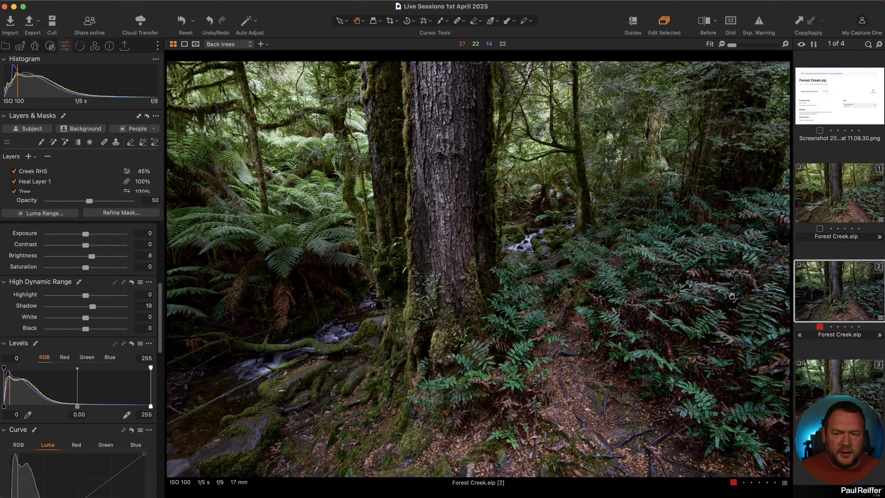
left_click(843, 202)
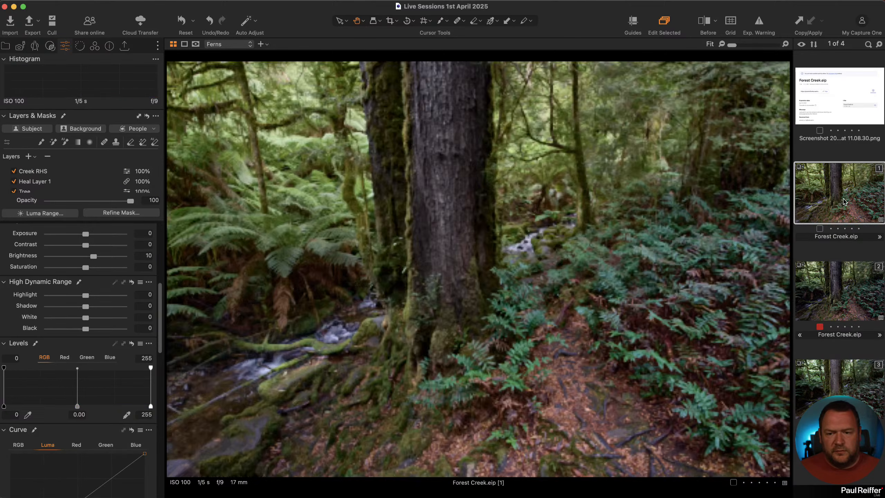
left_click(842, 284)
left_click(840, 379)
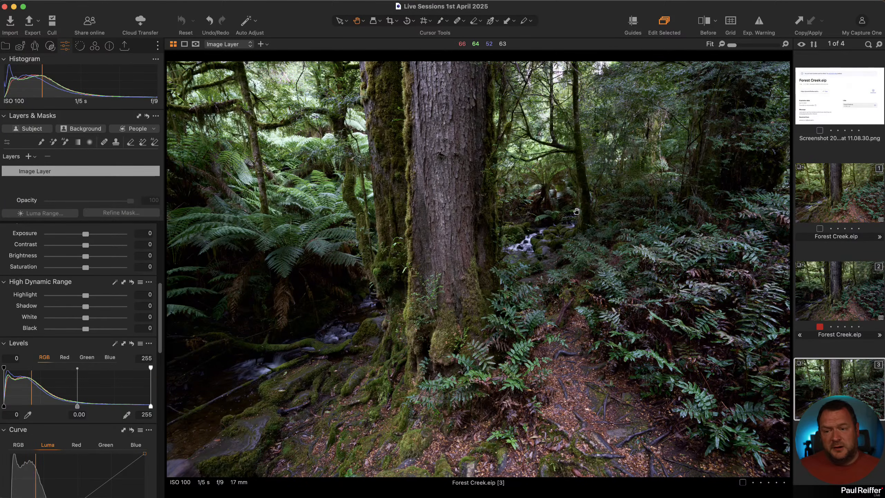
left_click(830, 281)
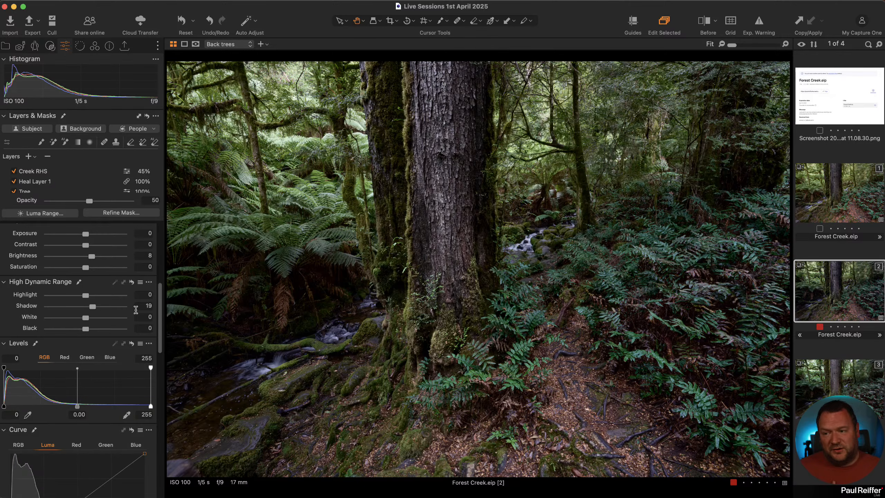
Step: Darken the edges of the second variant with a subtle negative Vignetting amount, using the Elliptic on Crop method
scroll(136, 310, "down", 2)
scroll(128, 308, "down", 15)
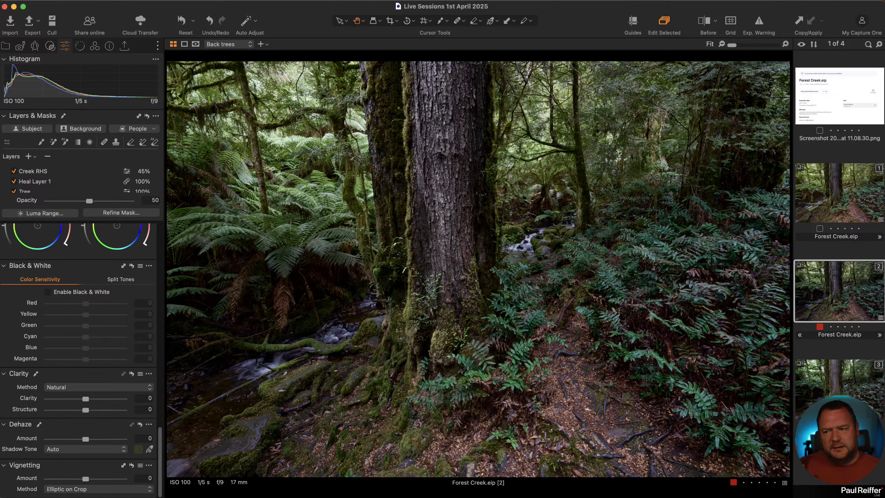
left_click_drag(87, 480, 77, 481)
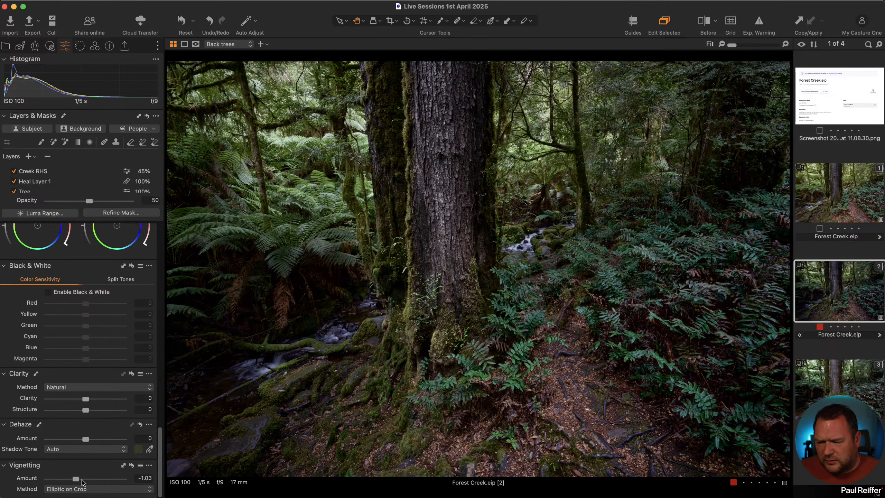
left_click_drag(77, 481, 81, 482)
Step: Set the Tones layer's Brightness to 7 and compare the second variant with the first
scroll(97, 410, "up", 15)
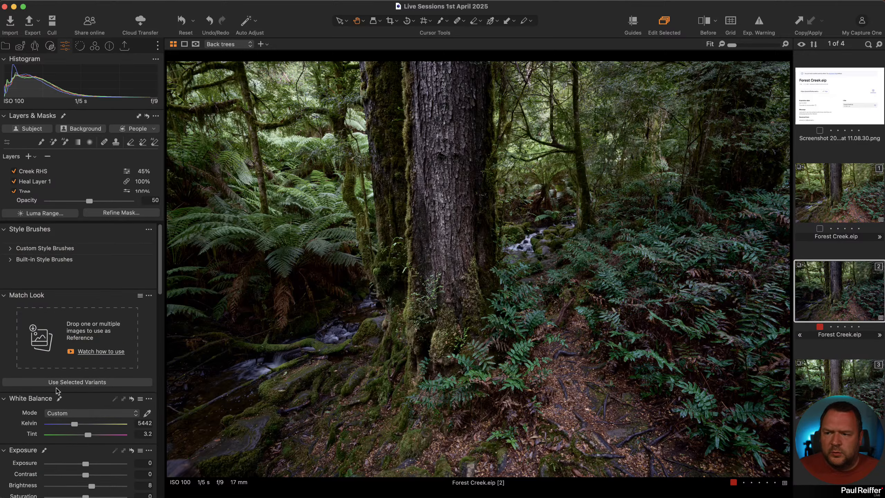
scroll(93, 433, "down", 2)
scroll(43, 173, "down", 10)
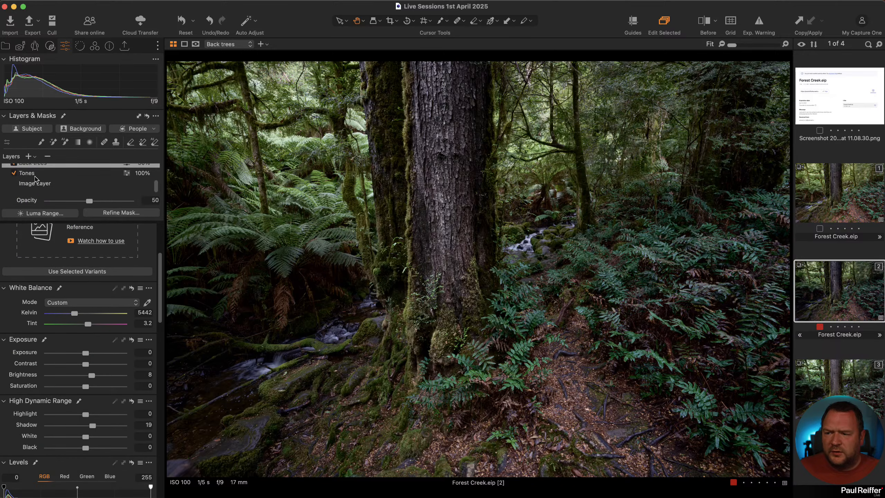
left_click(35, 174)
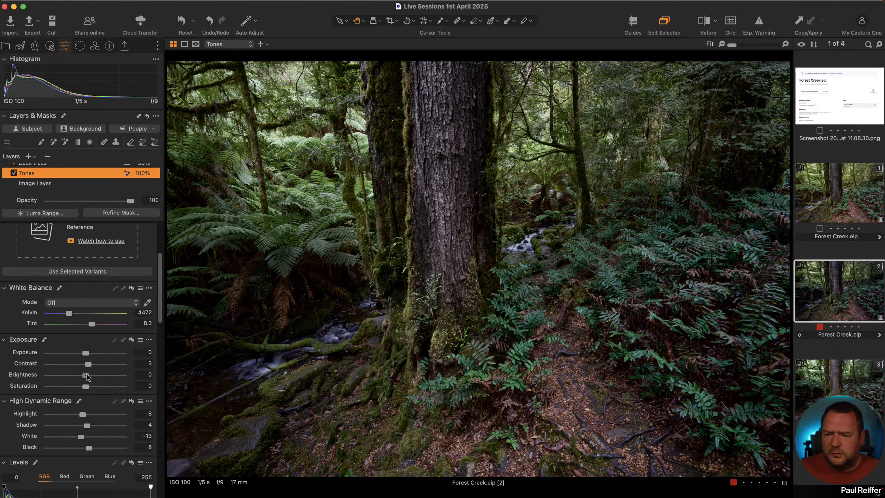
left_click_drag(86, 377, 93, 378)
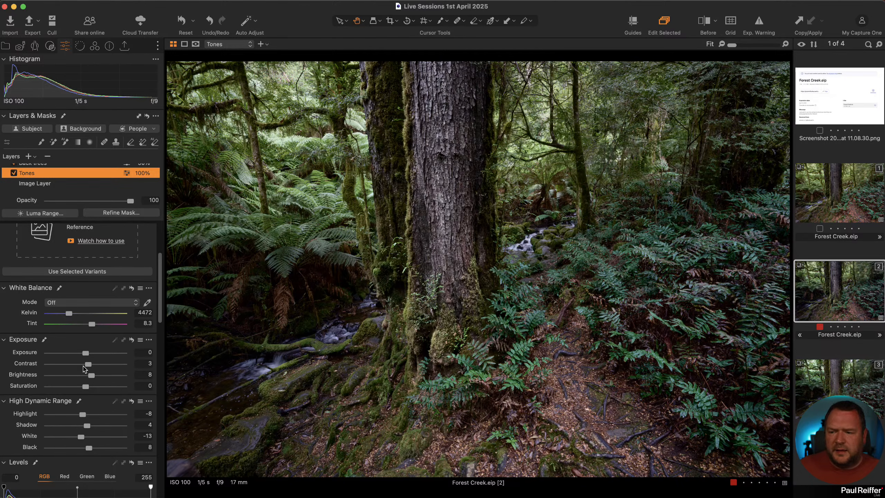
left_click_drag(92, 379, 90, 379)
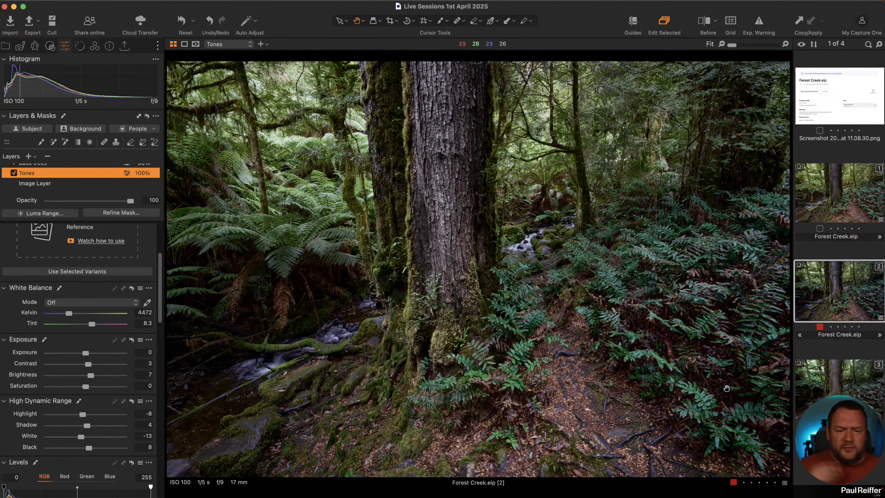
left_click(845, 201)
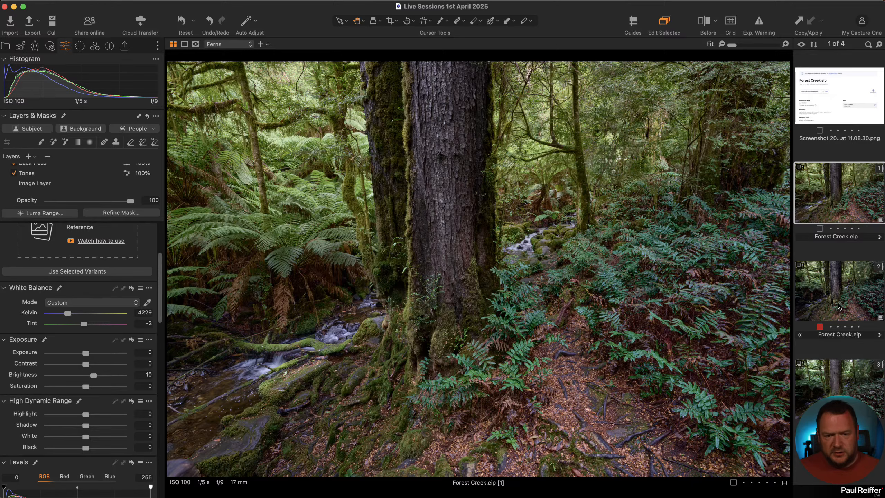
left_click(839, 305)
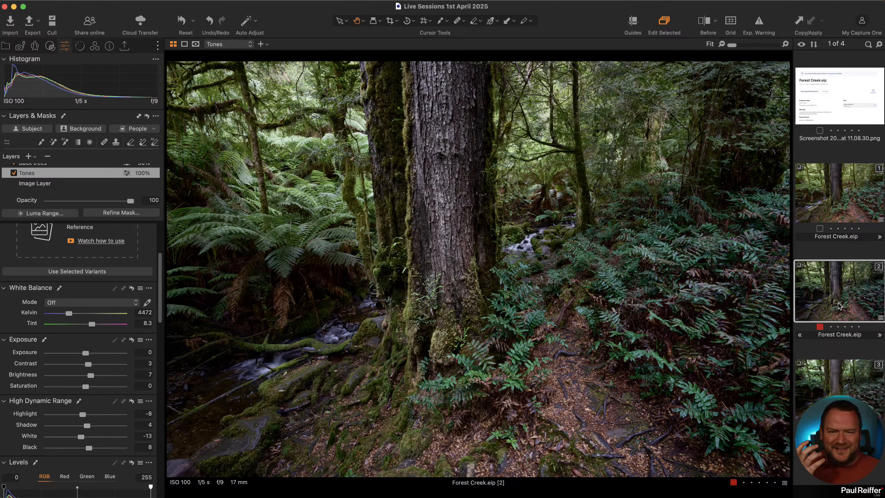
Step: Examine the bark structure of the main tree trunk at 100% and 200%, comparing the second variant with the first
left_click(441, 154)
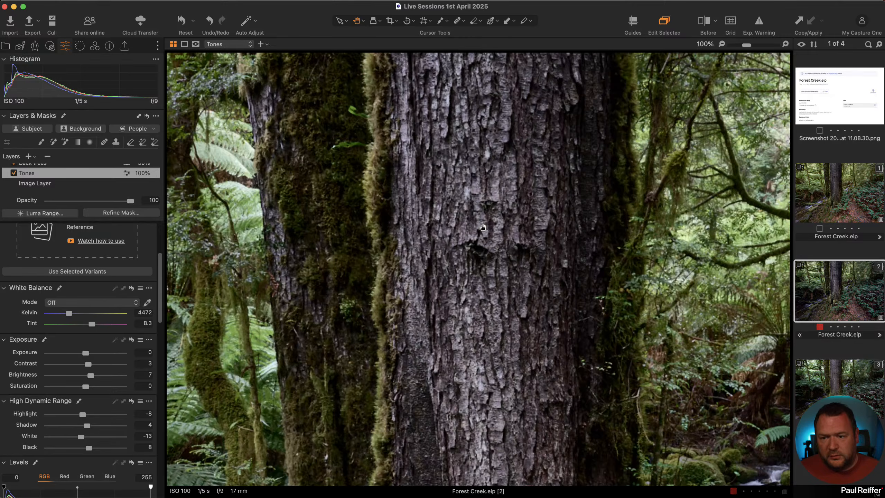
left_click_drag(513, 275, 567, 193)
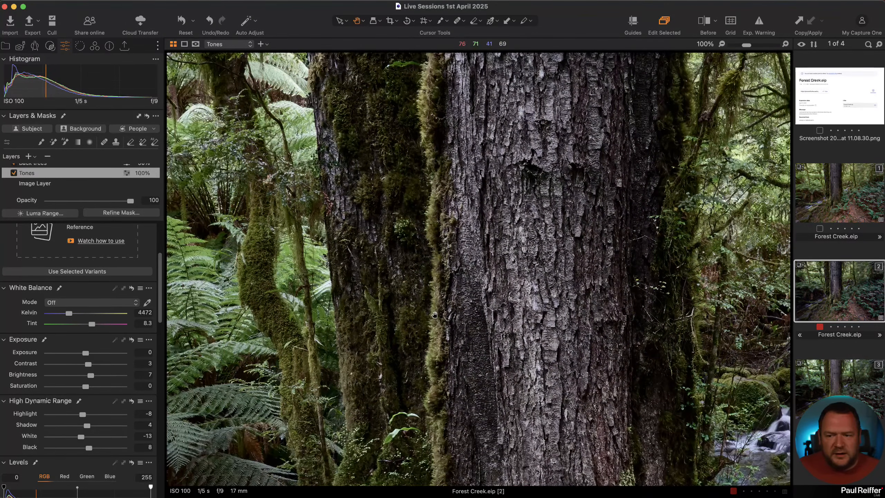
left_click(842, 196)
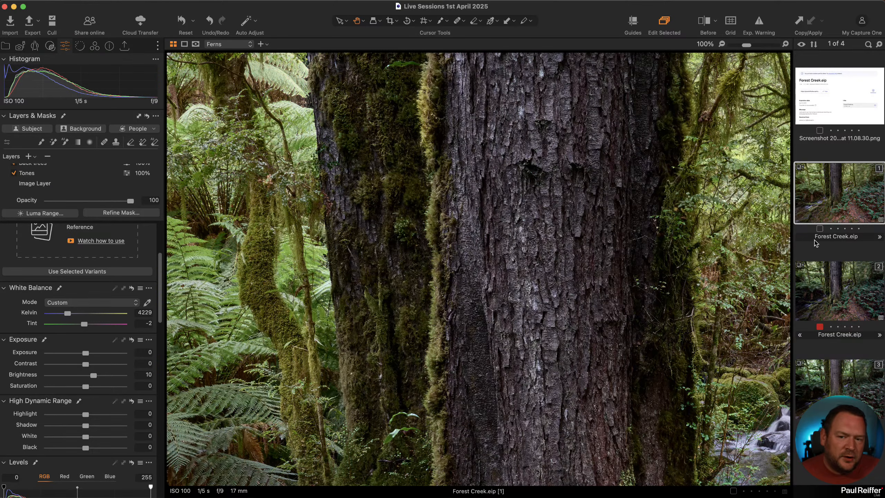
left_click(844, 292)
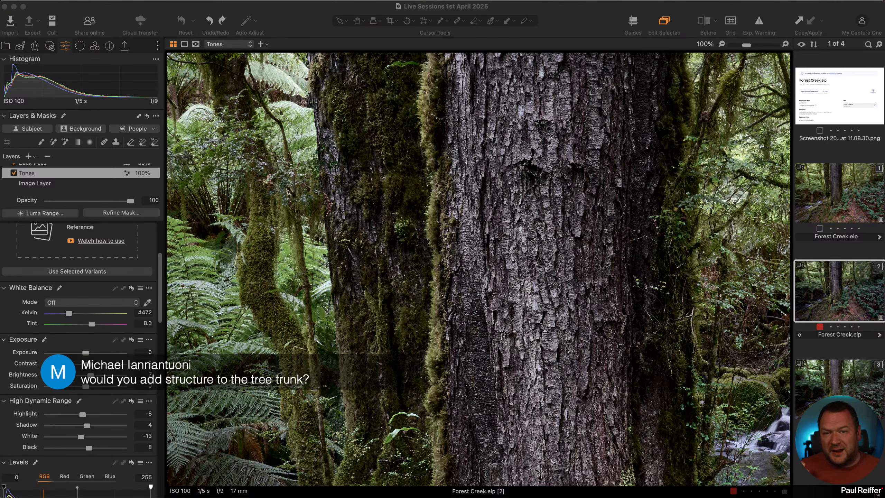
scroll(549, 286, "up", 1)
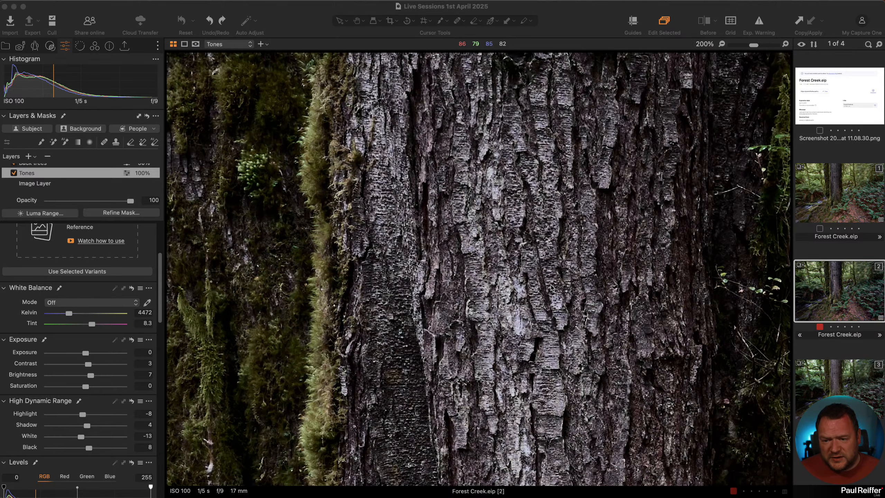
scroll(550, 268, "down", 2)
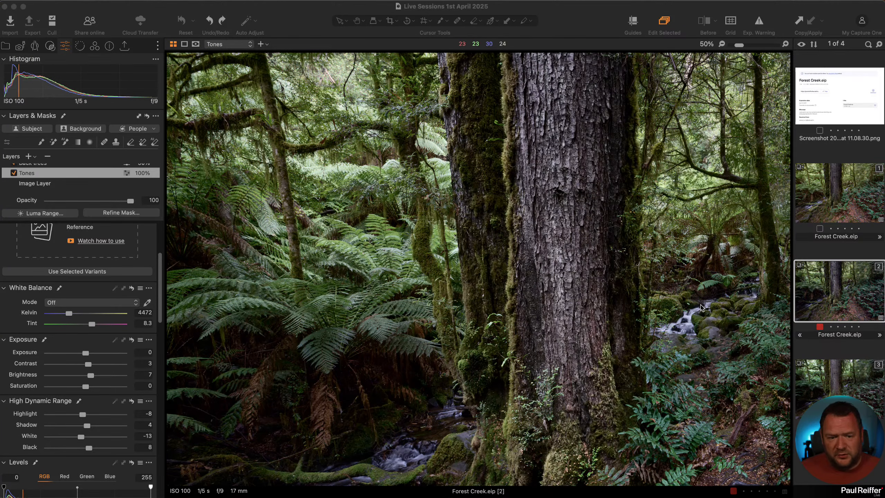
scroll(578, 243, "down", 1)
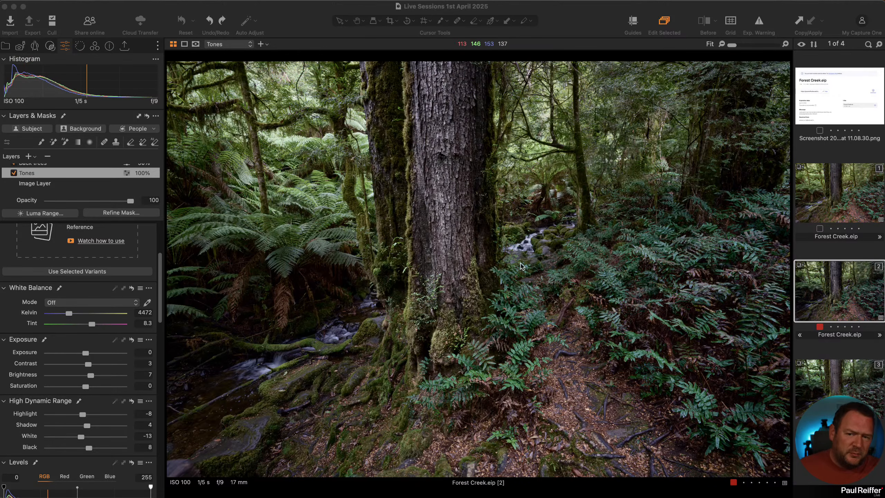
Step: Compare the full image of the second Forest Creek variant with the first variant
left_click(849, 393)
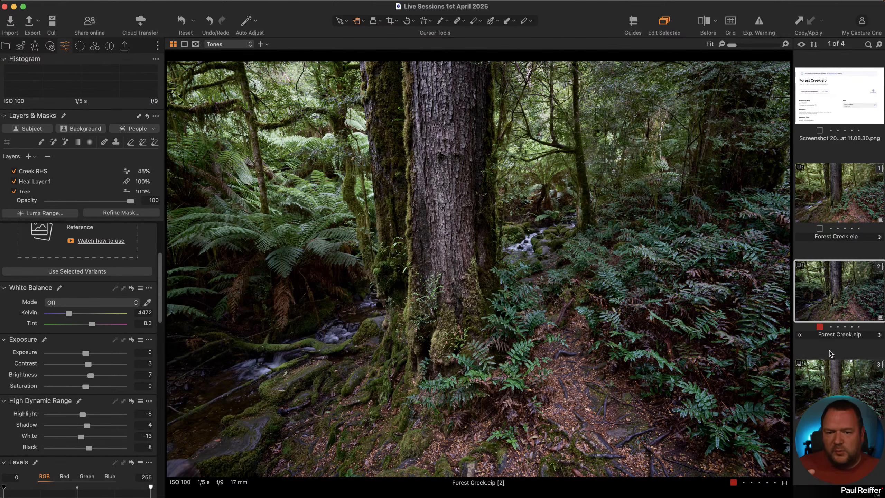
left_click(828, 279)
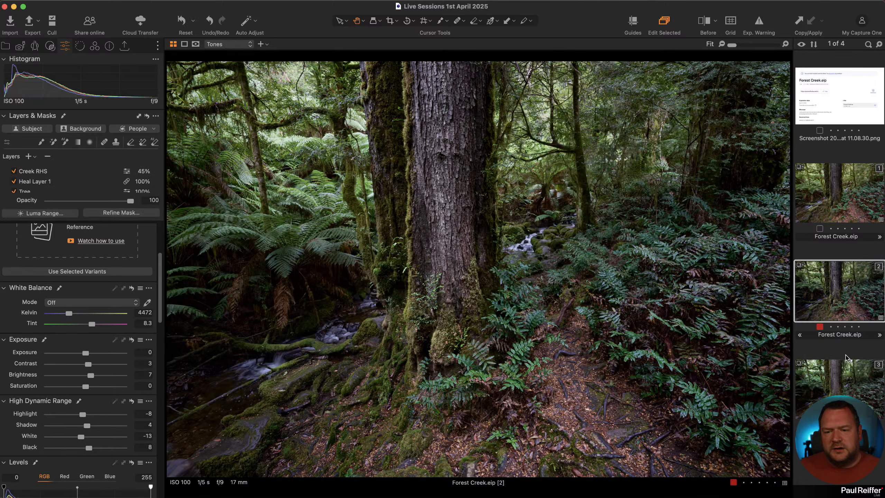
left_click(835, 184)
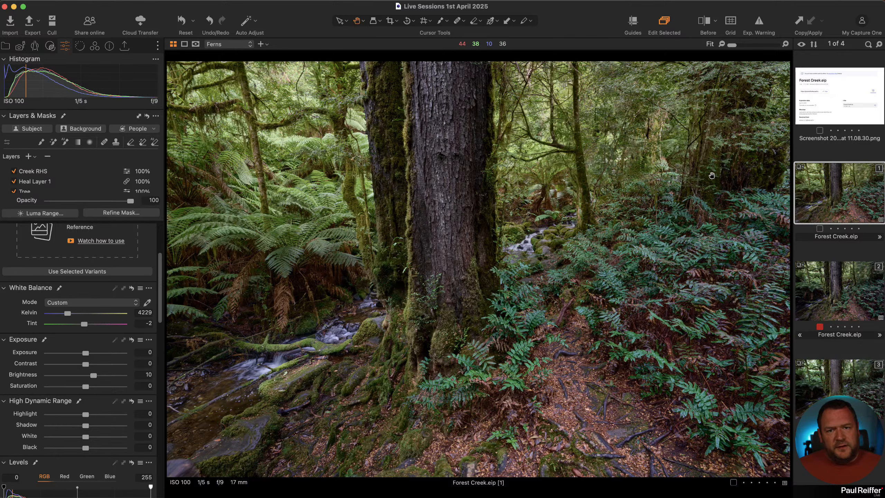
left_click(829, 292)
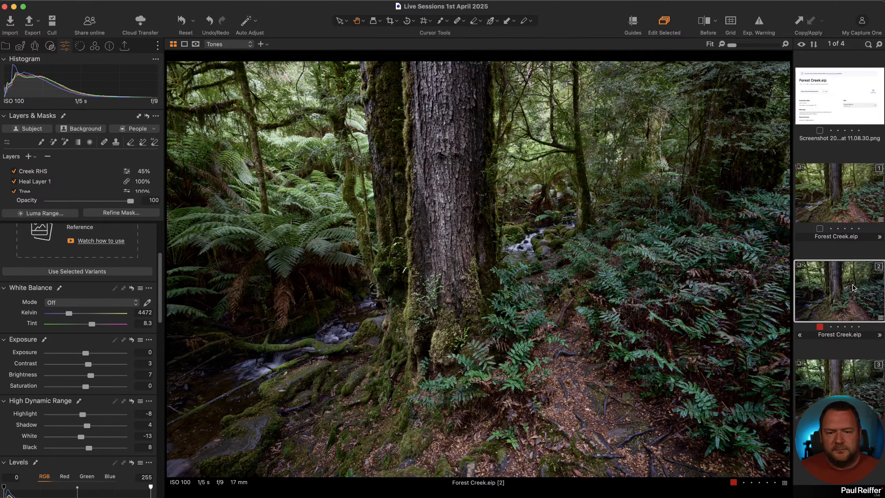
Step: Clone the second Forest Creek variant and place the copy directly after it as the third variant
right_click(839, 274)
left_click(862, 314)
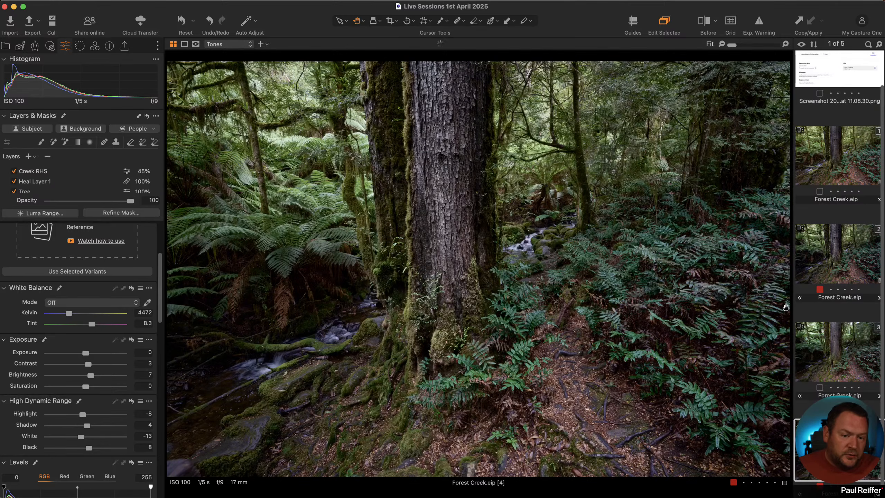
left_click_drag(788, 368, 809, 352)
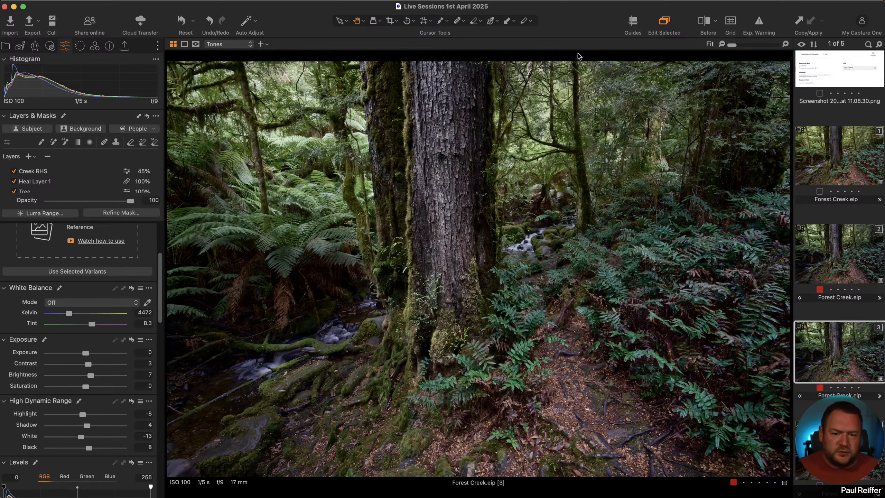
Step: Activate the Crop tool for the cloned third Forest Creek variant
left_click(391, 22)
left_click(391, 22)
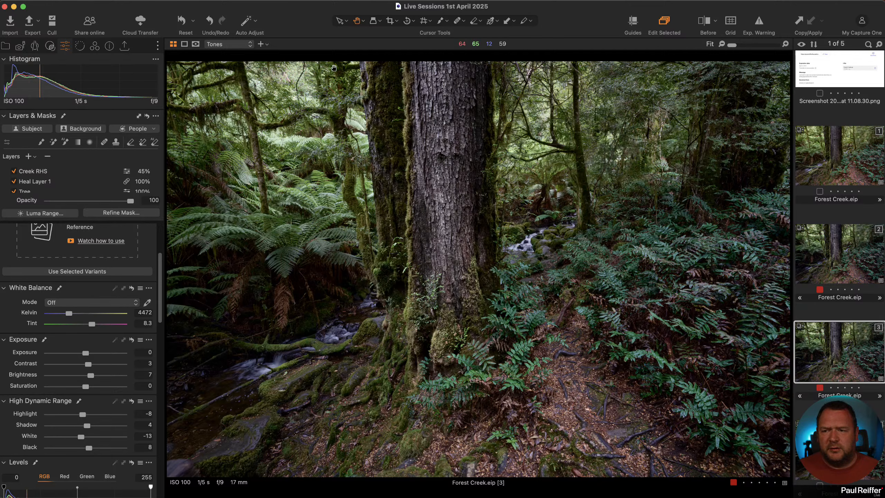
Step: Crop the third Forest Creek variant to the 1x2 aspect ratio, shift the frame slightly upward and apply it
left_click(391, 23)
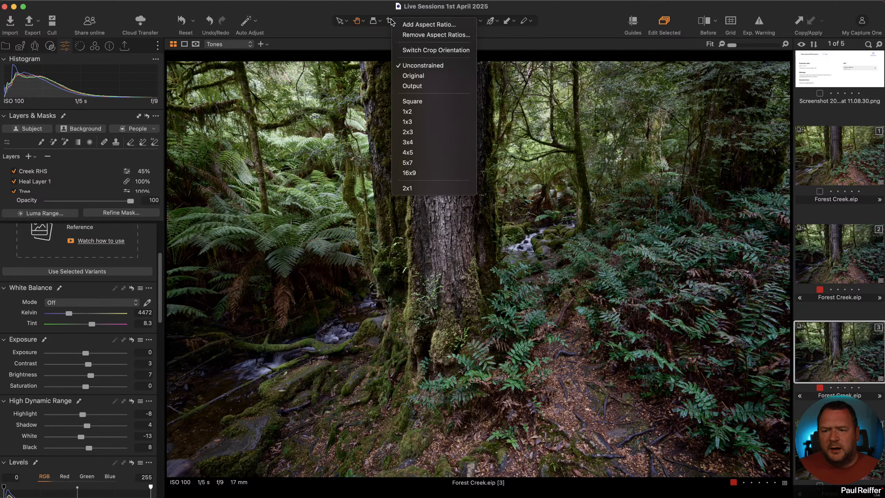
left_click(437, 115)
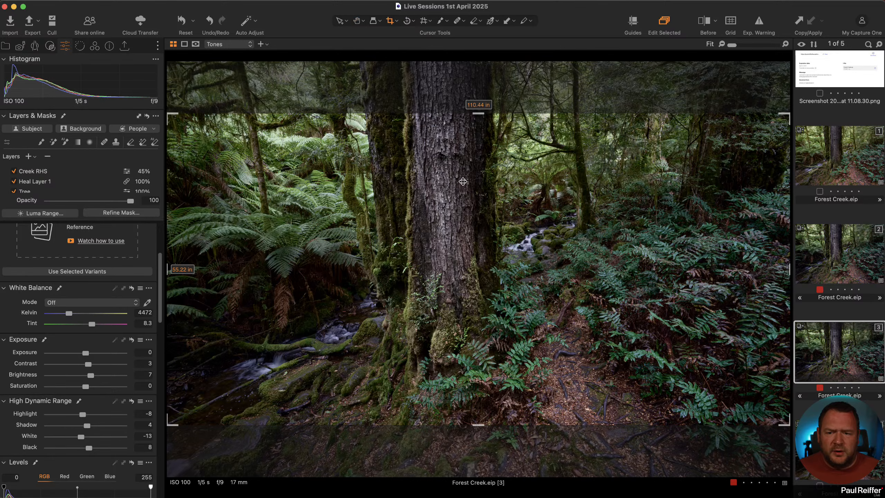
mouse_move(460, 192)
left_mouse_down()
mouse_move(462, 207)
mouse_move(466, 184)
left_mouse_up()
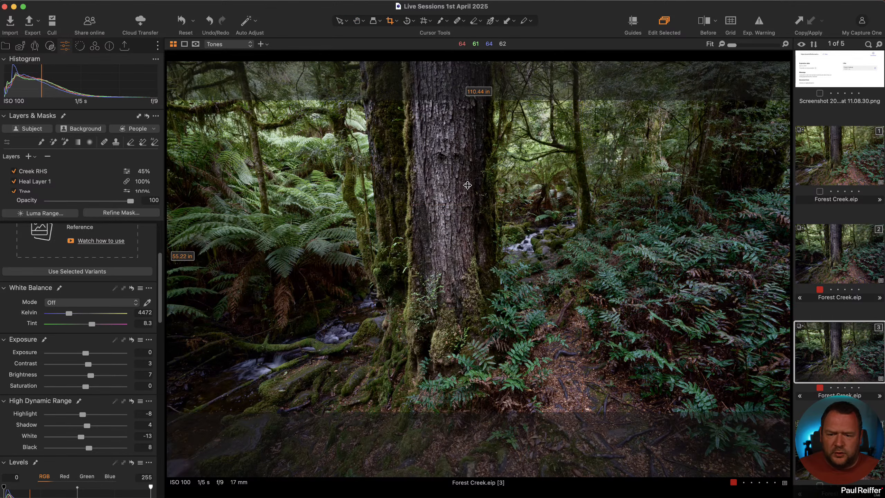
left_click(338, 21)
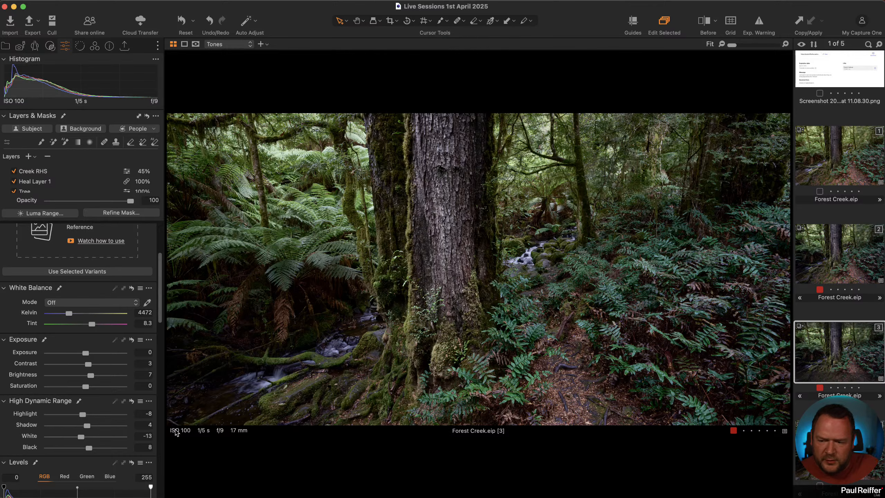
Step: Add a new heal layer and heal a small bright spot in the dark creek water beside the submerged stones
key("z")
left_click_drag(206, 406, 154, 443)
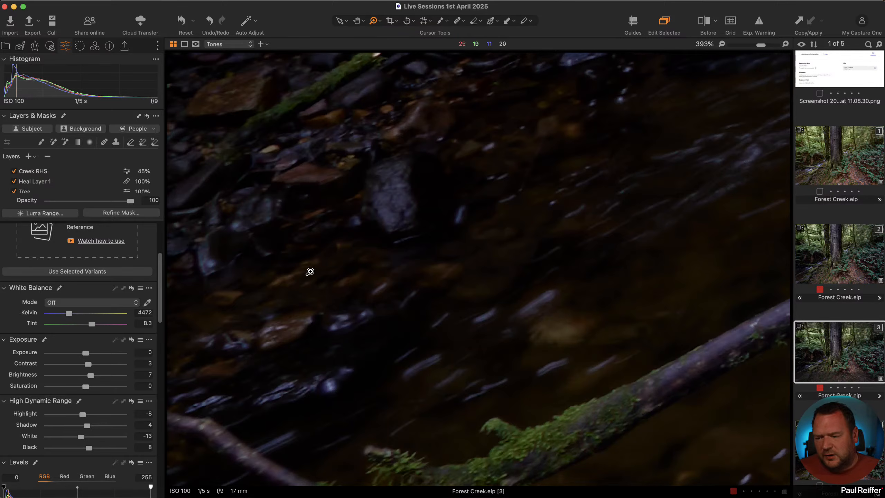
key("shift+i")
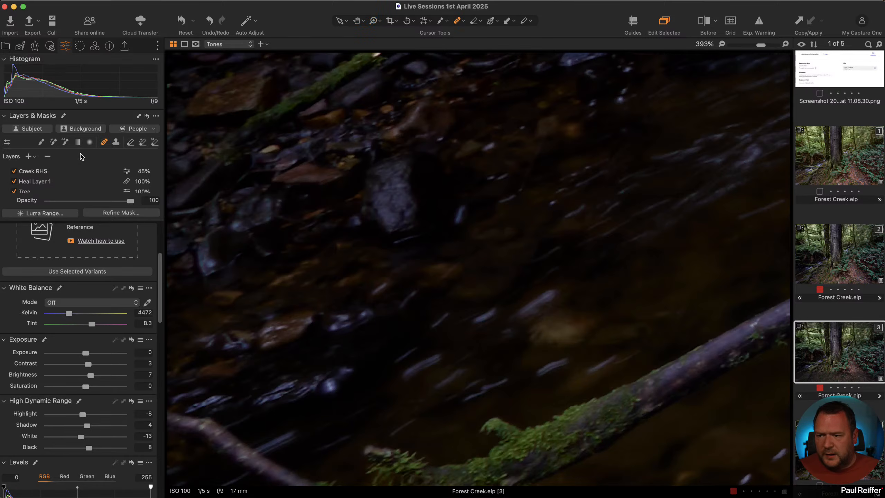
left_click(29, 156)
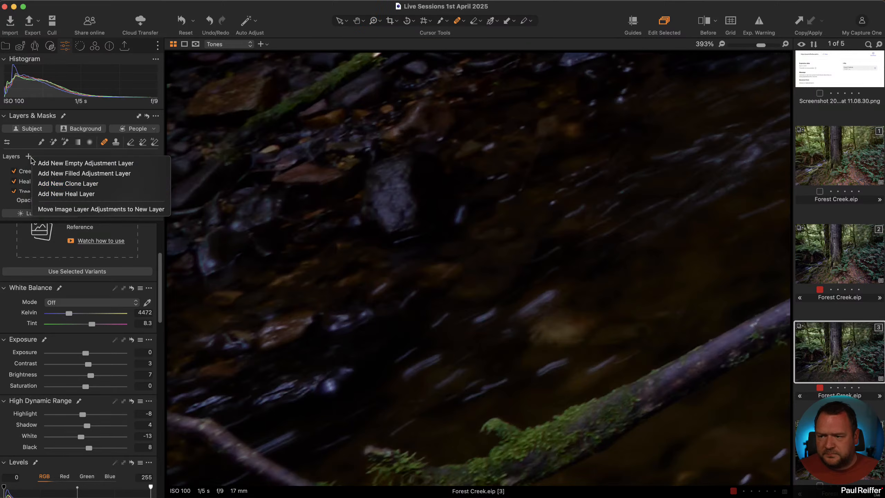
left_click(91, 194)
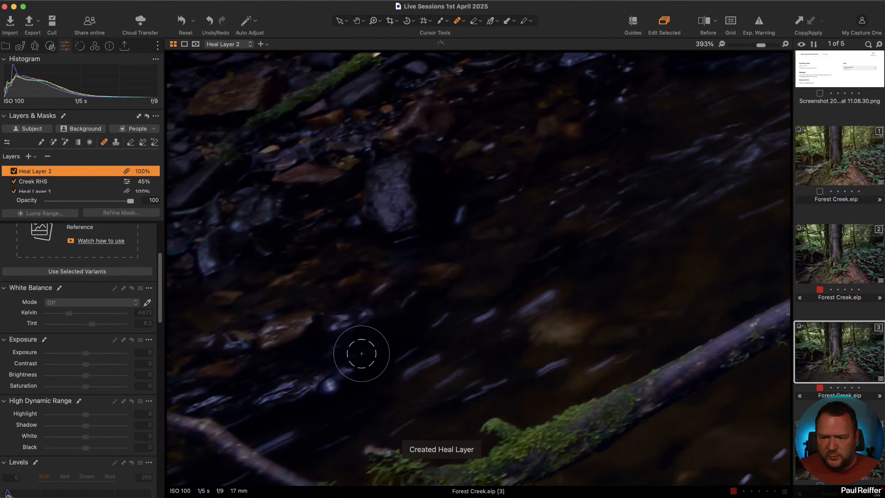
left_click(379, 334)
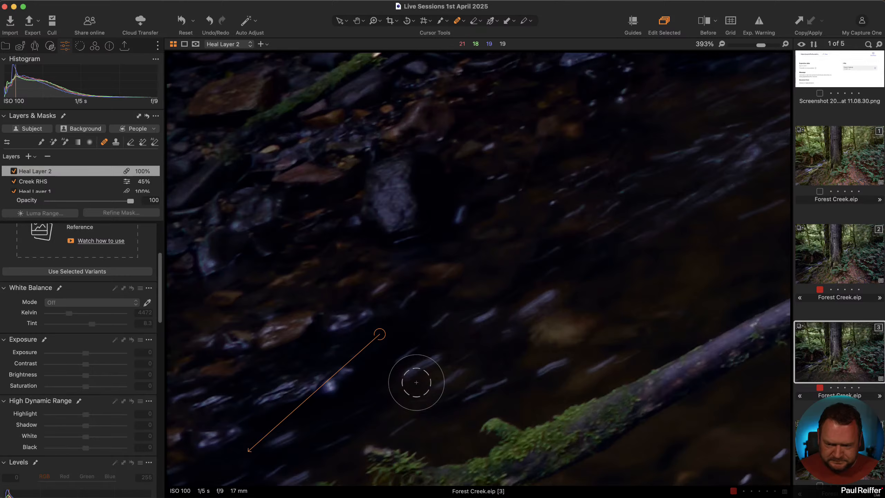
Step: Create an adjustment layer with a diagonal linear gradient mask covering the creek in the image's lower-left corner, checking the mask overlay
left_click(359, 22)
double_click(607, 355)
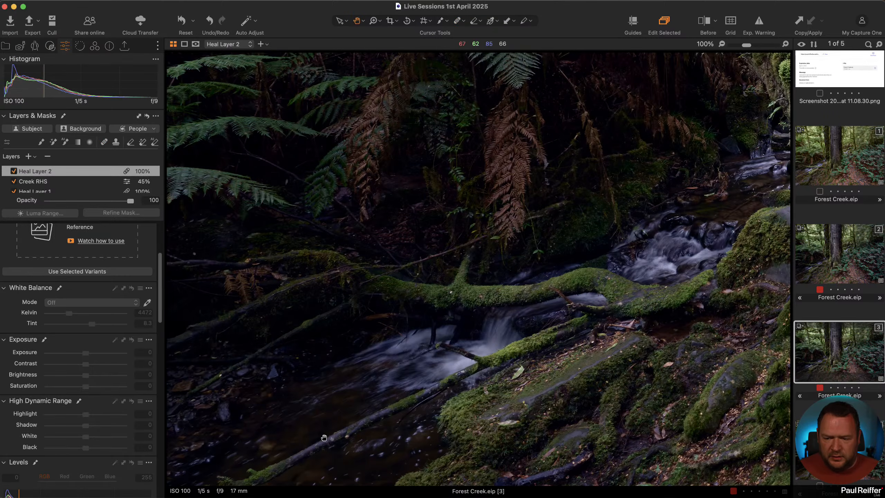
left_click(29, 157)
left_click(78, 142)
mouse_move(311, 436)
left_mouse_down()
mouse_move(364, 400)
mouse_move(433, 261)
mouse_move(459, 265)
mouse_move(467, 251)
mouse_move(504, 283)
left_mouse_up()
key("m")
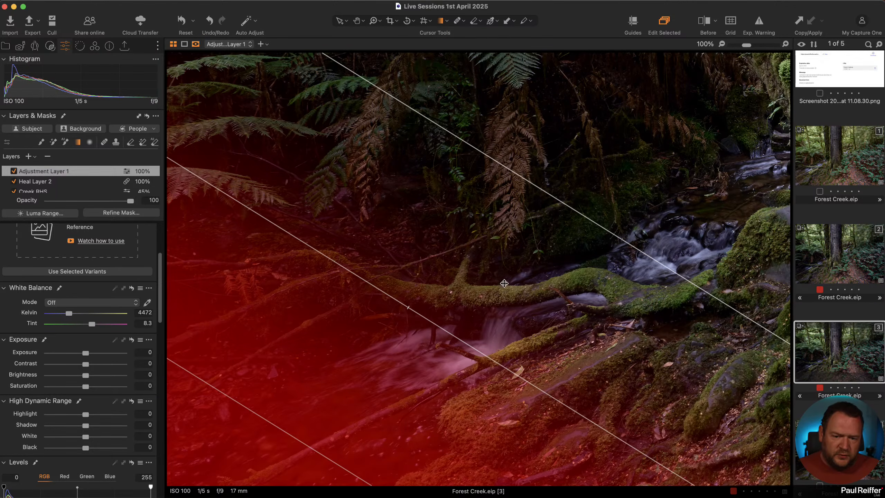
key("m")
Step: Set the gradient layer's Structure to 40 with the Natural clarity method
scroll(87, 389, "down", 10)
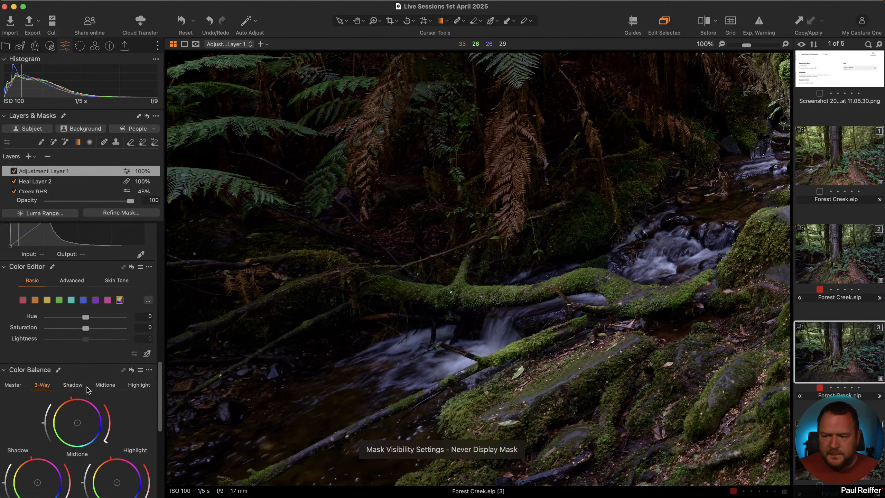
scroll(87, 387, "down", 10)
left_click_drag(101, 411, 100, 413)
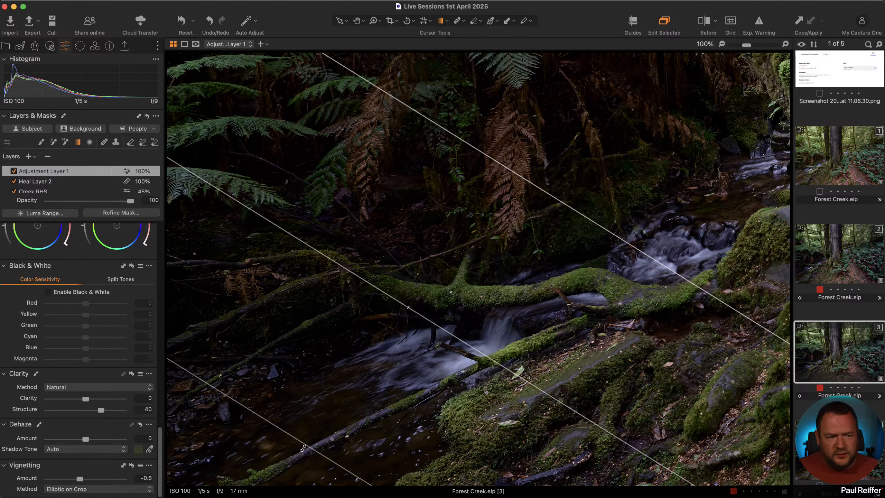
Step: Compare the creek detail with the gradient adjustment layer switched off and on, leaving it enabled
double_click(258, 468)
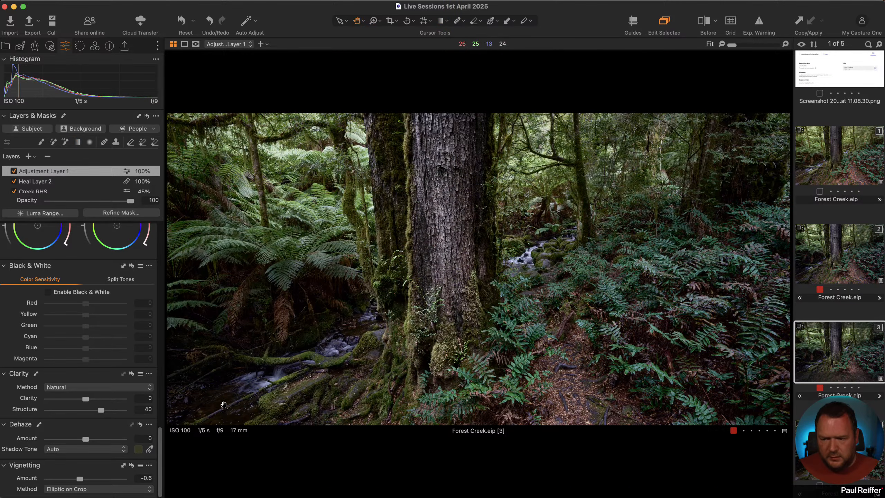
double_click(208, 409)
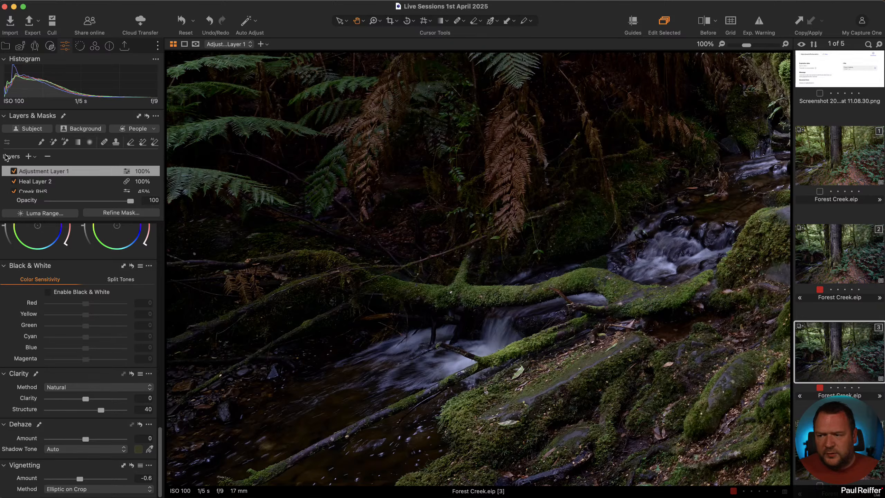
left_click(14, 171)
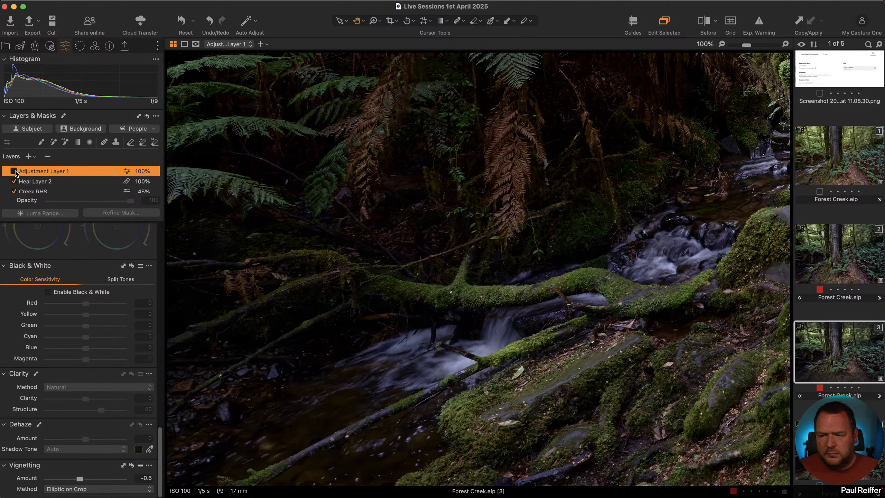
left_click(14, 171)
left_click(14, 171)
left_click(14, 171)
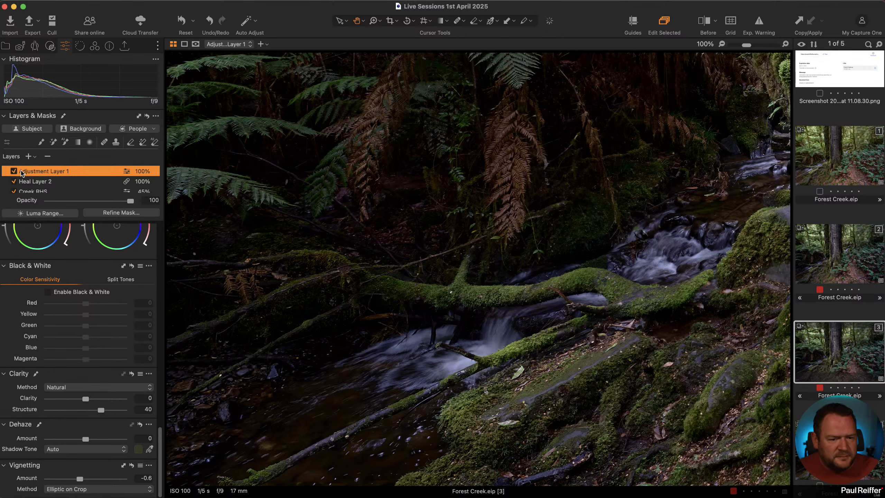
double_click(597, 222)
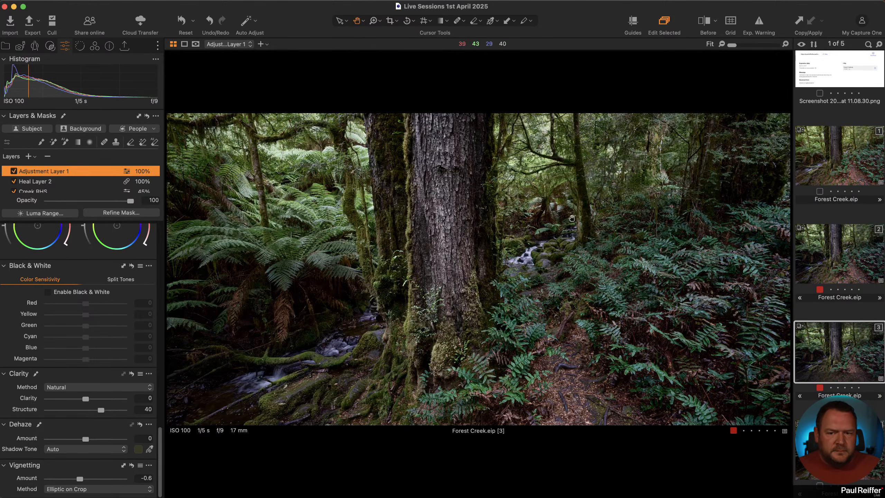
Step: Compare the cropped third Forest Creek variant with the other variants, including the first edit and the unlayered fourth
left_click(844, 249)
left_click(830, 358)
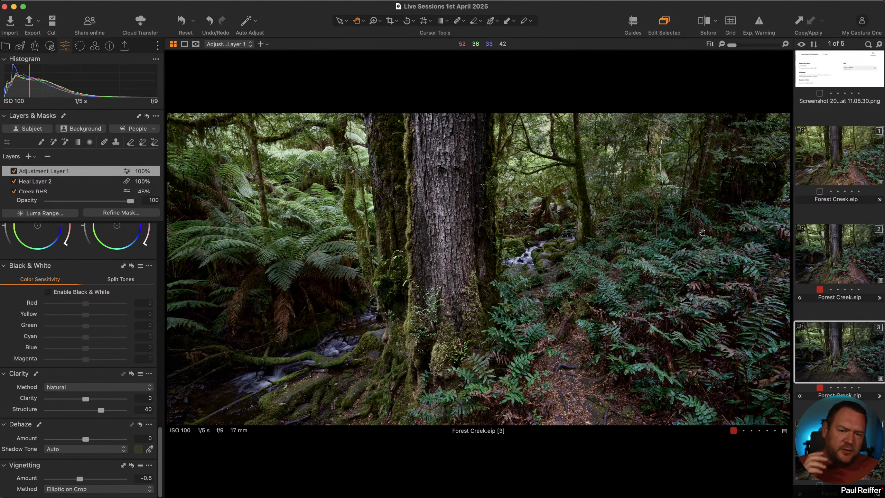
left_click(853, 162)
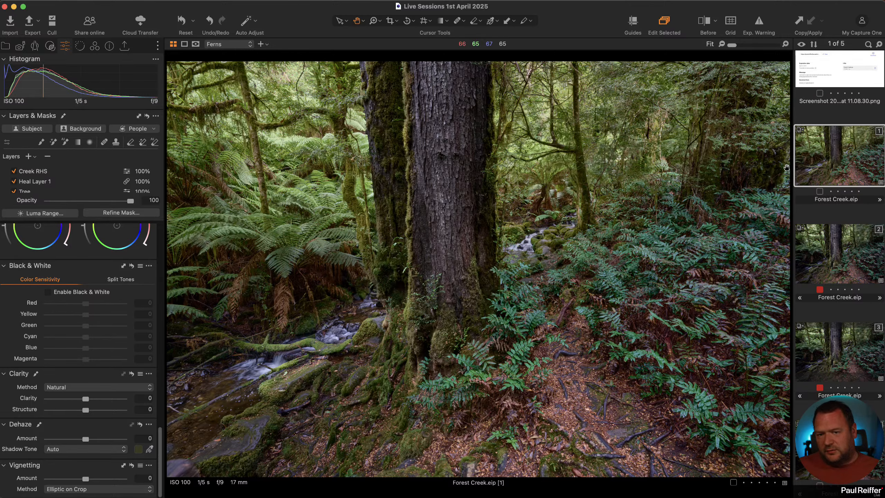
left_click(837, 346)
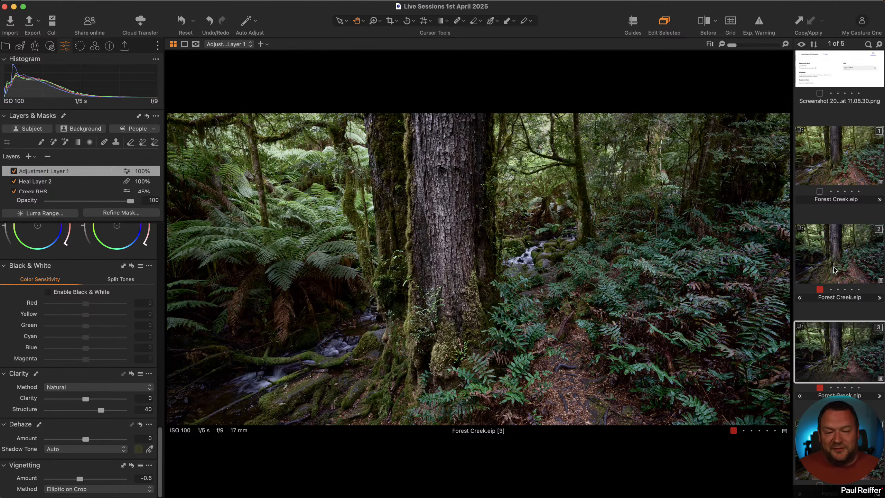
left_click(838, 449)
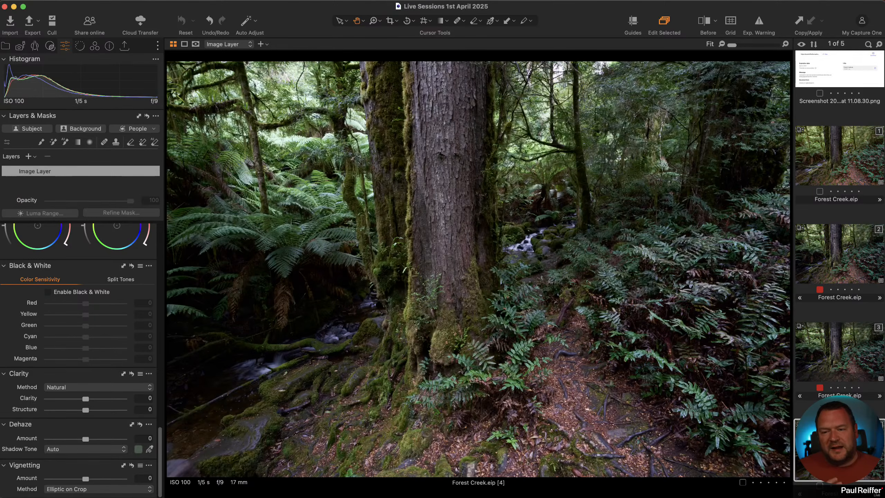
left_click(847, 347)
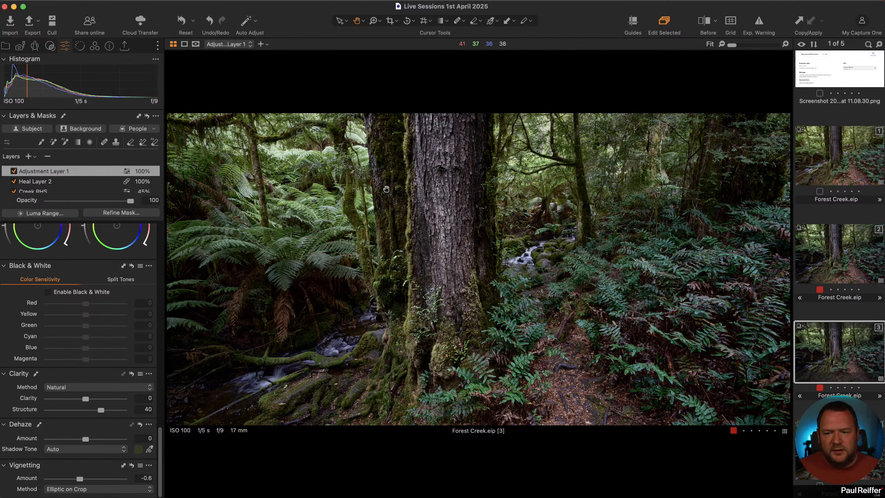
Step: Inspect the tree trunk, background stream and ferns of the cropped variant up close, ending on the full image
key("z")
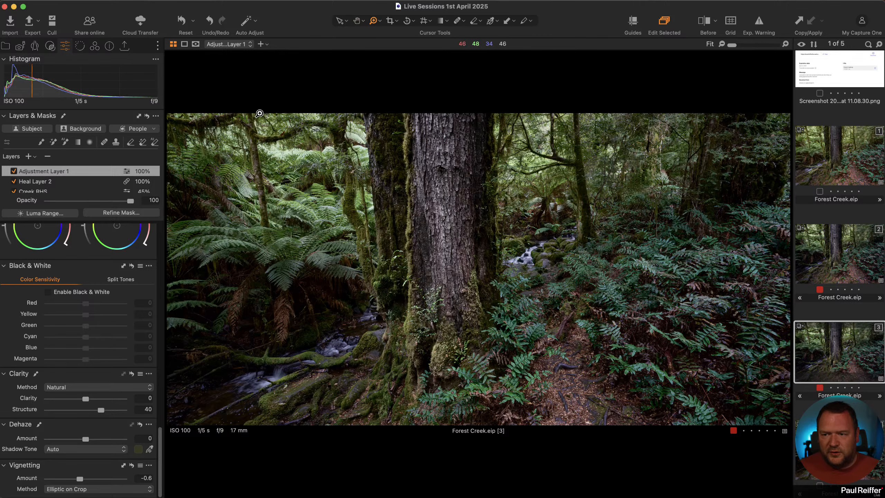
left_click_drag(247, 114, 762, 424)
left_click_drag(532, 260, 502, 260)
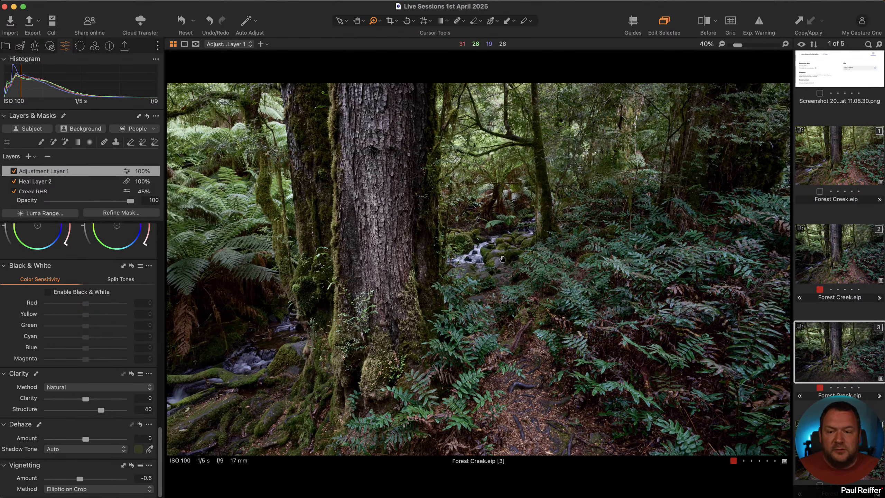
left_click(468, 251)
left_click_drag(495, 211, 413, 204)
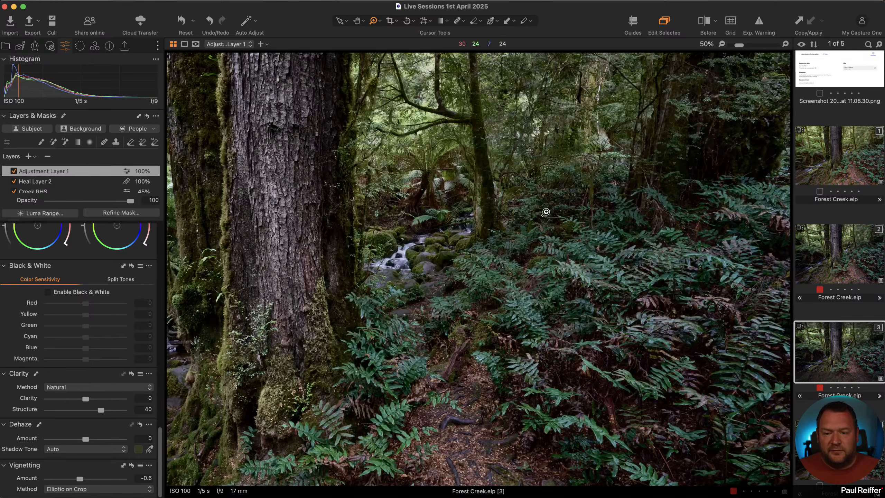
left_click_drag(319, 214, 470, 222)
double_click(508, 240)
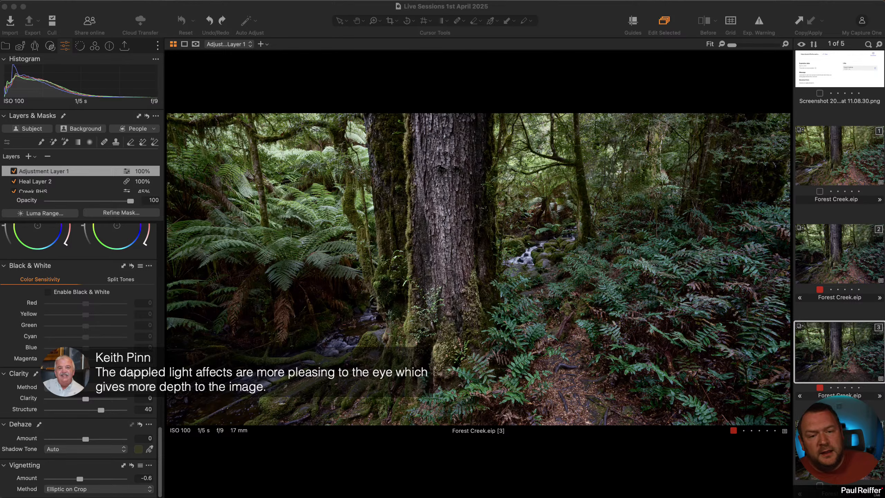
Step: Compare Forest Creek variants 1 and 3, checking the effect of Heal Layer 1 in each and leaving it enabled
left_click(851, 184)
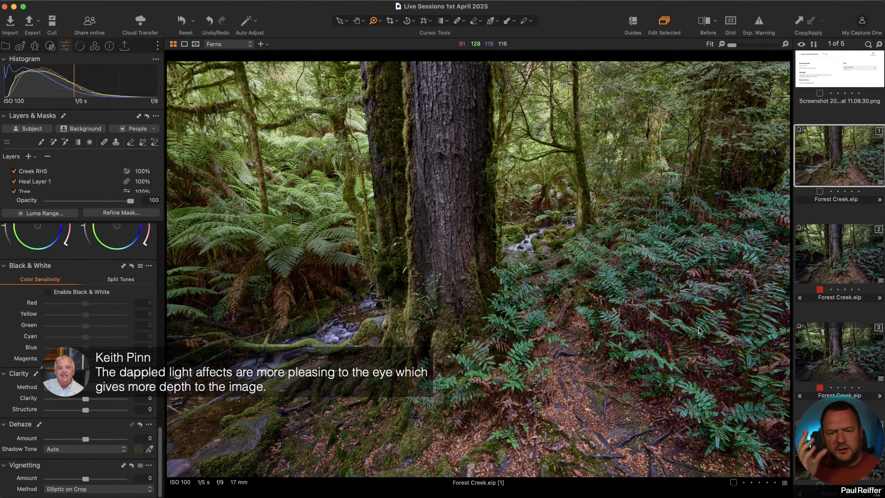
left_click(821, 343)
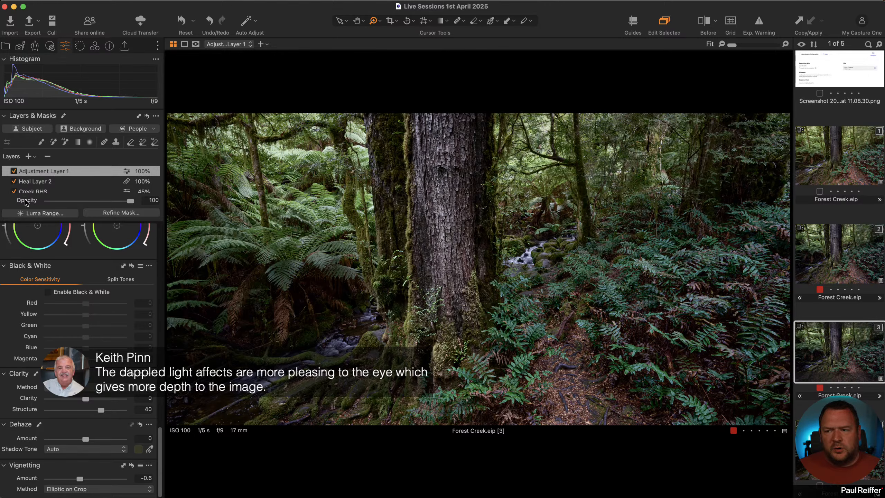
scroll(21, 182, "down", 3)
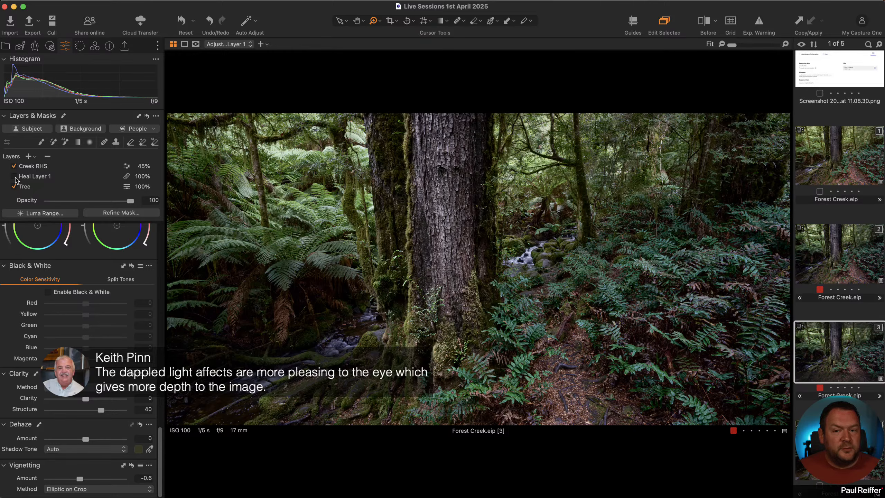
left_click(856, 167)
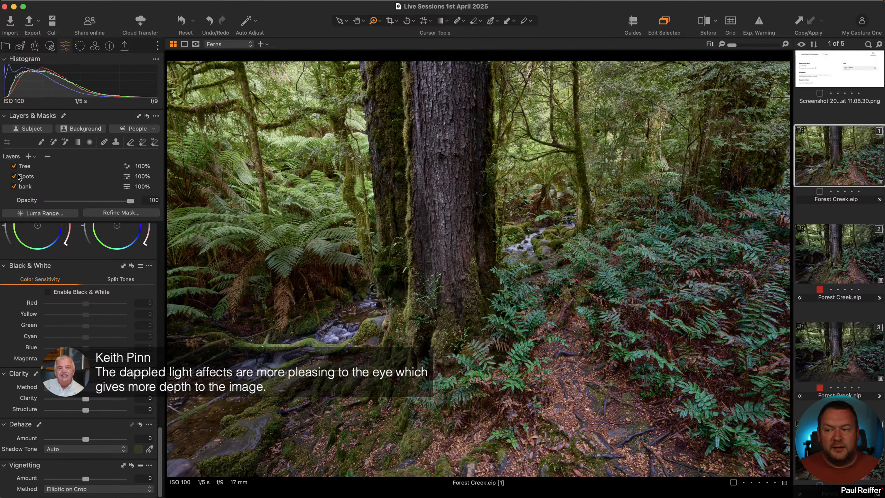
scroll(17, 180, "up", 2)
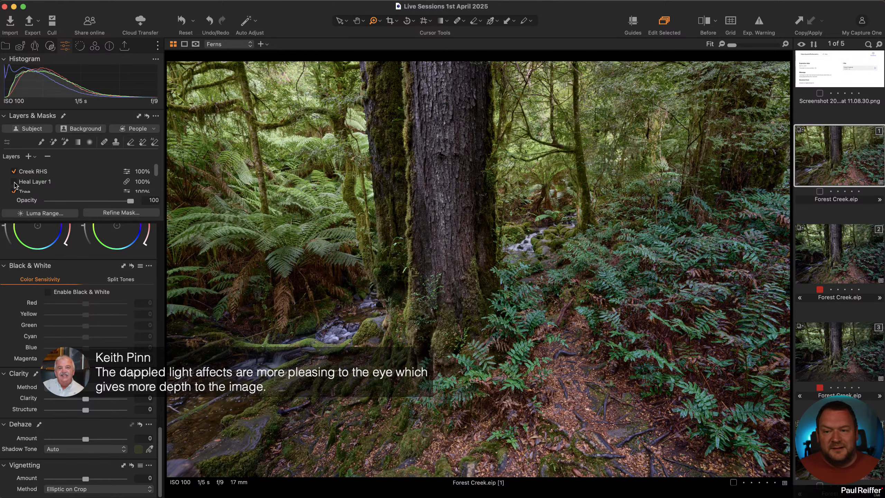
left_click(14, 182)
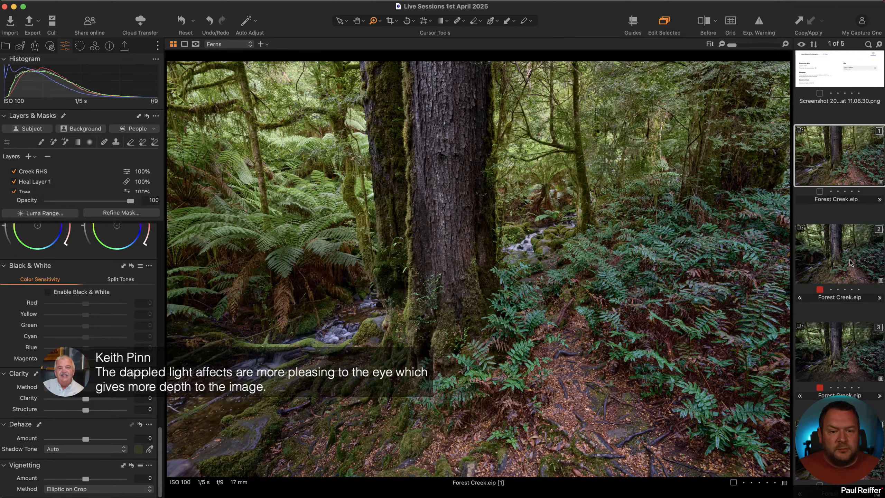
left_click(843, 330)
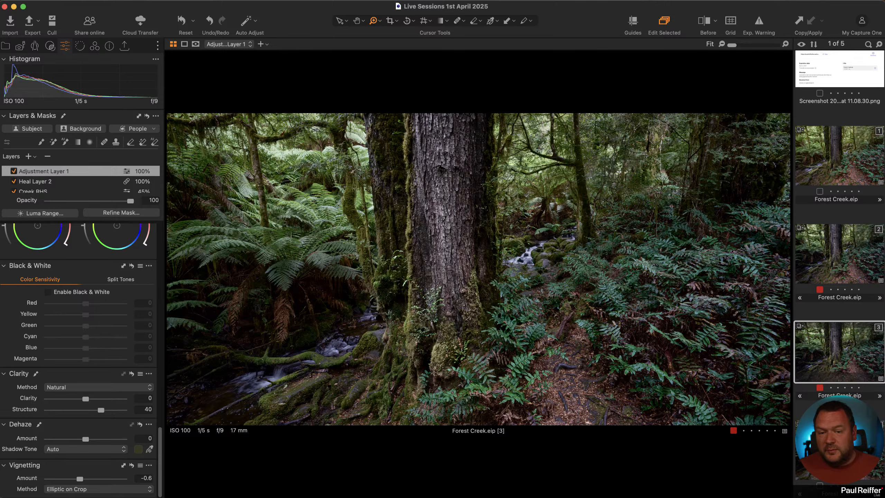
left_click(854, 149)
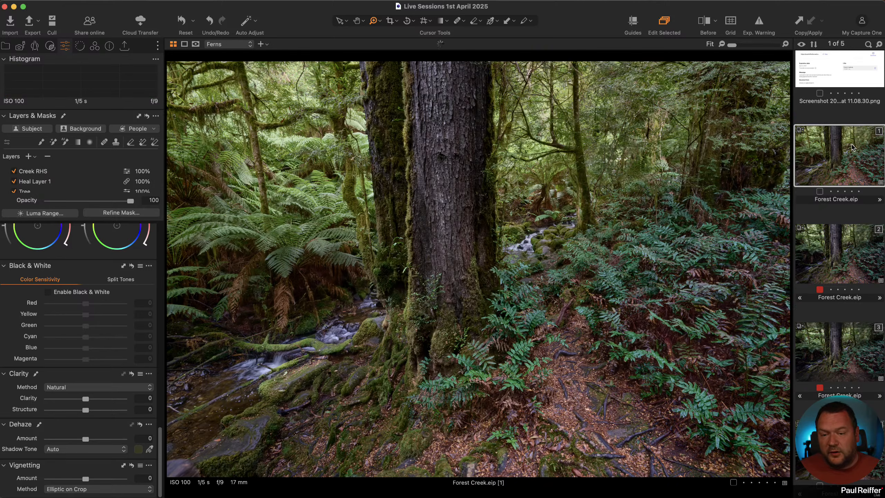
Step: View the third Forest Creek variant again and open the user collection containing the Dome and Rhine photos
left_click(851, 350)
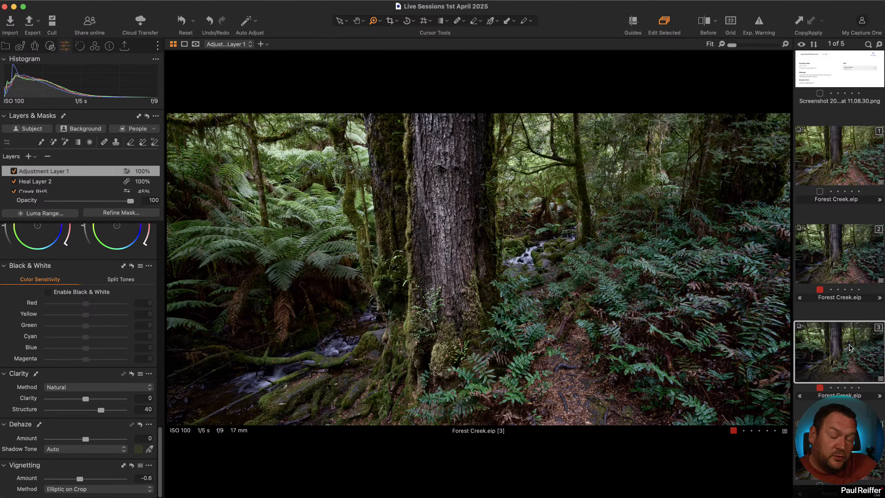
left_click(5, 46)
left_click(57, 167)
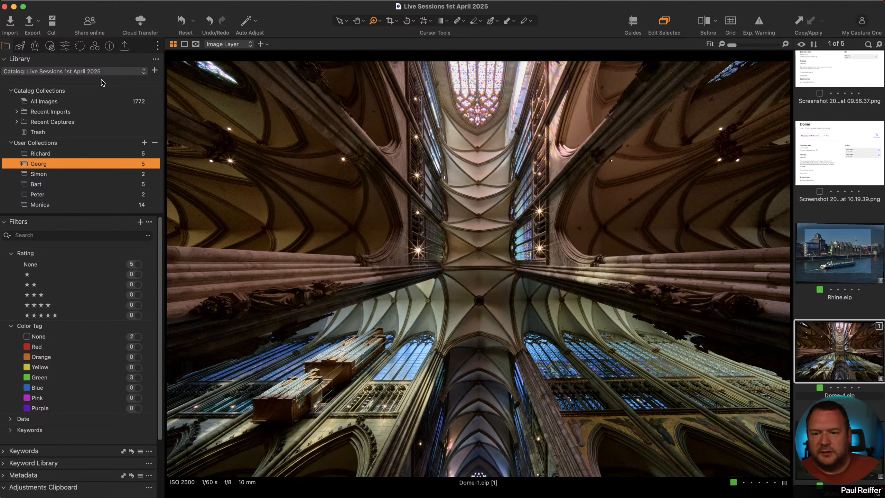
Step: Try the Linear Response curve on the first Dome-1 variant and set the curve back to Auto
left_click(94, 46)
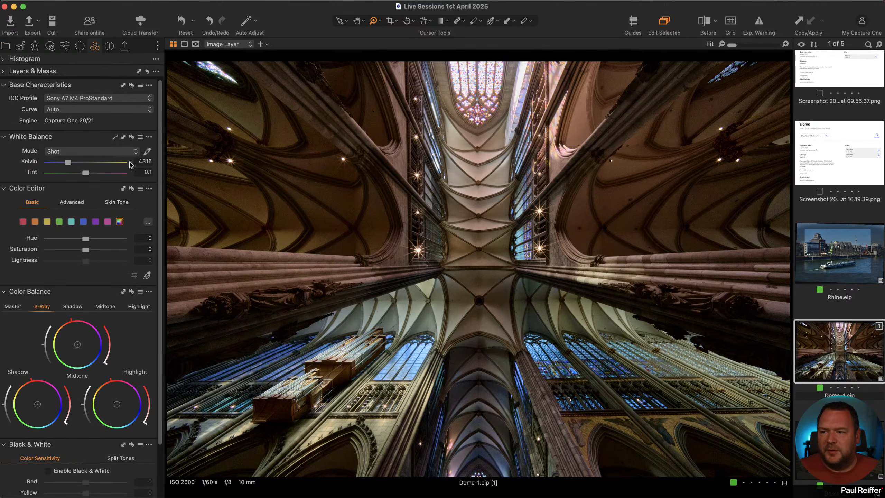
left_click(82, 111)
left_click(61, 152)
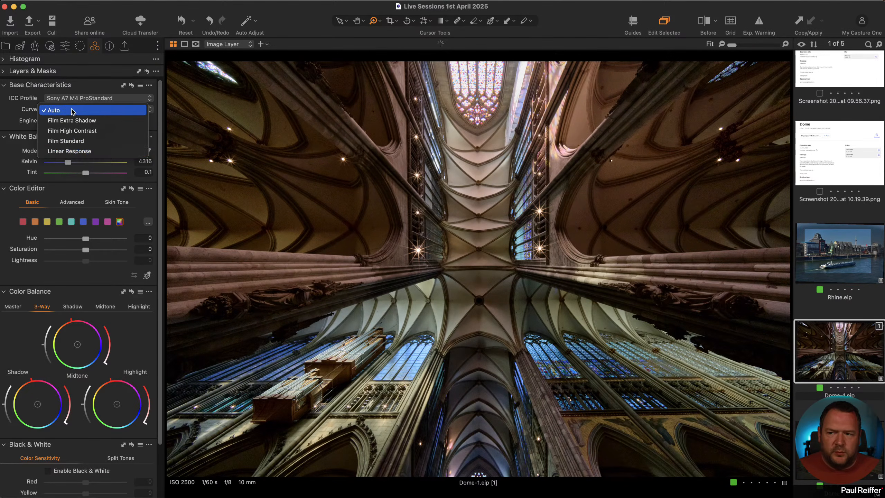
left_click(54, 110)
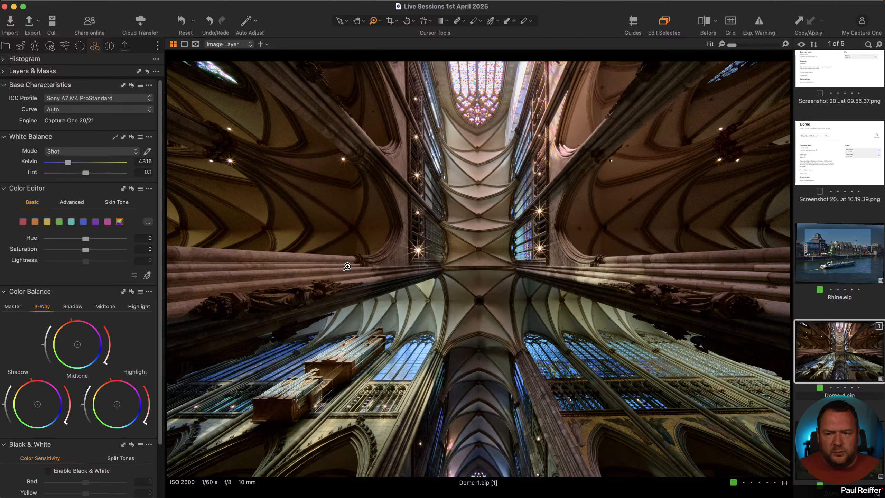
Step: Clone the first Dome-1 variant, keeping its adjustments
right_click(829, 352)
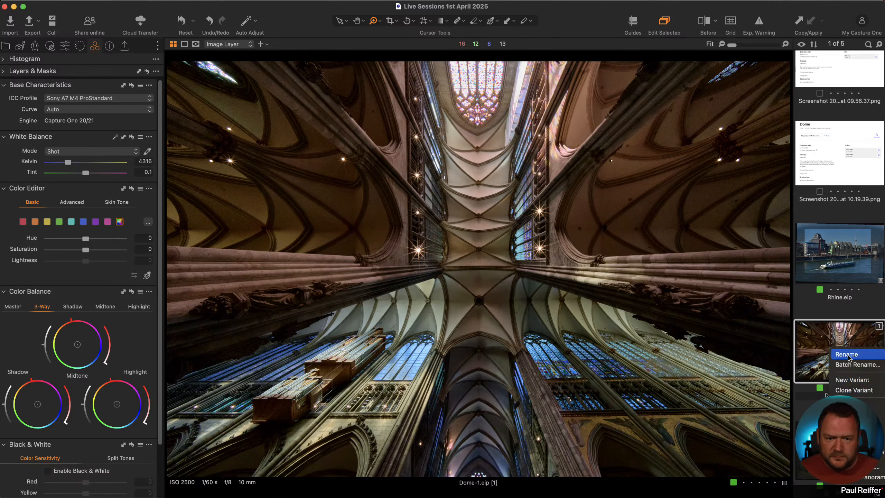
left_click(840, 391)
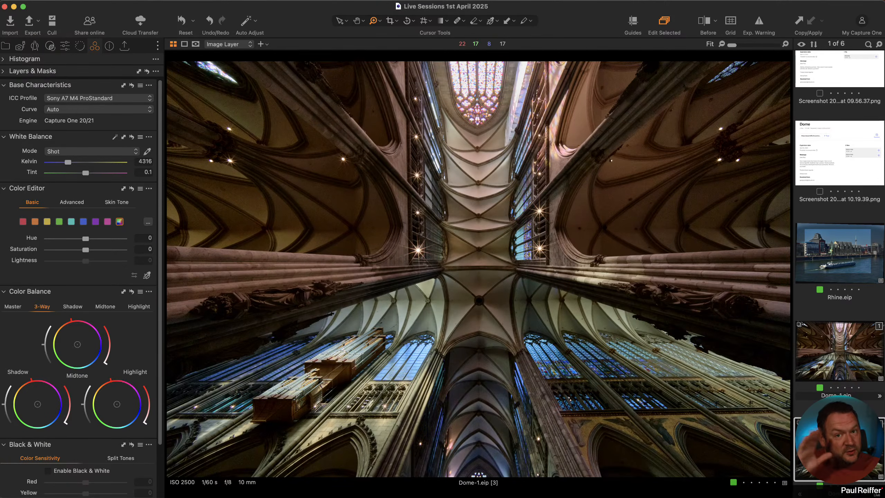
scroll(840, 348, "down", 3)
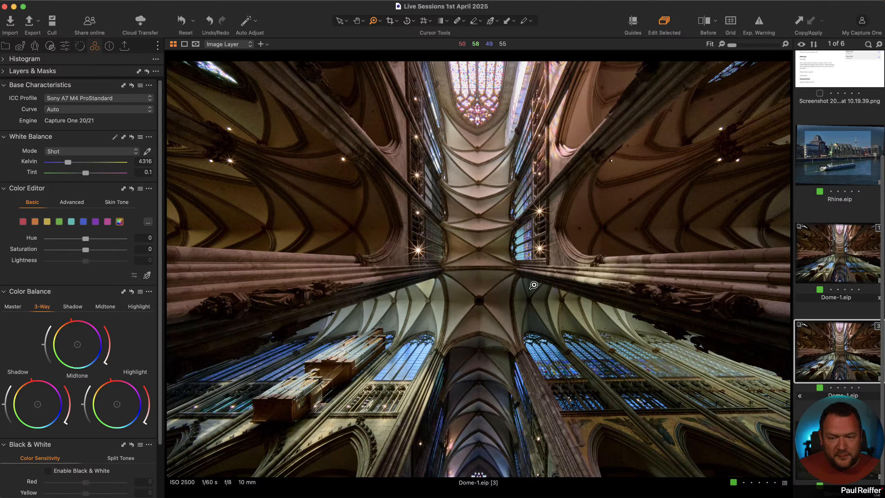
Step: Compare the cloned variant's stained-glass window before and after the edit in split view at 200%, with the divider through the window's centre
key("y")
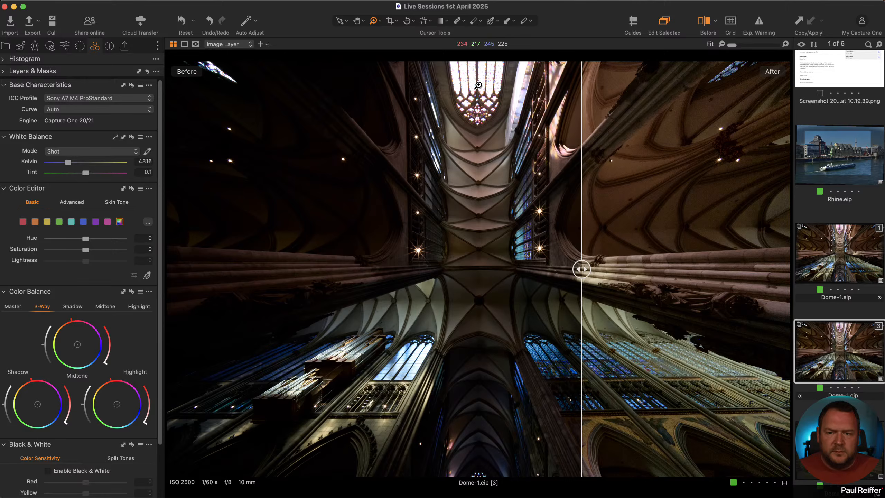
left_click(477, 83)
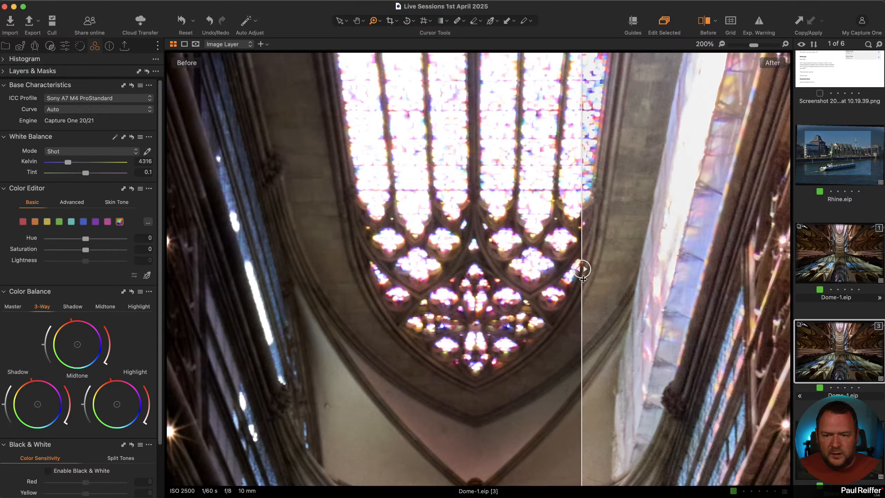
key("v")
left_click_drag(581, 268, 474, 341)
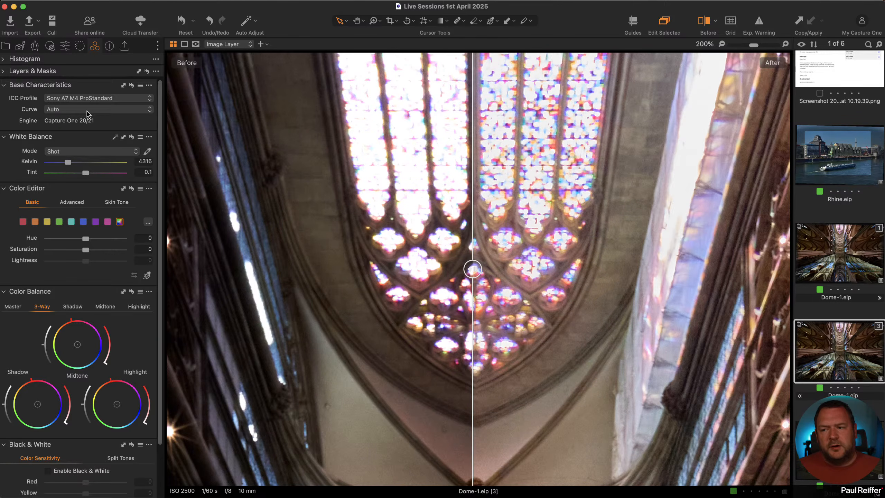
Step: Create a new unedited variant of Dome-1 and tag the cloned third variant red
right_click(824, 344)
left_click(861, 382)
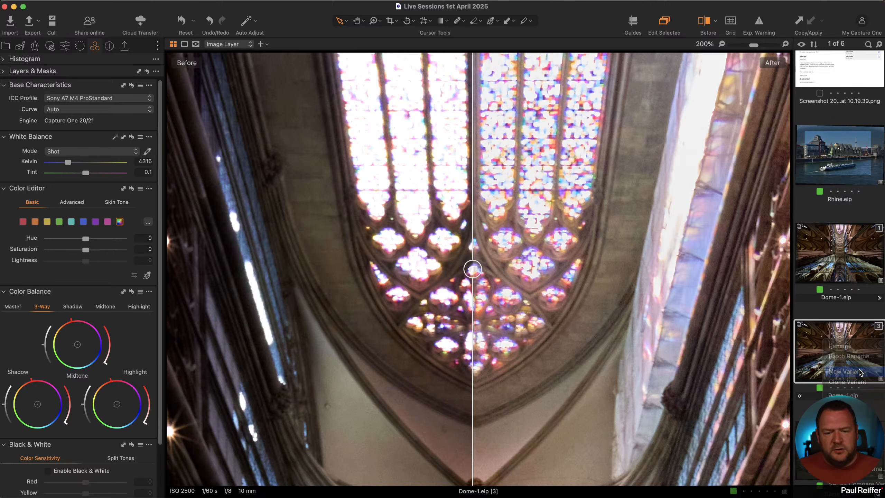
key("minus")
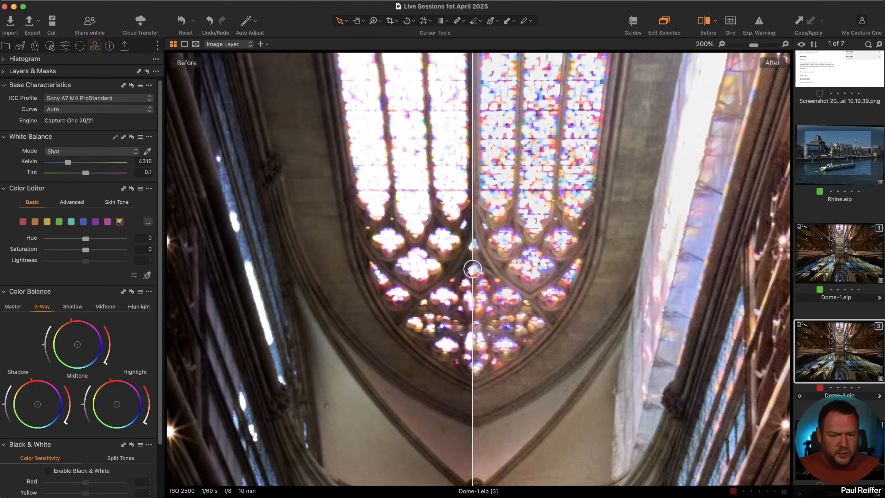
Step: Set the curve of the new fourth Dome-1 variant to Linear Response
key("Right")
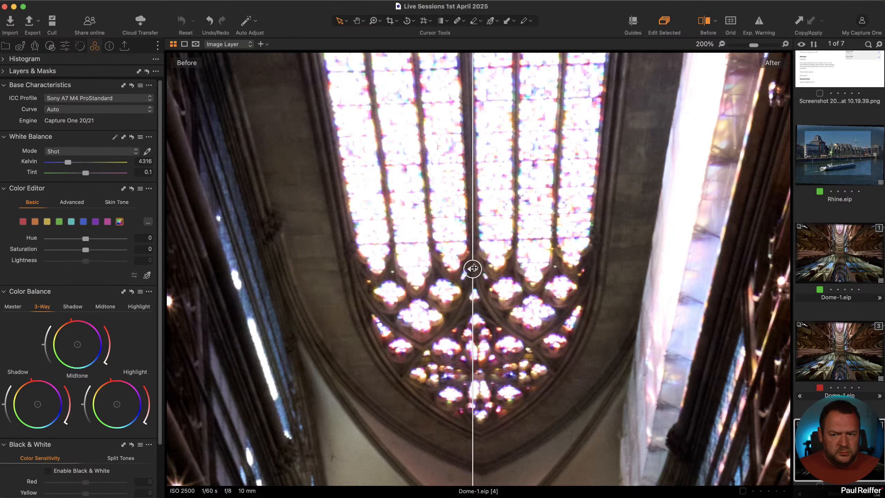
mouse_move(474, 268)
left_mouse_down()
mouse_move(636, 267)
mouse_move(405, 269)
mouse_move(470, 269)
left_mouse_up()
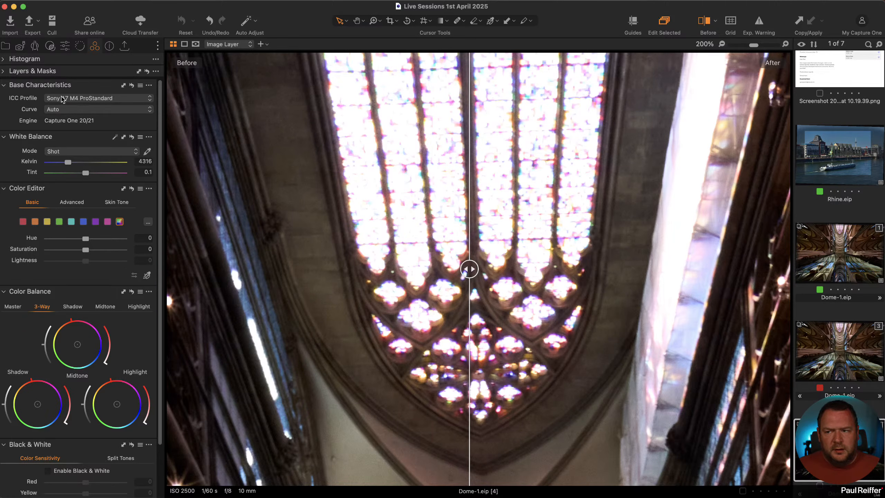
left_click(58, 111)
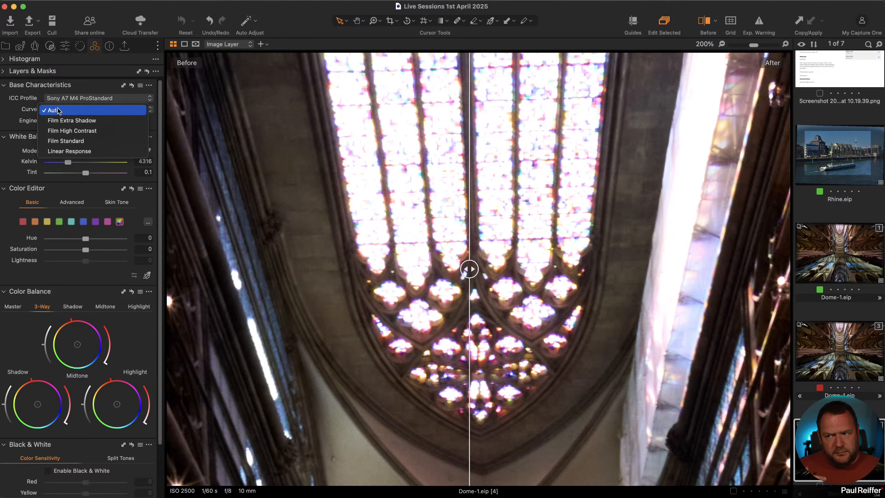
left_click(66, 152)
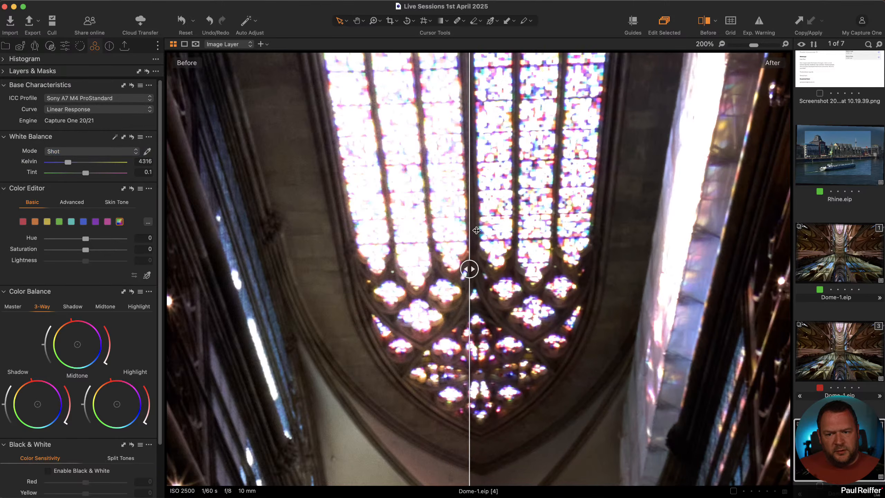
Step: Compare the stained-glass window before and after the Linear Response curve, and against the edited third variant
left_click_drag(470, 269, 324, 269)
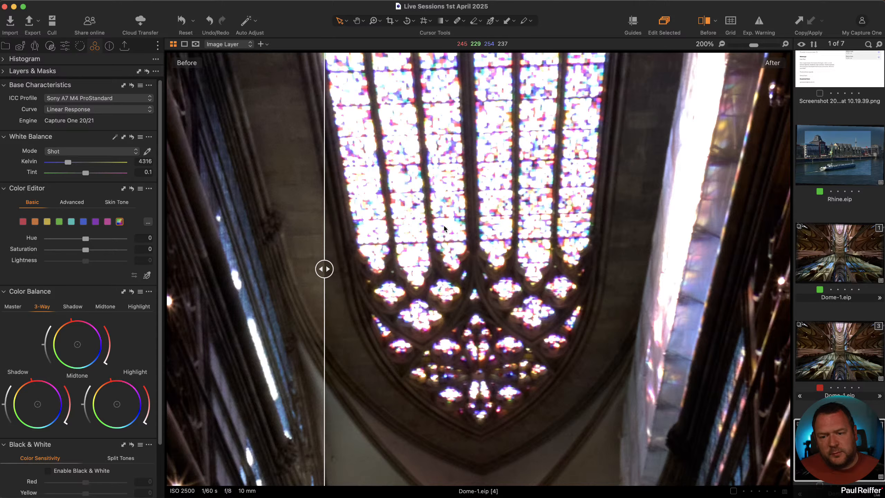
left_click_drag(324, 269, 443, 286)
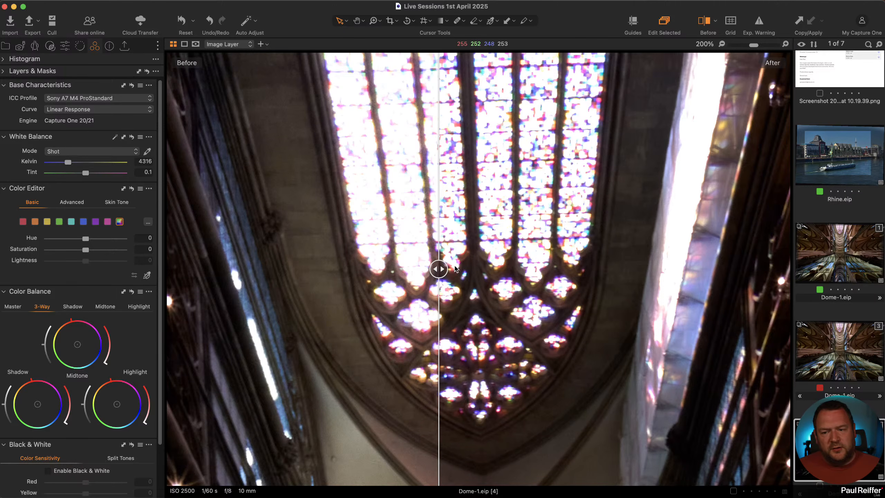
left_click_drag(438, 268, 778, 292)
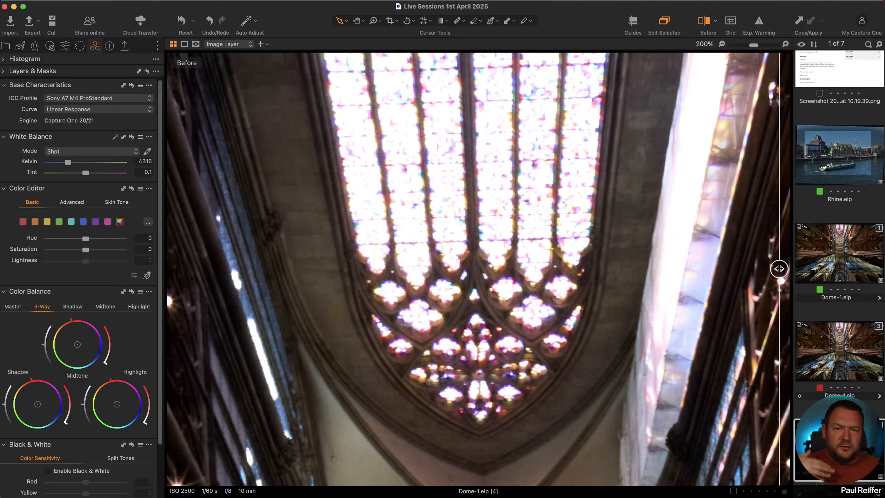
left_click_drag(780, 268, 168, 269)
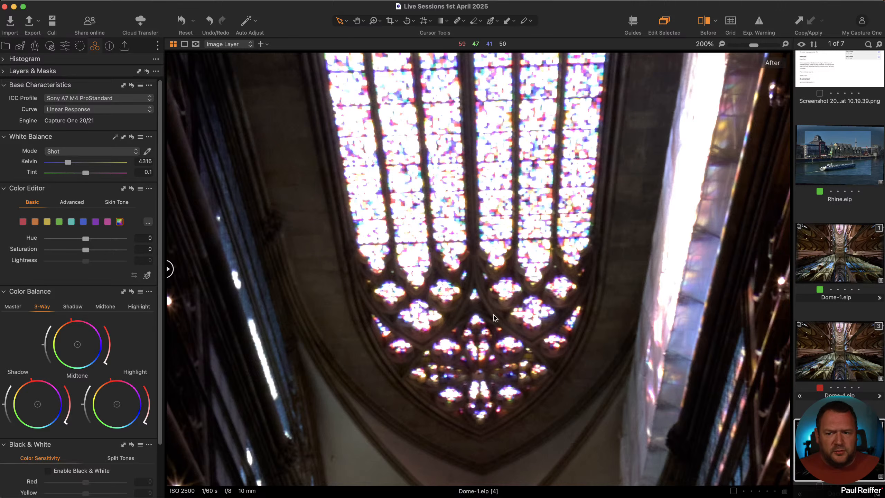
left_click(846, 353)
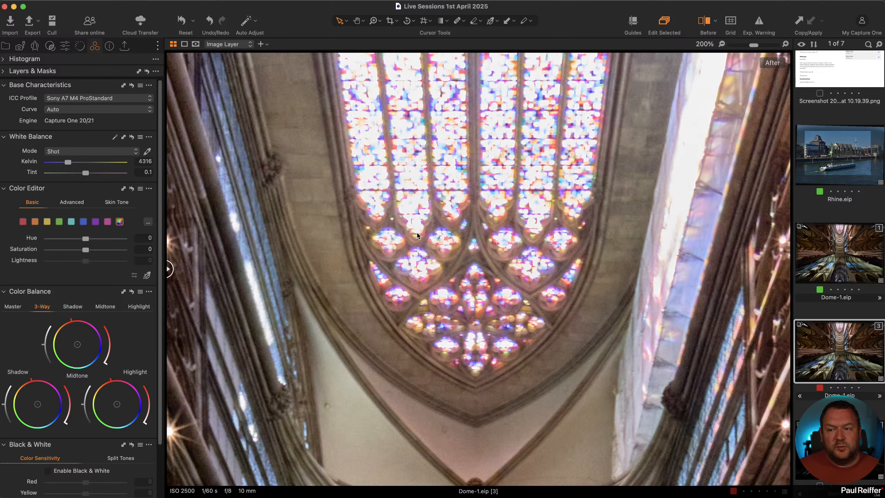
Step: Review the third variant's Exposure and High Dynamic Range settings, viewing the full image and the window area at 100%
left_click(64, 47)
scroll(92, 365, "up", 20)
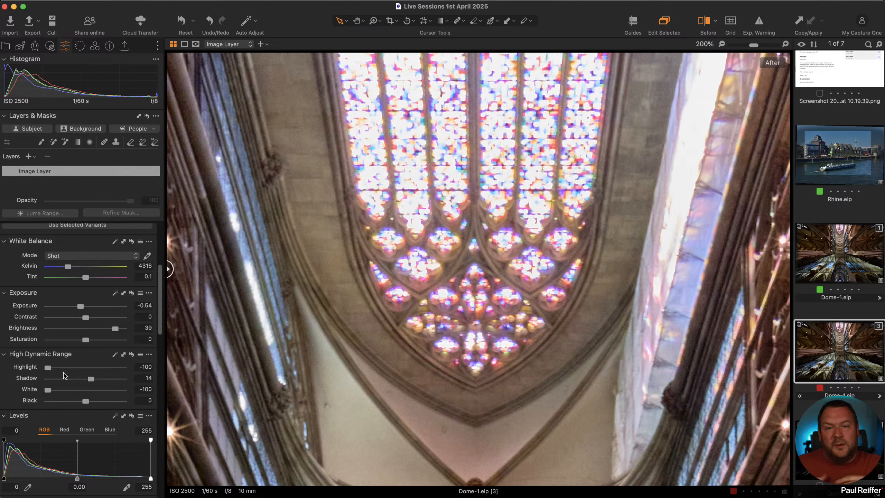
double_click(453, 336)
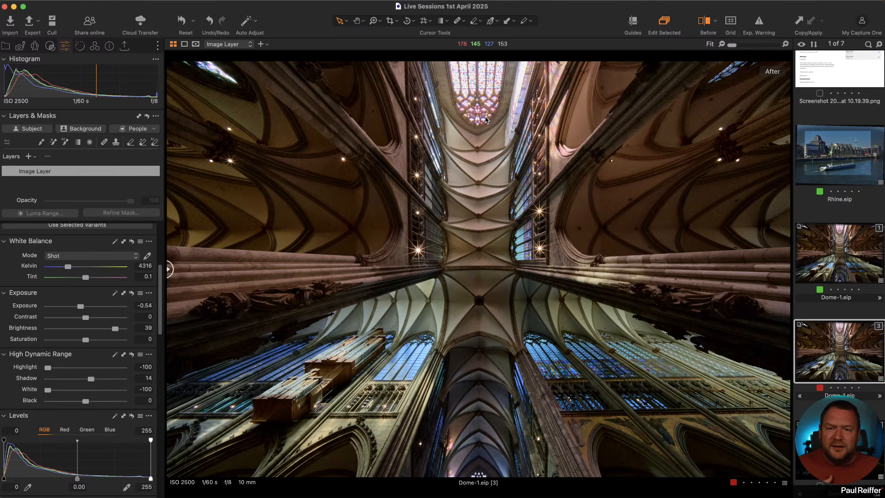
key("h")
left_click(475, 101)
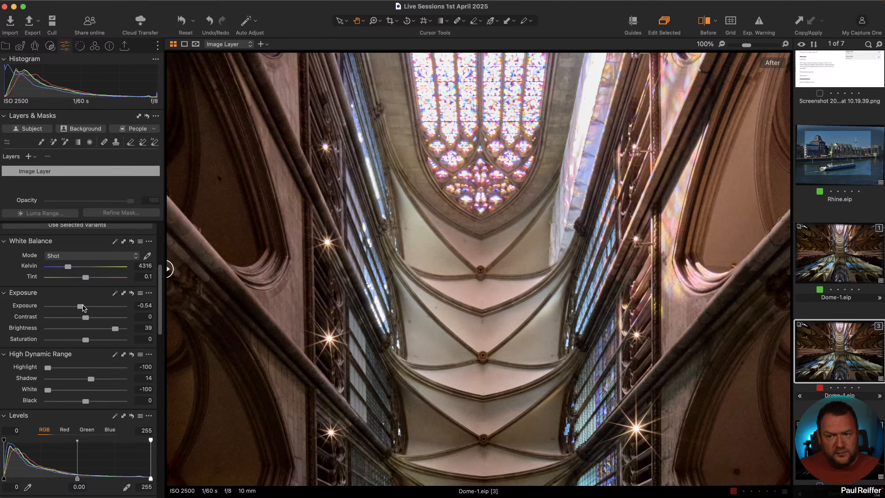
Step: Check the effect of Exposure and Brightness by resetting each to 0 and undoing each reset
double_click(26, 307)
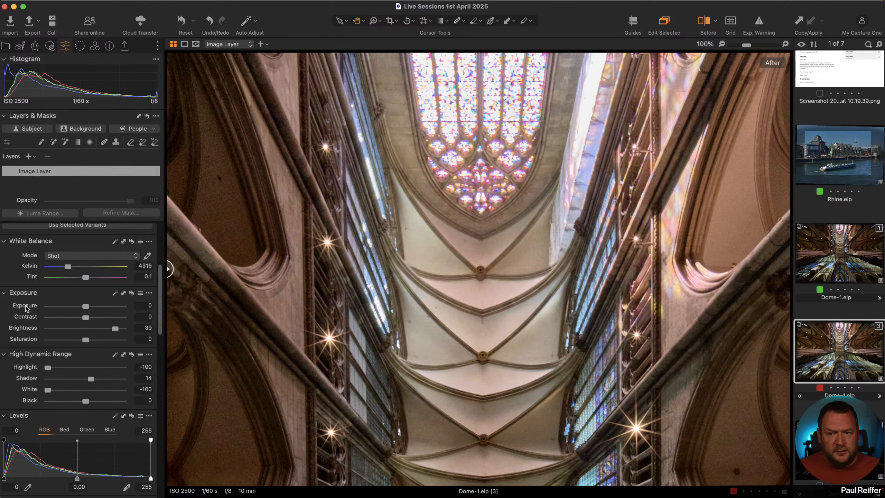
key("super+z")
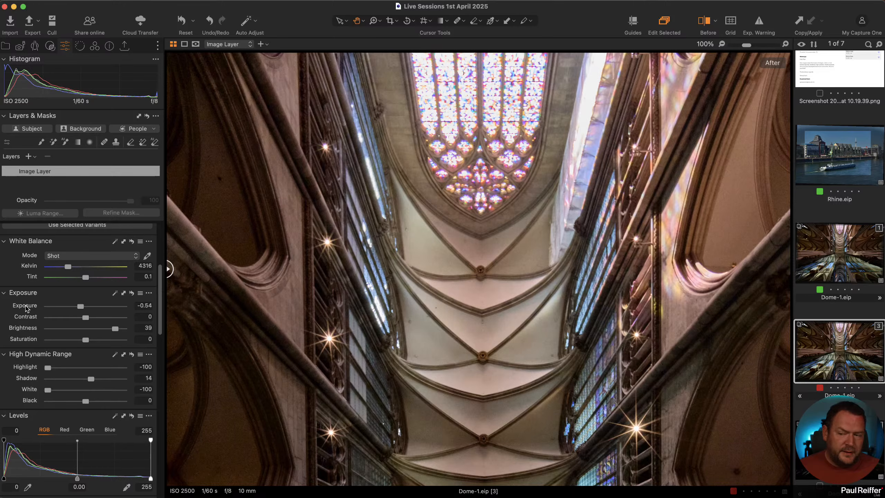
double_click(28, 328)
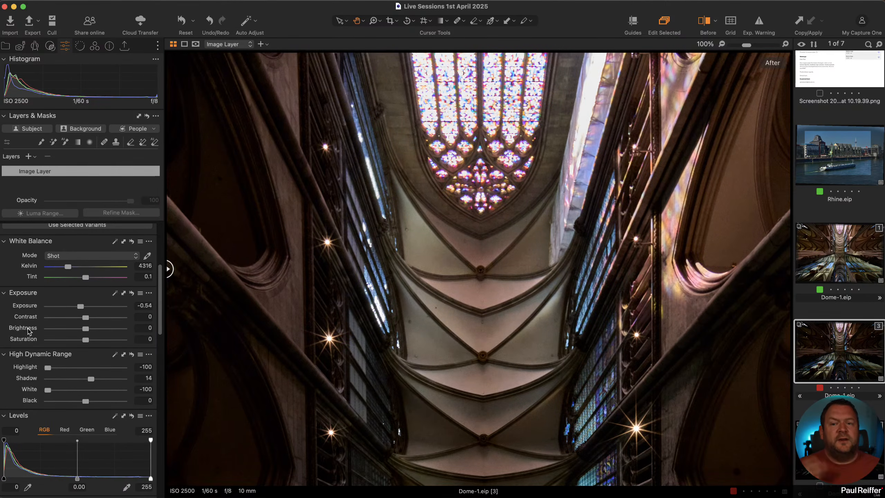
key("super+z")
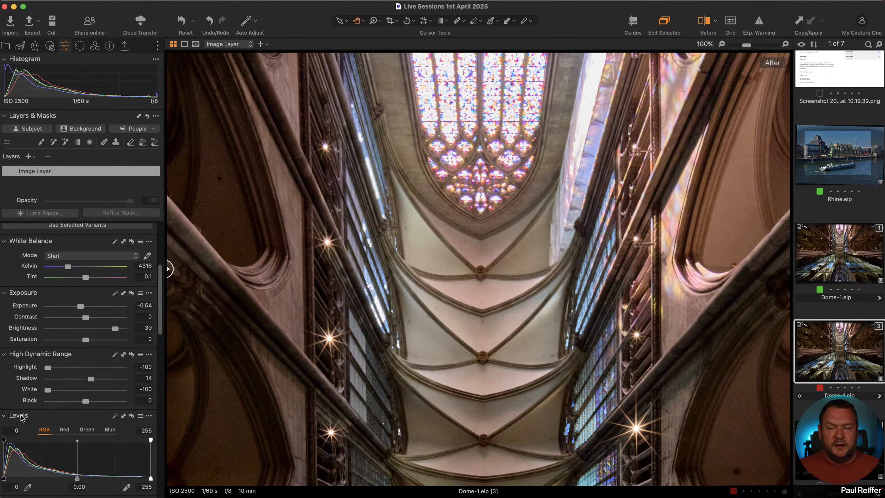
Step: Check the effect of White and Highlight by resetting each to 0 and undoing each reset
double_click(30, 389)
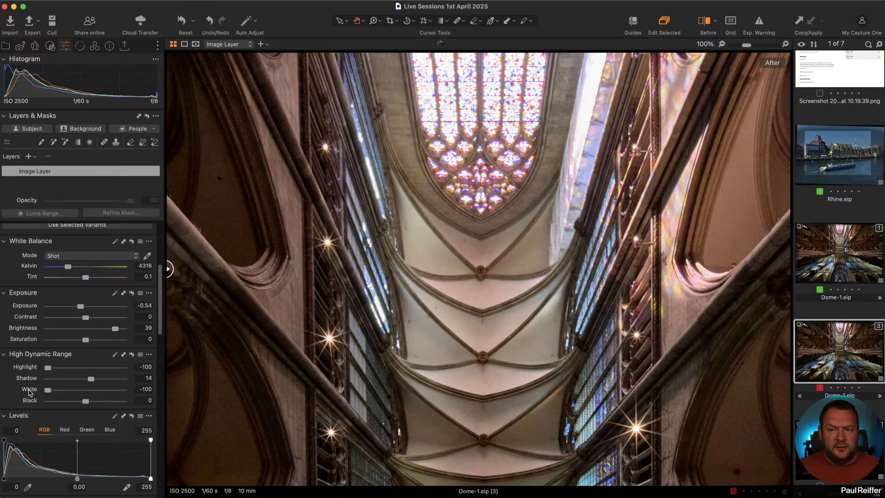
key("super+z")
double_click(25, 367)
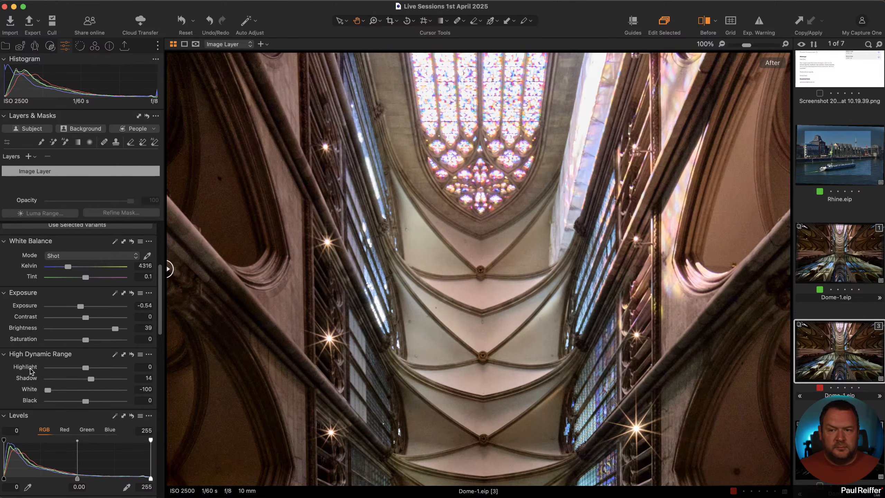
key("super+z")
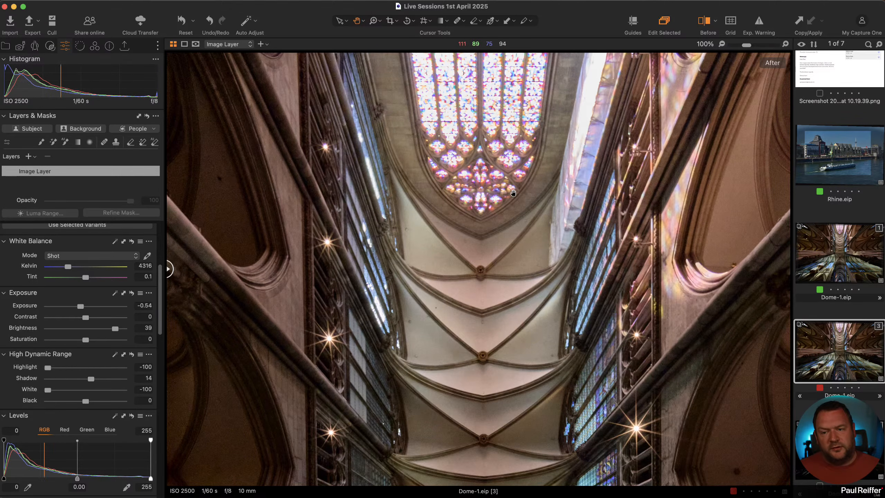
Step: Move the third Dome-1 variant's image layer adjustments to a new layer
left_click(509, 264)
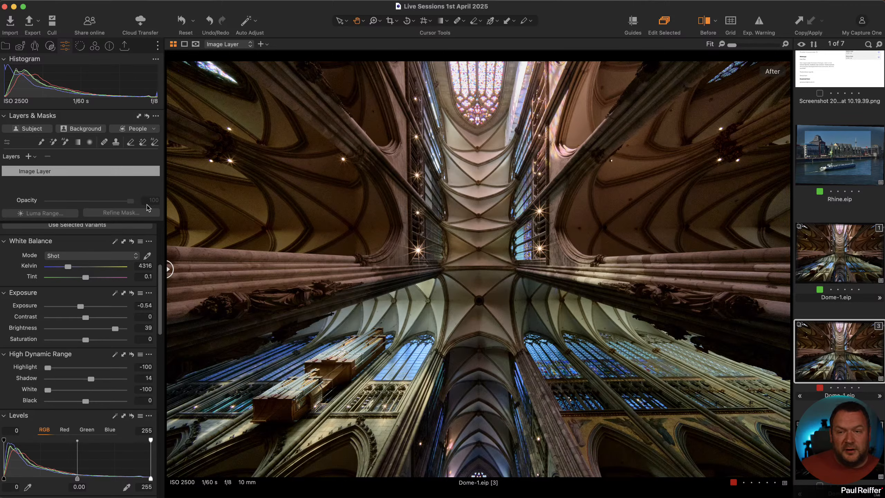
right_click(79, 174)
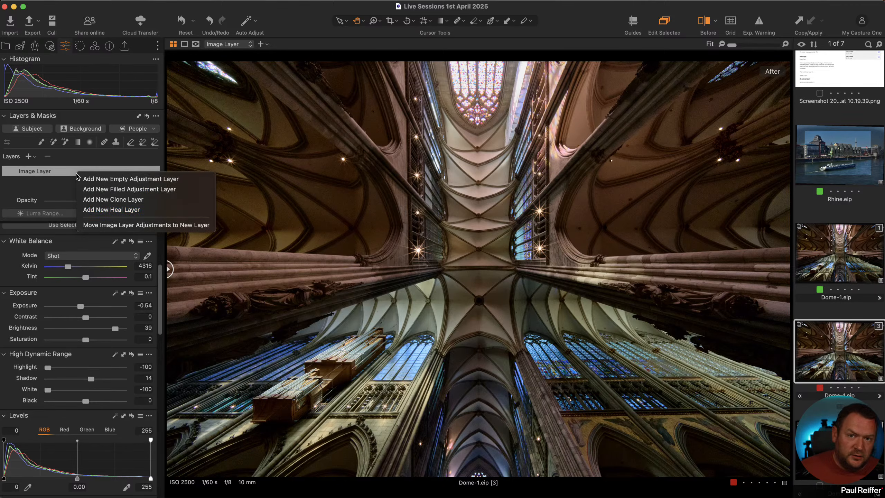
left_click(139, 225)
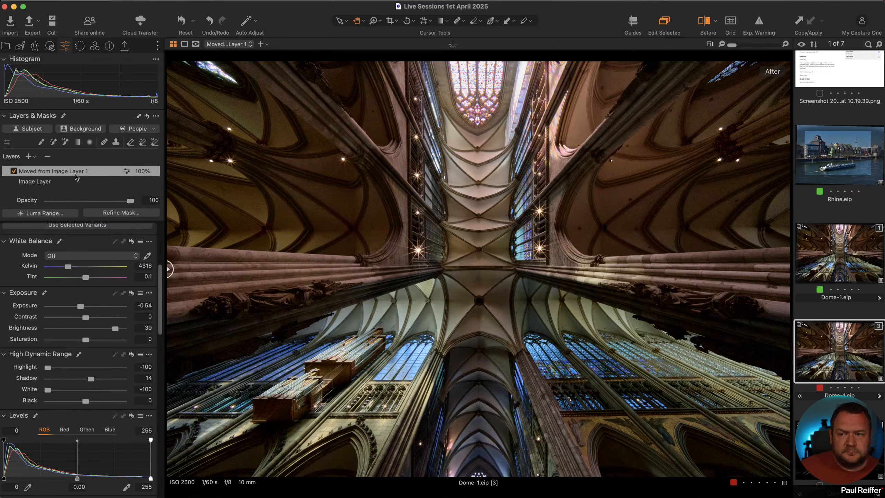
Step: Compare the adjustment values on the Image Layer with those on the layer holding the moved adjustments
right_click(66, 181)
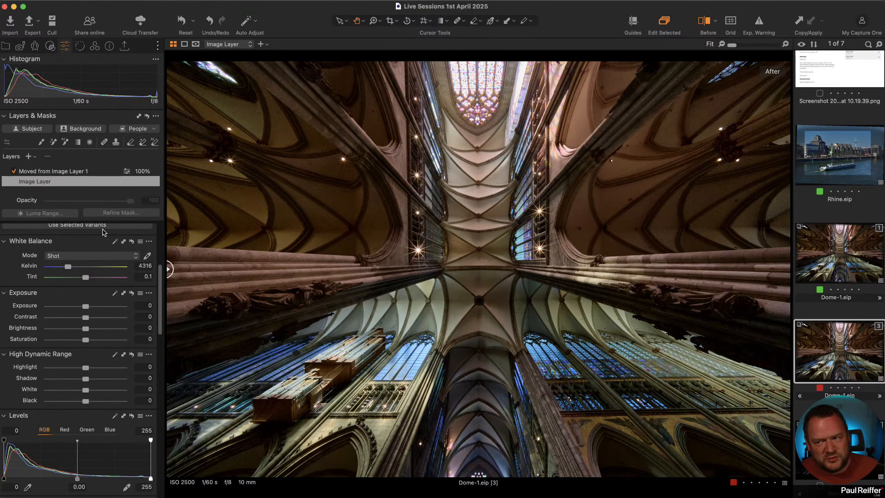
right_click(93, 182)
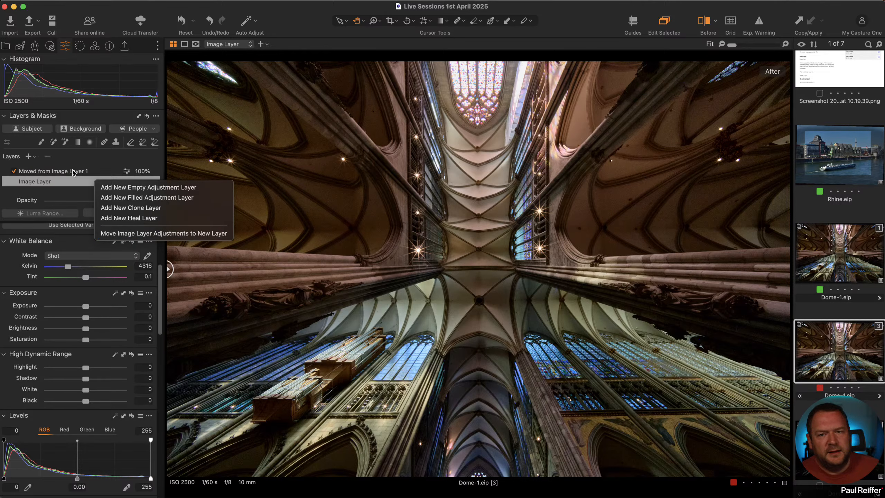
left_click(68, 191)
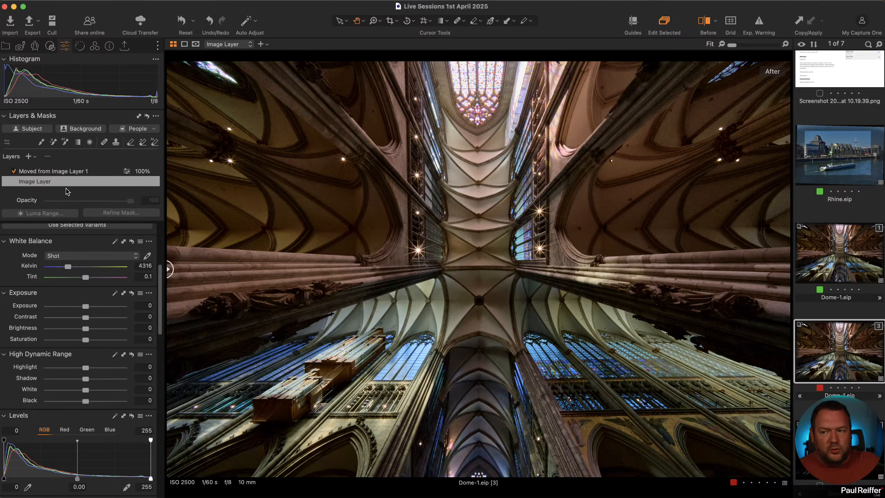
left_click(72, 173)
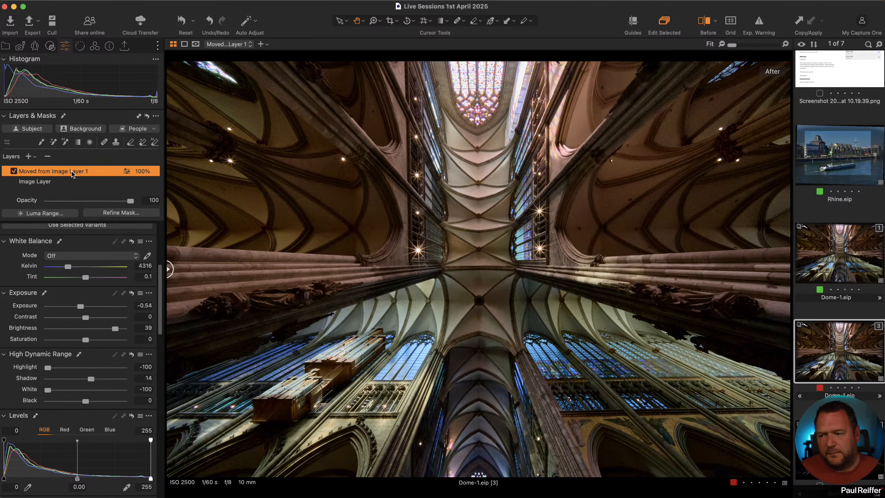
left_click(76, 183)
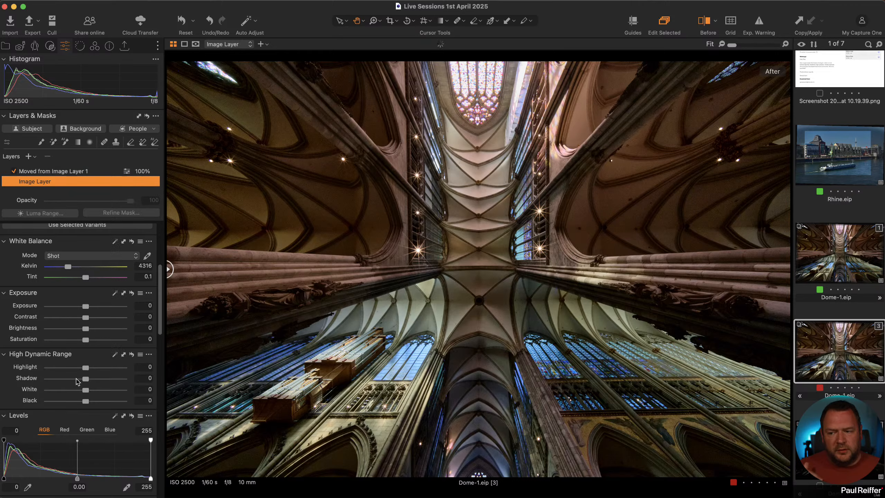
left_click(61, 171)
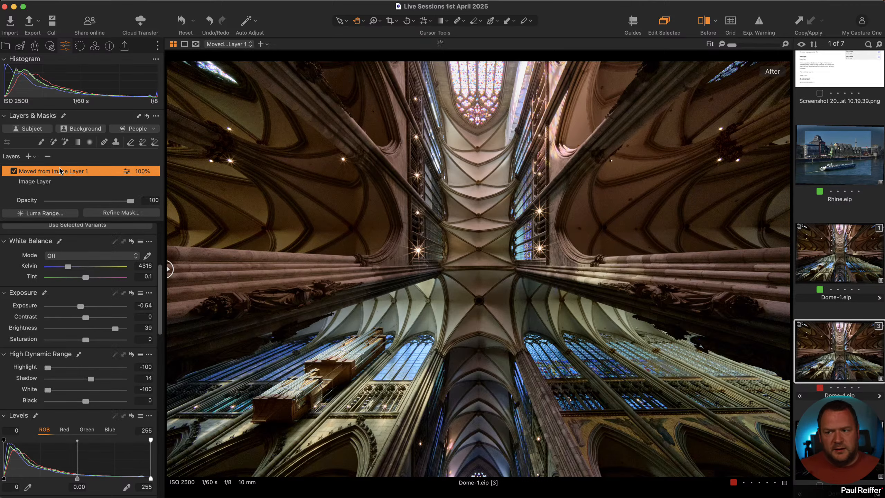
mouse_move(130, 201)
left_mouse_down()
mouse_move(75, 201)
mouse_move(130, 205)
left_mouse_up()
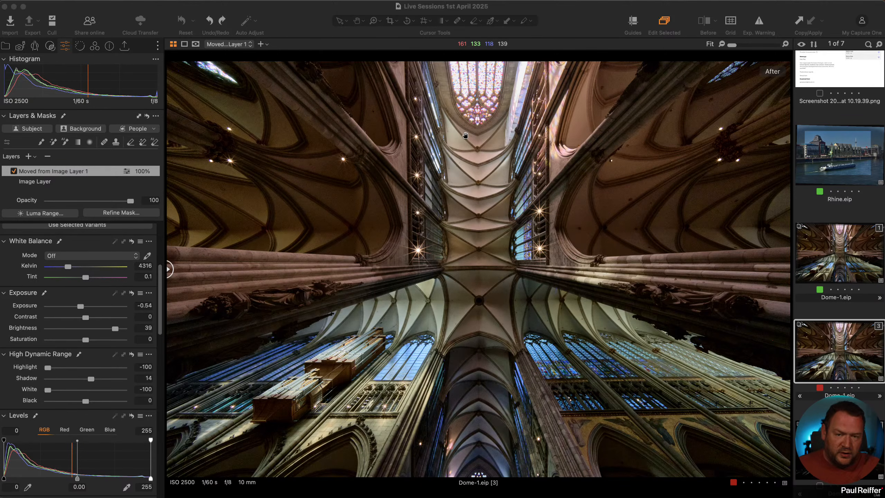
Step: Compare the first and third Dome-1 variants side by side, and return to viewing the third variant alone
left_click(818, 252, "super")
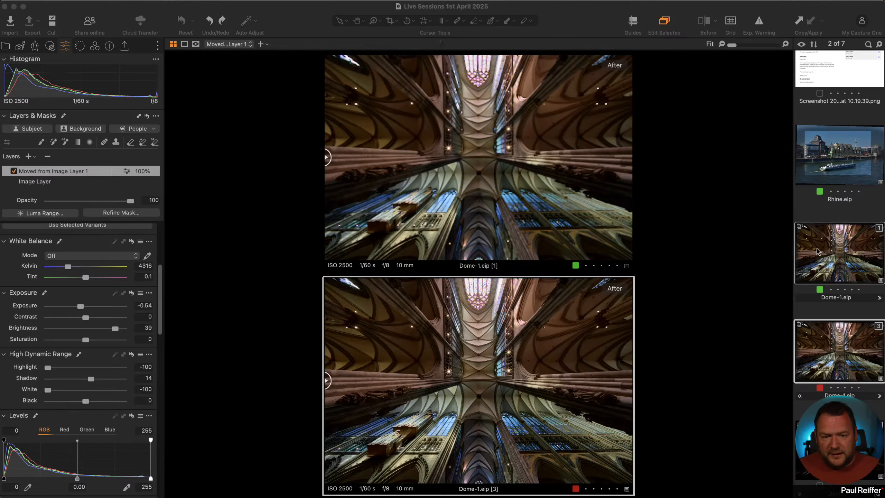
left_click(558, 155)
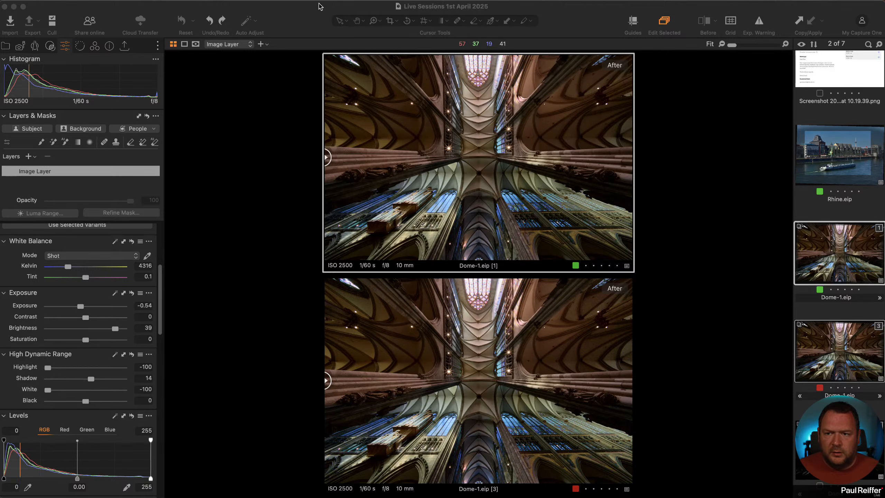
left_click(314, 20)
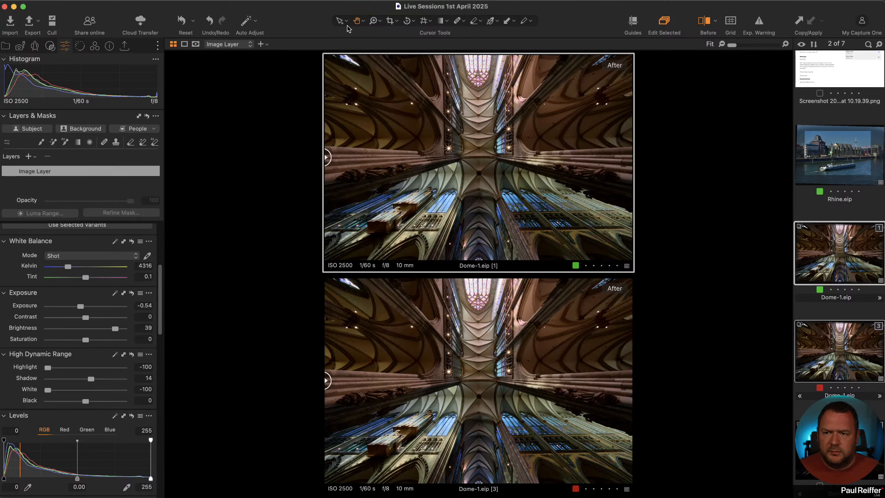
right_click(415, 101)
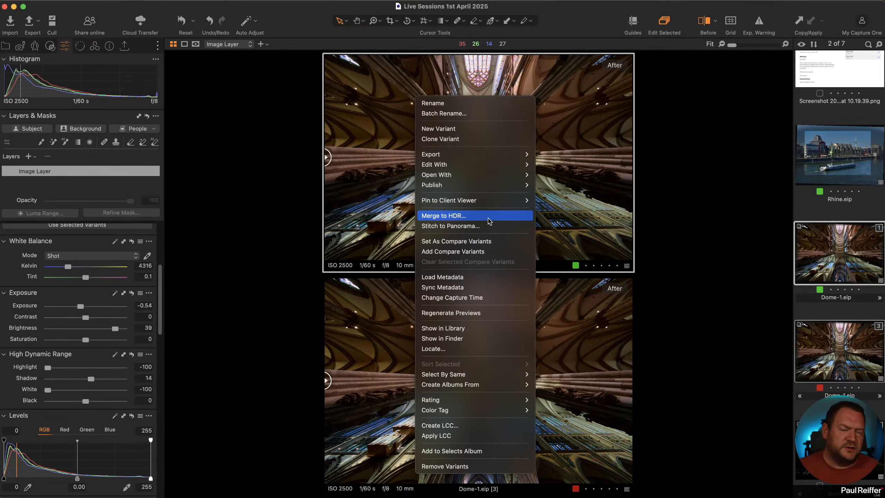
left_click(576, 11)
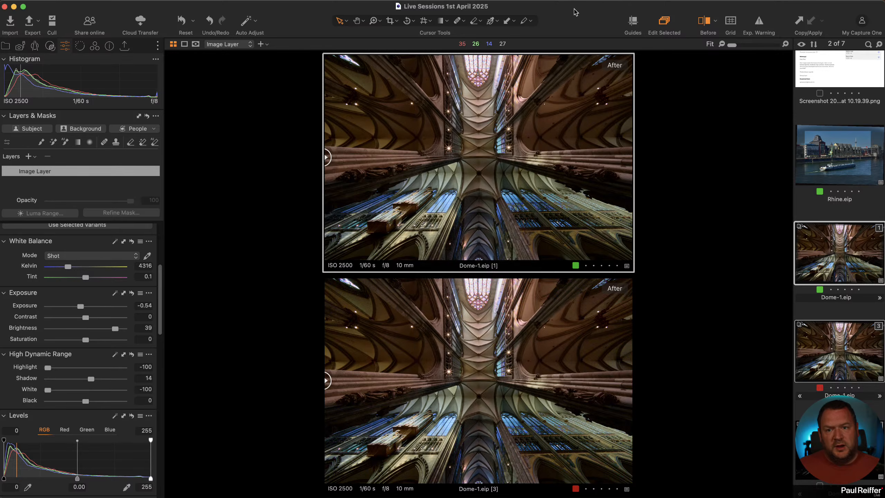
left_click(800, 207)
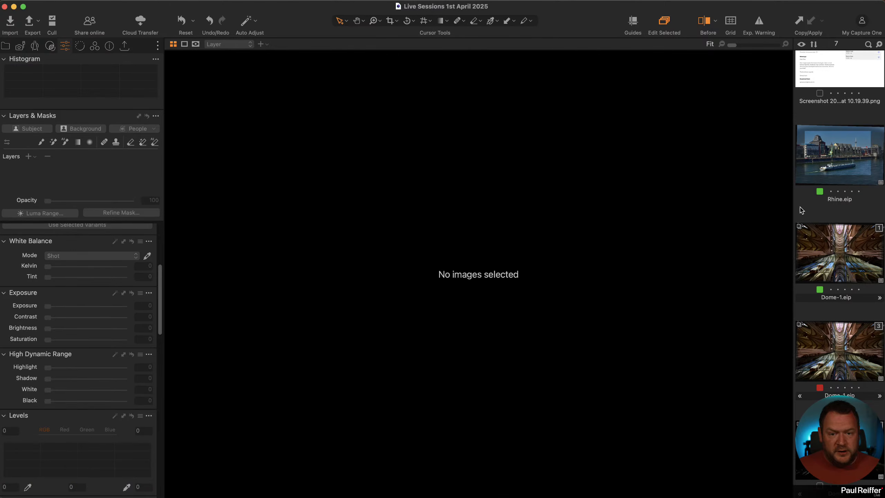
left_click(857, 340)
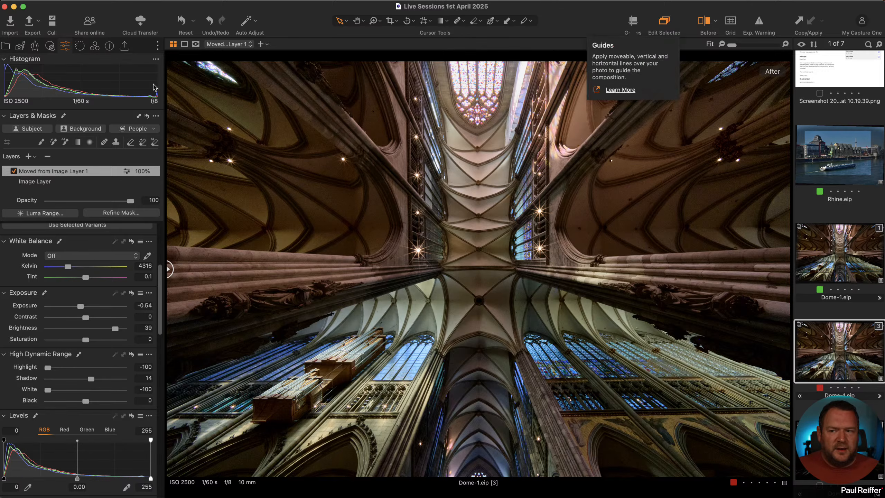
Step: Review the third variant's crop, rotation and lens settings, including both the slider and guide options of Keystone
left_click(35, 46)
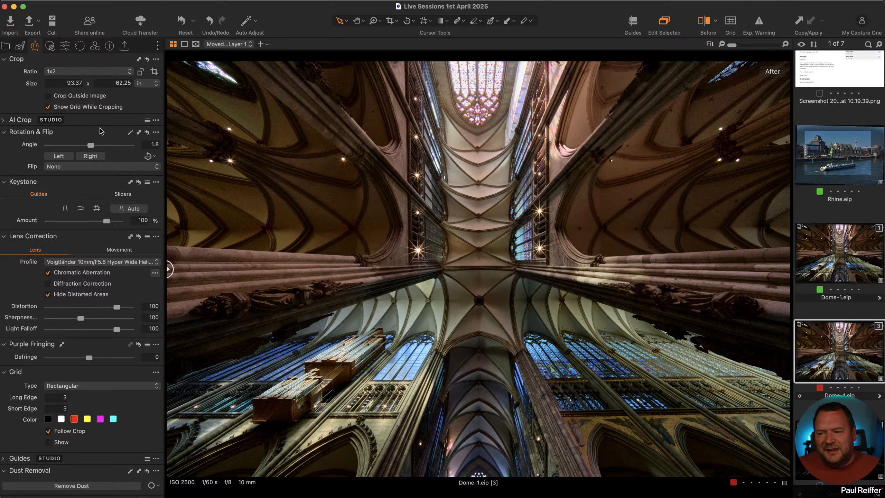
left_click(122, 194)
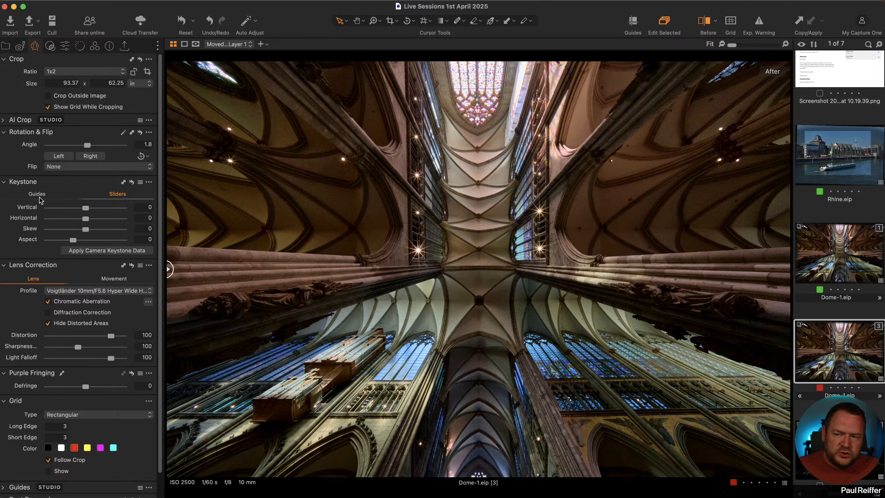
left_click(38, 194)
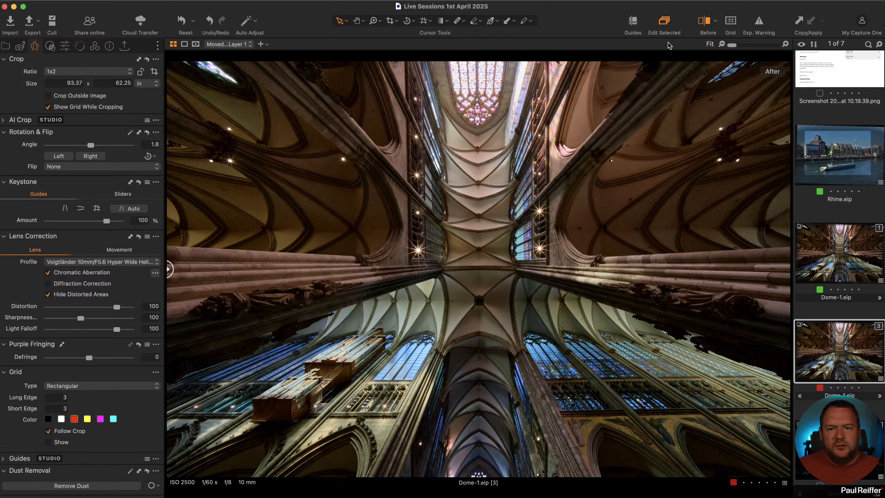
Step: Show the composition guides and align the horizontal guide with the column joints near the lower tip of the stained-glass window
left_click(633, 22)
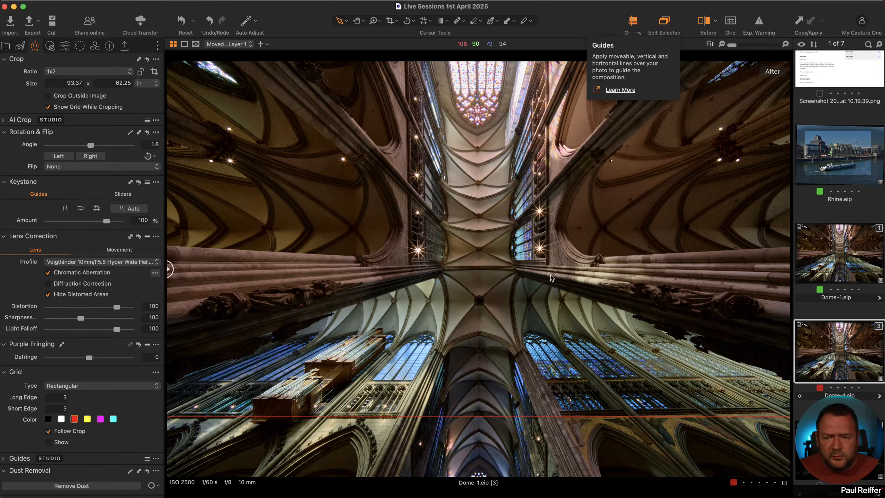
left_click_drag(537, 417, 563, 408)
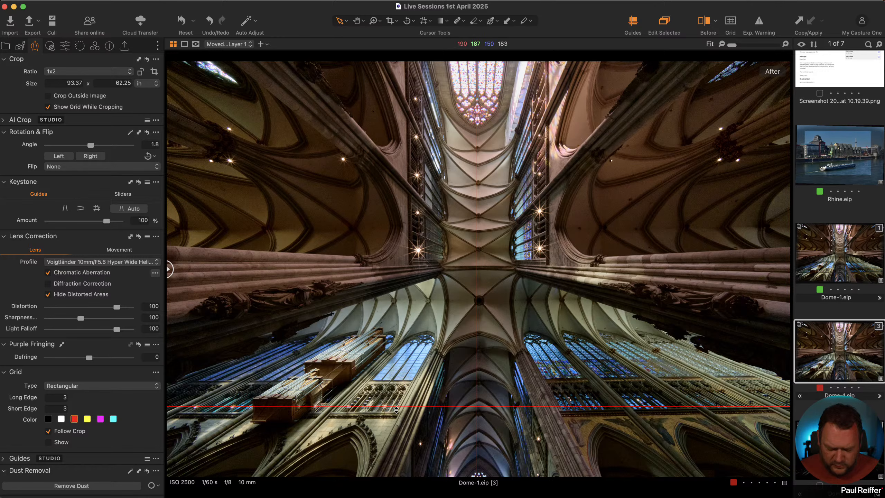
left_click_drag(415, 406, 388, 142)
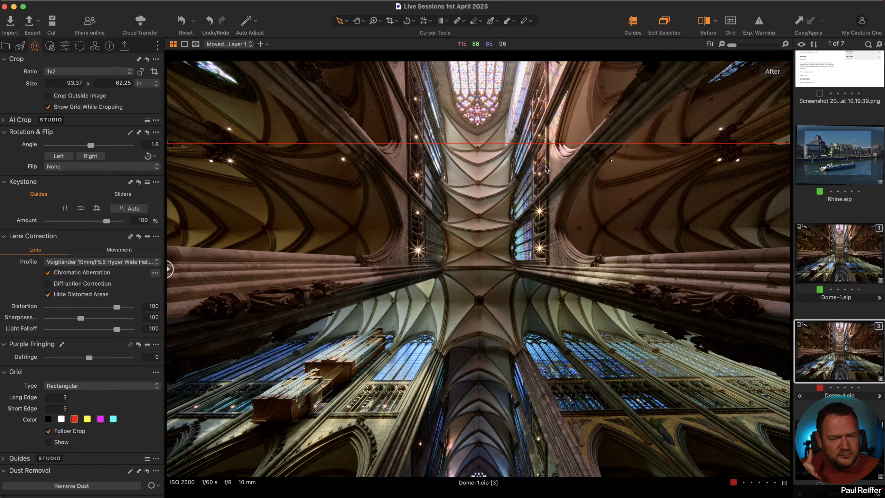
key("z")
left_click_drag(352, 88, 661, 203)
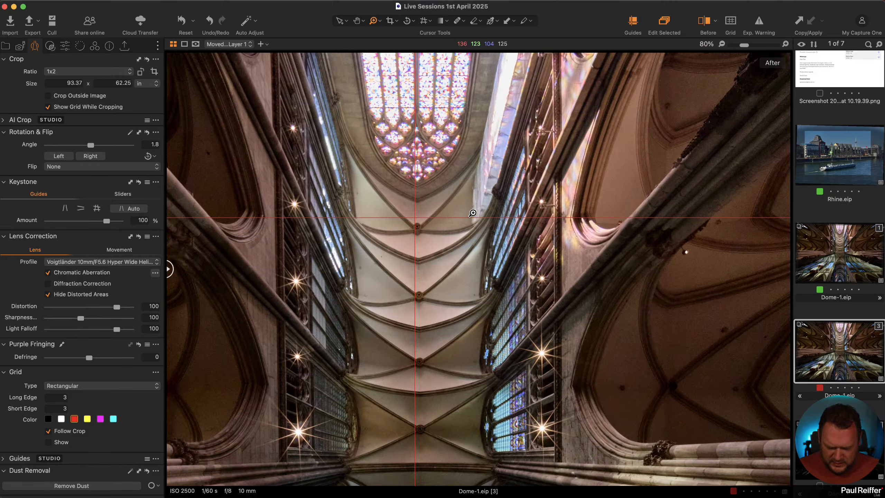
key("v")
left_click_drag(473, 217, 473, 169)
key("z")
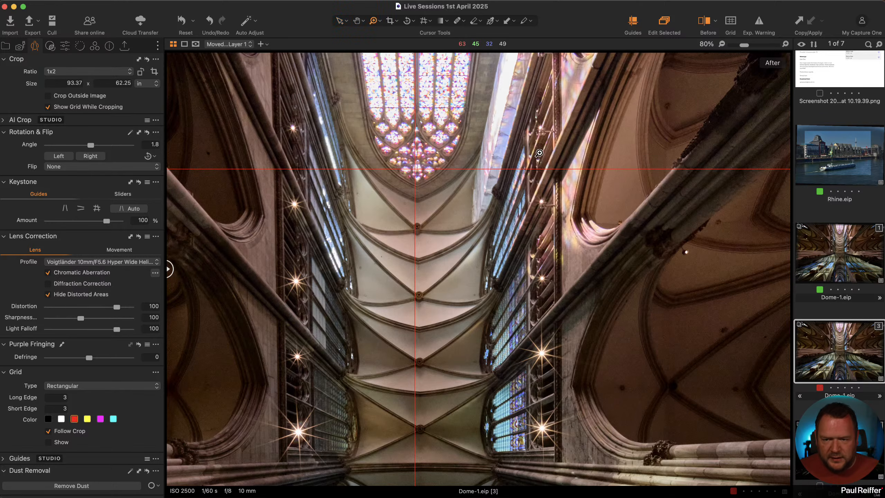
Step: Inspect closely where the horizontal guide crosses the column joint to the right of the stained-glass window
left_click_drag(539, 152, 578, 180)
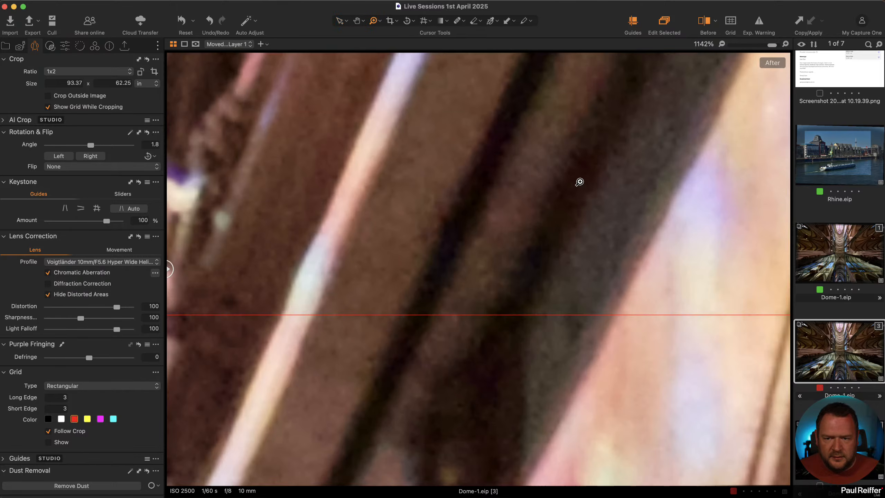
left_click(531, 367, "alt")
left_click(531, 367, "alt")
left_click(531, 367, "alt")
left_click(434, 273, "alt")
left_click(434, 273, "alt")
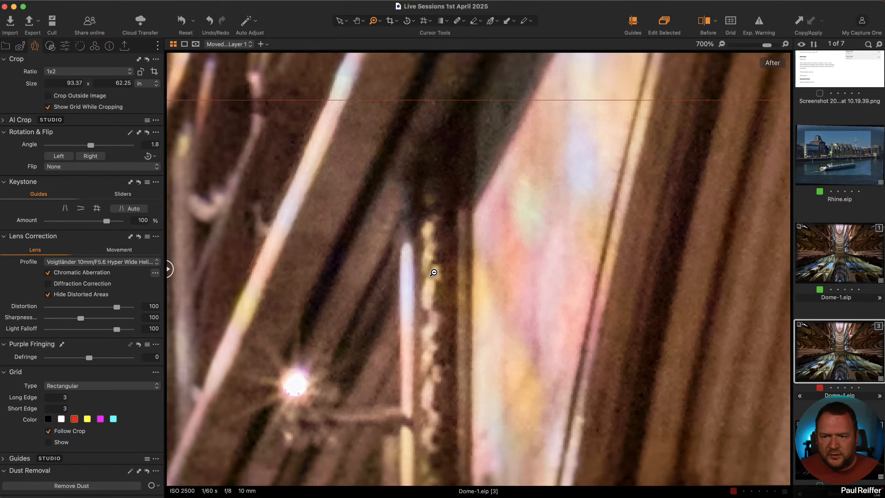
left_click(433, 273, "alt")
left_click_drag(530, 232, 538, 305)
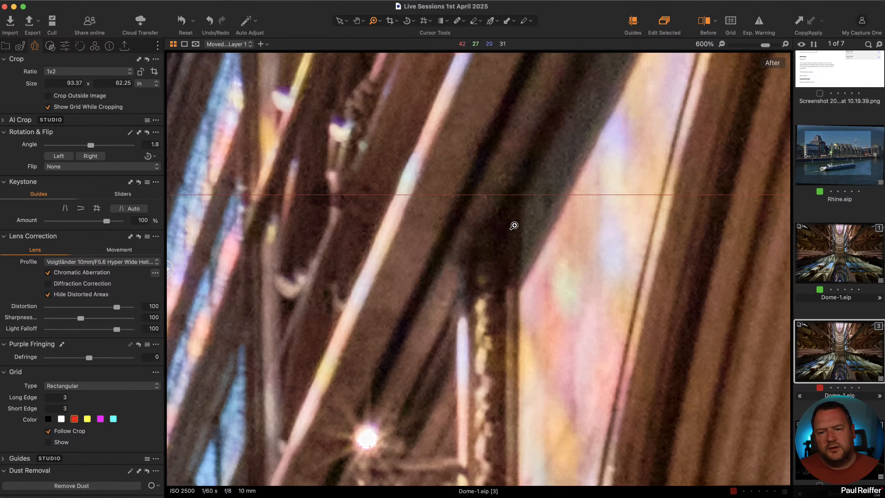
left_click(483, 239, "alt")
left_click(482, 239, "alt")
left_click(482, 240, "alt")
left_click(483, 239, "alt")
left_click(483, 240, "alt")
Step: Inspect the matching column joint left of the stained-glass window against the horizontal guide, and return to the full image
left_click_drag(371, 230, 639, 254)
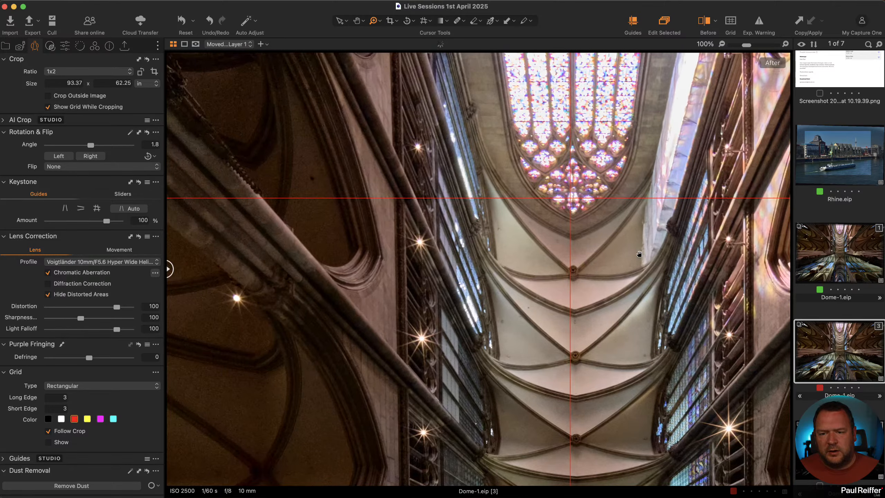
left_click(393, 201)
left_click(393, 200)
left_click(393, 200)
left_click_drag(680, 405, 390, 168)
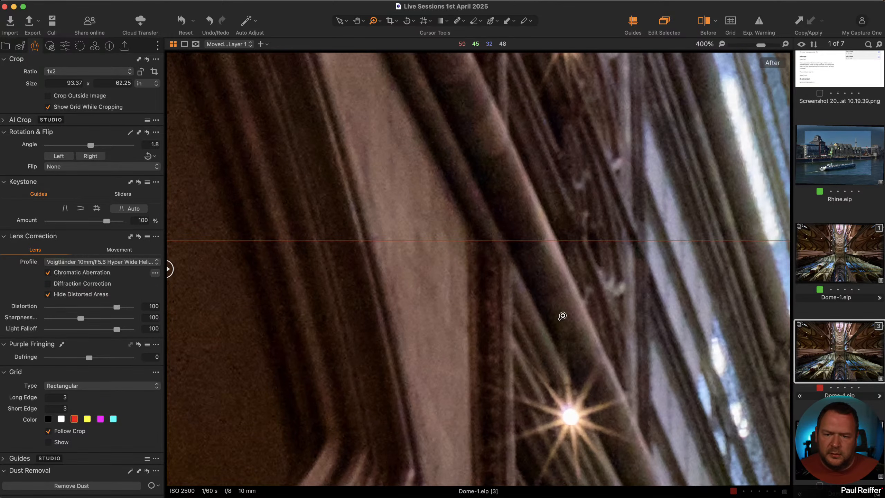
left_click(482, 260, "alt")
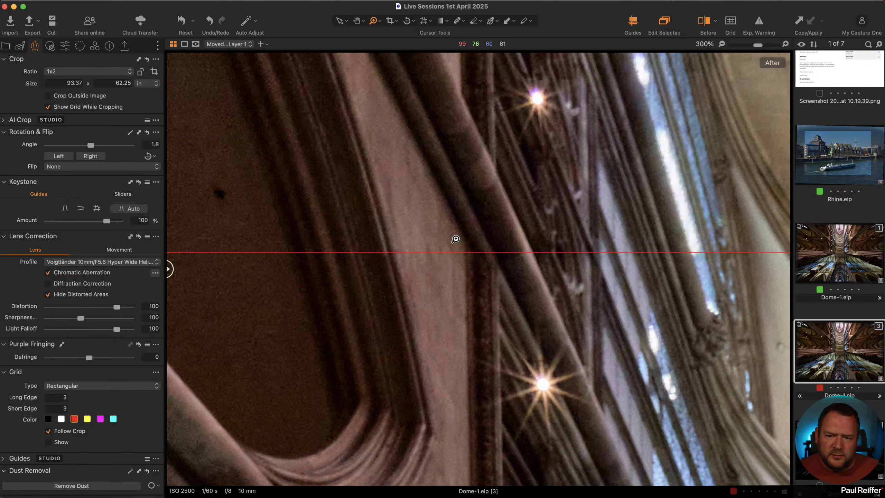
left_click(628, 246, "alt")
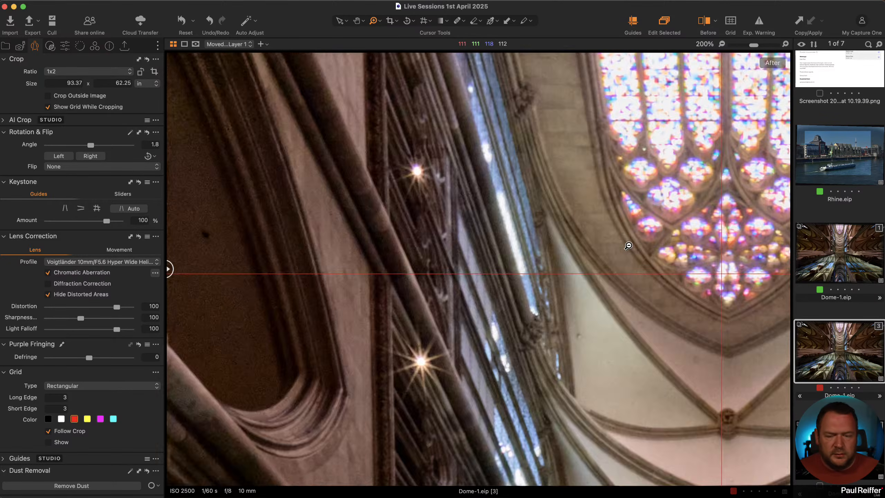
left_click(629, 246, "alt")
left_click(629, 246, "alt")
left_click(629, 246, "alt")
left_click(629, 245, "alt")
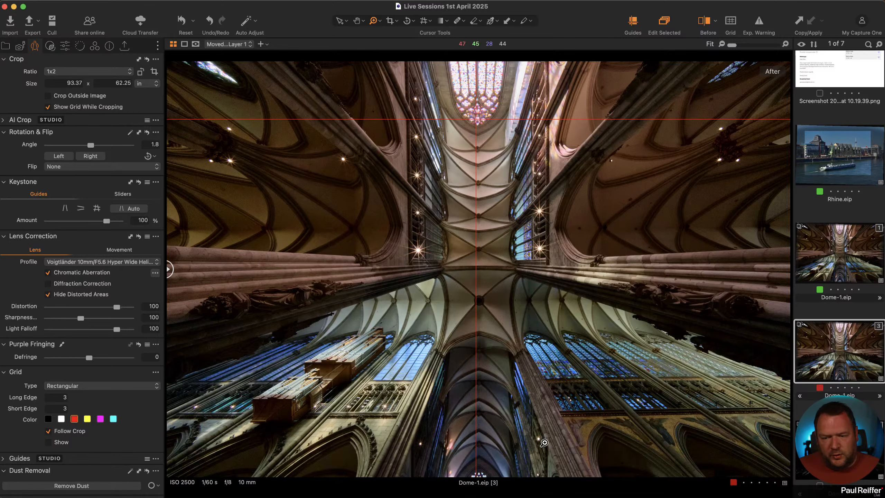
Step: Apply a combined vertical and horizontal Keystone correction with its lower-left point moved down slightly on the organ
left_click(422, 23)
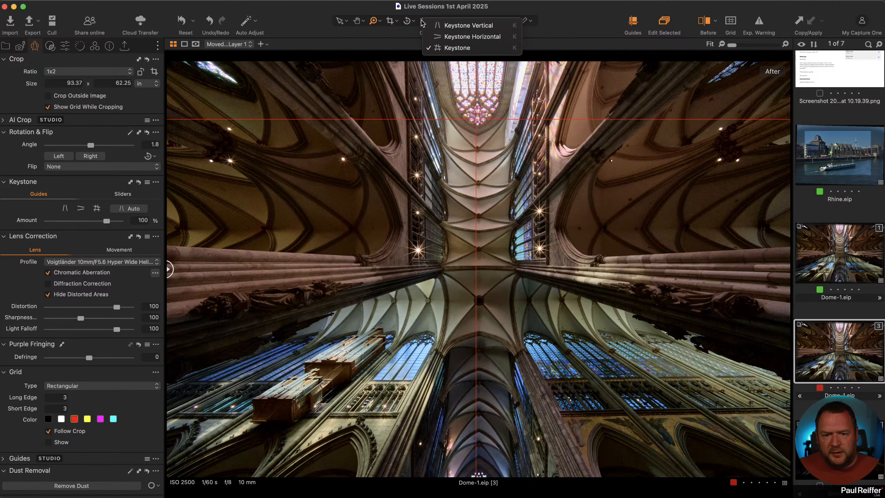
left_click(454, 47)
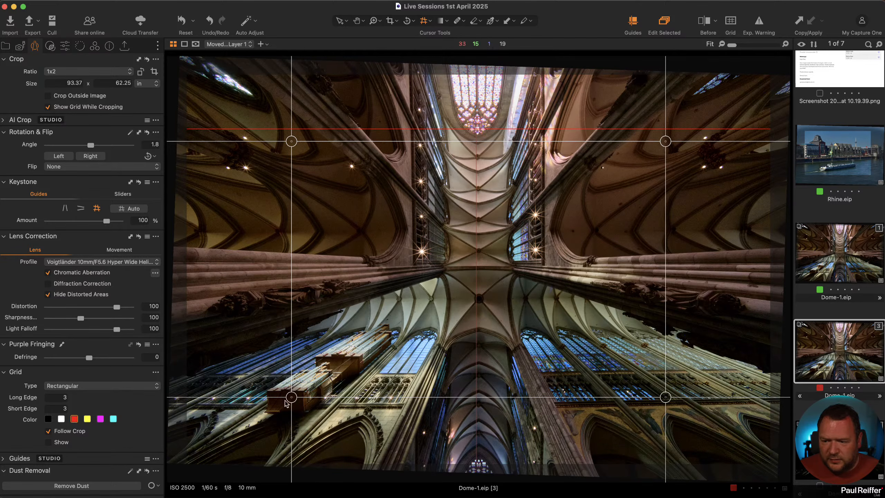
left_click_drag(292, 397, 292, 401)
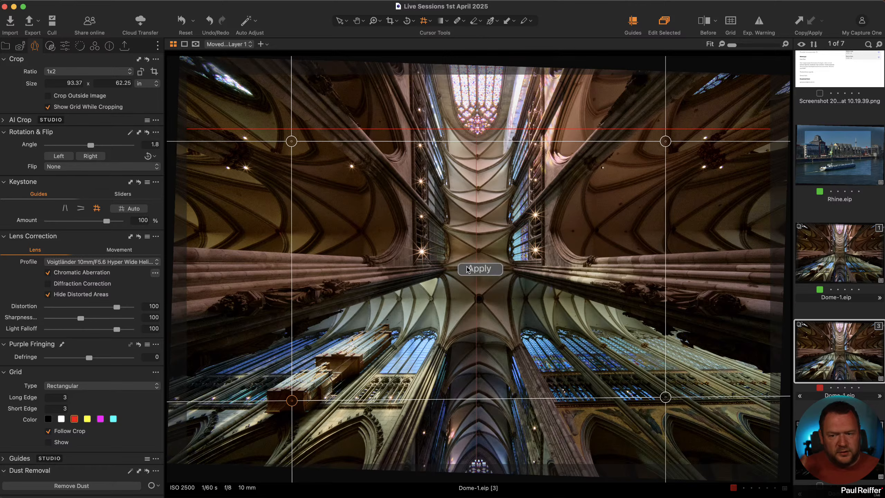
left_click(484, 271)
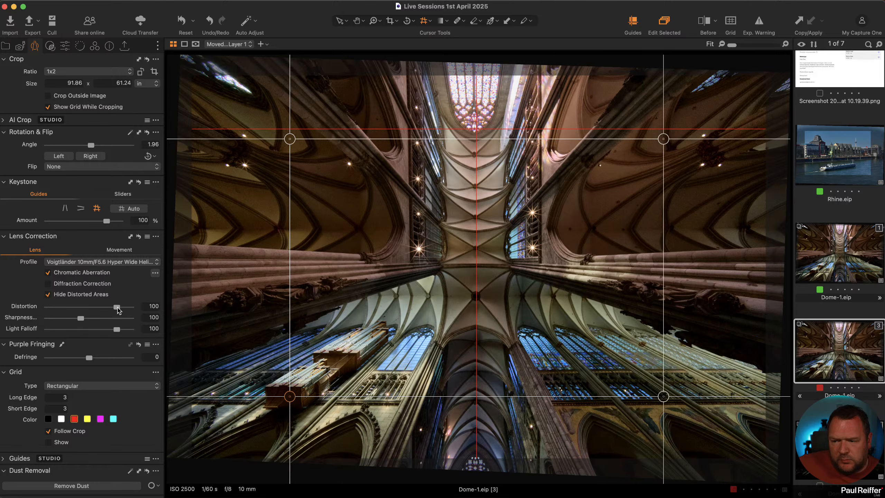
Step: Set the lens correction's Distortion to 0
left_click_drag(118, 309, 19, 308)
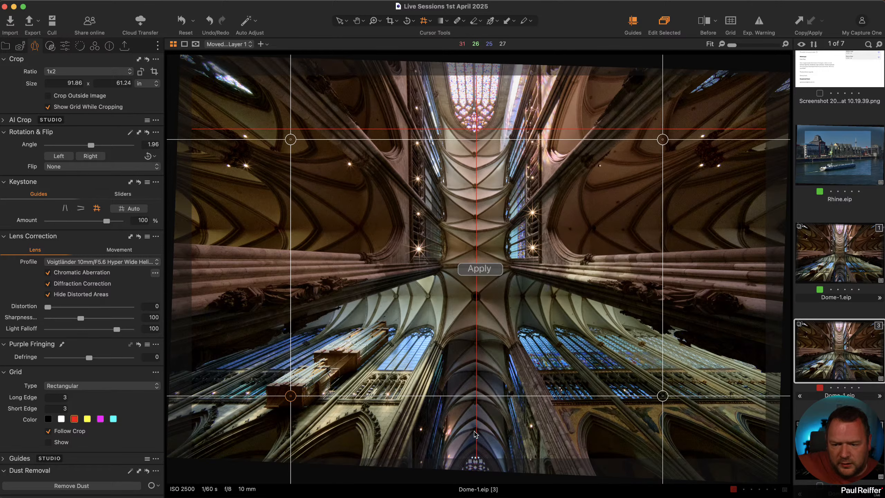
Step: Refine the combined Keystone correction by shifting its upper-right point slightly left in two small moves, applying each one
left_click(340, 21)
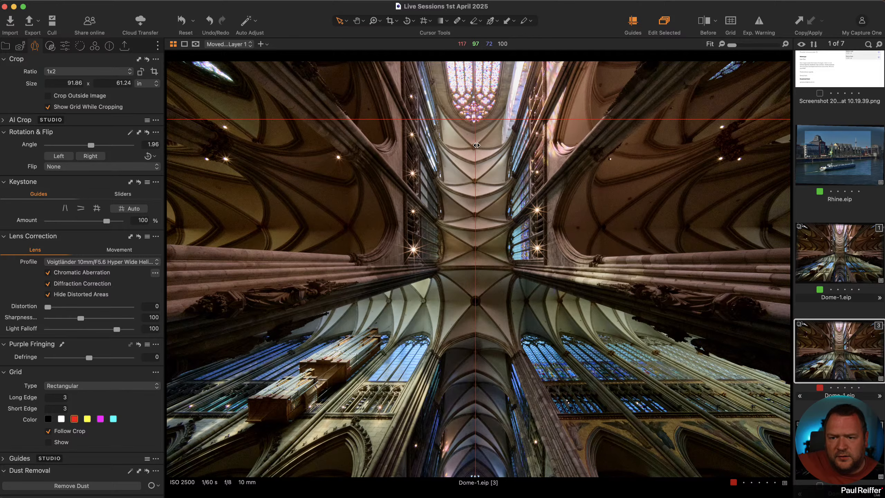
left_click(425, 22)
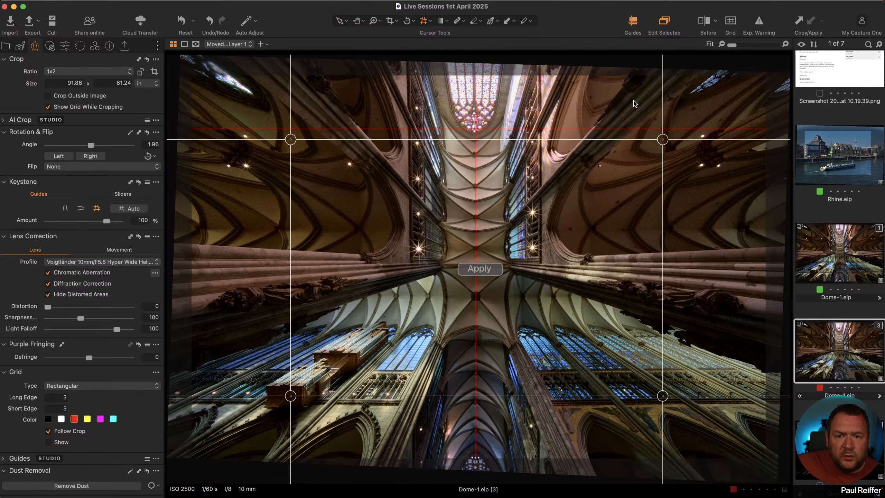
left_click_drag(665, 139, 661, 140)
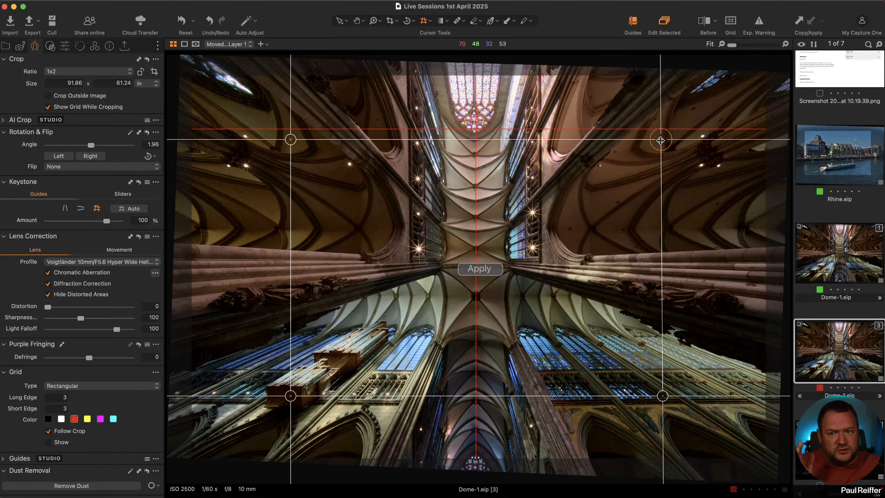
left_click(484, 269)
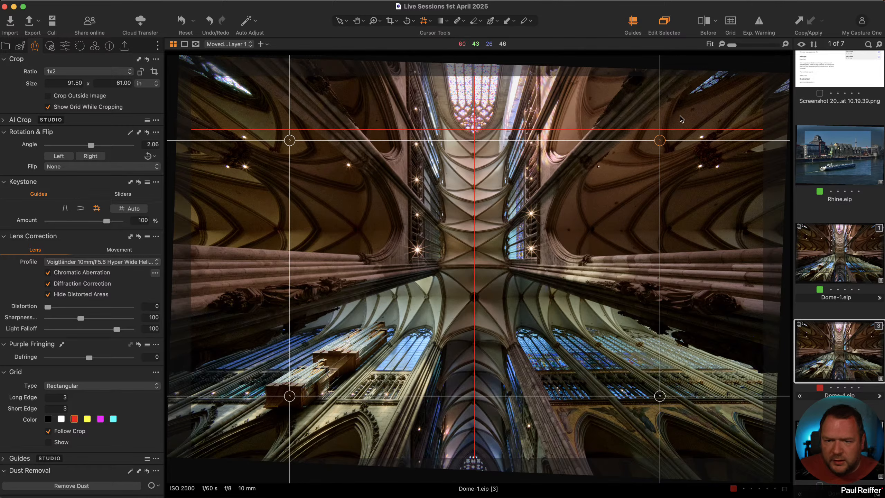
left_click_drag(659, 140, 658, 140)
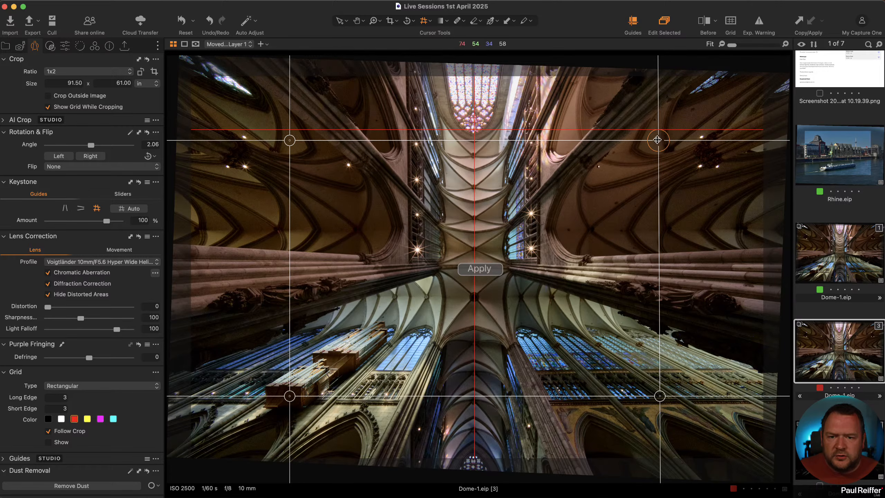
left_click(483, 269)
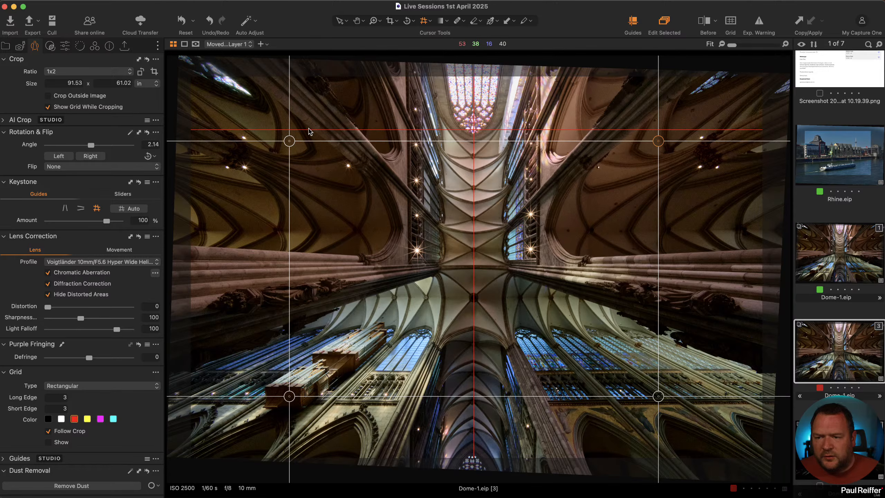
key("v")
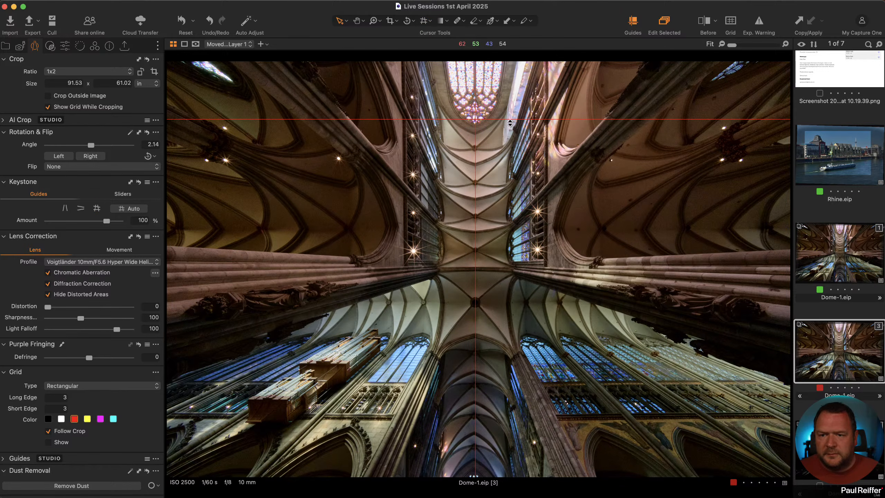
Step: Move the horizontal guide down across the vault ribs and columns to check symmetry against the central vertical guide, and hide the guides
mouse_move(509, 120)
left_mouse_down()
mouse_move(511, 103)
mouse_move(511, 120)
left_mouse_up()
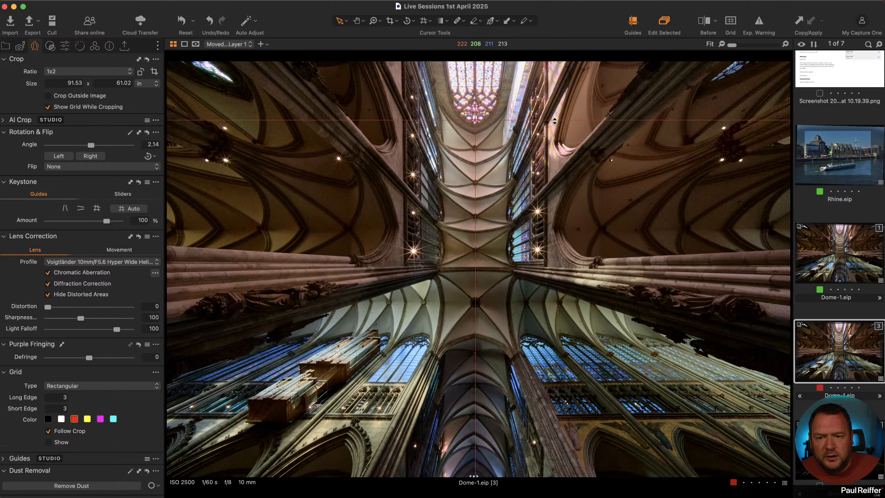
left_click_drag(555, 120, 576, 179)
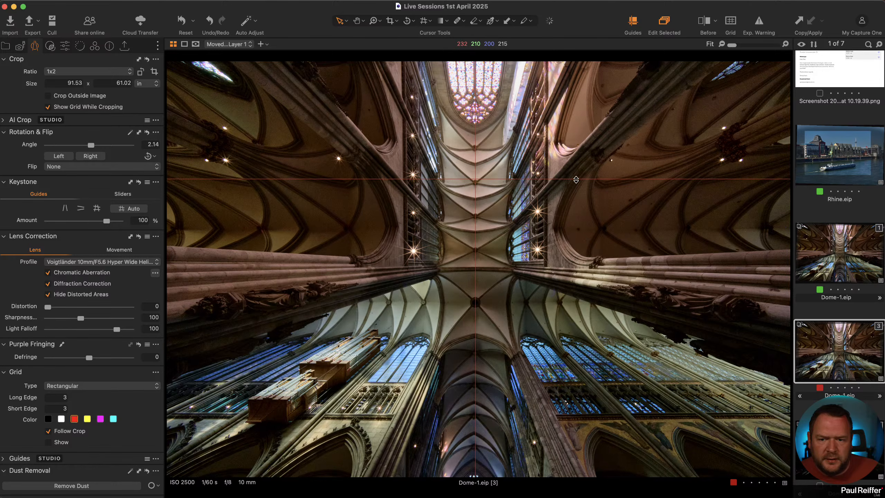
left_click_drag(477, 141, 475, 142)
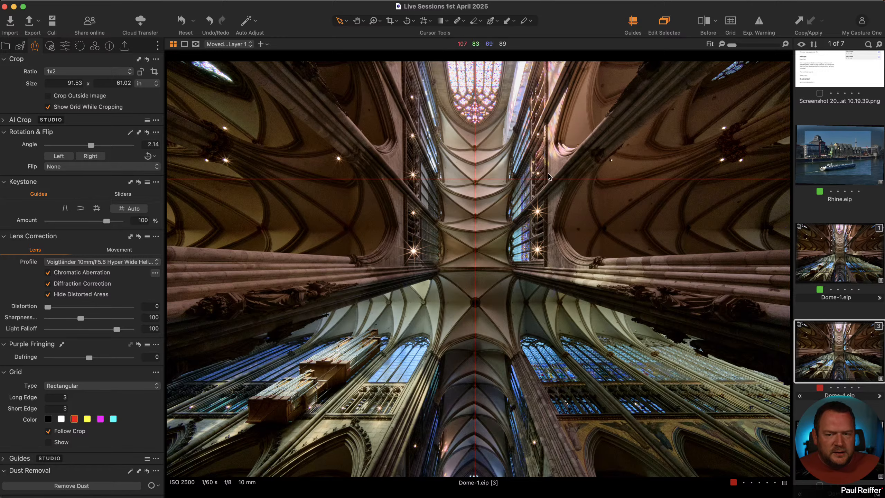
left_click(633, 22)
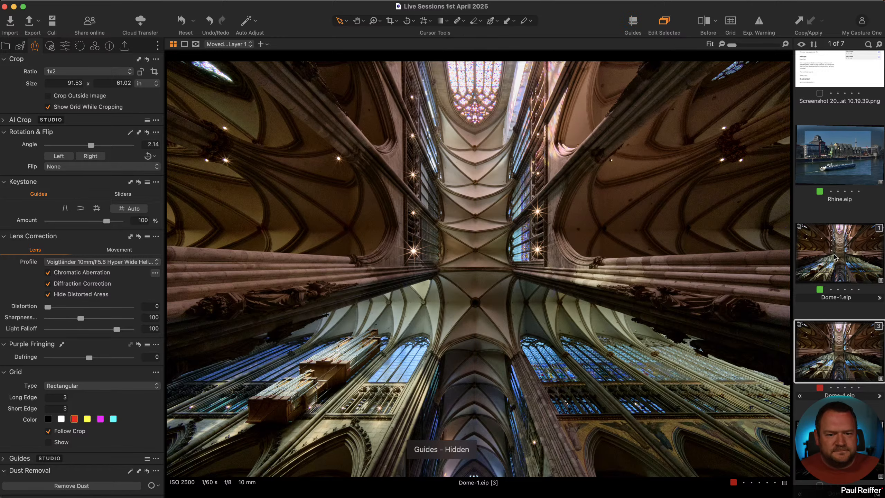
Step: Compare the first and third variants of Dome-1 by switching between them repeatedly, ending on the third
left_click(850, 253)
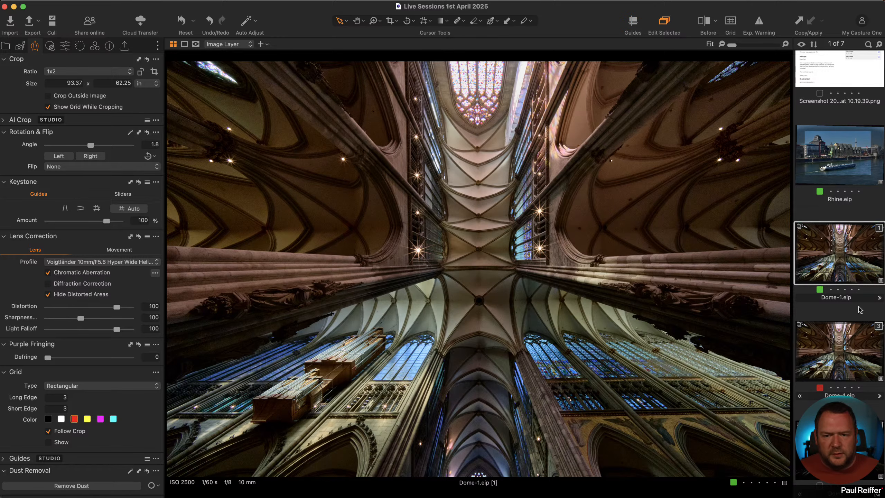
left_click(858, 351)
left_click(841, 248)
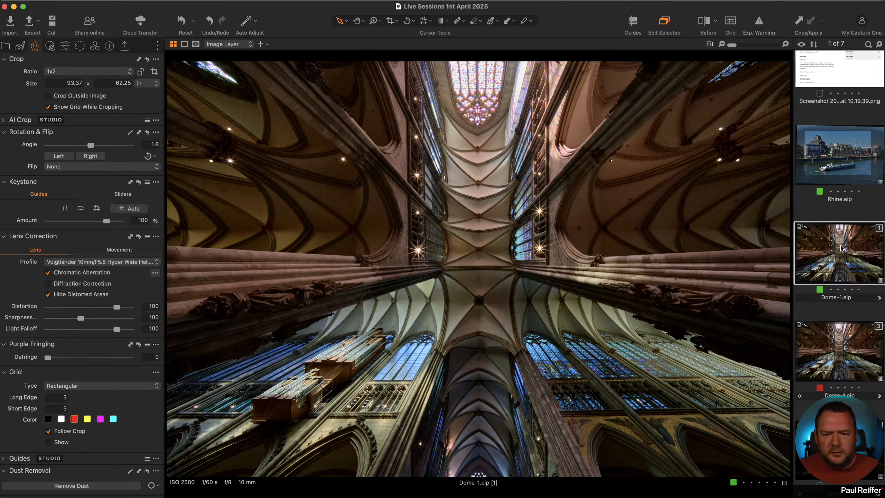
left_click(847, 353)
left_click(841, 252)
left_click(844, 349)
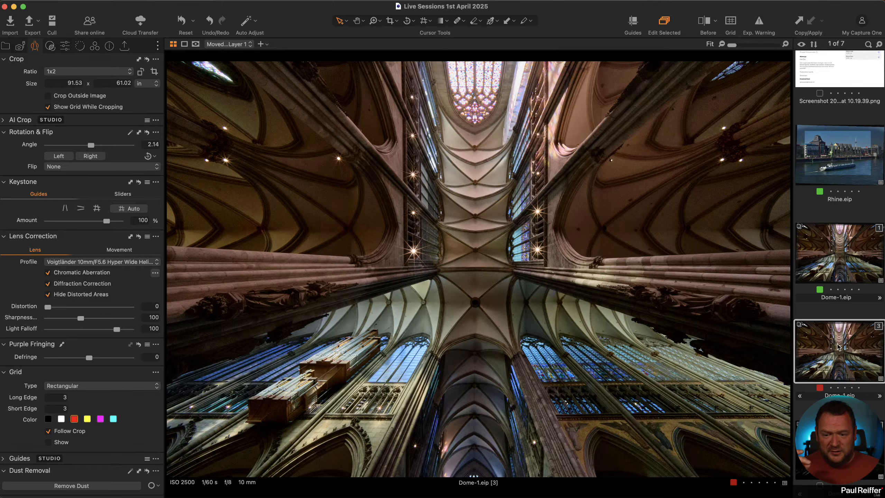
left_click(841, 252)
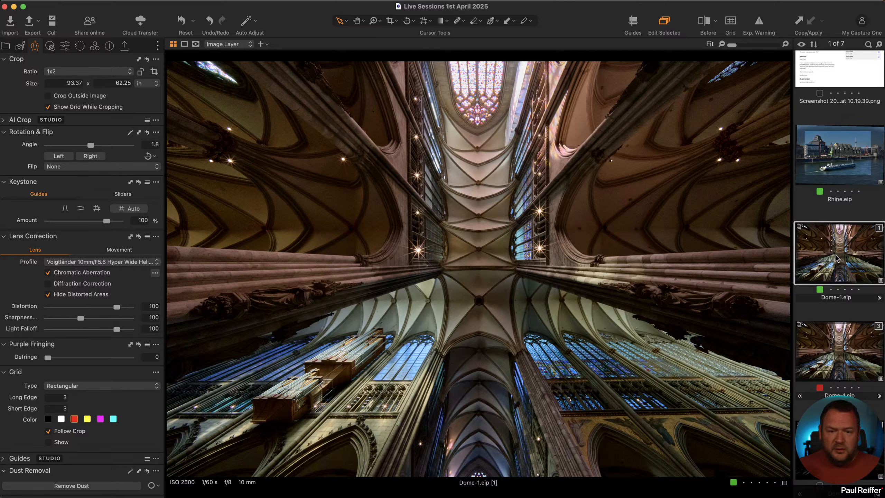
left_click(825, 343)
left_click(829, 250)
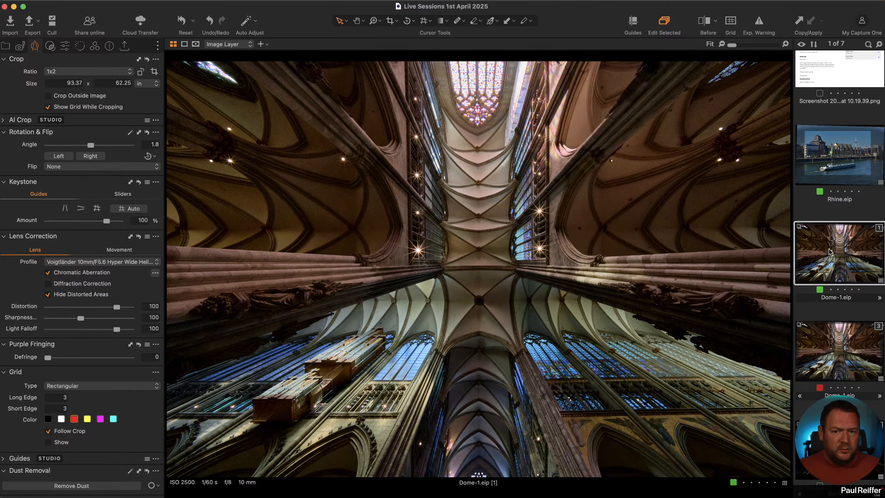
left_click(834, 328)
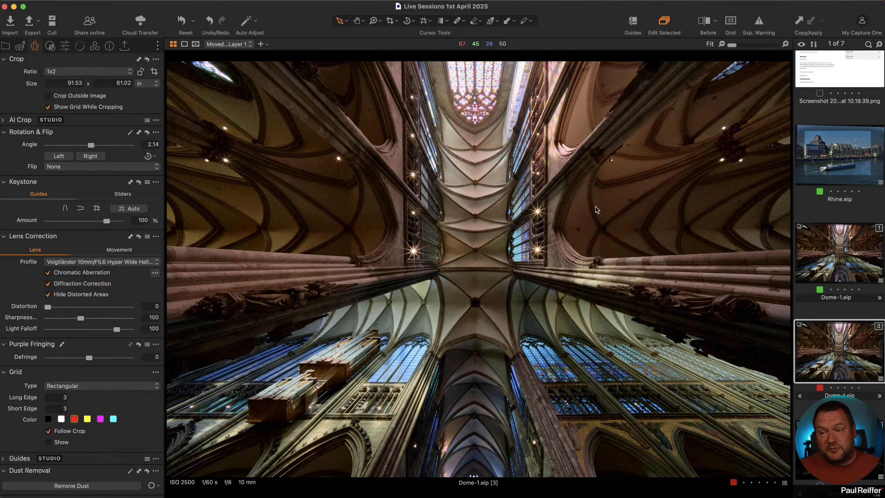
Step: Examine the Keystone slider values of the first Dome-1 variant and compare them with those of the third
left_click(832, 243)
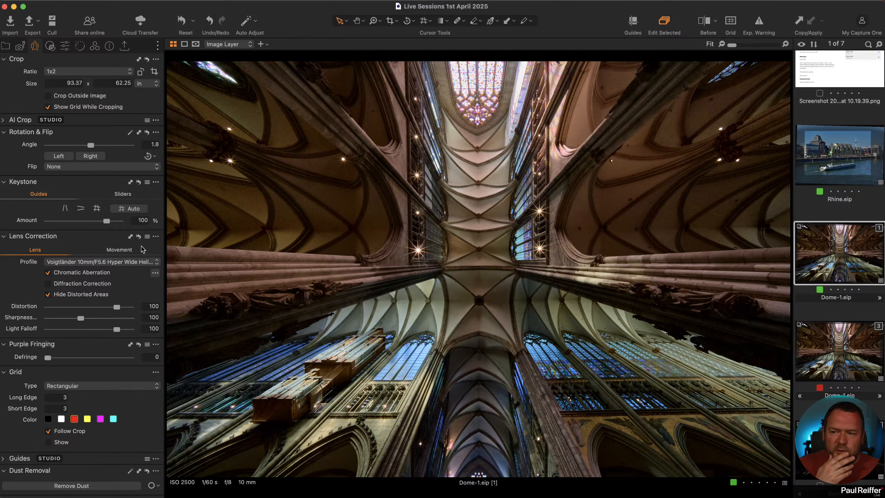
left_click(128, 196)
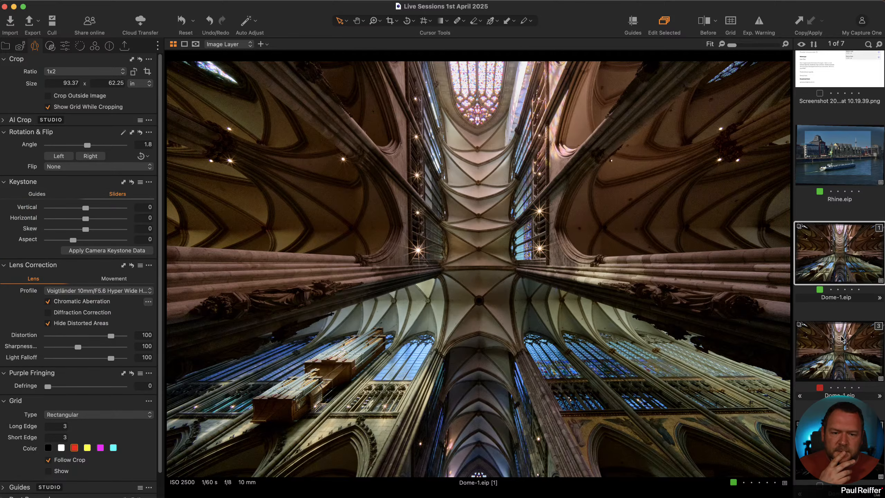
left_click(843, 340)
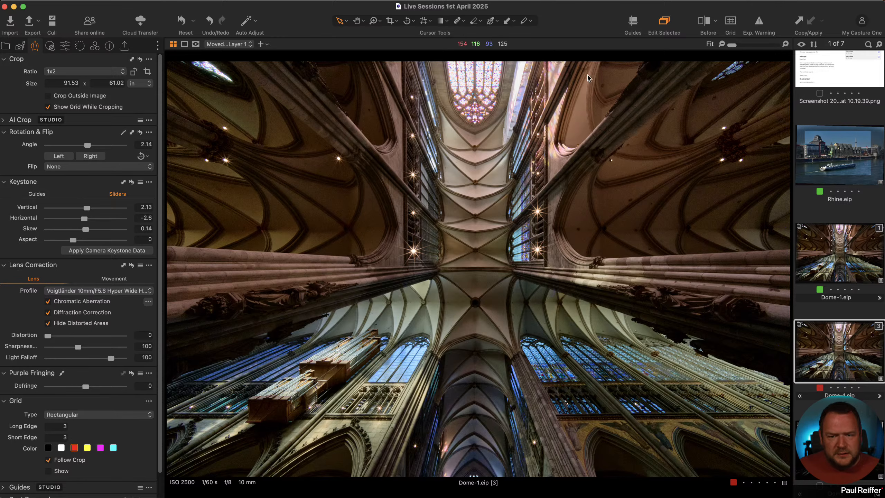
Step: Set the crop ratio to Unconstrained and trim the photo's right edge to a crop width of 88.76 in
left_click(393, 23)
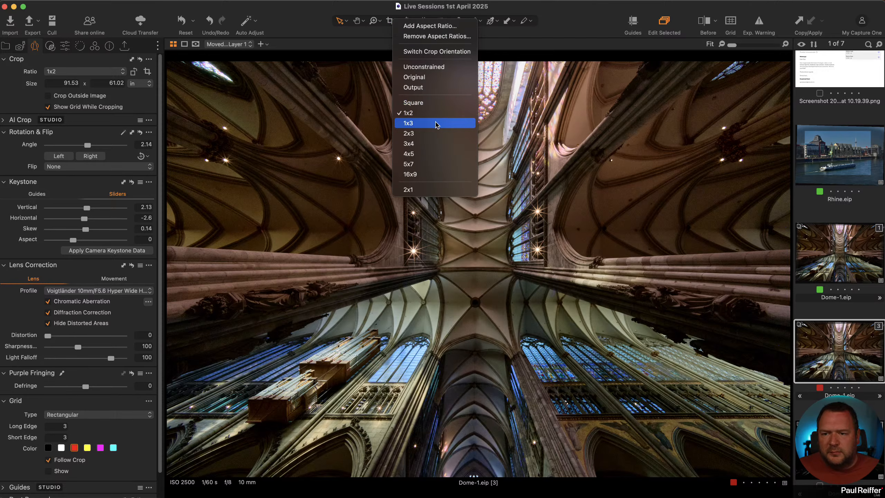
left_click(424, 67)
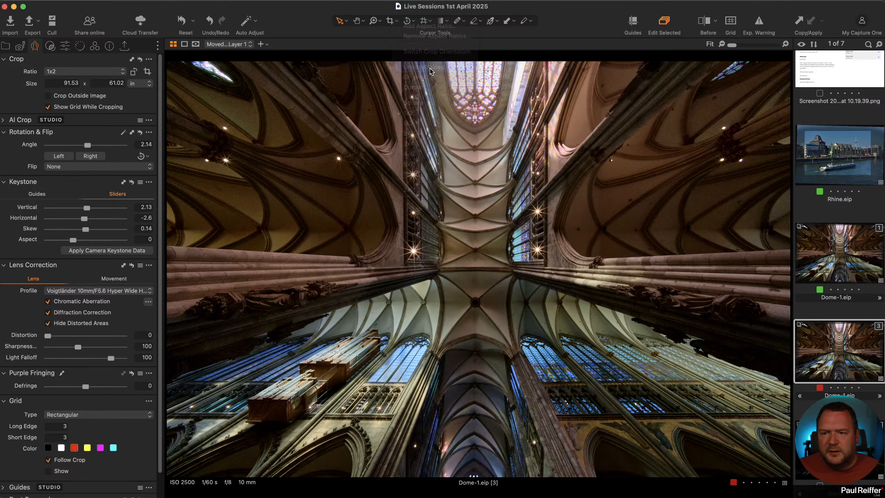
left_click_drag(763, 268, 746, 267)
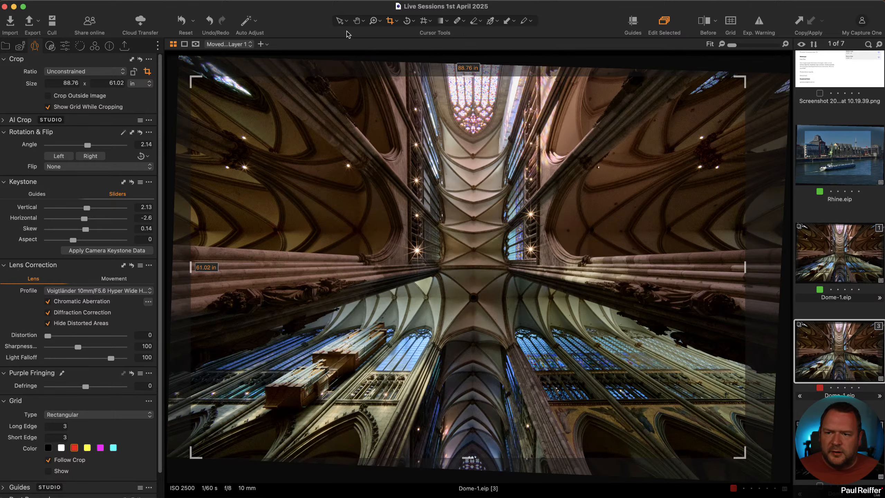
left_click(339, 20)
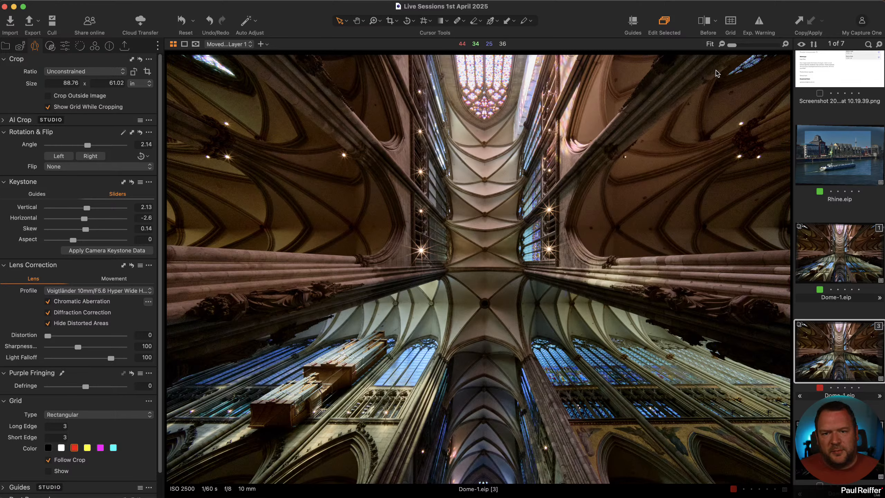
Step: Check the new crop briefly against the grid overlay, and compare before and after by sweeping the split divider across the whole photo
left_click(732, 22)
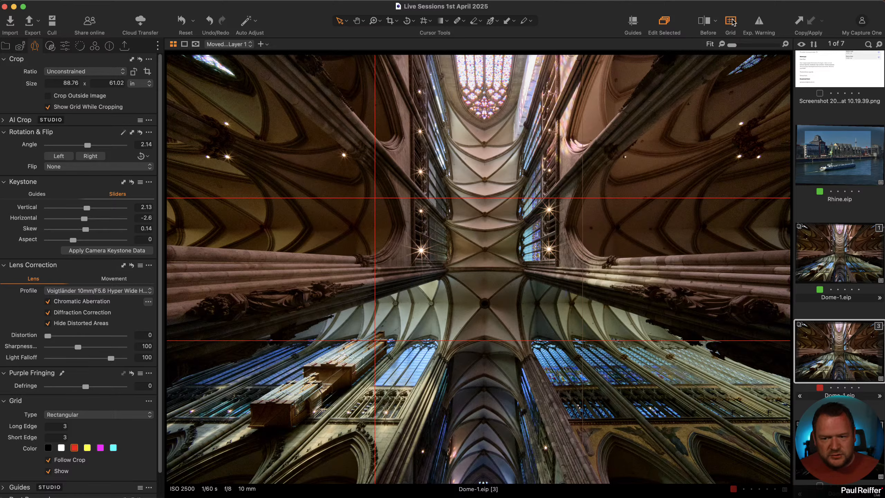
left_click(732, 22)
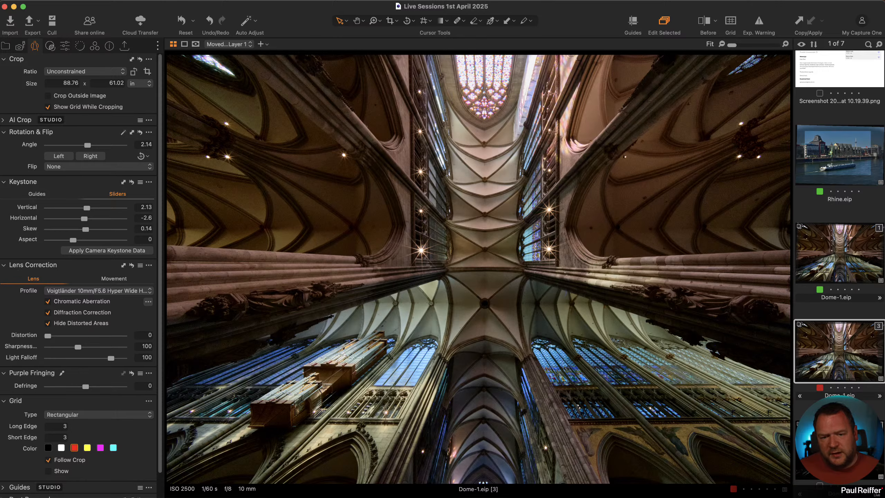
key("y")
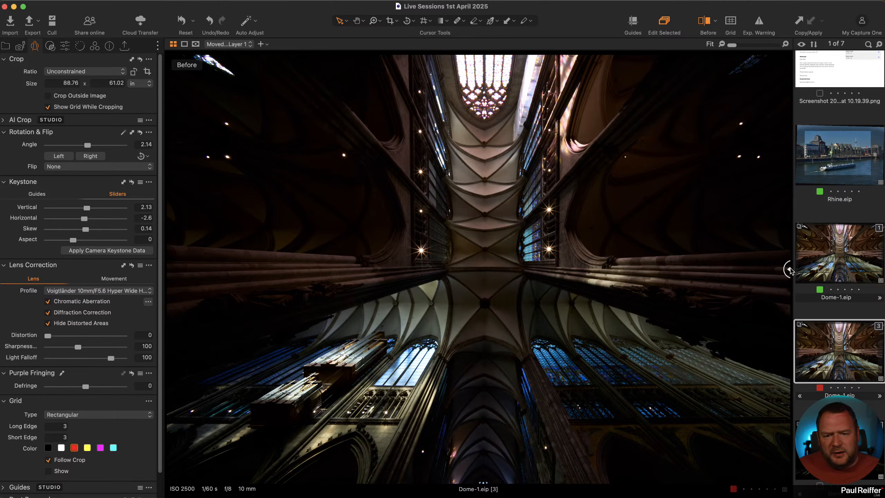
left_click_drag(788, 269, 169, 268)
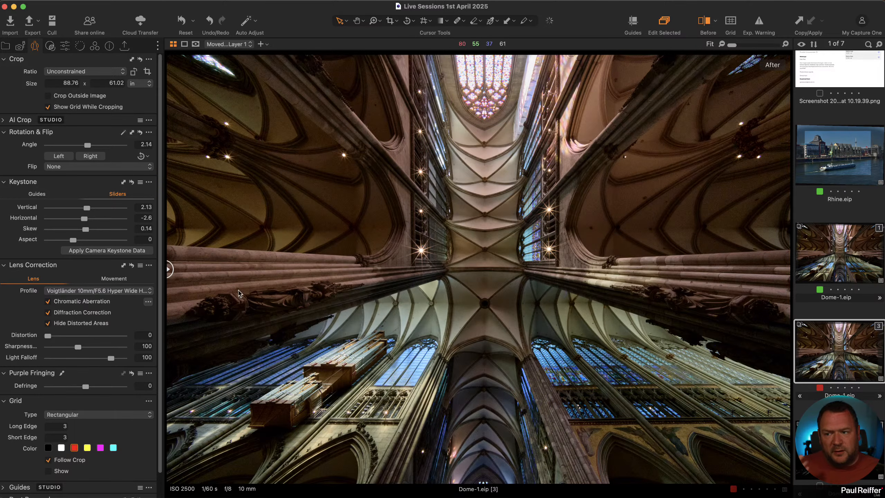
Step: Add a new adjustment layer with a linear gradient mask covering the lower part of the photo, fading out around the central vault crossing
left_click(64, 45)
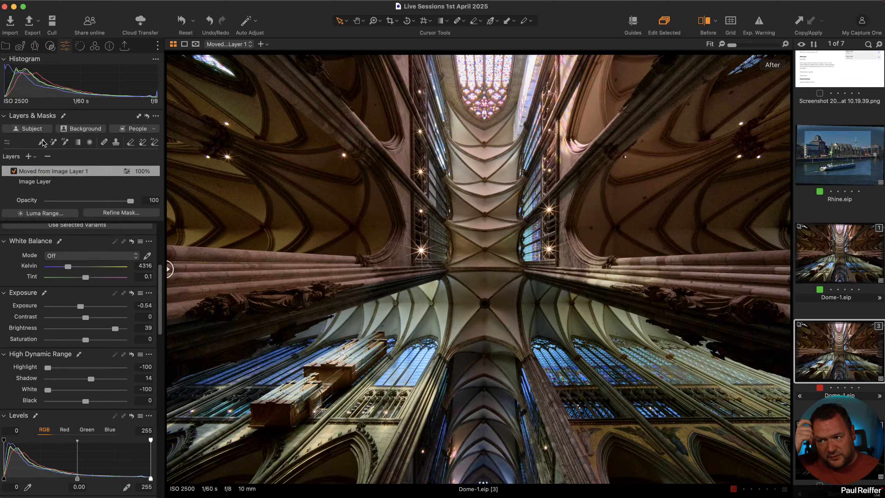
left_click(29, 156)
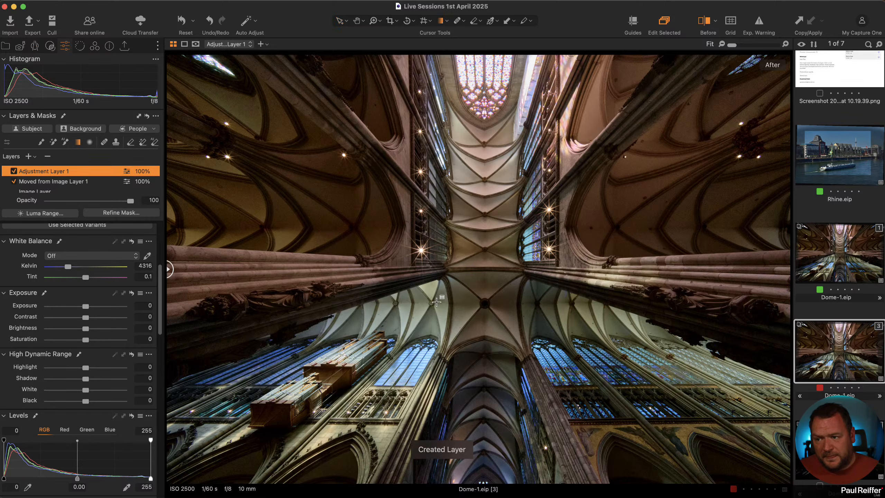
left_click_drag(486, 333, 484, 269)
mouse_move(486, 267)
left_mouse_down()
mouse_move(490, 276)
mouse_move(491, 263)
left_mouse_up()
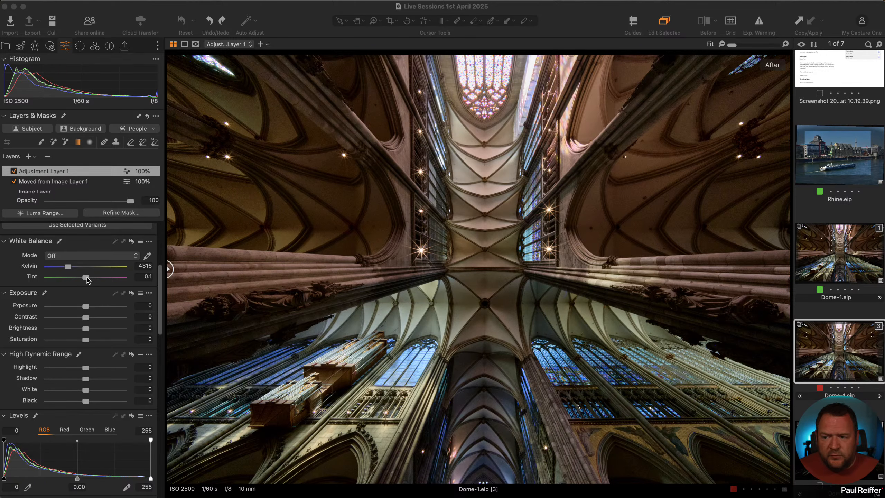
Step: Set the gradient layer's Tint to 8.3 and Saturation to -26, and toggle the layer off and on to compare
left_click_drag(87, 279, 94, 280)
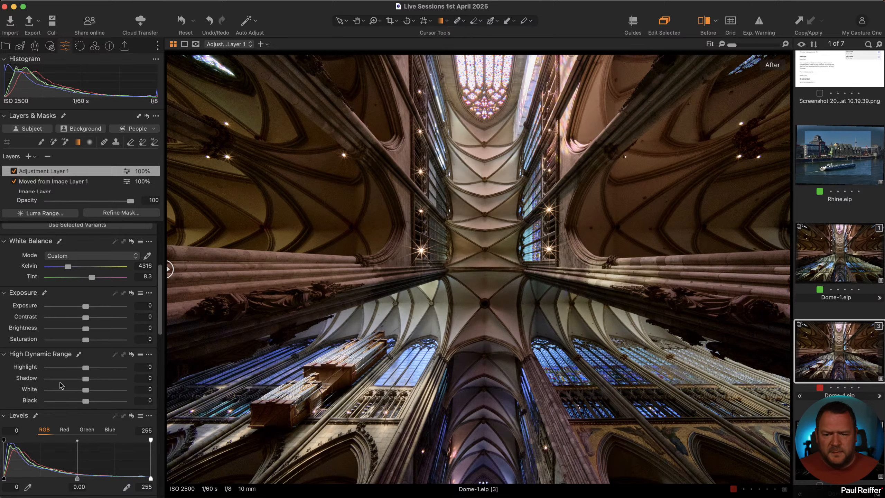
left_click_drag(86, 340, 76, 346)
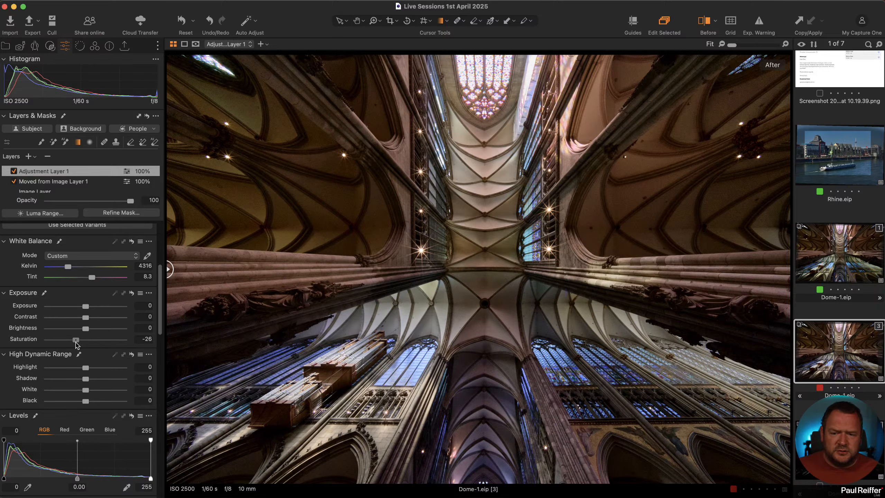
left_click(14, 171)
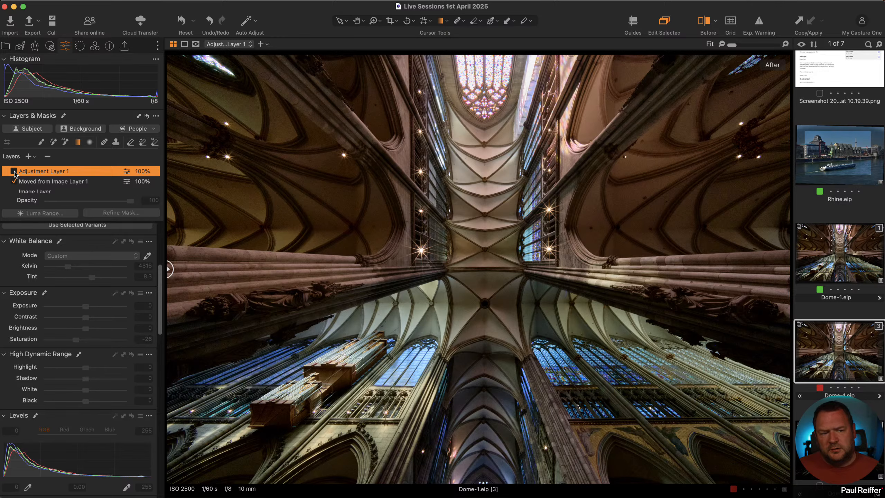
left_click(13, 172)
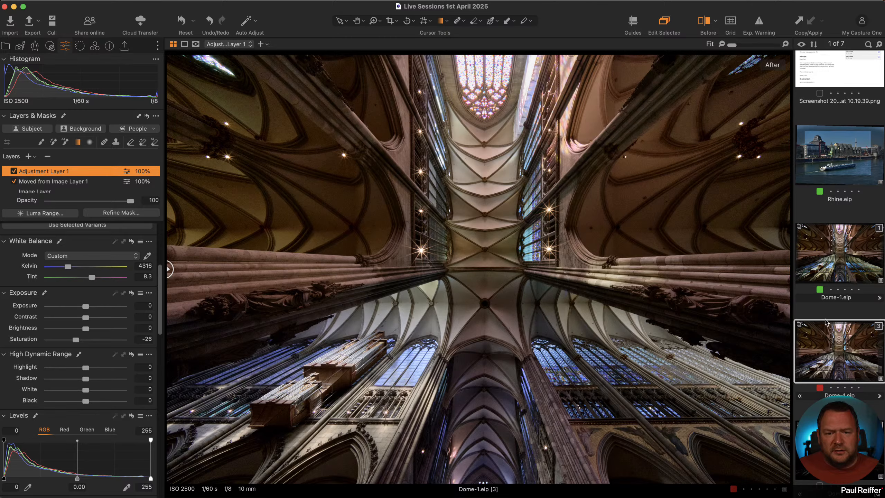
Step: Compare the first Dome-1 variant with the re-edited third variant, ending on the third
left_click(832, 250)
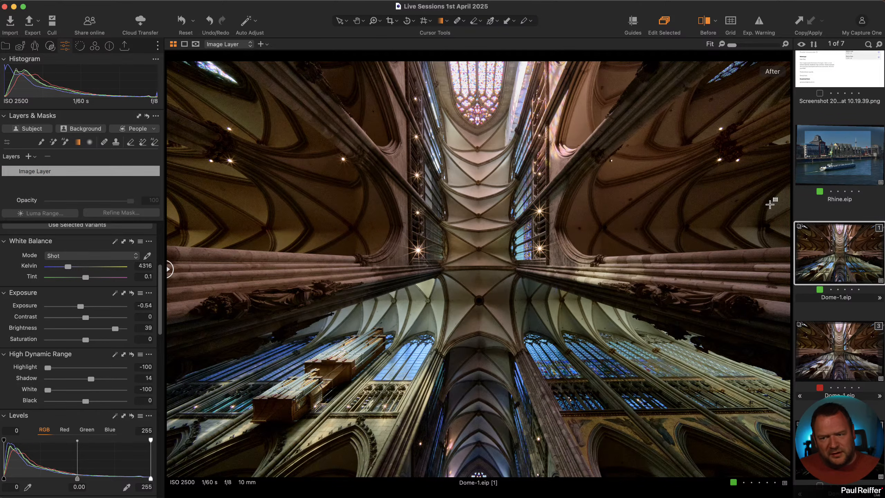
left_click(338, 22)
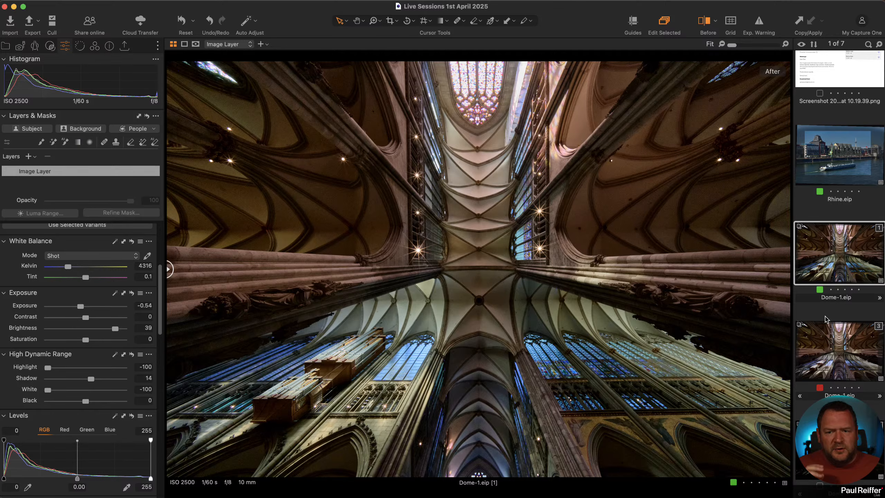
left_click(836, 353)
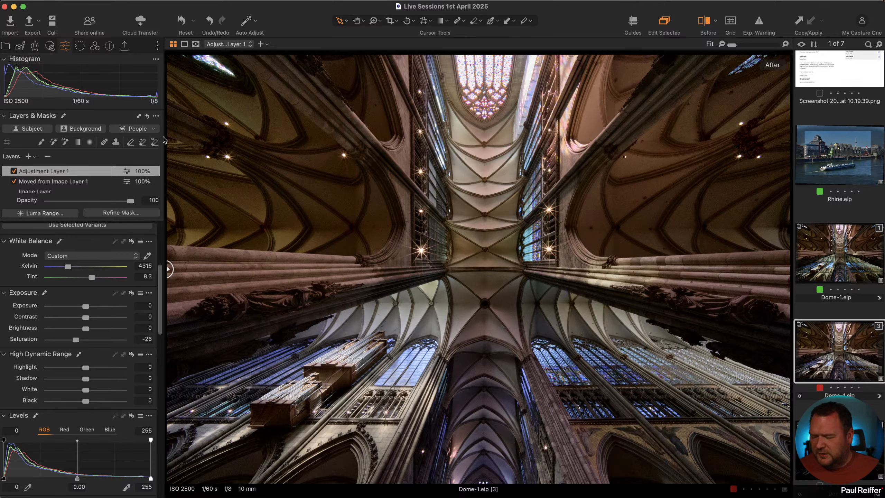
Step: Open the third user collection in the library and bring up the adjustment tools for its standing stone photo
left_click(6, 49)
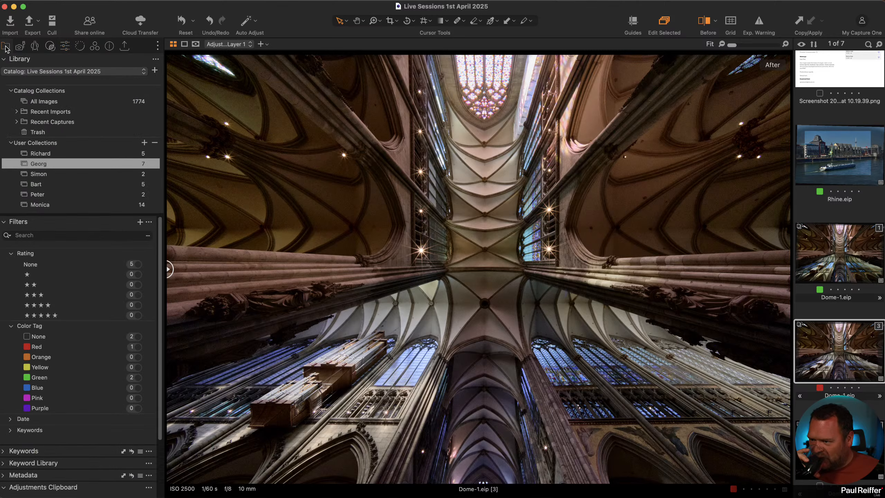
left_click(52, 176)
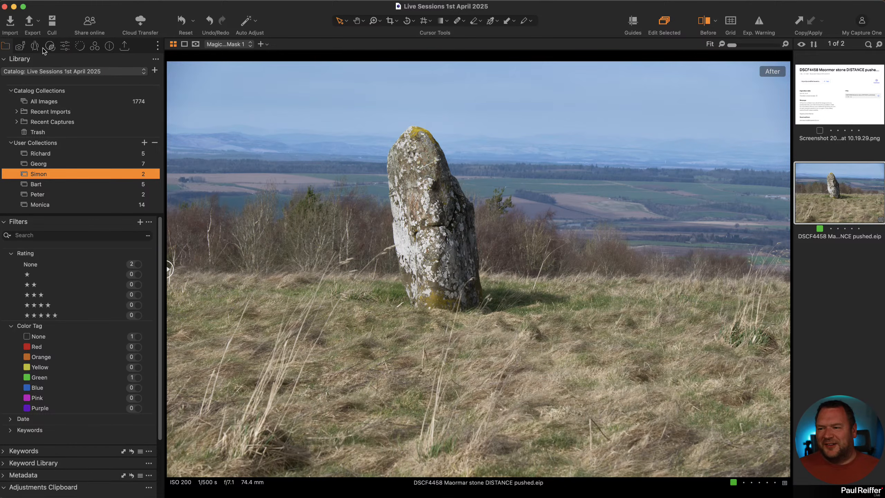
left_click(66, 46)
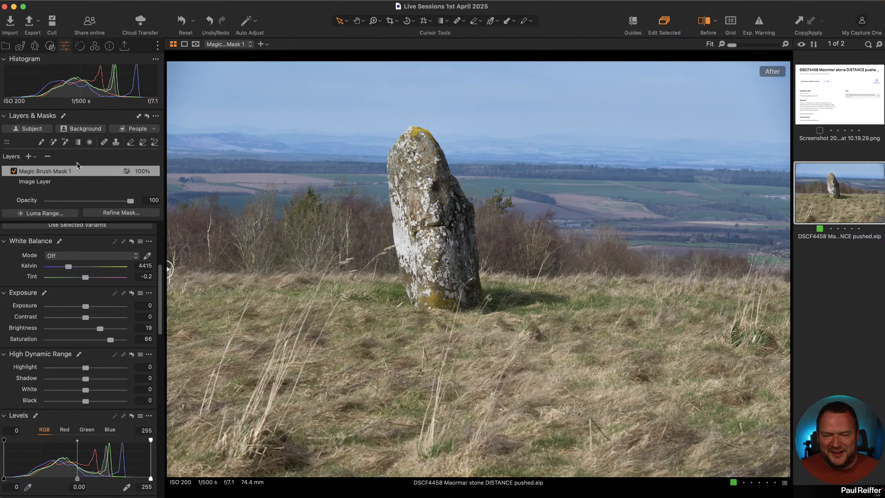
Step: Toggle the Magic Brush Mask 1 layer off and on, checking the distant hills at 100% and the sky area its mask covers
left_click(13, 172)
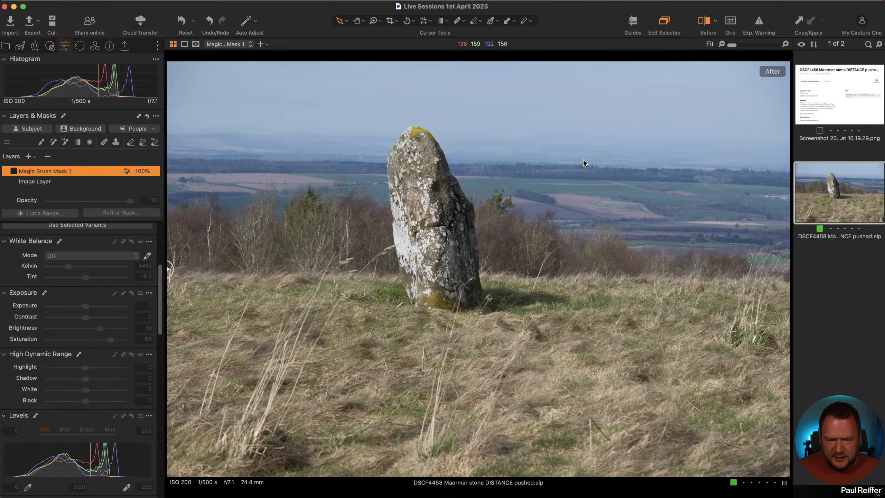
left_click(522, 158)
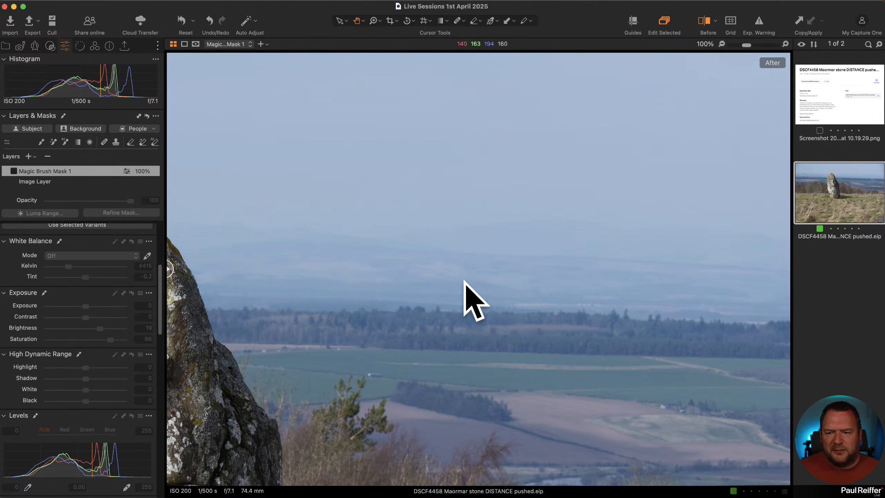
left_click(13, 171)
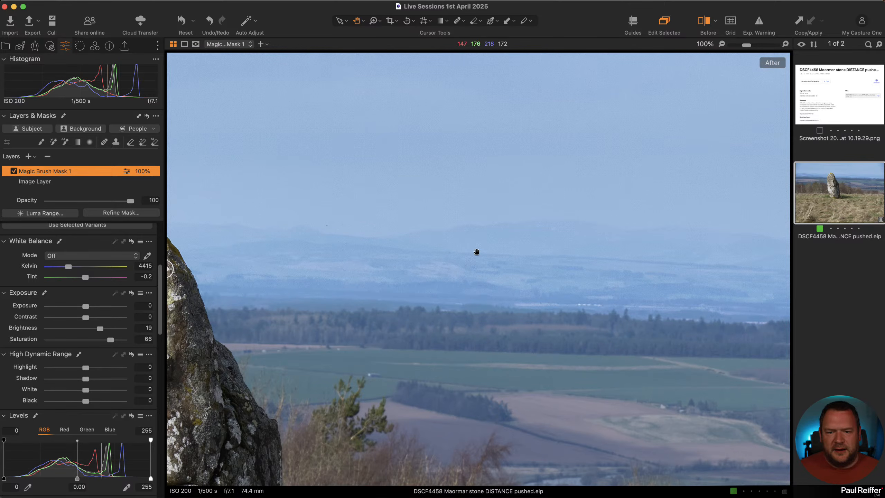
key("m")
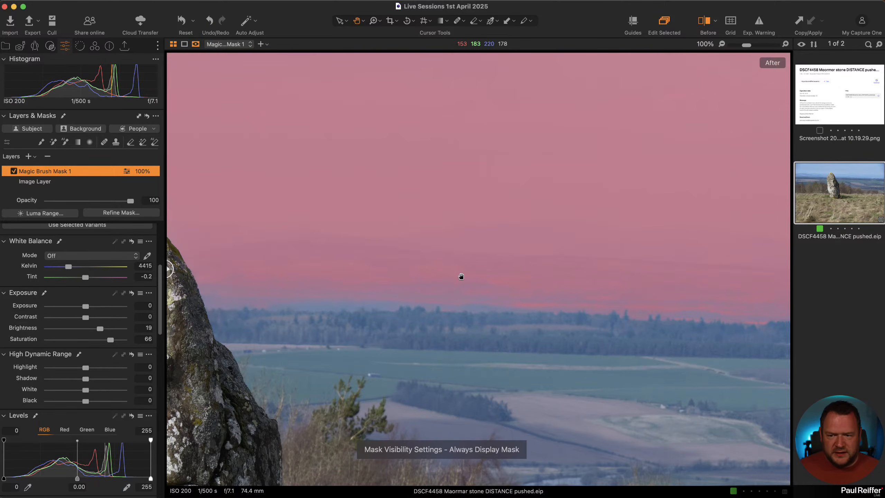
double_click(460, 276)
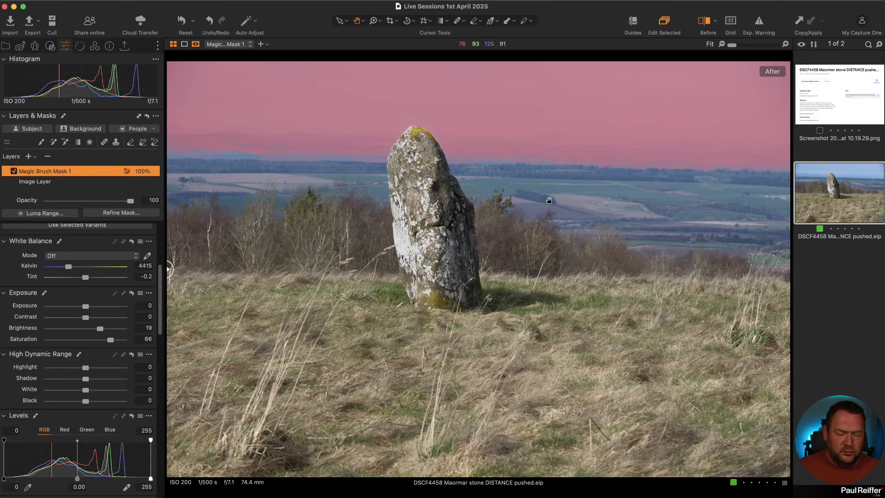
key("m")
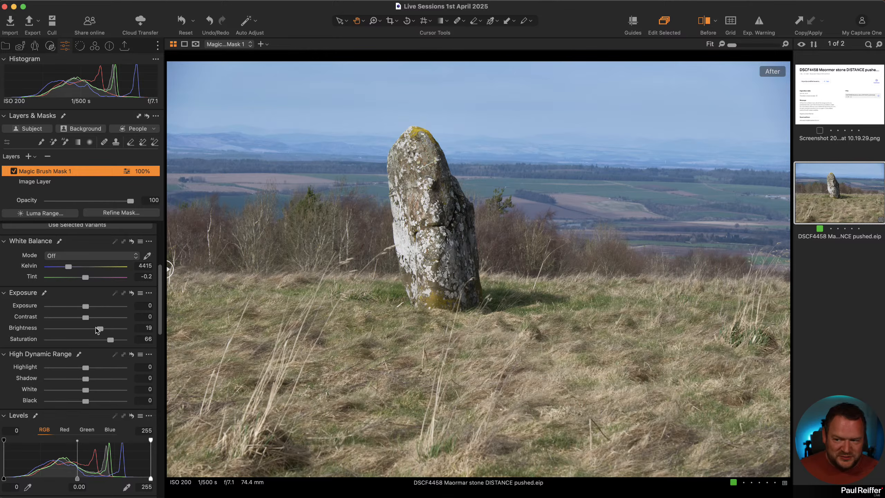
Step: Review the mask layer's Clarity, Structure and Dehaze settings, and toggle the layer to judge their effect on the sky
scroll(104, 329, "down", 15)
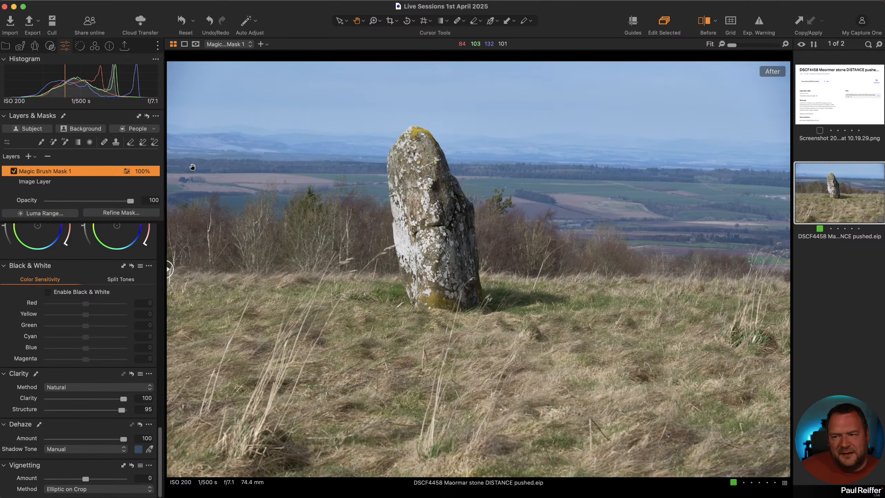
left_click(15, 171)
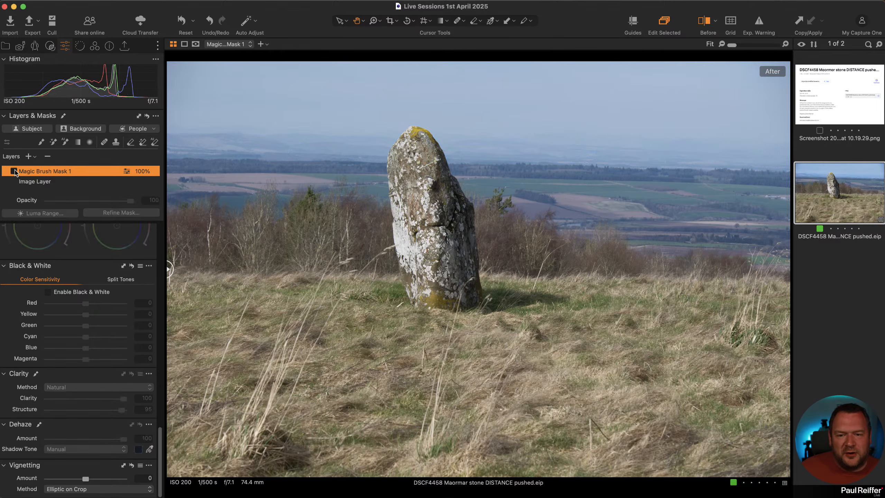
left_click(15, 171)
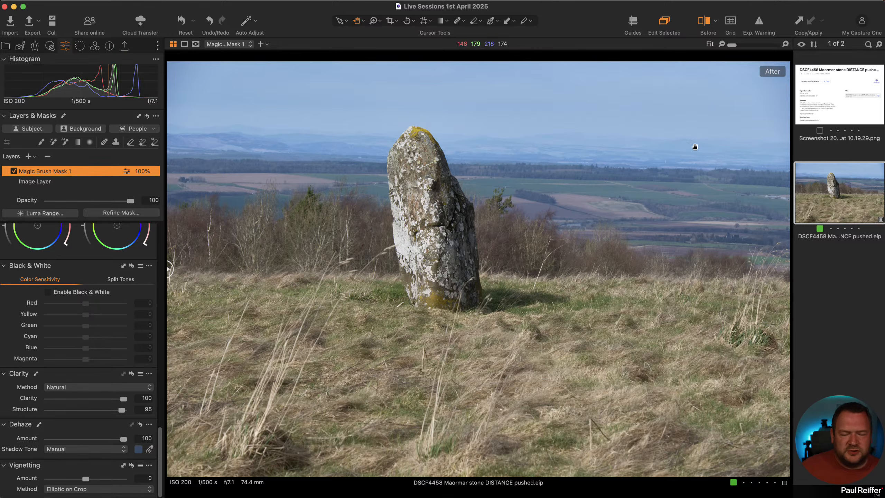
Step: Examine the distant hills and treeline up close at up to 400% for noise and edge artefacts from the mask layer
left_click(628, 154)
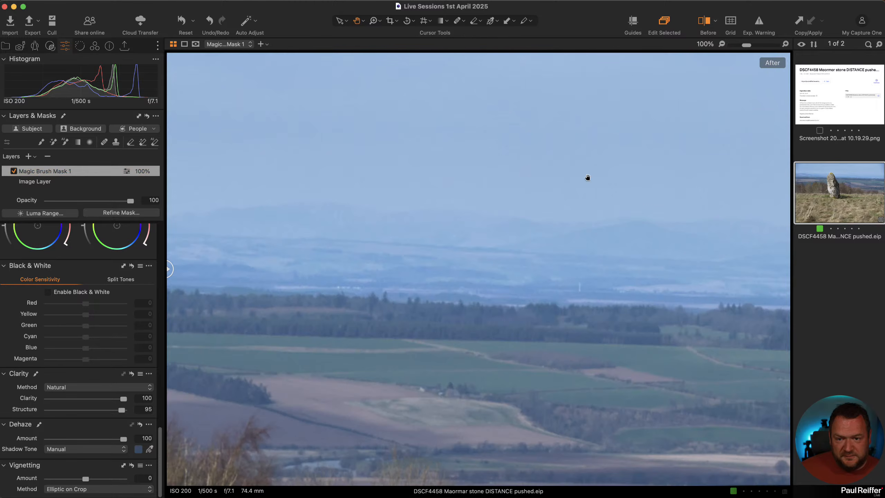
scroll(475, 271, "up", 1)
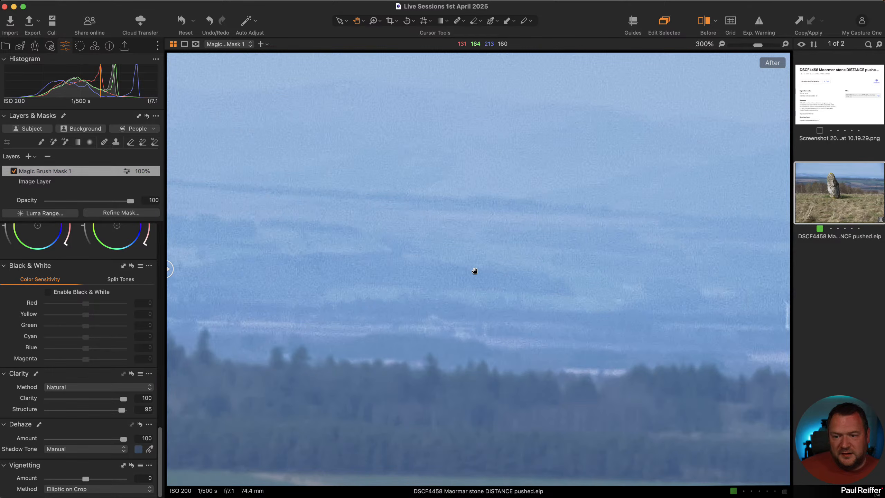
left_click_drag(480, 177, 577, 197)
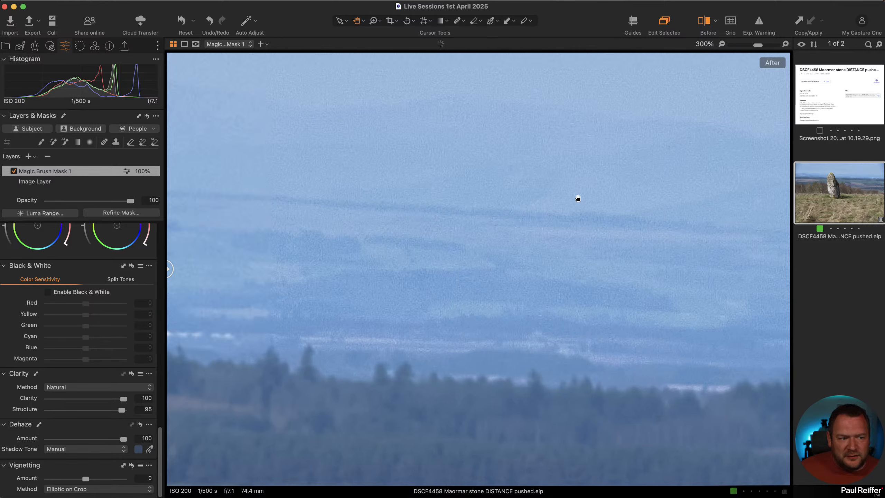
scroll(417, 211, "up", 1)
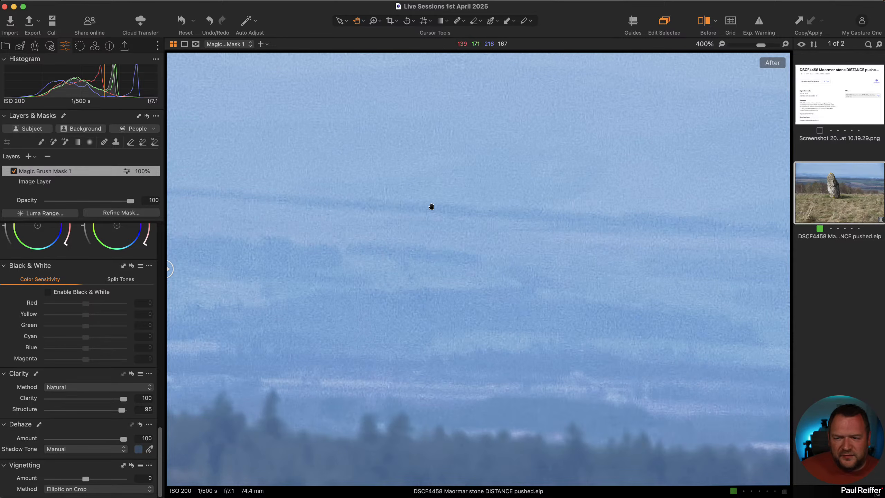
left_click_drag(441, 262, 593, 148)
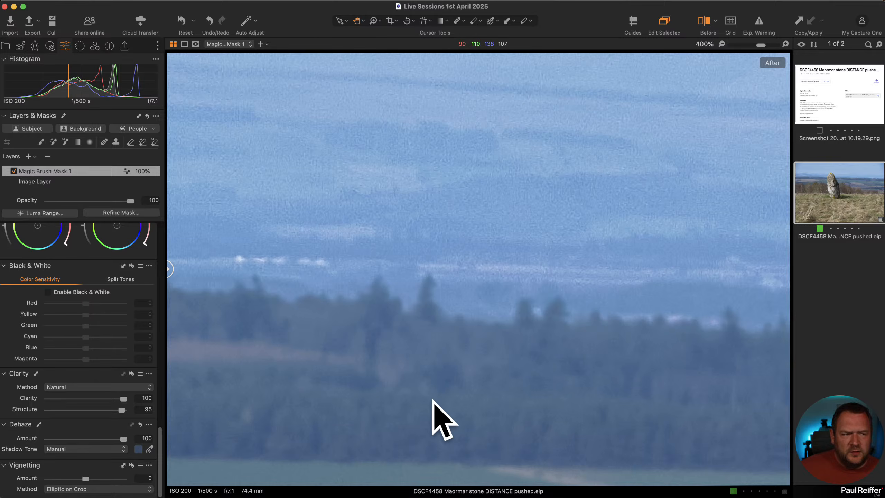
left_click_drag(516, 144, 500, 206)
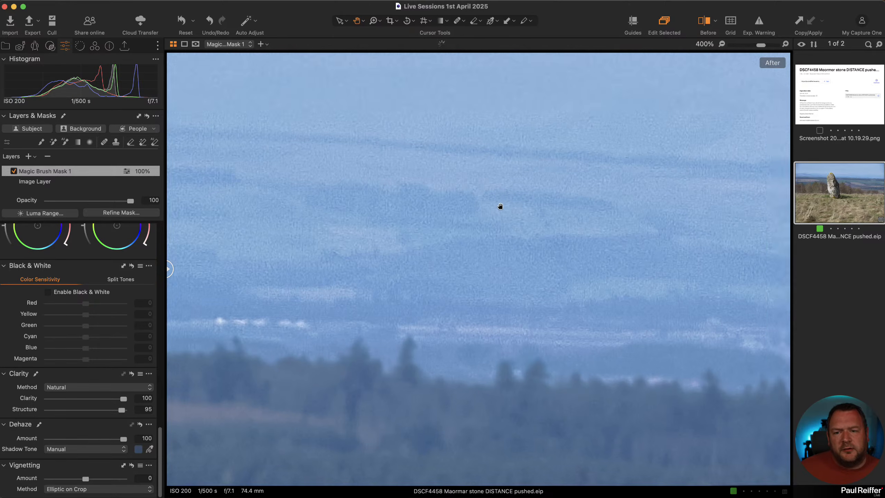
scroll(504, 189, "down", 4)
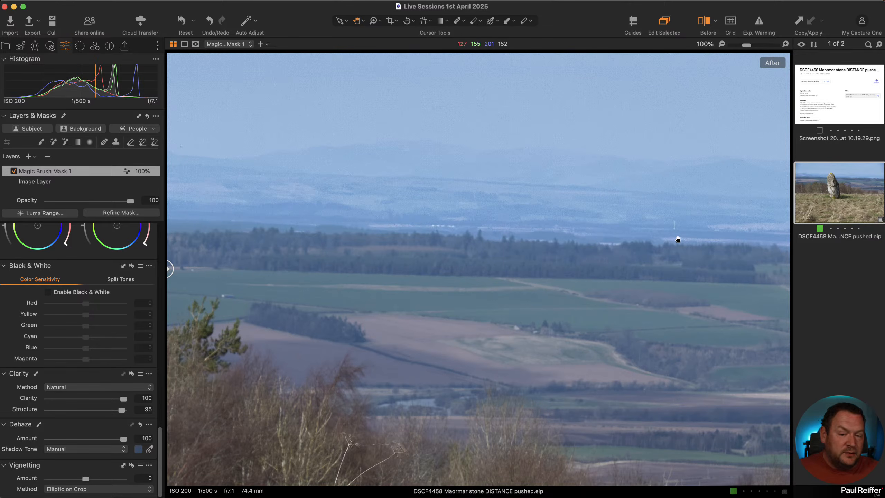
Step: Compare before and after across the sky and distant hills with the split divider, sweeping it fully to the edited version
key("y")
key("y")
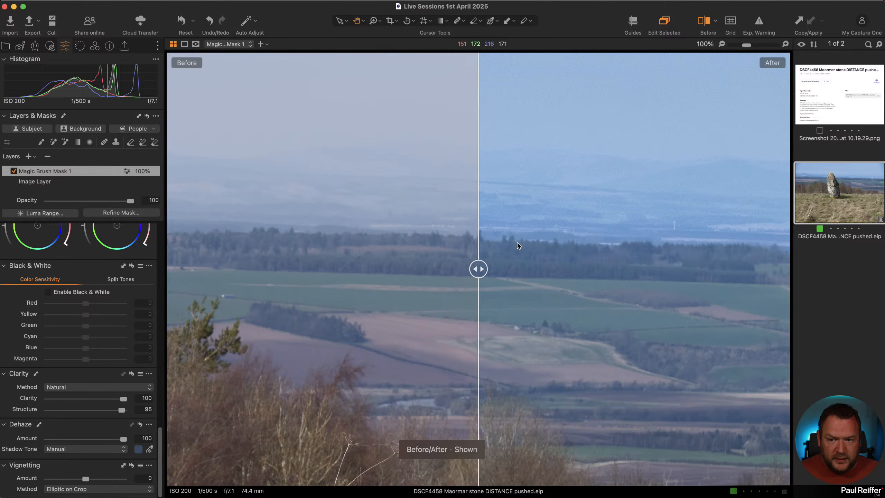
left_click_drag(477, 267, 418, 284)
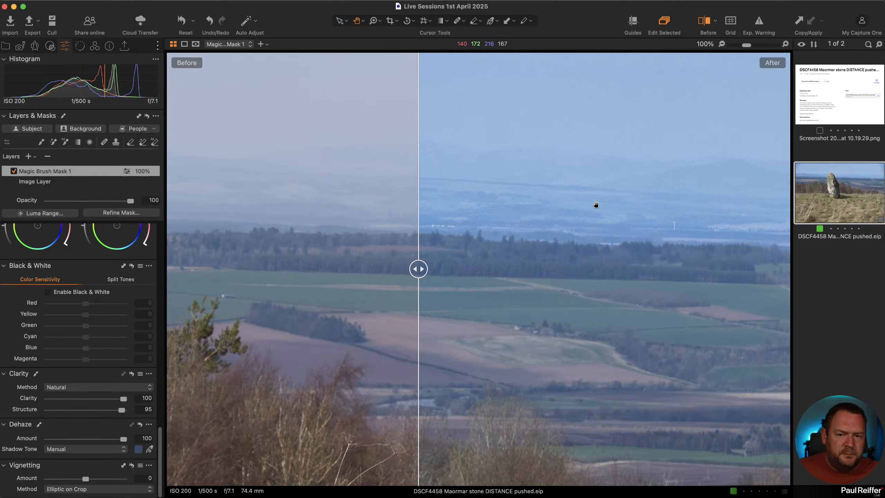
left_click_drag(609, 197, 593, 146)
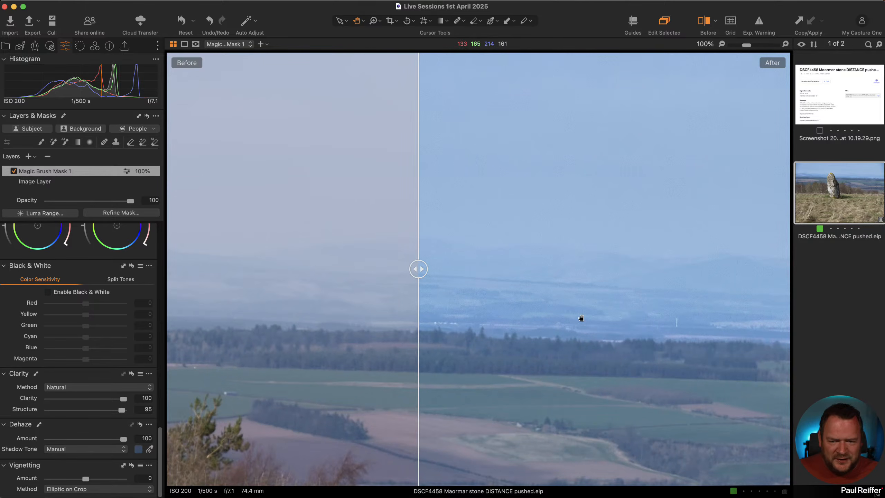
scroll(579, 319, "up", 3)
left_click_drag(417, 269, 127, 307)
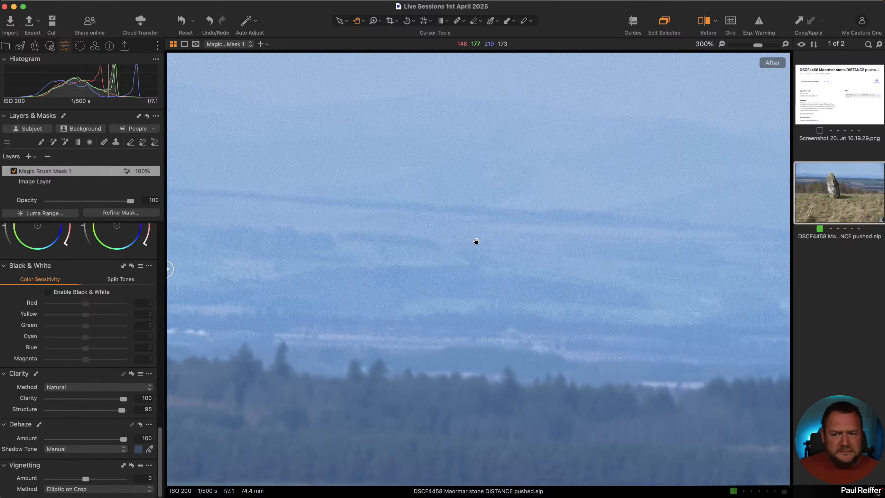
scroll(475, 242, "down", 3)
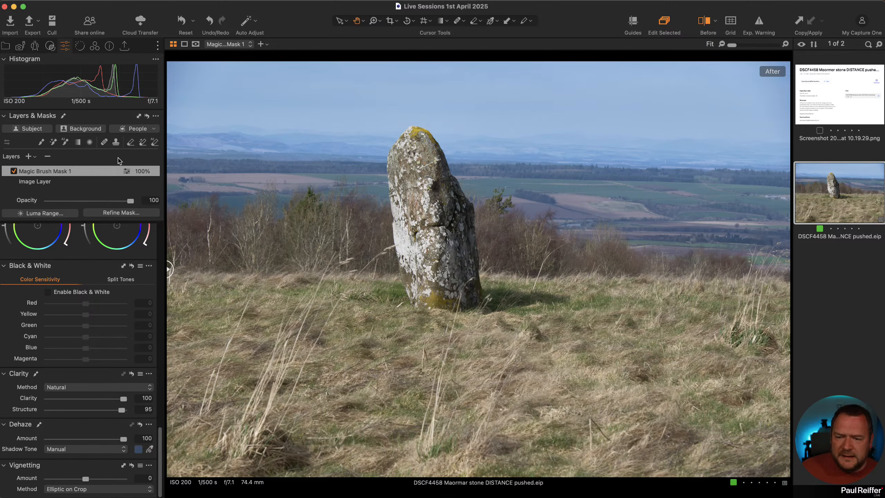
Step: Look over the Curve's RGB and Luma channels for the Magic Brush Mask 1 layer, ending on Luma
scroll(76, 391, "down", 15)
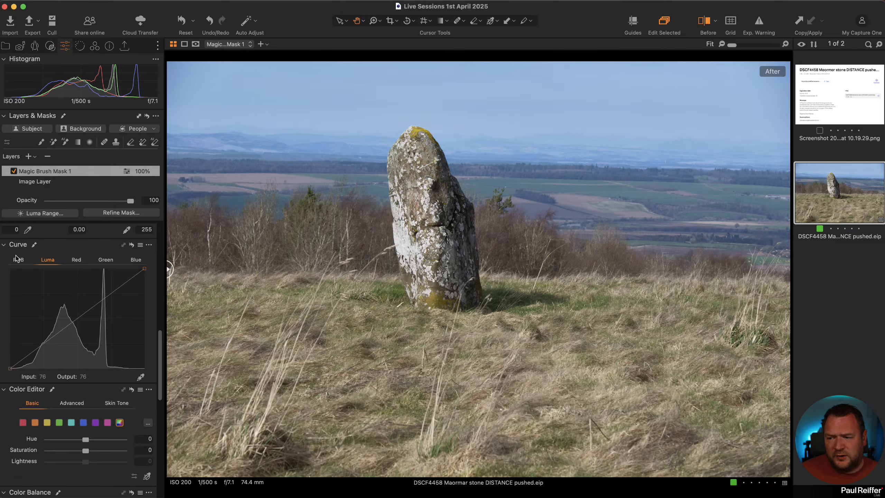
left_click(17, 258)
left_click(47, 260)
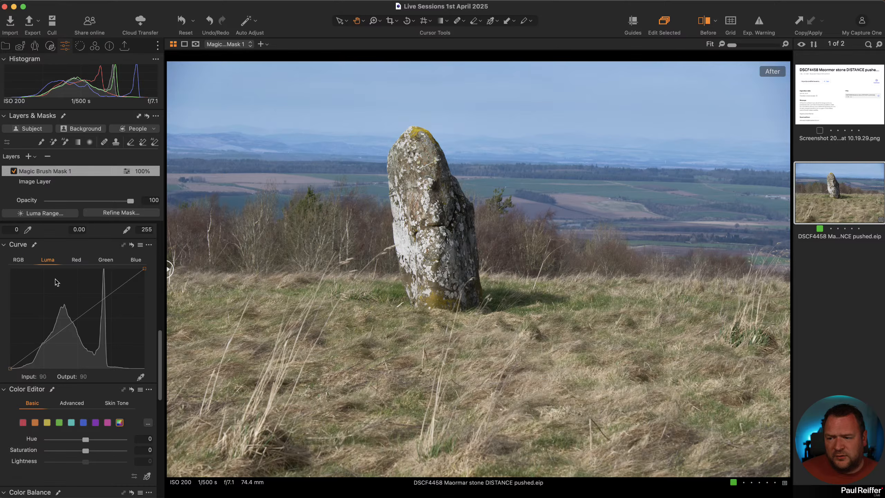
Step: View the standing stone photo at 50% and create a floating Curve tool over it
left_click(579, 151)
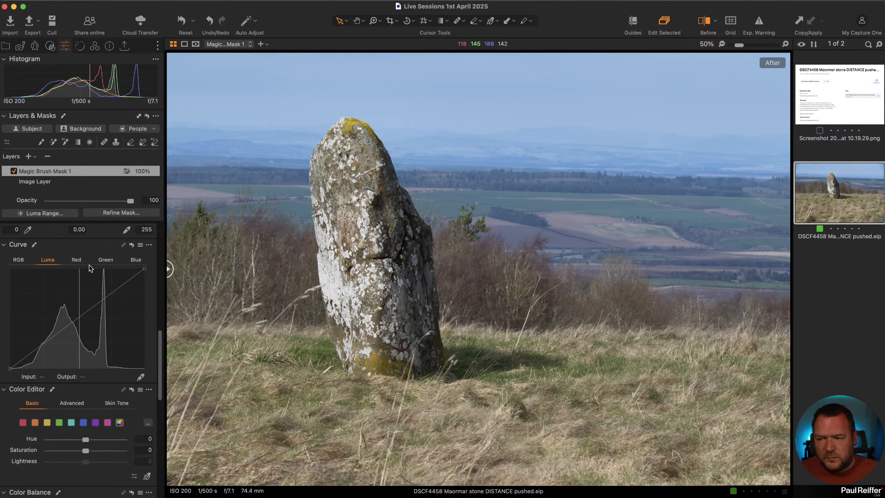
left_click(247, 1)
mouse_move(263, 19)
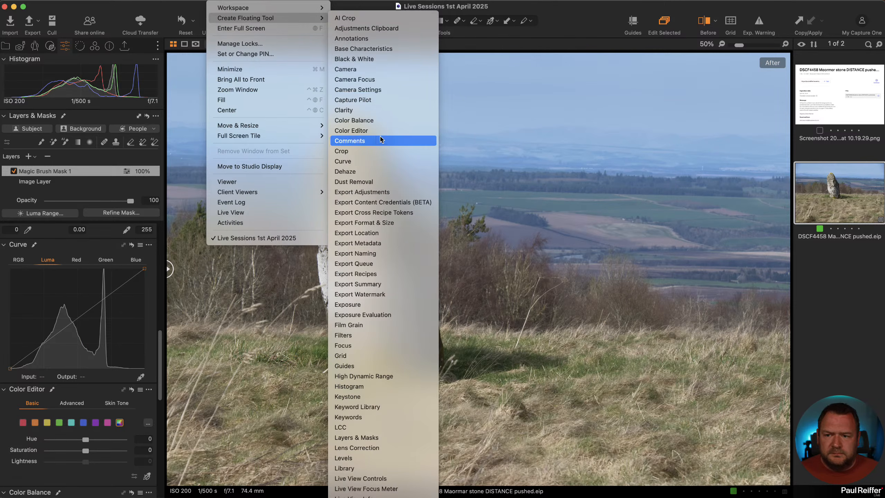
left_click(387, 161)
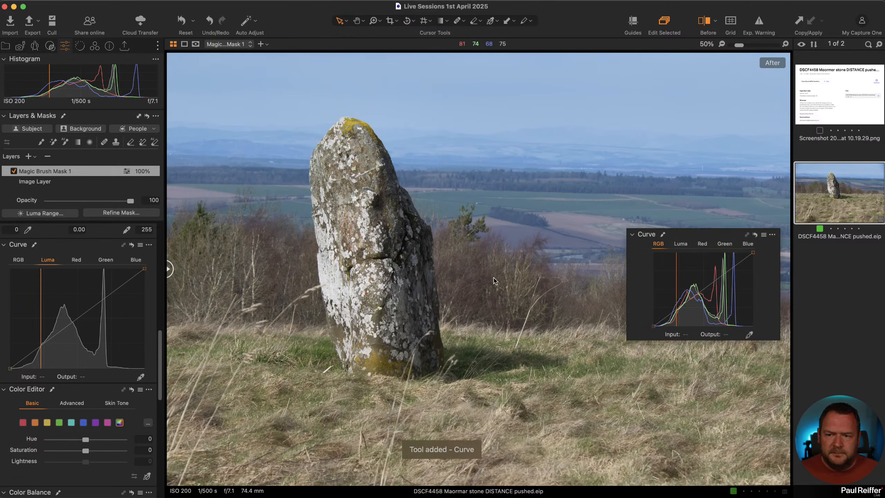
Step: Switch the floating Curve to its Luma channel, and reposition and enlarge it to fill the lower part of the viewer
left_click_drag(694, 233, 334, 247)
left_click(357, 265)
left_click_drag(414, 353, 767, 497)
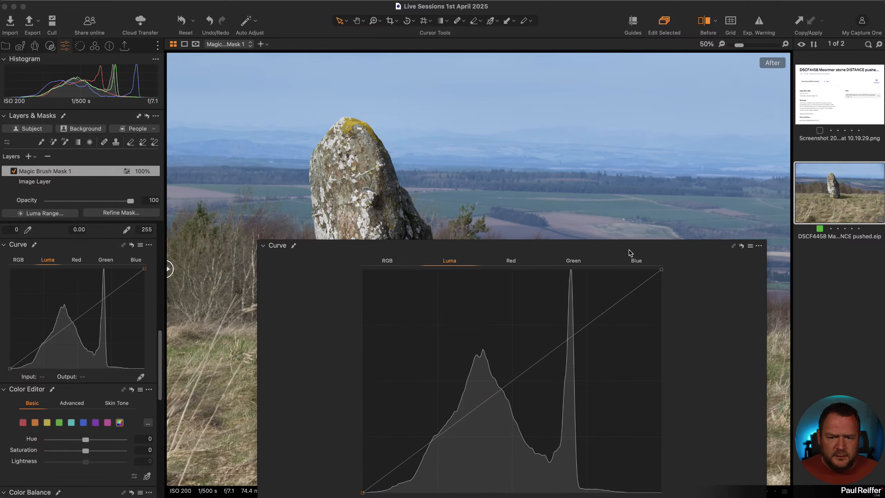
left_click_drag(630, 253, 597, 190)
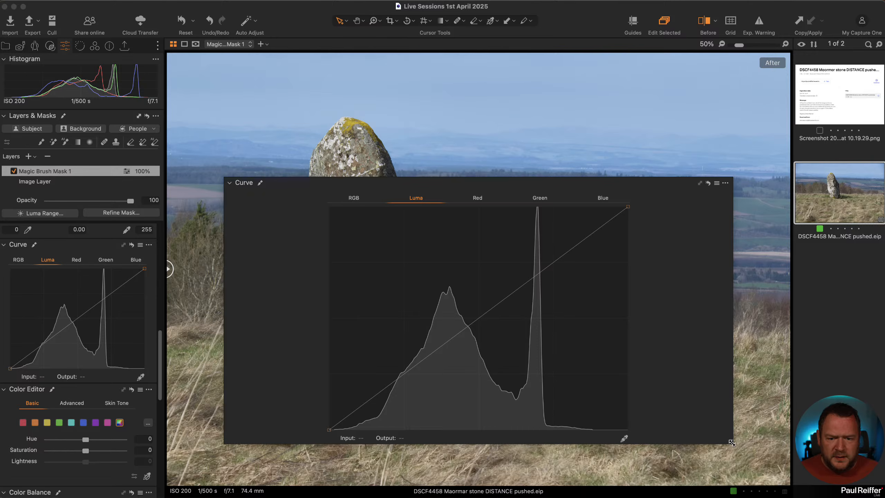
left_click_drag(732, 442, 731, 488)
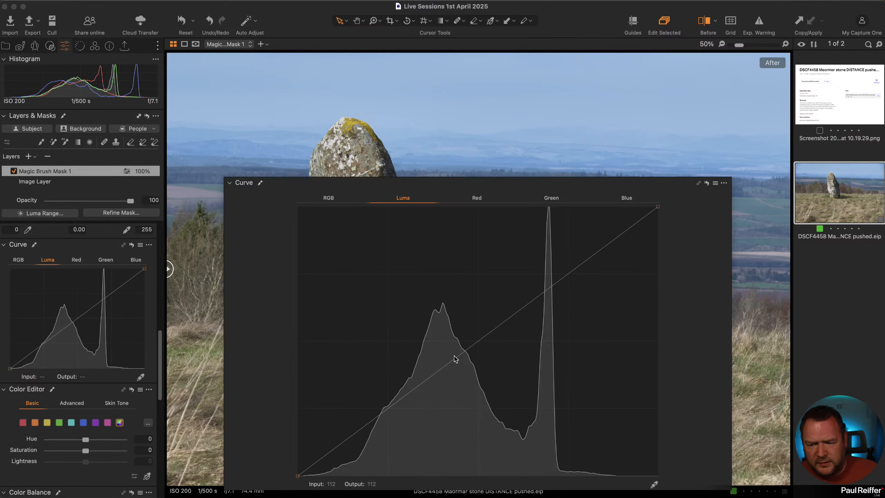
Step: Add anchor points to the Luma curve on both sides of the bright histogram peak, from the midtones into the highlights
left_click(501, 324)
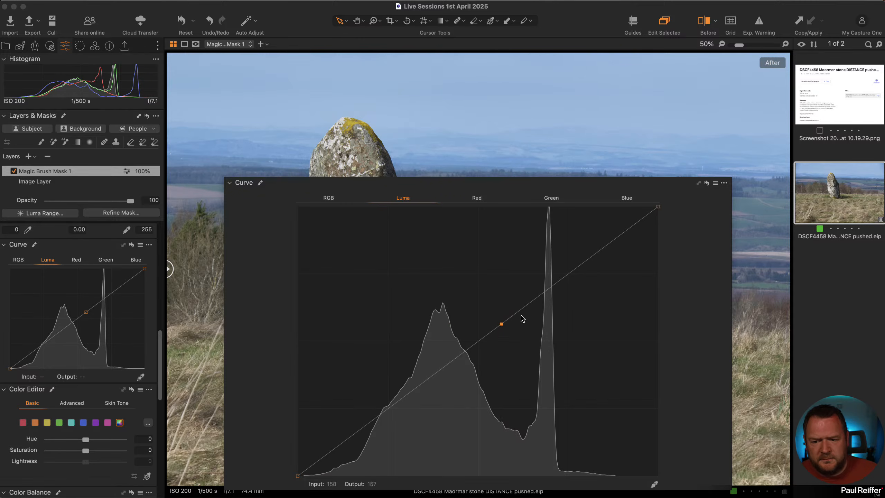
left_click(549, 290)
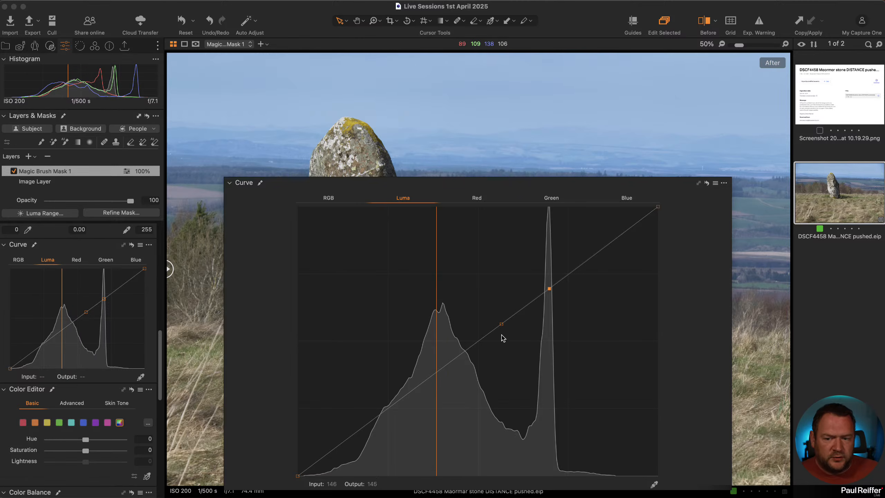
left_click(491, 331)
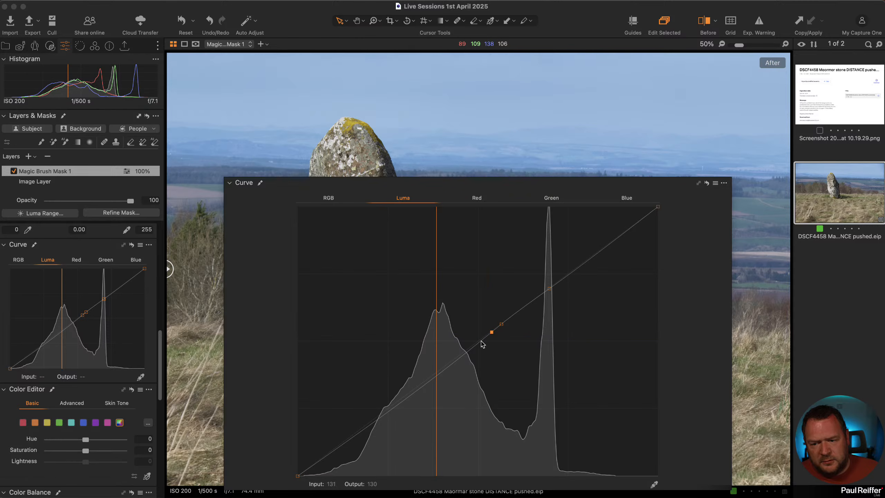
left_click(479, 342)
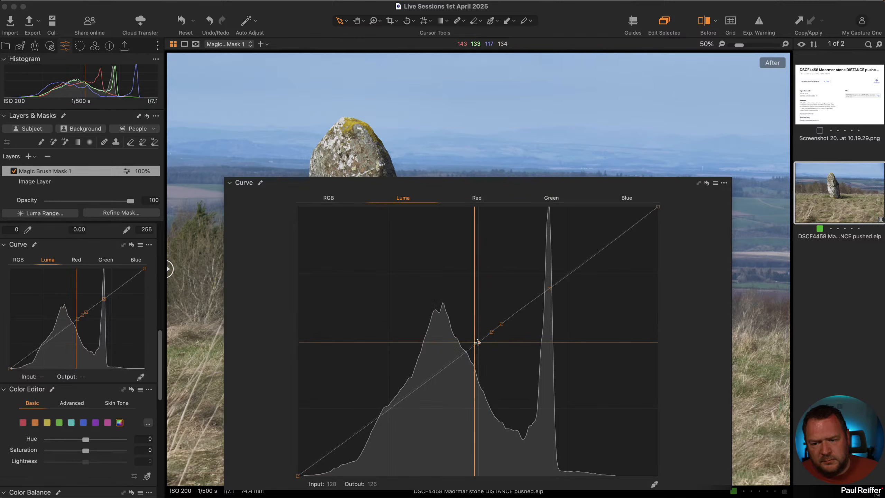
left_click(560, 282)
left_click(573, 272)
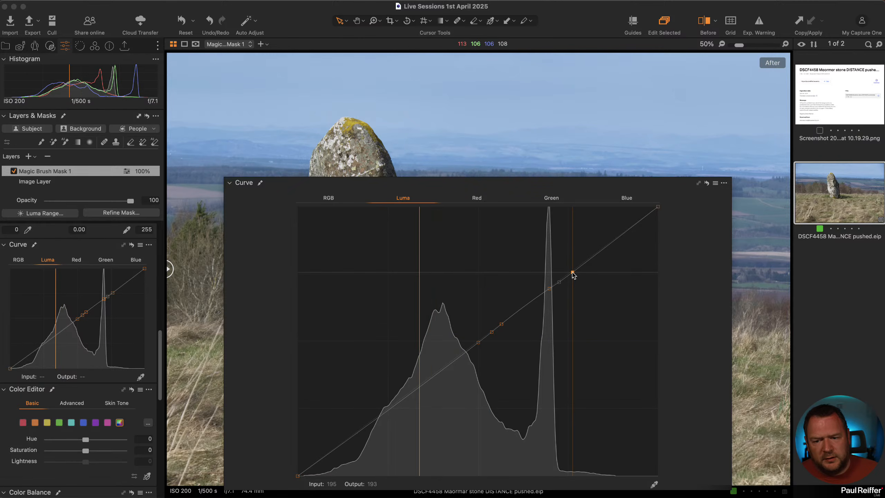
Step: Steepen the Luma curve just below the bright peak, raising input 167 to about 170 and lowering input 155 to about 149, and compare
left_click(525, 307)
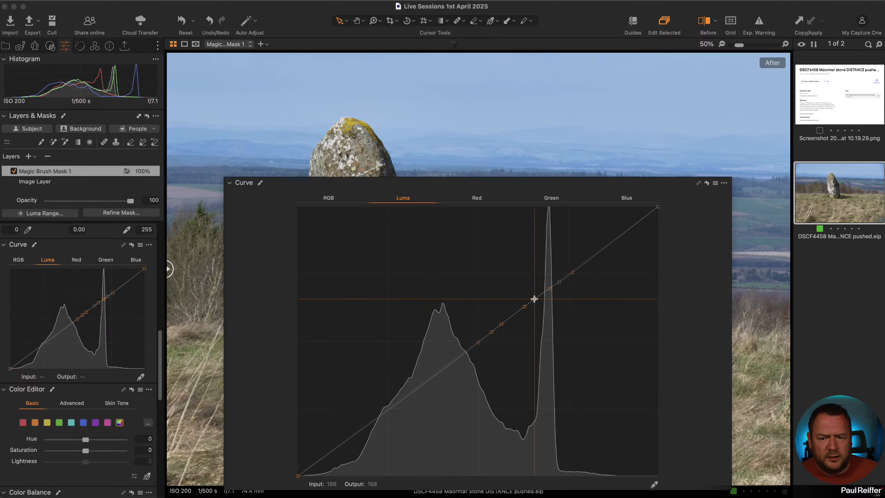
left_click(534, 297)
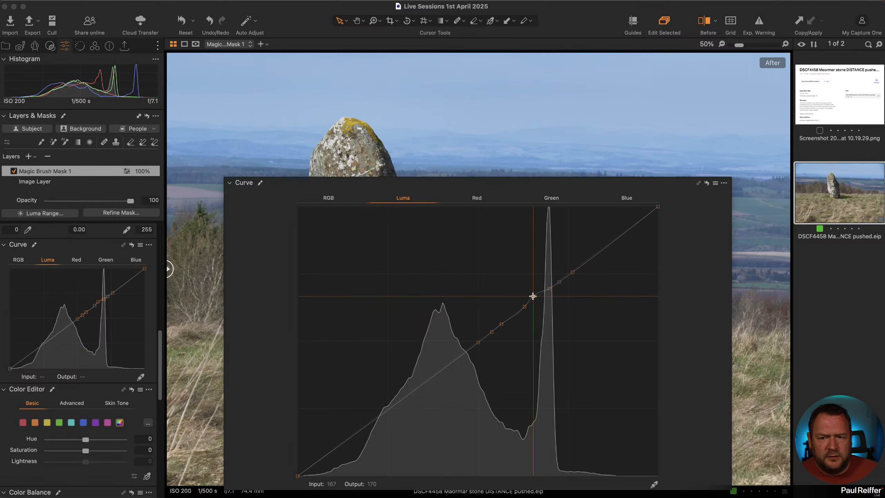
left_click(517, 316)
left_click_drag(516, 316, 516, 318)
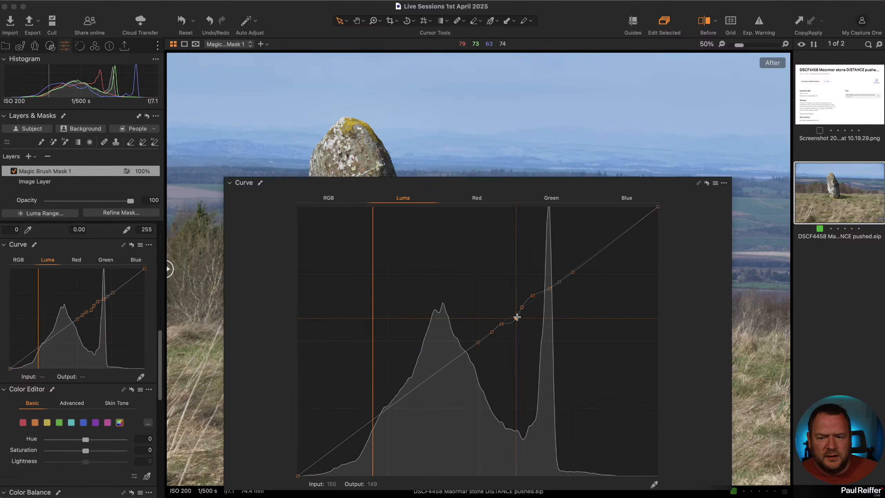
left_click_drag(517, 318, 504, 326)
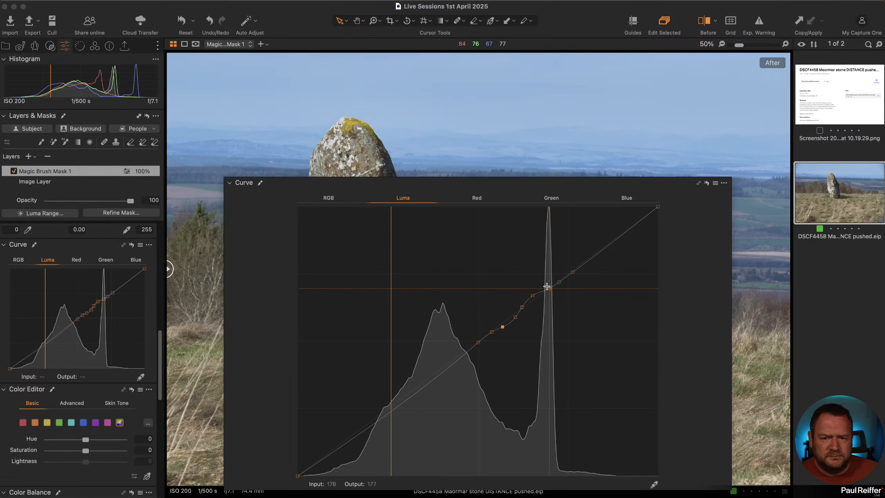
left_click(707, 183)
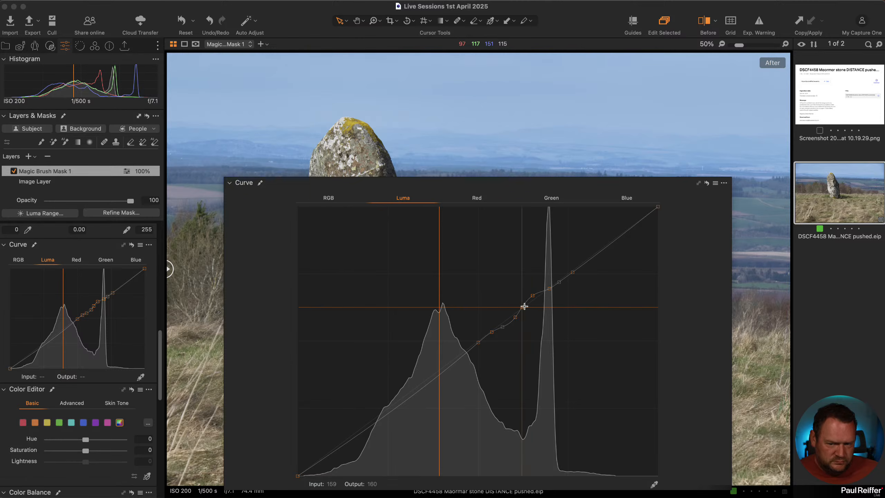
Step: Pull the Luma curve's midtone anchor points further below the diagonal, up to just before the bright histogram peak
mouse_move(491, 335)
left_mouse_down()
mouse_move(477, 345)
mouse_move(504, 332)
mouse_move(494, 340)
left_mouse_up()
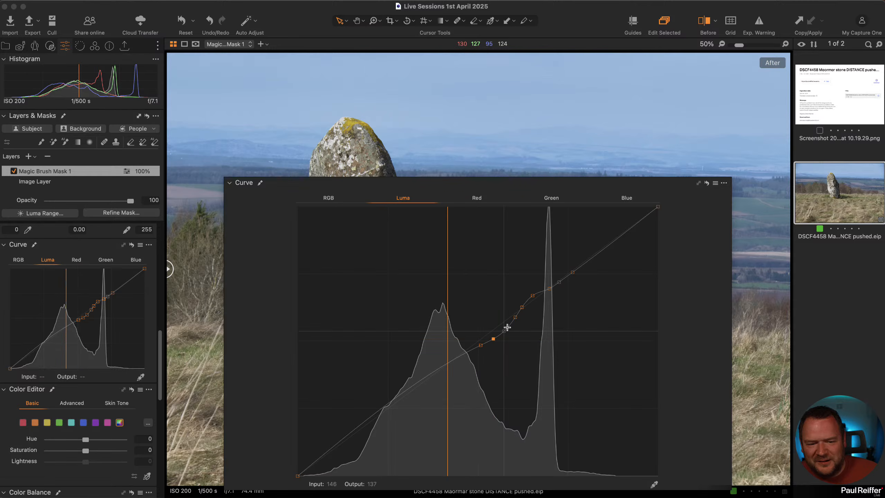
left_click(518, 318)
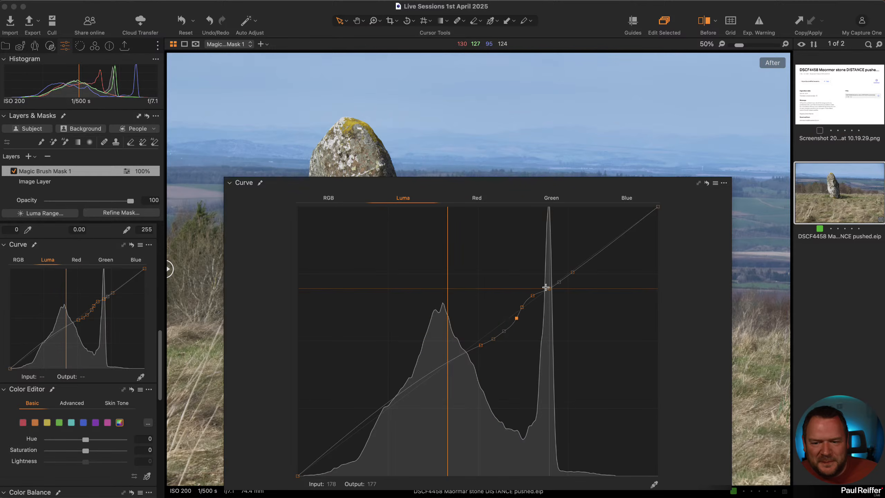
left_click_drag(522, 307, 494, 340)
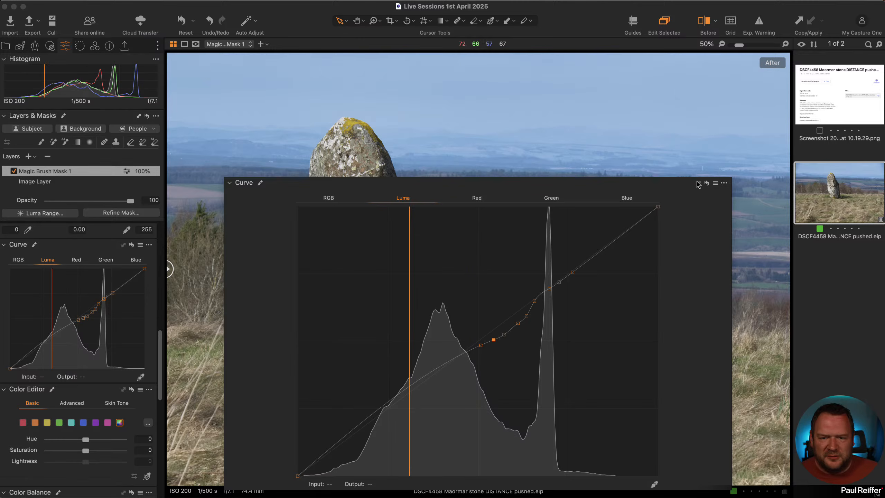
Step: Compare the distant hills with and without the Luma curve, and remove the floating Curve tool
left_click(707, 183)
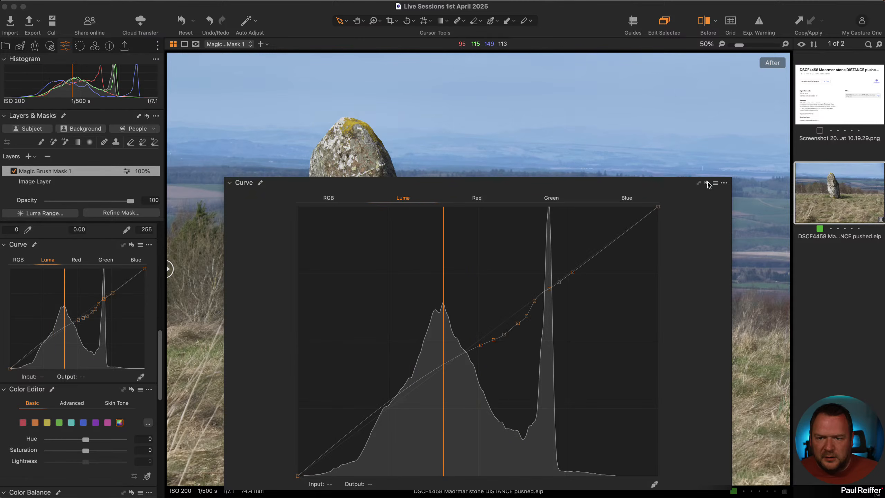
left_click(708, 183)
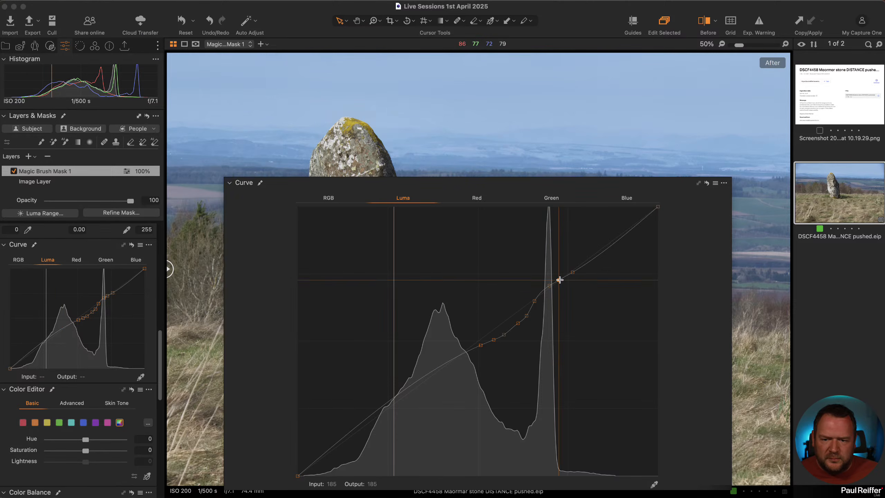
left_click(707, 183)
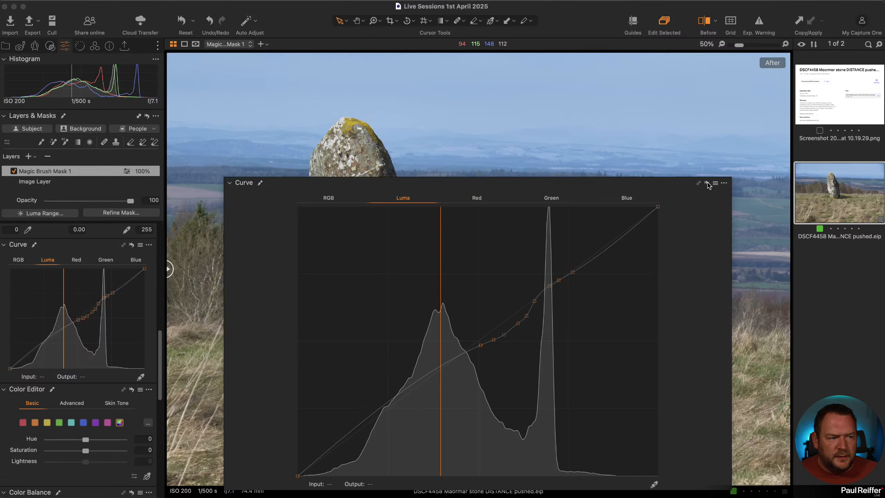
left_click(707, 183, "alt")
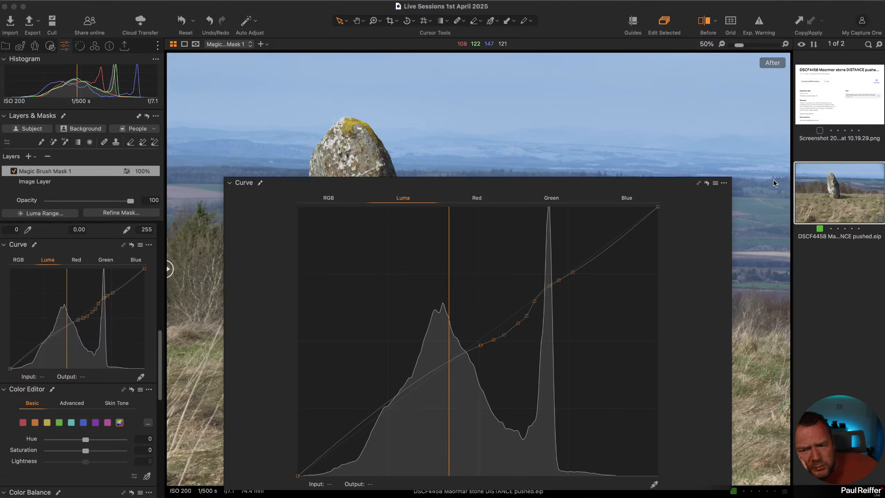
left_click(725, 184)
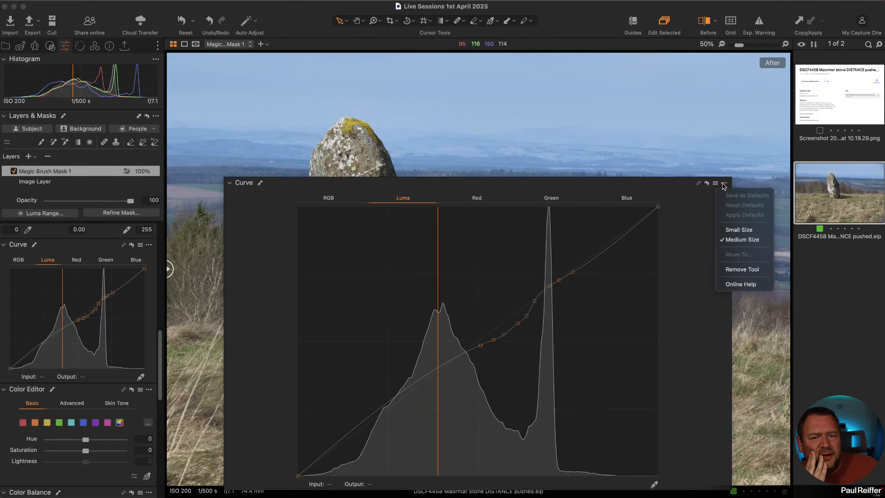
left_click(742, 269)
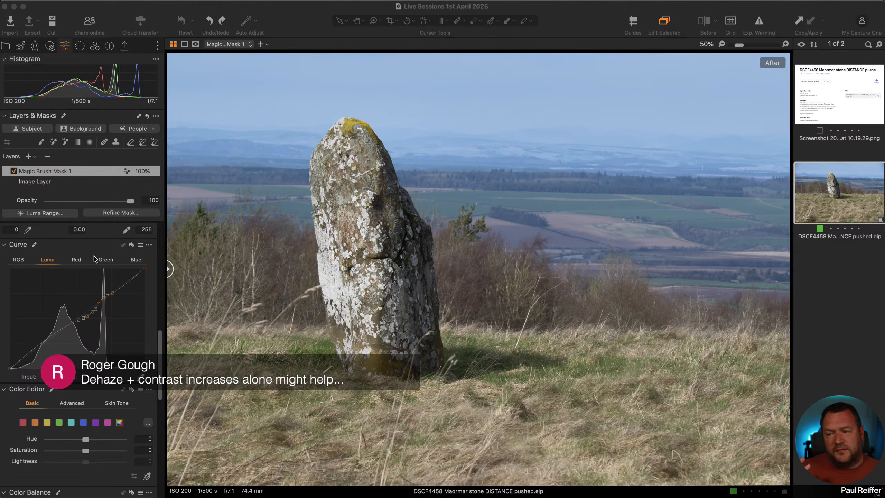
Step: Review the Magic Brush Mask 1 layer's adjustments, including Clarity, Dehaze and Exposure
scroll(94, 258, "up", 8)
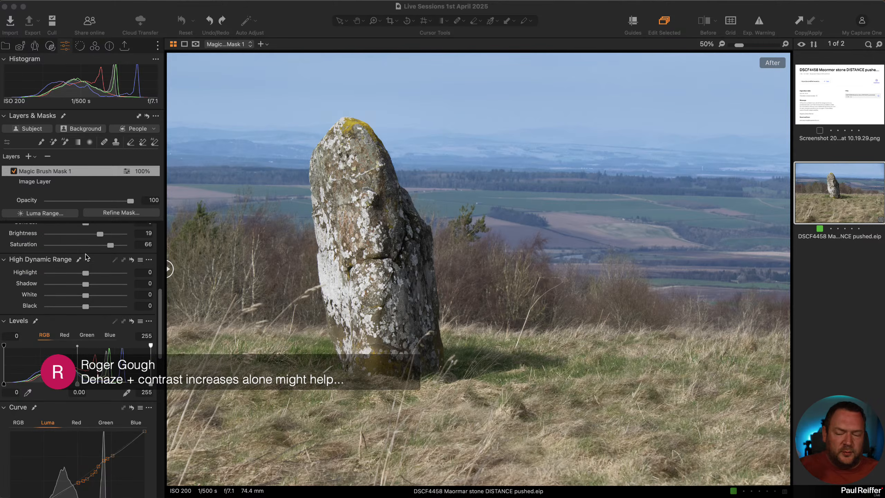
scroll(101, 286, "down", 5)
scroll(101, 286, "up", 5)
scroll(111, 306, "down", 10)
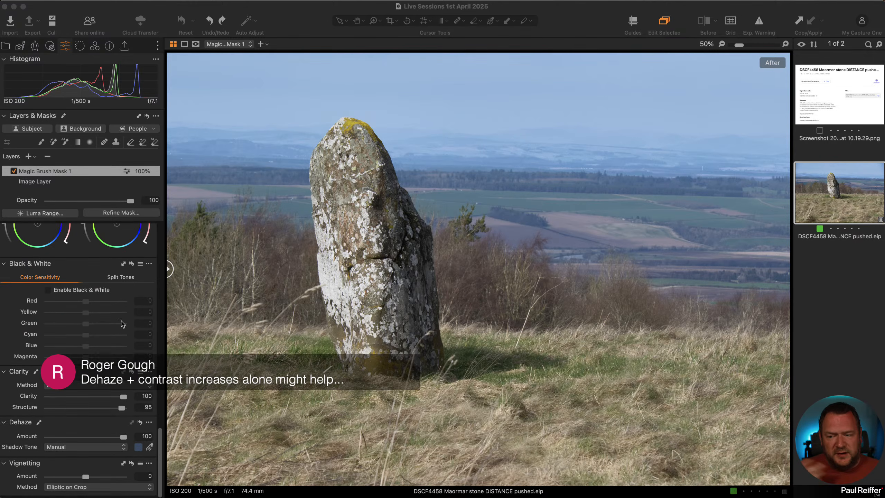
scroll(115, 348, "up", 10)
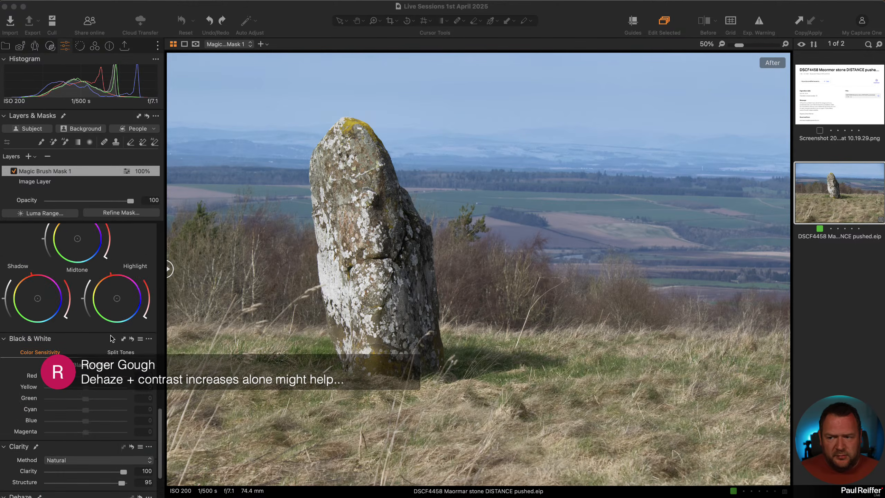
scroll(104, 347, "up", 2)
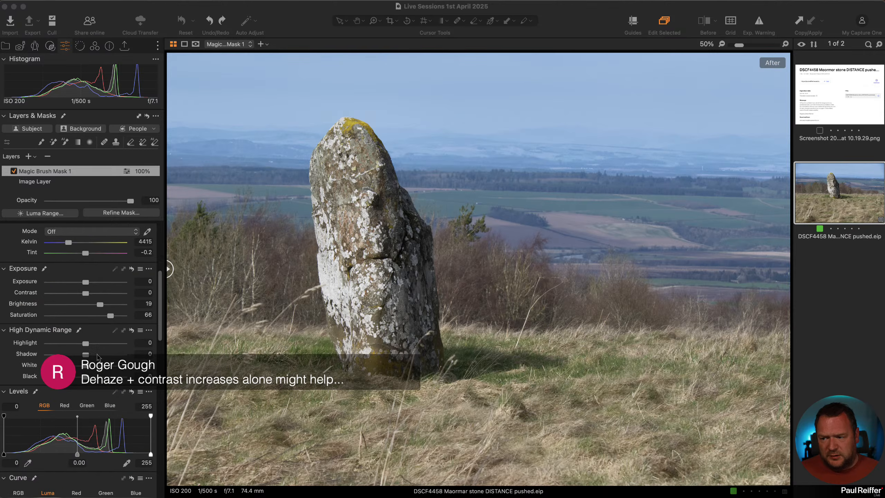
Step: Try a Contrast adjustment on the Magic Brush Mask 1 layer to judge its effect on the distant hills
mouse_move(86, 296)
left_mouse_down()
mouse_move(114, 296)
mouse_move(86, 297)
left_mouse_up()
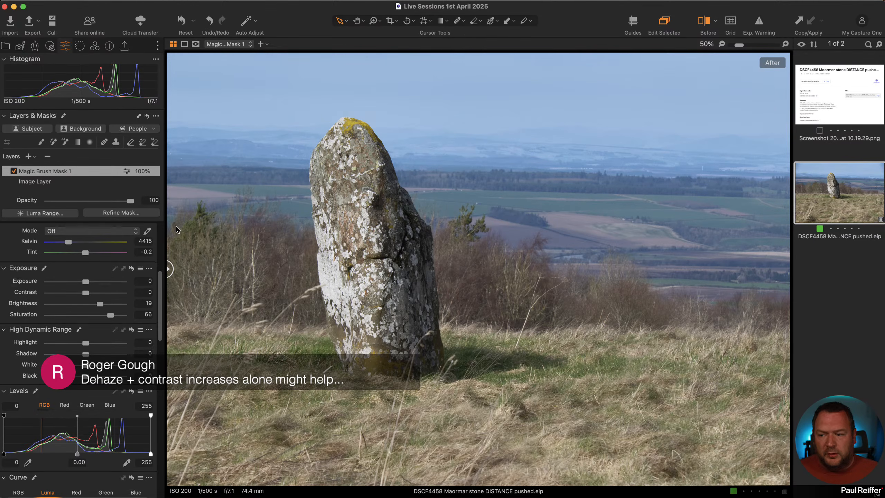
mouse_move(87, 297)
left_mouse_down()
mouse_move(122, 299)
mouse_move(88, 296)
left_mouse_up()
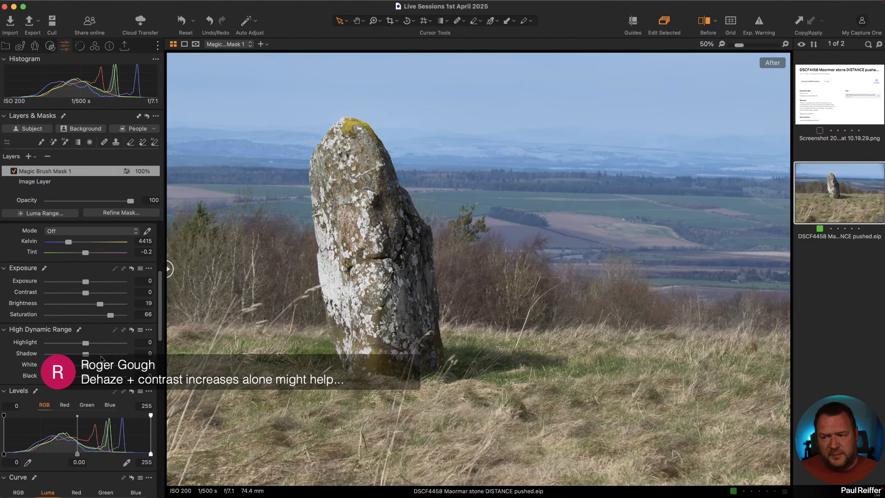
scroll(101, 359, "down", 7)
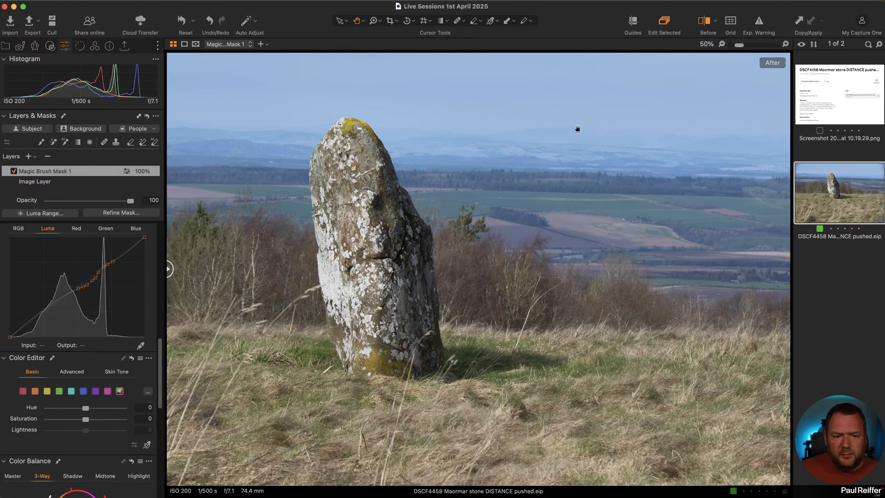
Step: Compare before and after on the distant hills at 200% and on the whole photo fitted to view, ending on the edited version
double_click(606, 154)
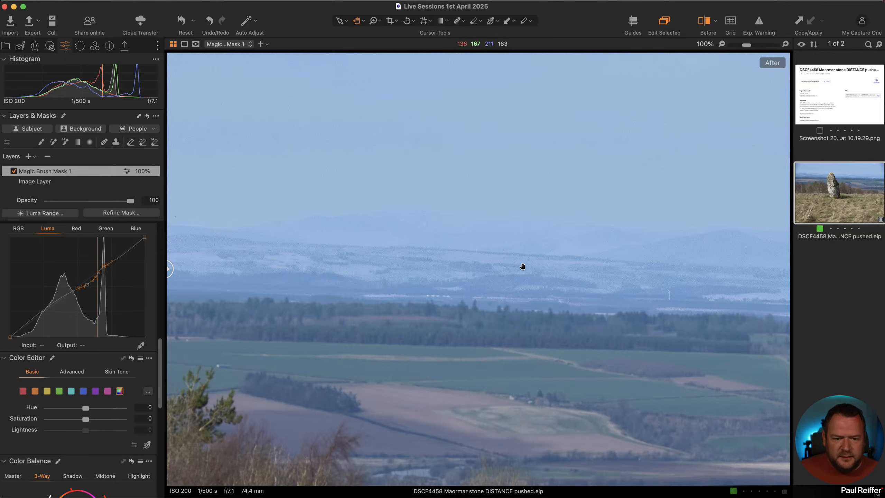
scroll(523, 267, "up", 1)
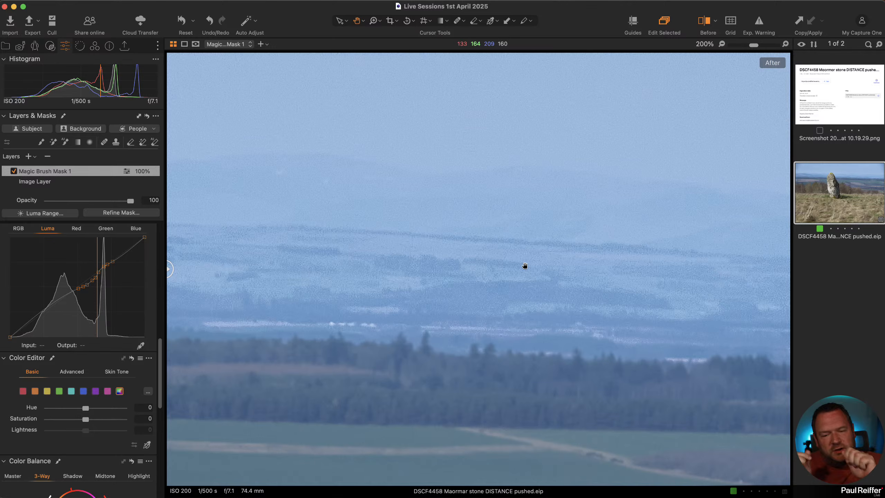
key("y")
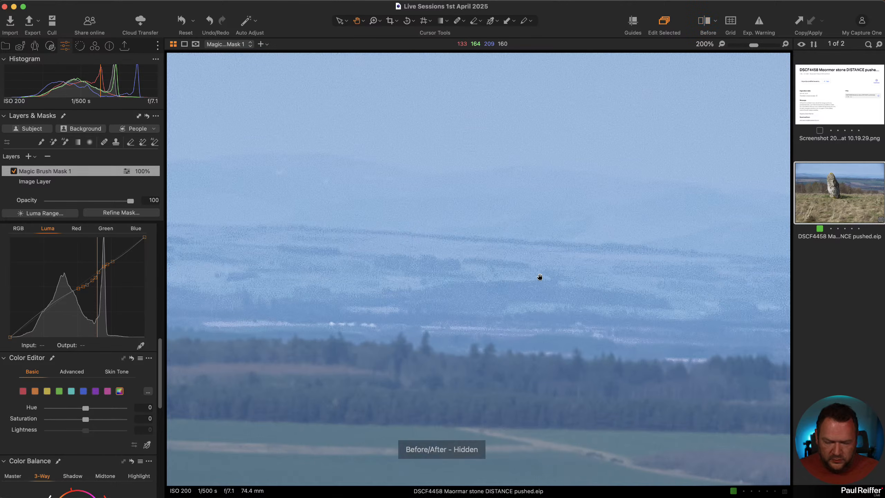
key("y")
left_click_drag(479, 266, 392, 429)
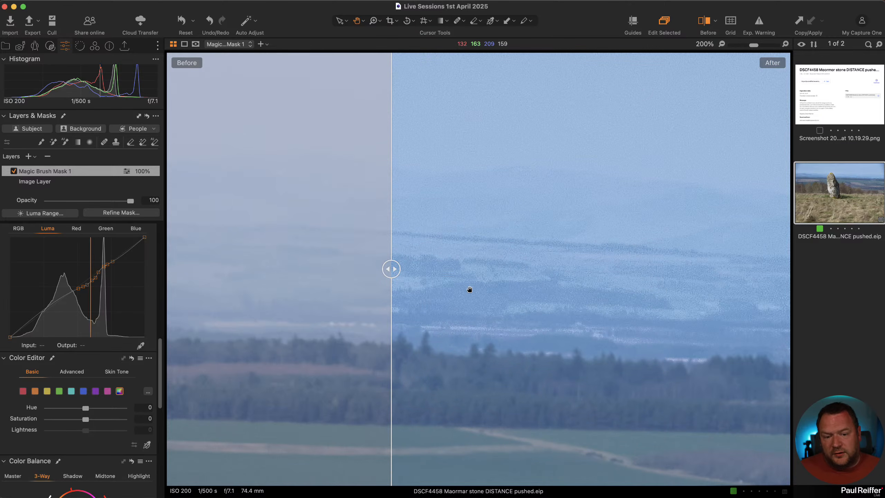
key("super+0")
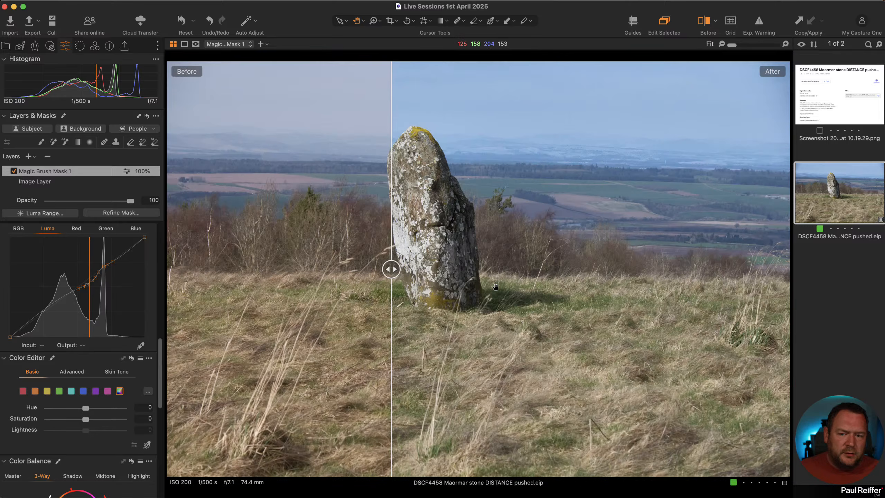
left_click_drag(391, 268, 93, 310)
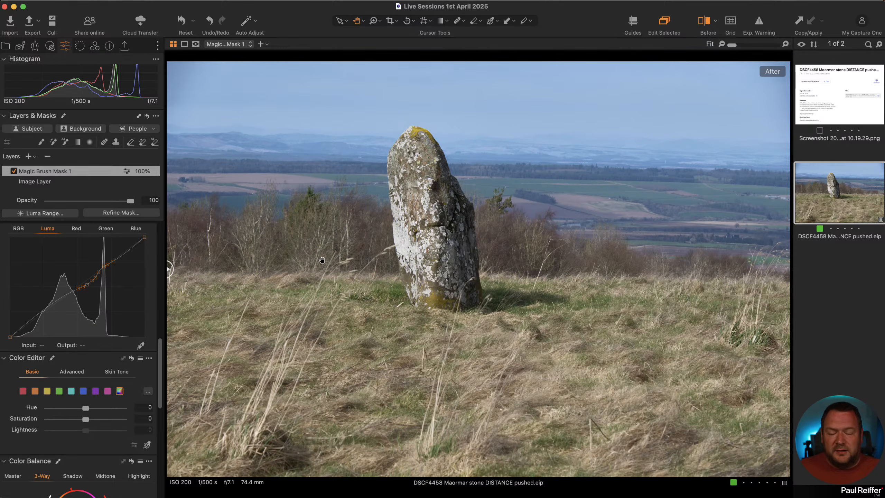
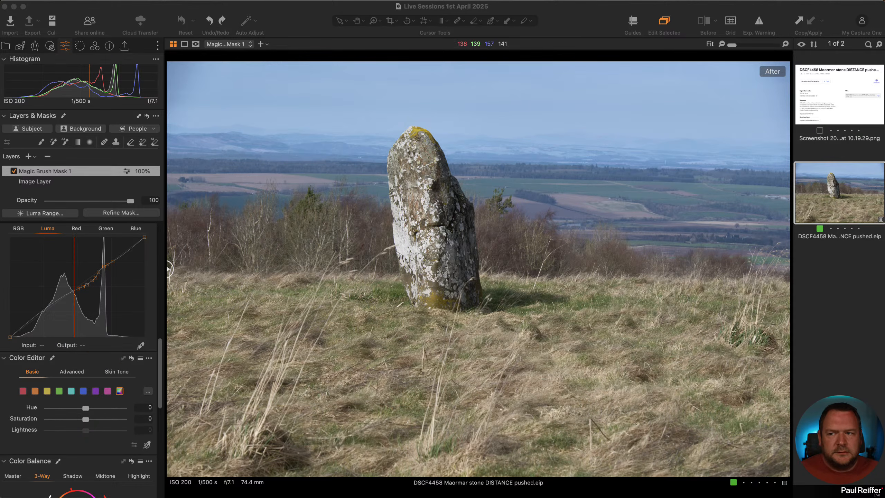
Step: Return to the library and open the user collection containing the DSD02811 woodland house photos
left_click(8, 47)
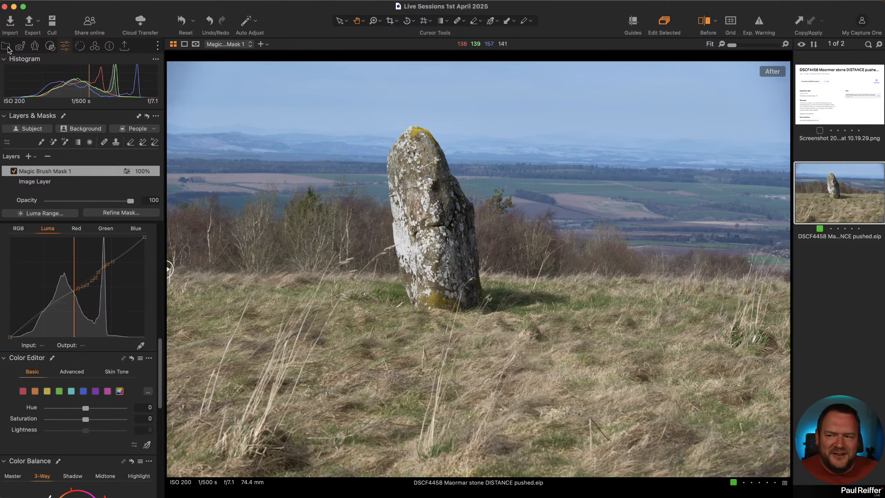
left_click(8, 48)
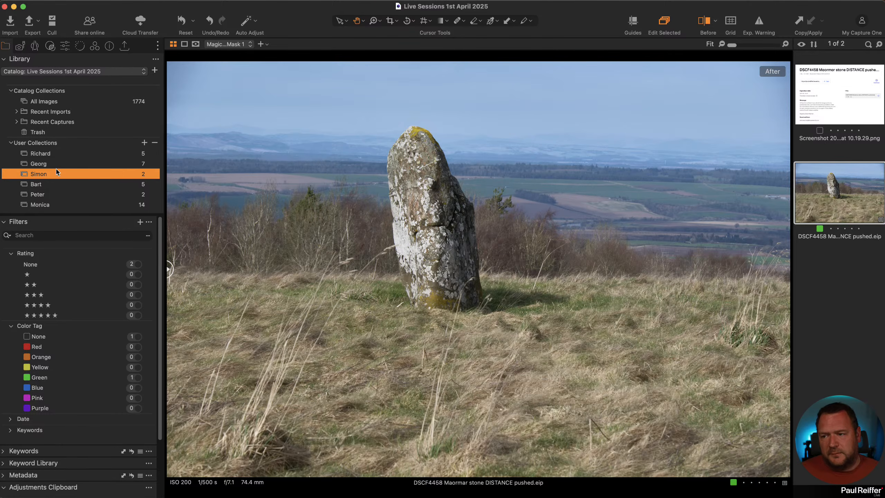
left_click(60, 185)
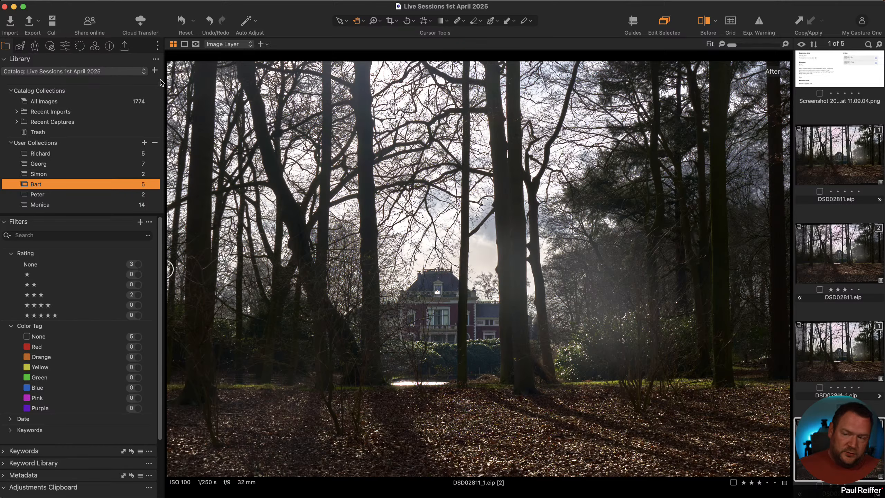
Step: Review the layers, base characteristics and color settings of the edited DSD02811_1 woodland variant
left_click(64, 46)
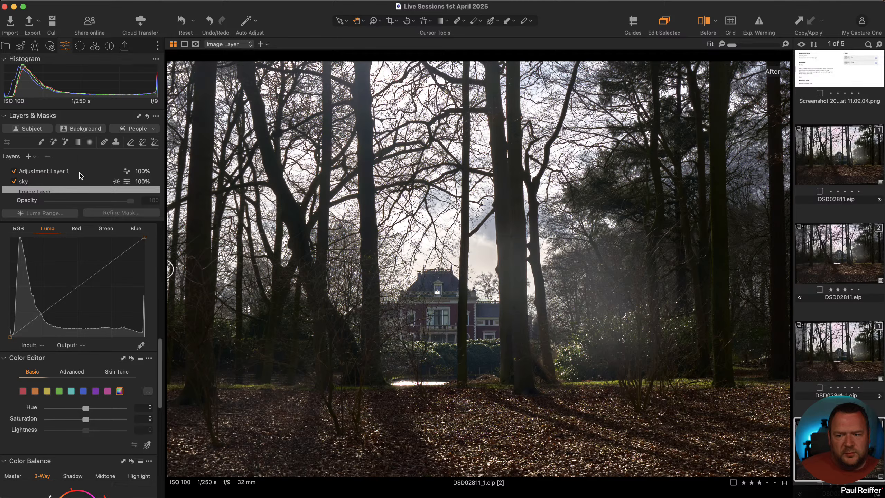
left_click(94, 48)
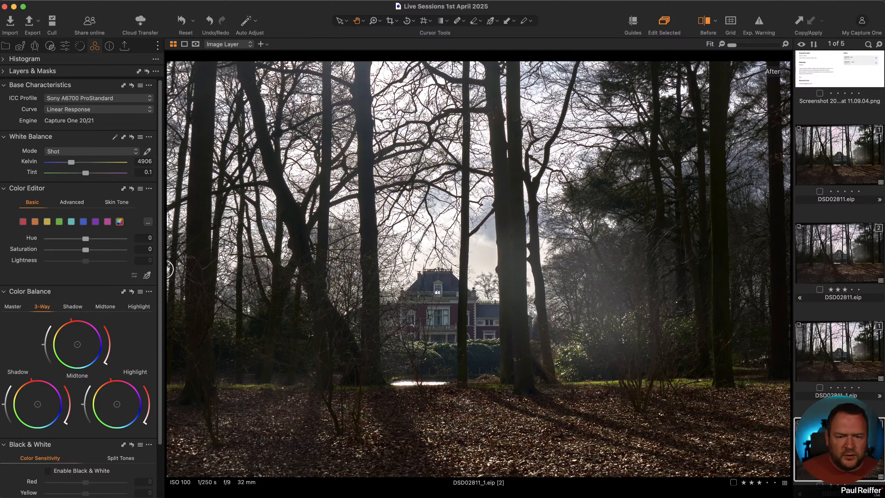
scroll(840, 272, "down", 2)
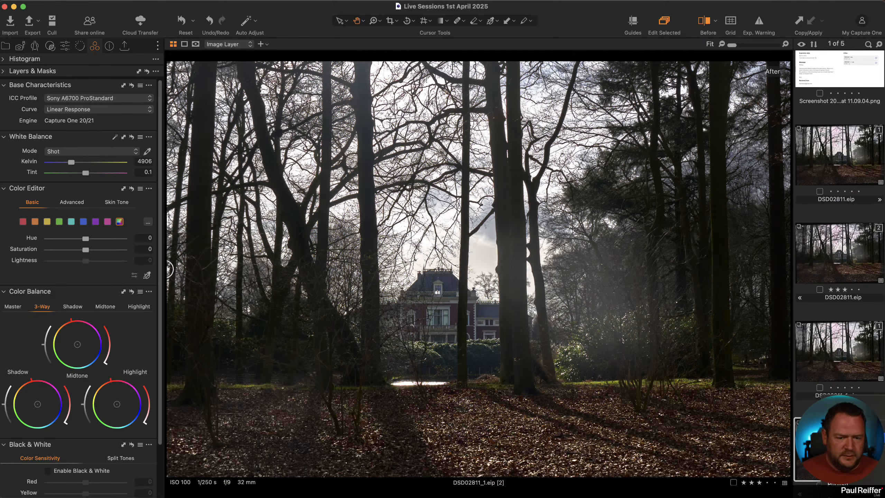
Step: Remove a newly added unedited variant of DSD02811_1, and create two clones of its edited variant instead
key("F2")
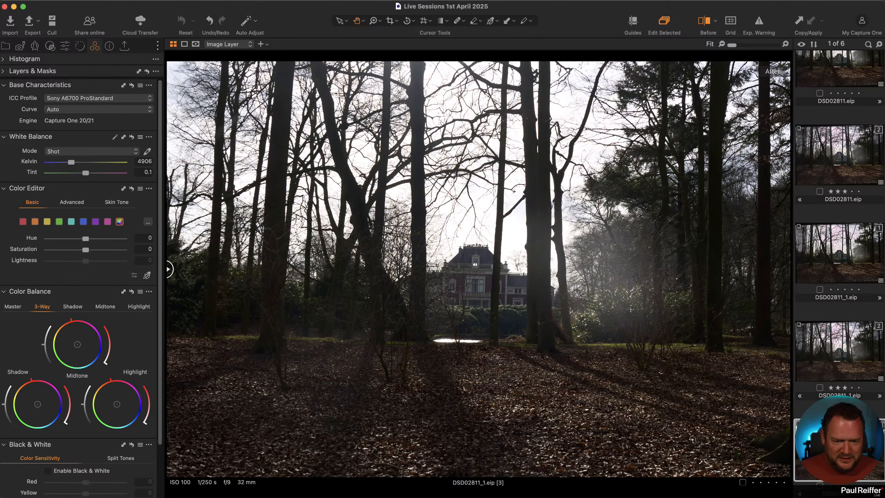
key("BackSpace")
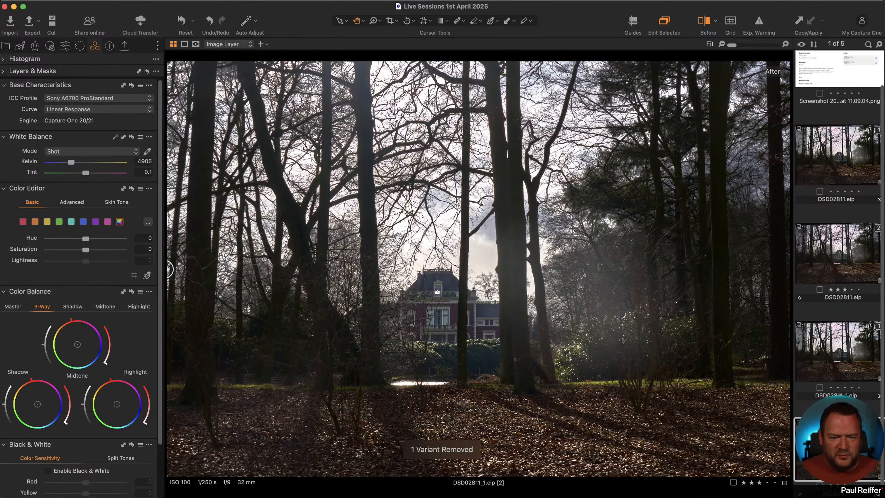
key("F3")
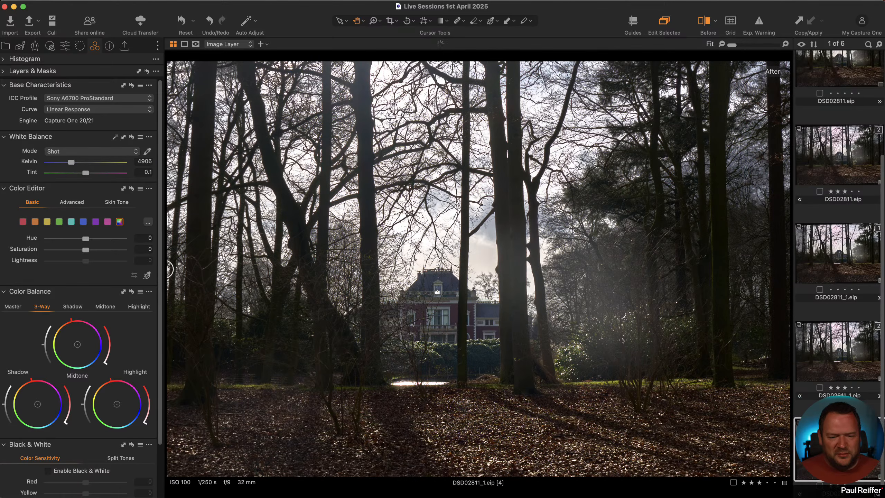
key("F3")
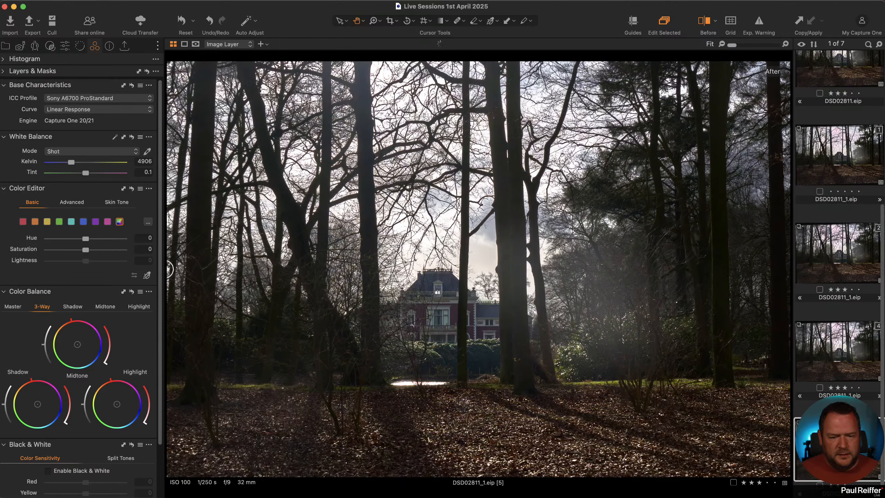
Step: Tag one clone red and the other green, then reorder the DSD02811_1 variants with green second and red third
left_click(845, 368)
key("minus")
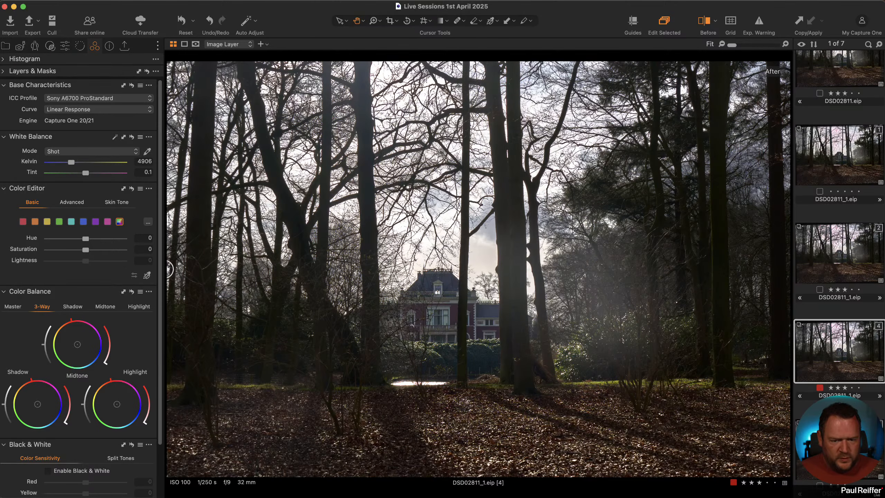
left_click(842, 449)
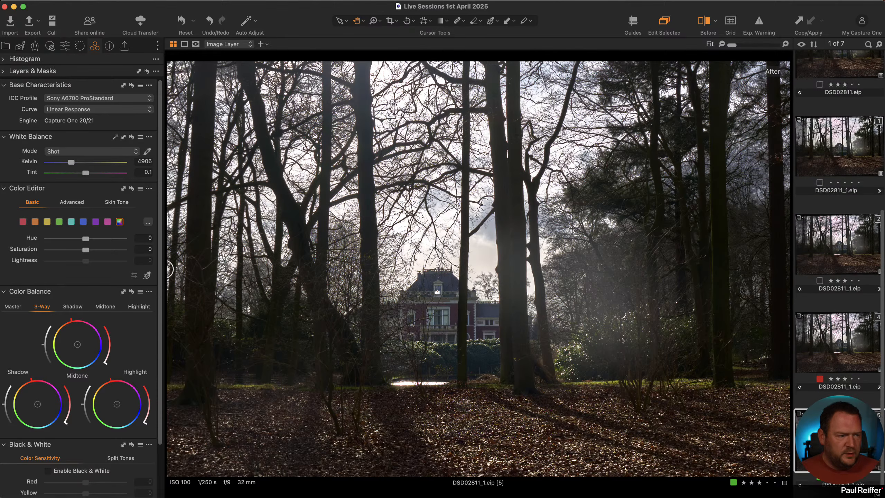
left_click_drag(807, 428, 808, 302)
left_click_drag(839, 445, 824, 333)
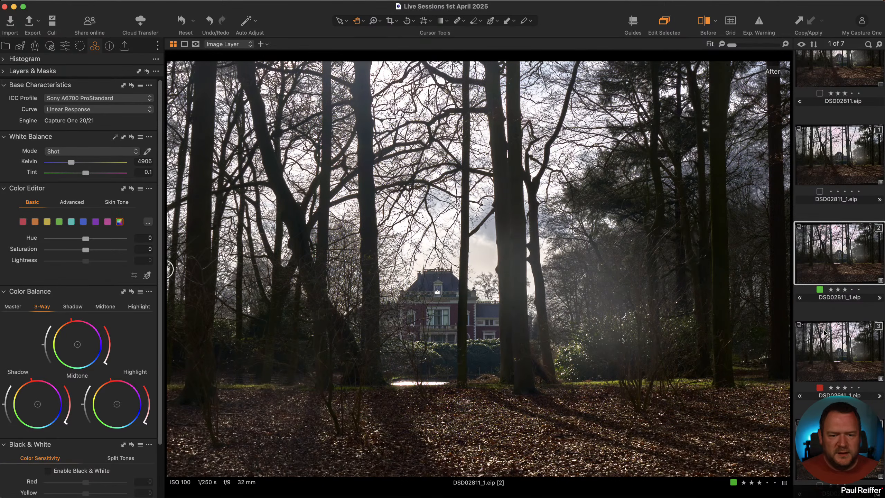
Step: Try the Auto and Film Standard curves on the green-tagged variant, and compare it with the red-tagged variant
left_click(65, 110)
left_click(66, 70)
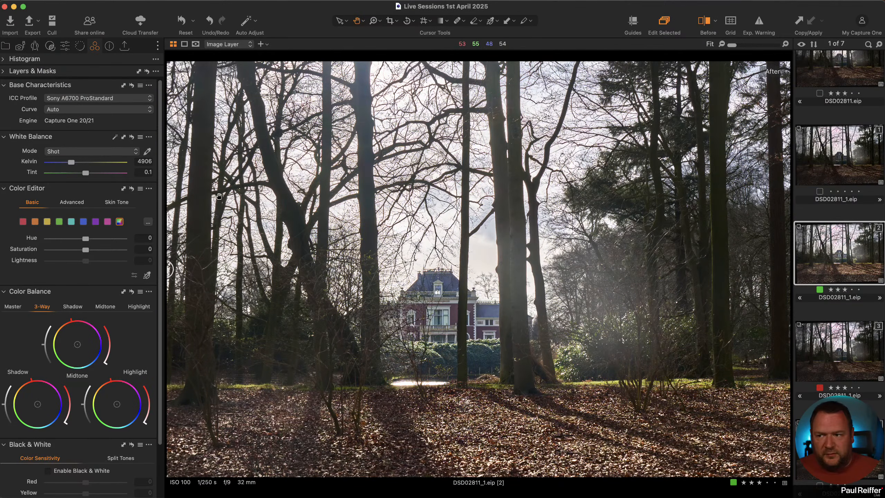
left_click(136, 109)
left_click(130, 140)
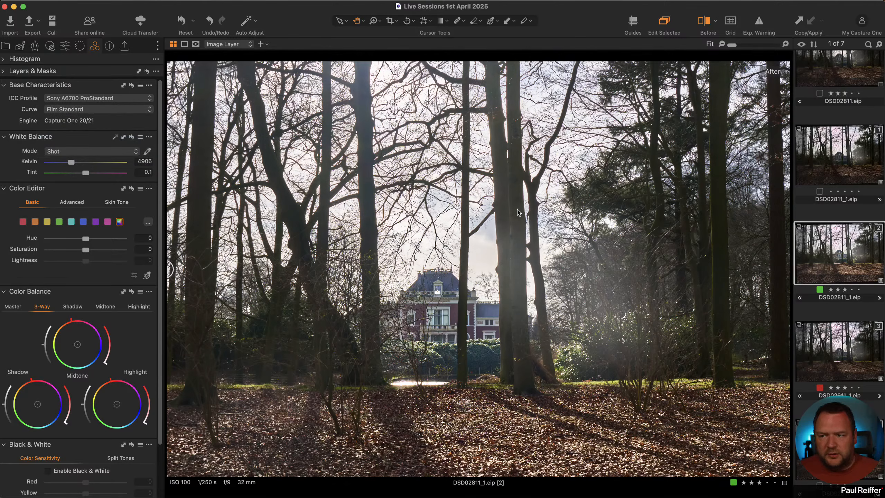
left_click(837, 362)
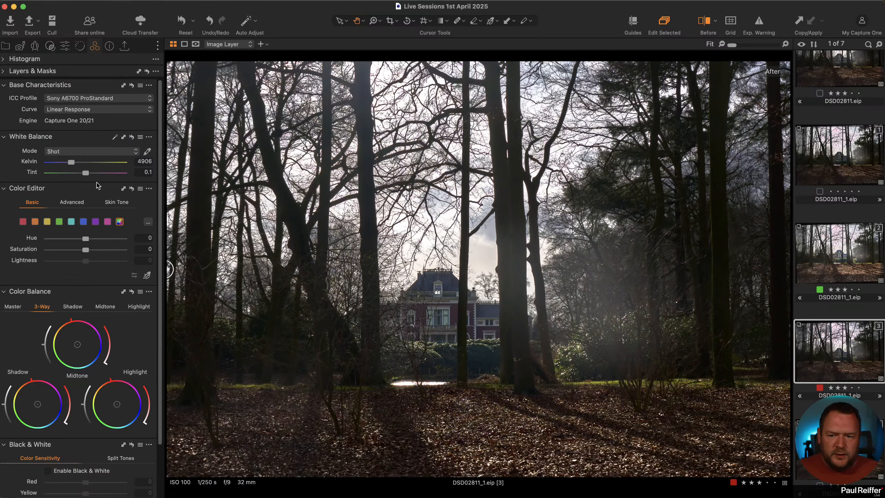
Step: Check the red-tagged variant's exposure and High Dynamic Range adjustments, and reset all adjustments on both the red- and green-tagged variants
left_click(64, 45)
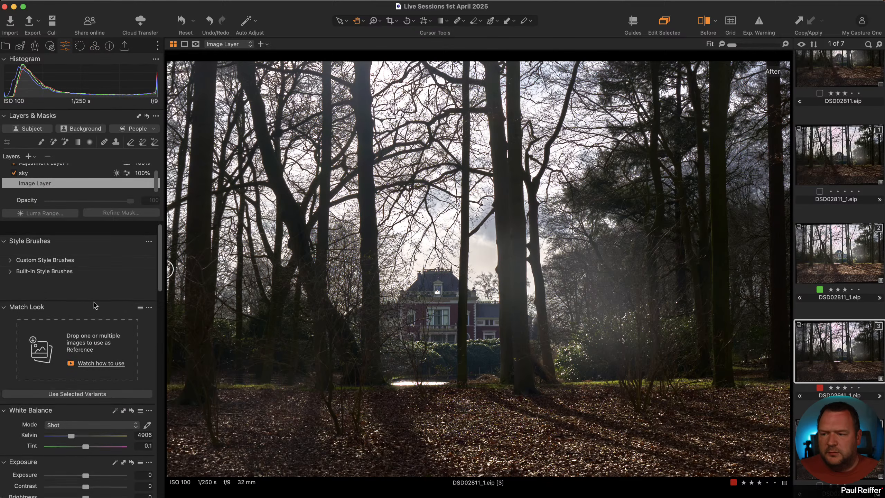
scroll(112, 326, "down", 10)
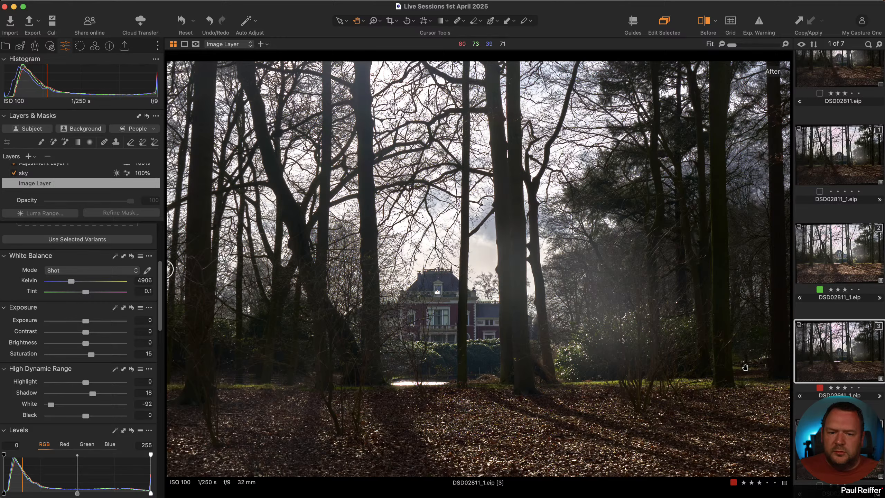
key("super+r")
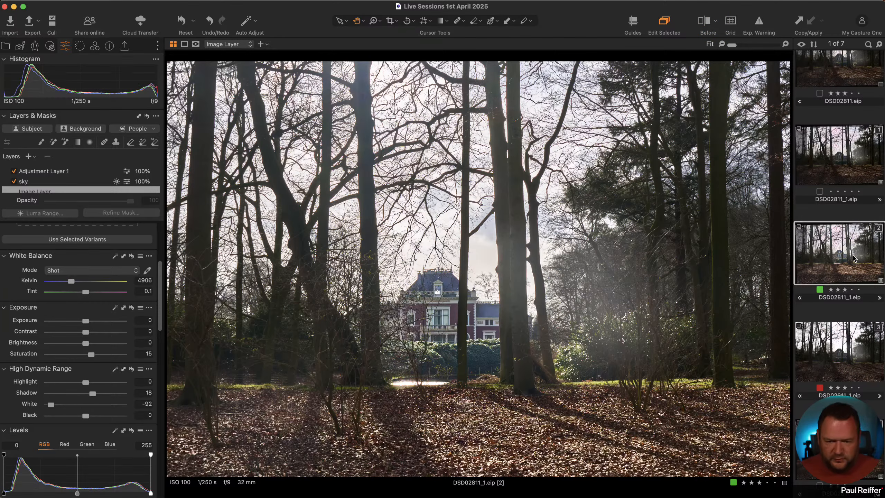
left_click(853, 258)
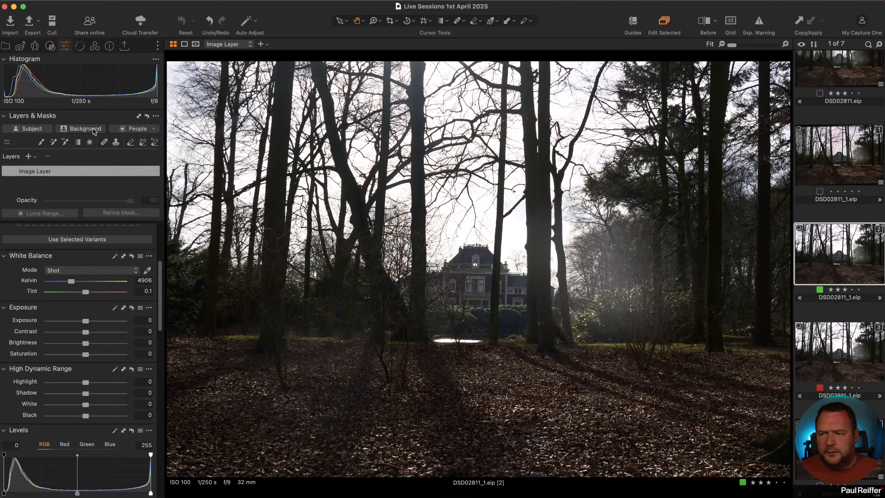
Step: Set the base curve to Film Standard on the green-tagged variant and Linear Response on the red-tagged variant
left_click(93, 47)
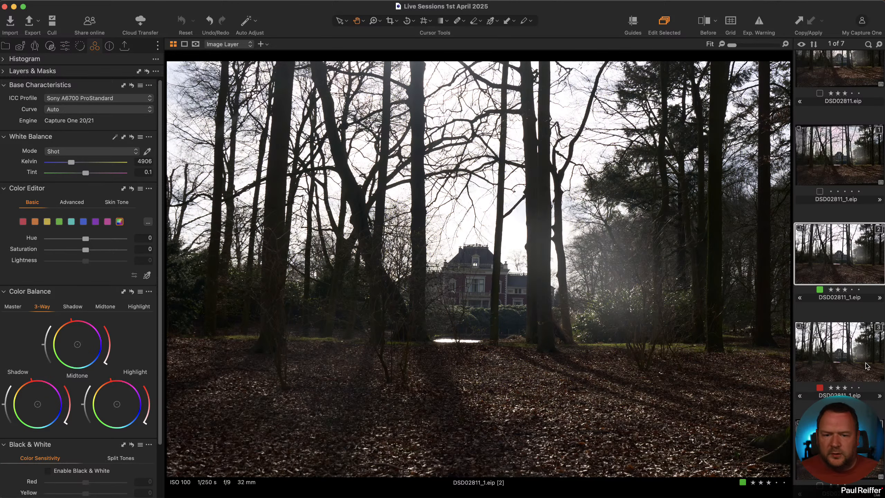
left_click(85, 110)
left_click(96, 141)
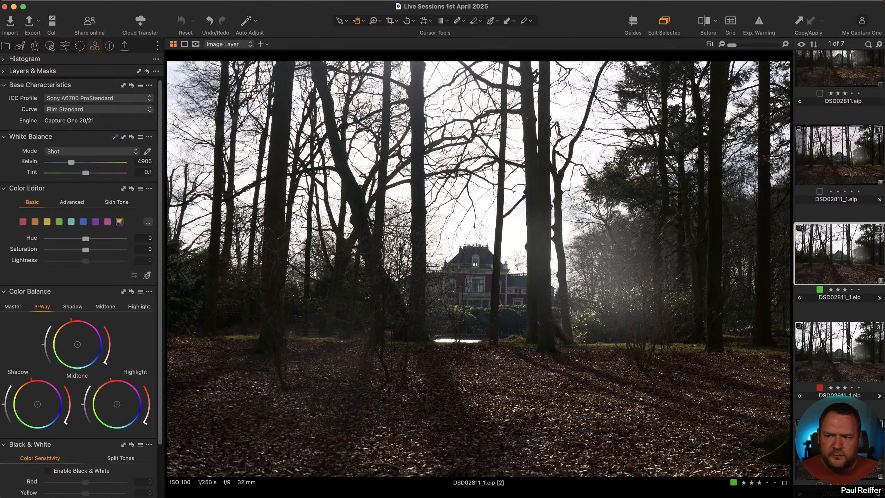
key("Down")
left_click(99, 110)
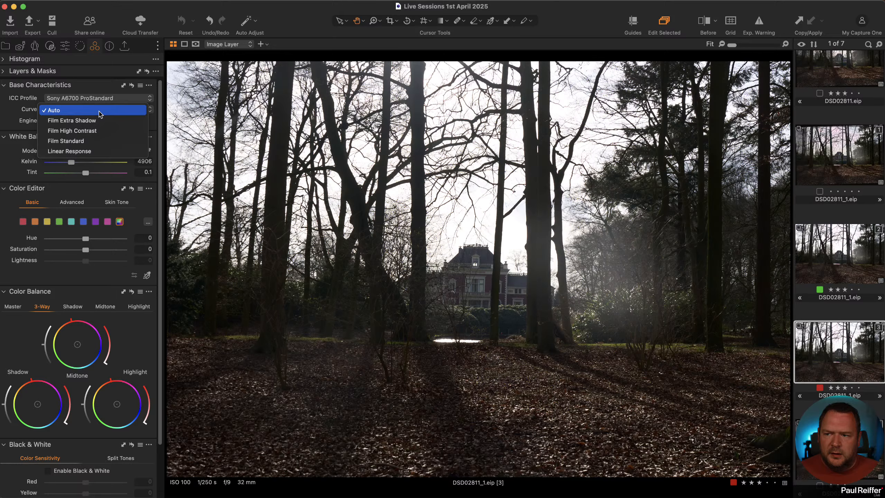
left_click(99, 151)
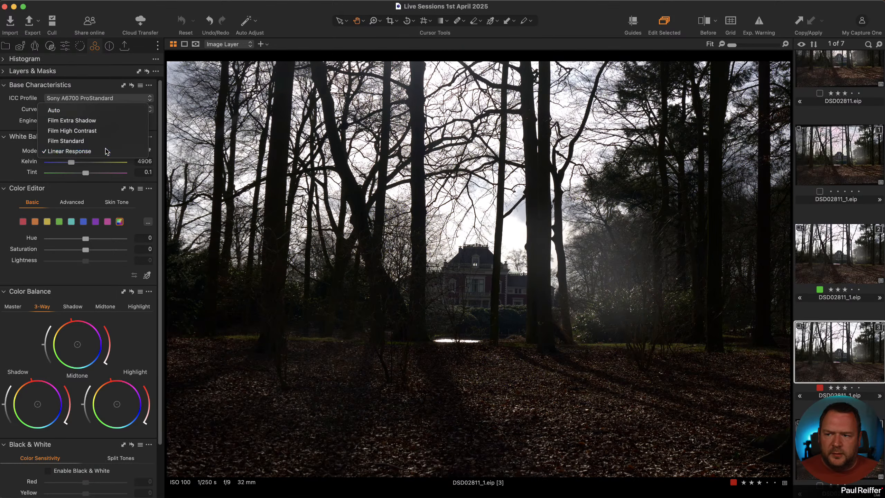
Step: Compare the Film Standard and Linear Response variants by switching between them, ending on the red-tagged Linear Response one
left_click(853, 261)
left_click(839, 361)
left_click(829, 260)
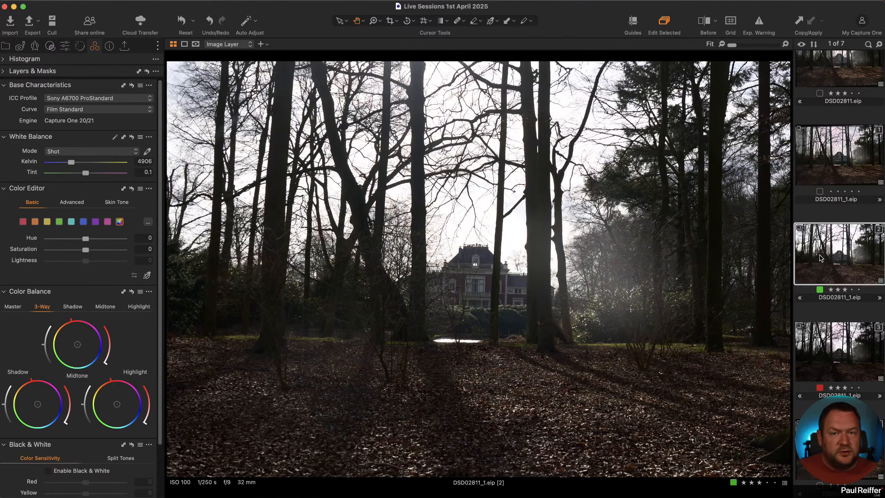
left_click(850, 340)
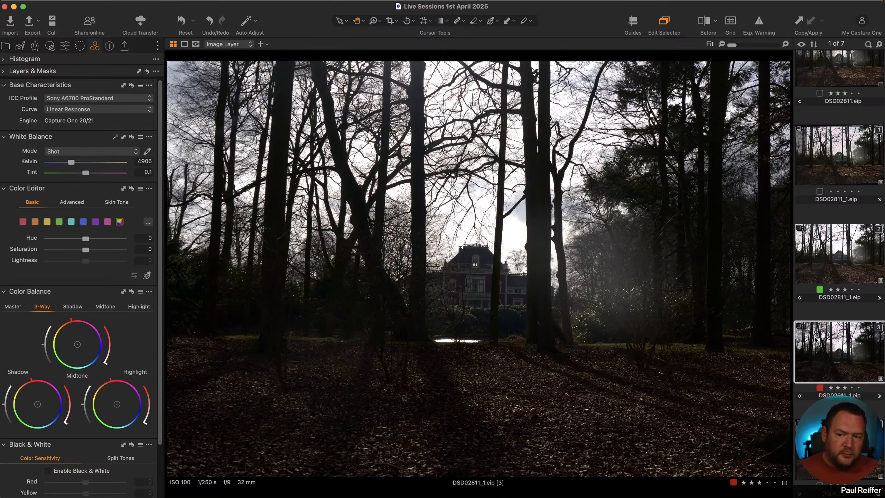
Step: Try Highlight -60 and Shadow 18 on the red-tagged variant, and check the sky for clipping with the exposure warning
left_click(65, 47)
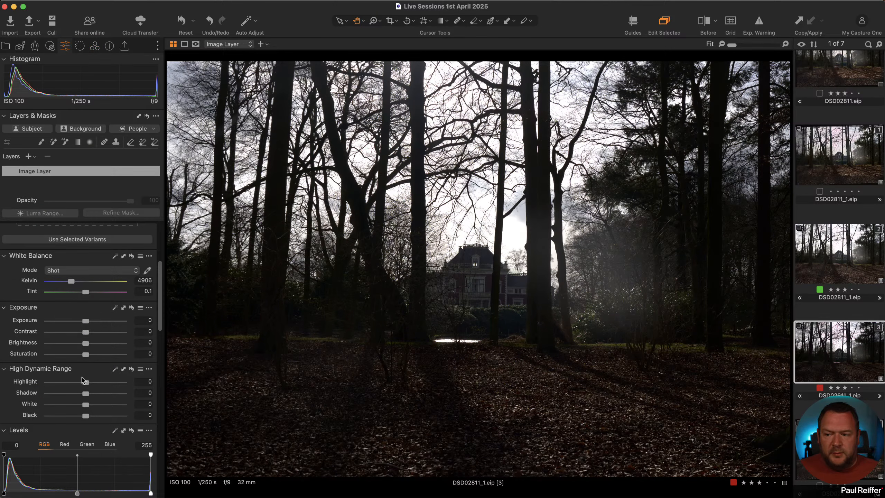
left_click_drag(85, 383, 93, 399)
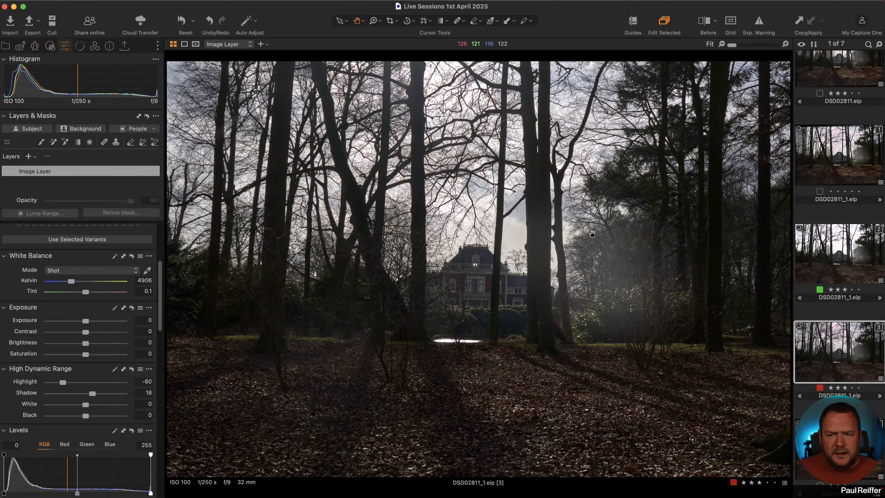
left_click(759, 24)
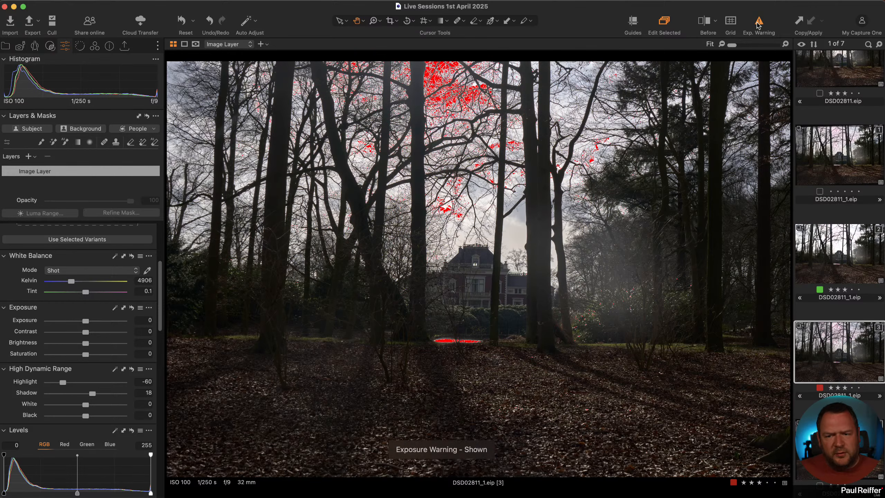
left_click(761, 24)
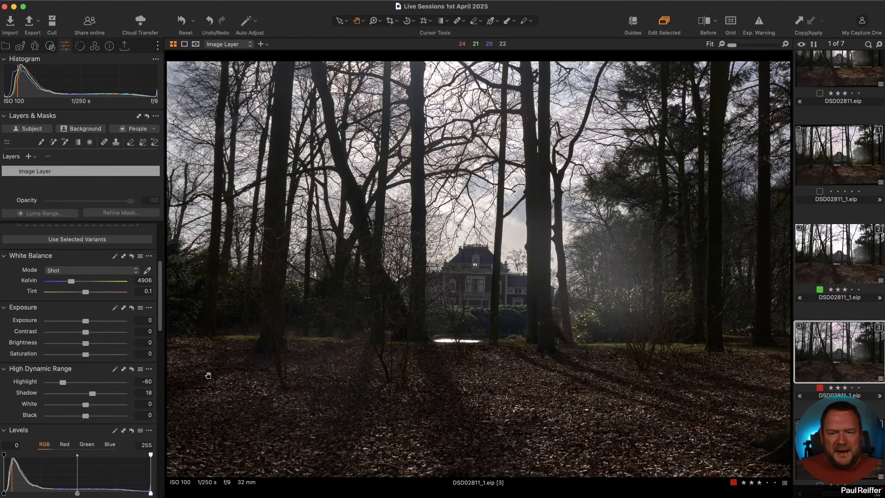
Step: Set the red-tagged variant's High Dynamic Range values to Highlight -50 and Shadow 20
left_click(145, 383)
key("BackSpace")
key("Tab")
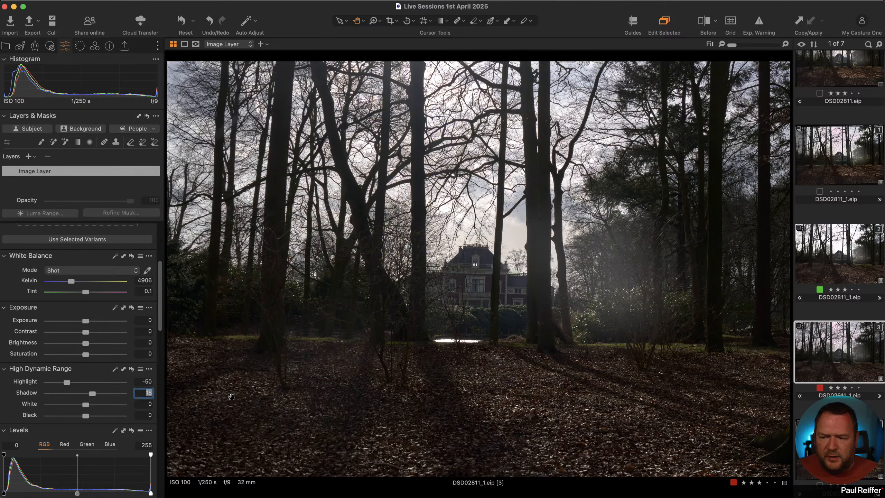
type("20")
key("Tab")
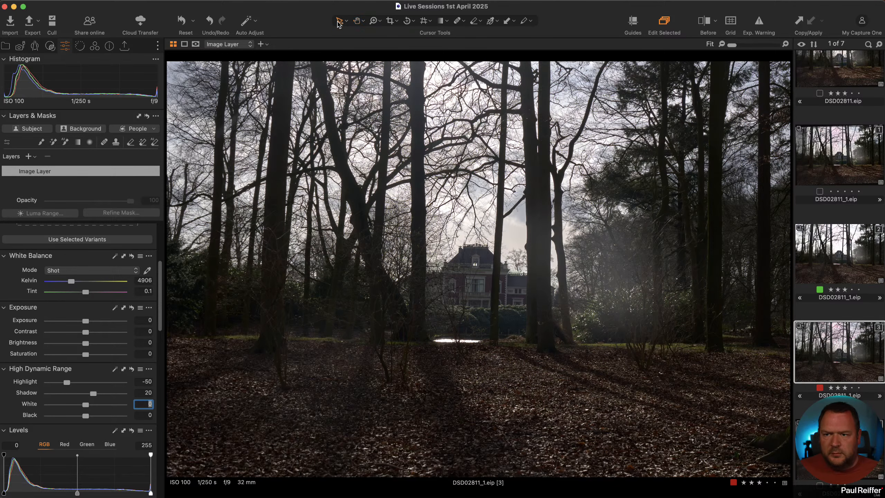
Step: Compare the red-tagged variant before and after in split view, and collapse the Exposure tool
left_click(517, 310)
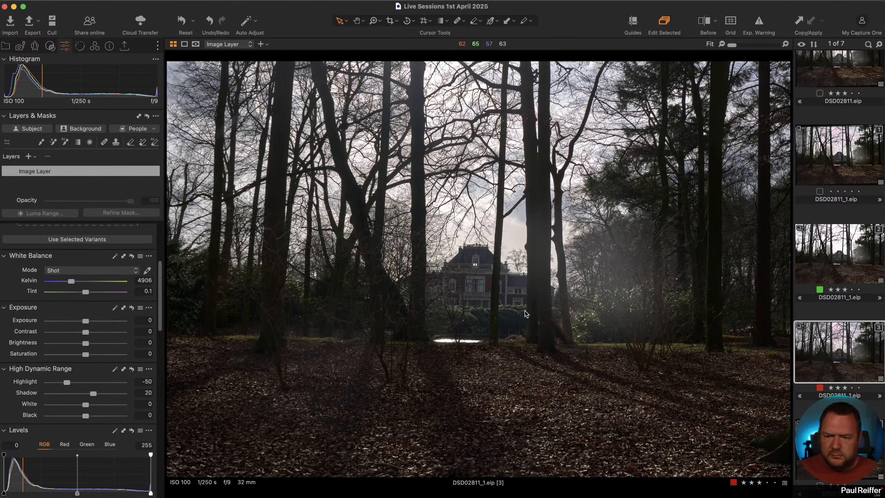
key("y")
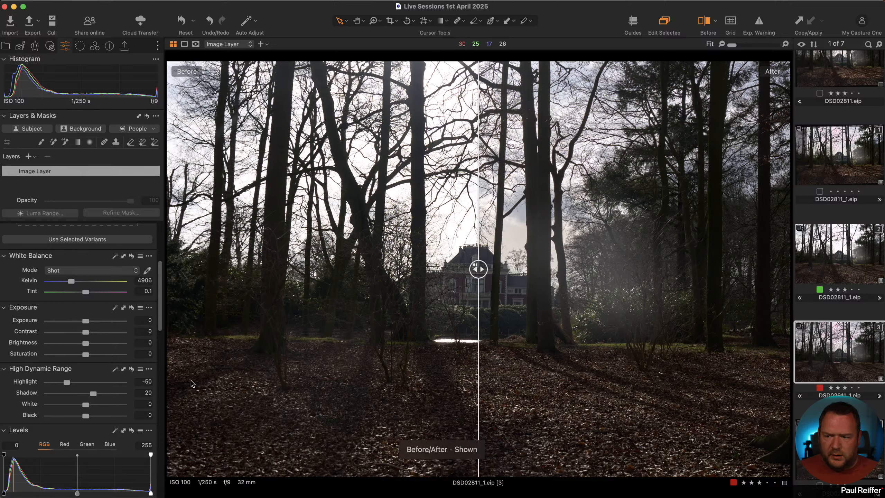
left_click(91, 304)
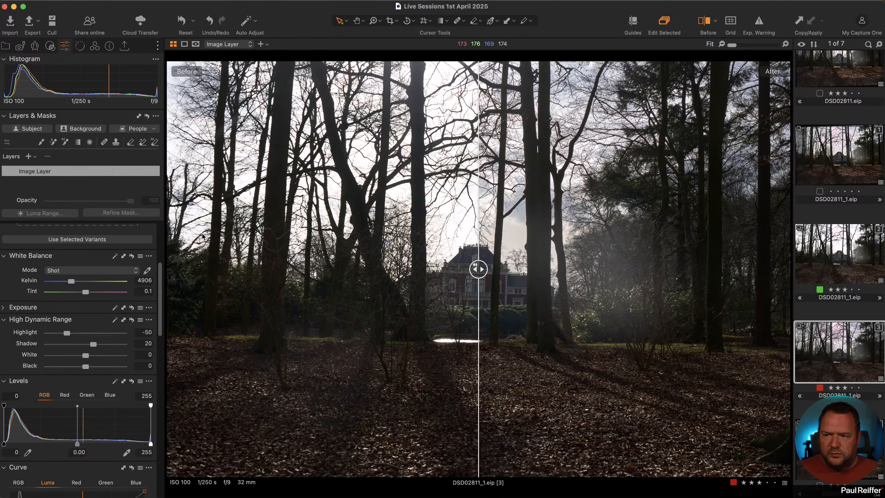
Step: Toggle the before/after split view and move its divider aside to show the edited red-tagged variant across the whole frame
key("y")
key("y")
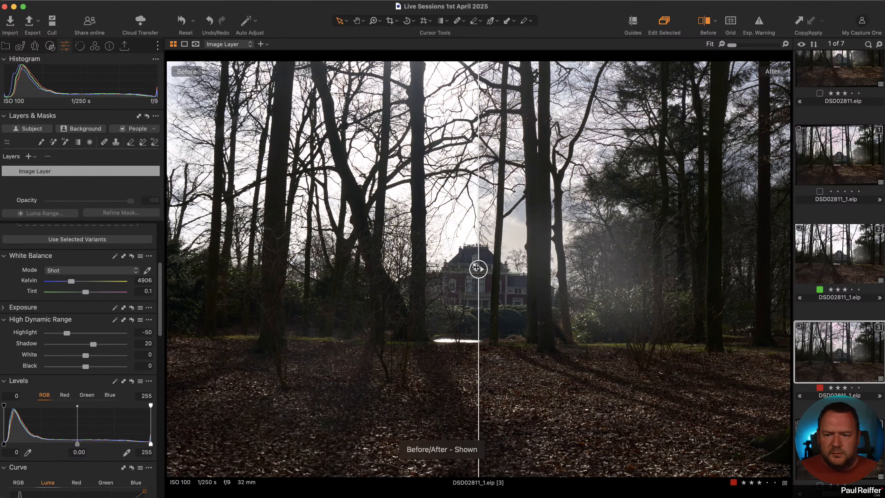
left_click_drag(478, 265, 169, 313)
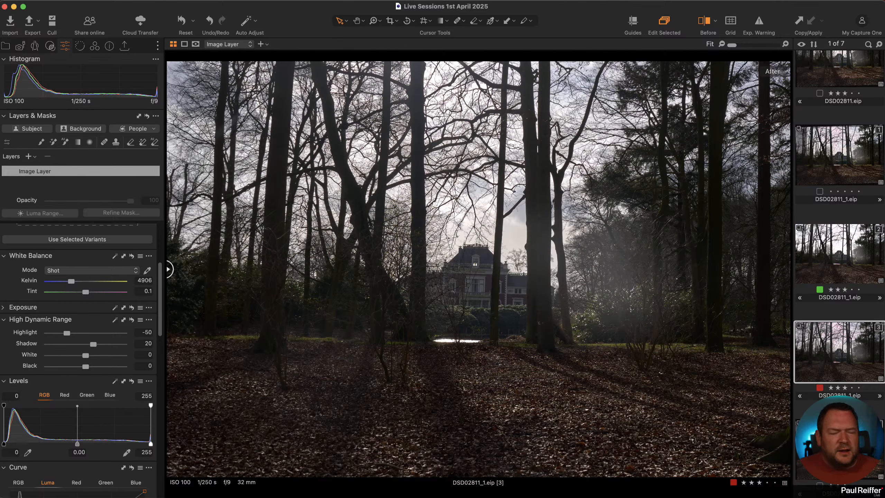
Step: Try Highlight -50 and Shadow 20 on the green-tagged variant, and compare it with the red-tagged one
left_click(833, 254)
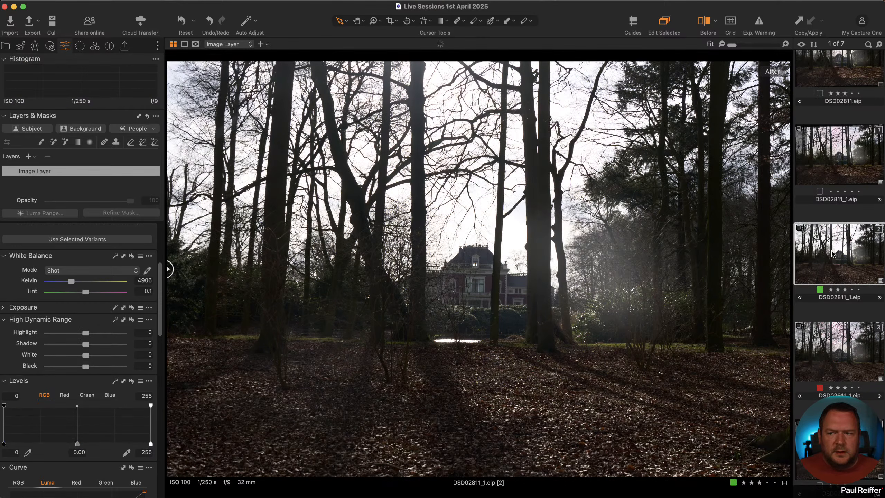
left_click(144, 333)
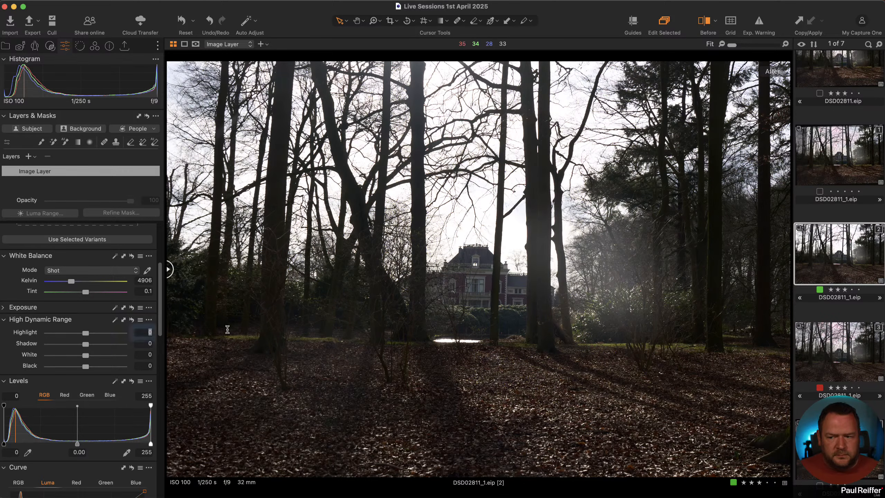
type("-50")
key("Tab")
type("20")
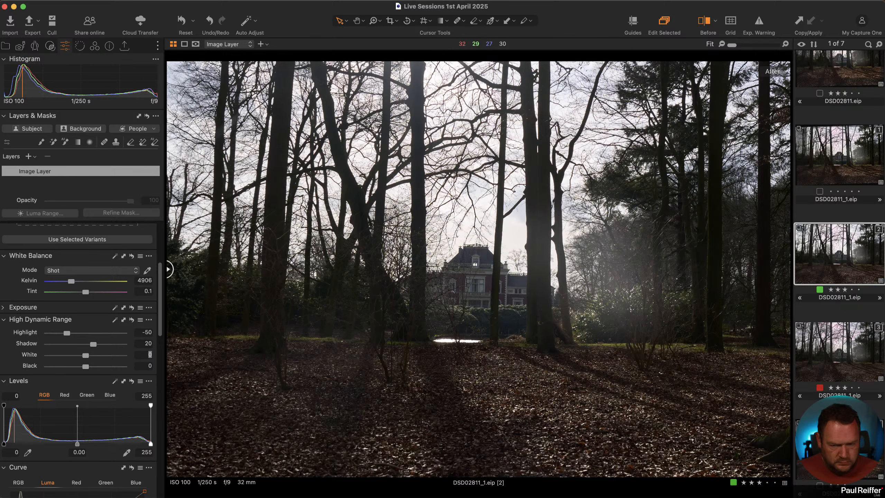
key("Tab")
left_click(833, 359)
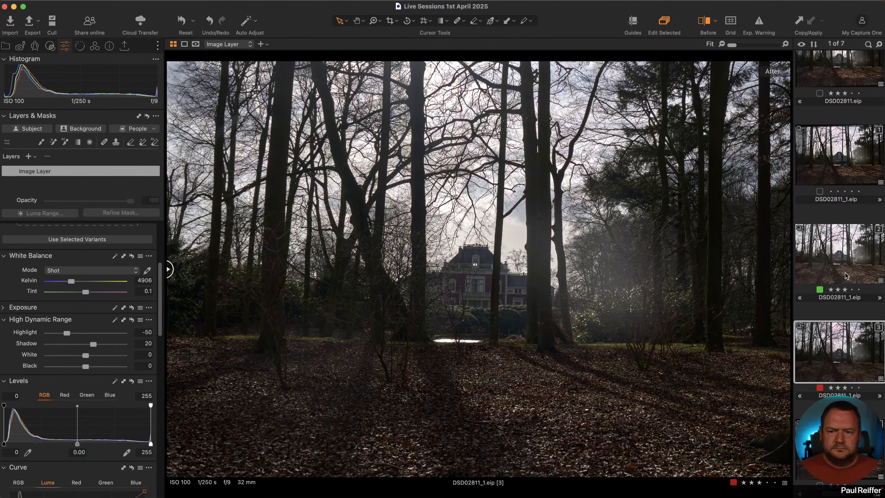
left_click(849, 257)
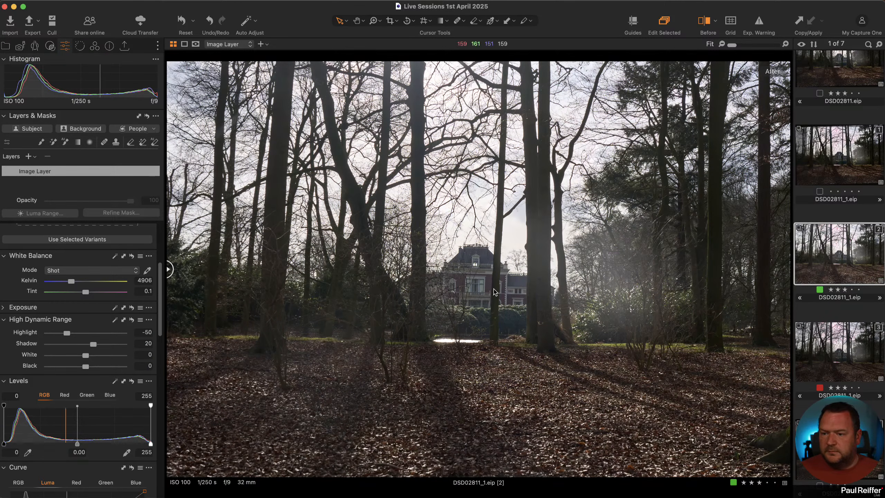
Step: Set the green-tagged variant's High Dynamic Range to Highlight -100 and Shadow 10, and compare it with the red-tagged one
left_click_drag(67, 335, 16, 334)
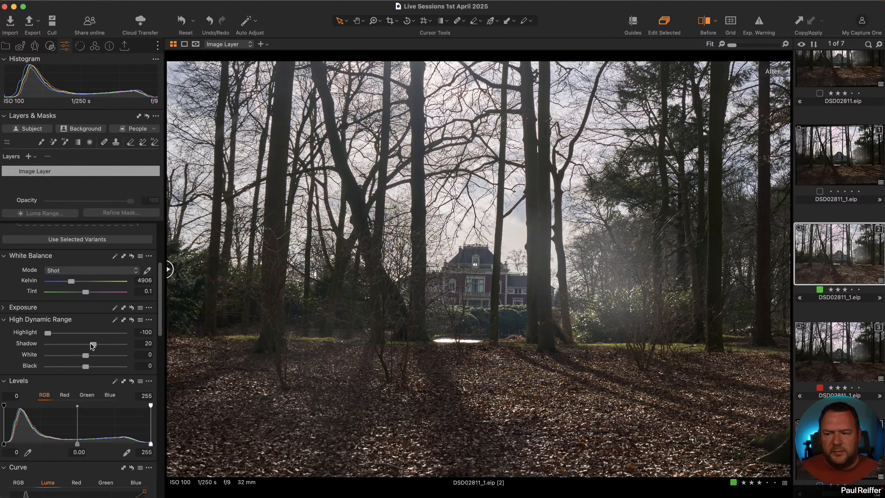
left_click_drag(92, 345, 90, 344)
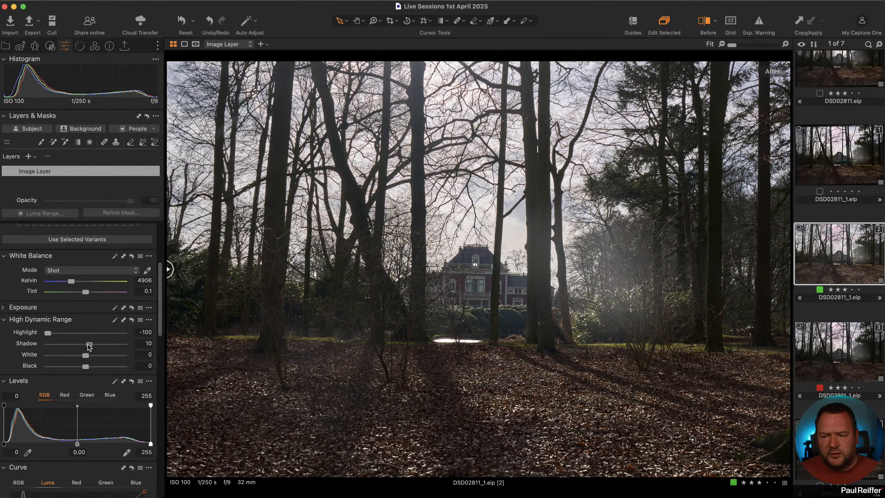
left_click(843, 355)
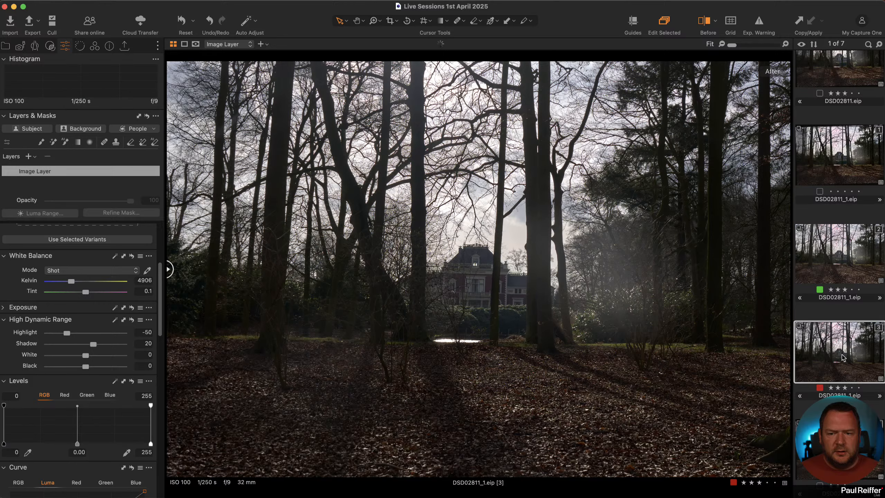
left_click(848, 254)
left_click(858, 346)
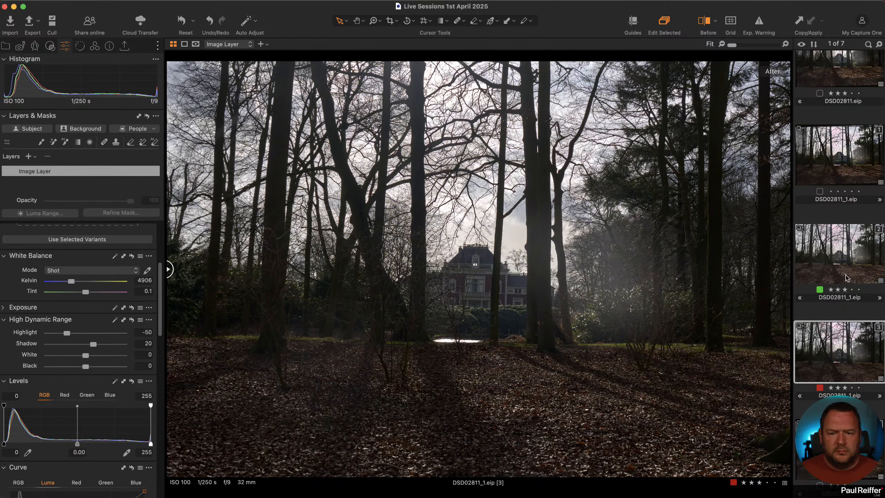
left_click(846, 257)
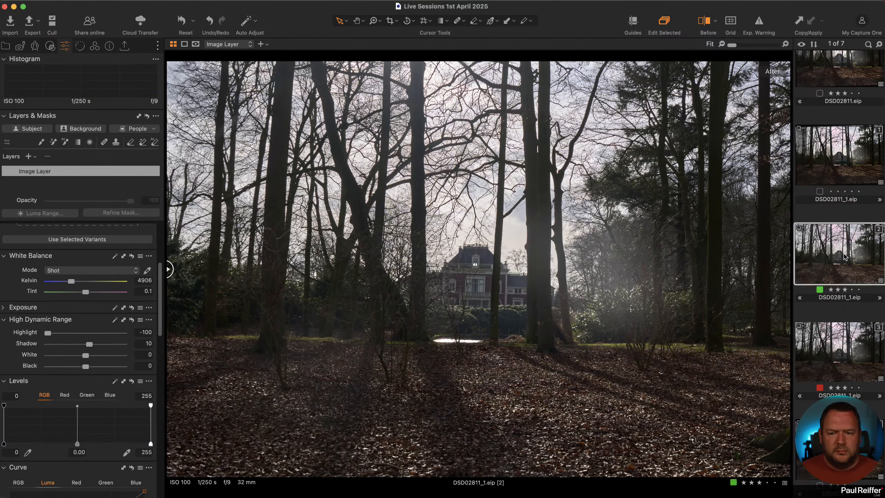
Step: Reset the green-tagged variant's Shadow to 0, lower its Exposure to -0.22, and compare it with the red-tagged one
double_click(90, 345)
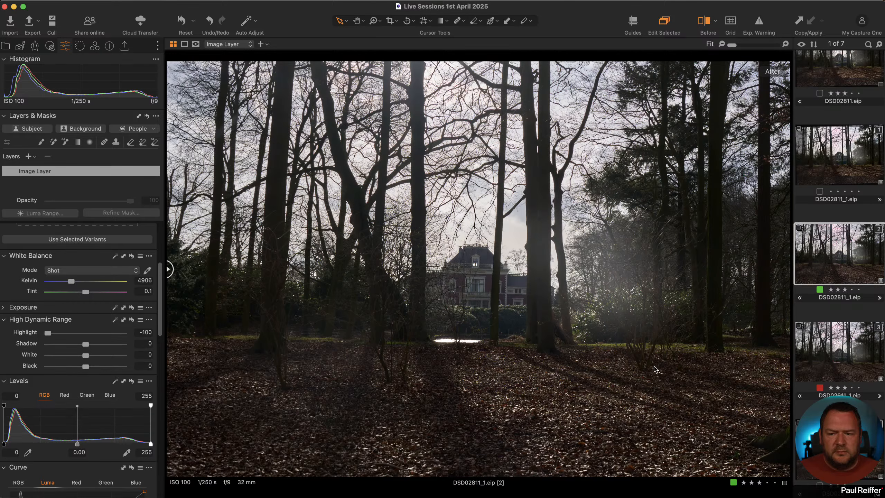
scroll(85, 328, "up", 5)
scroll(86, 328, "down", 5)
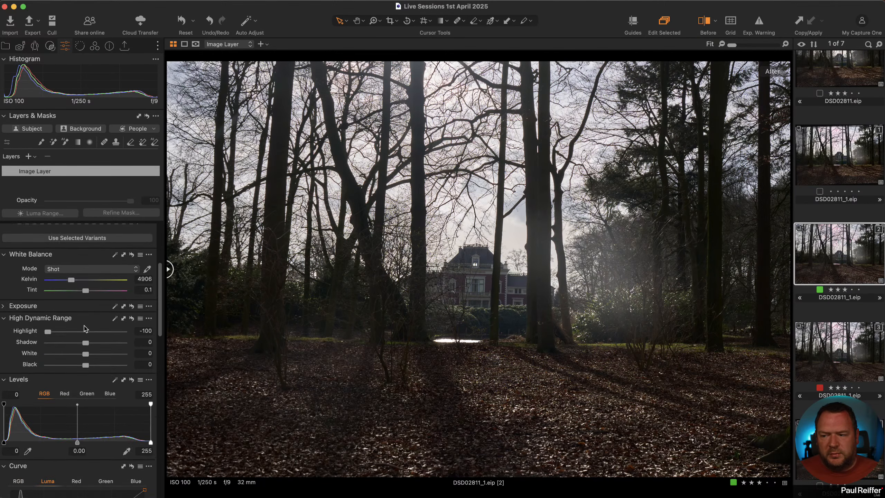
scroll(86, 329, "down", 1)
left_click(6, 306)
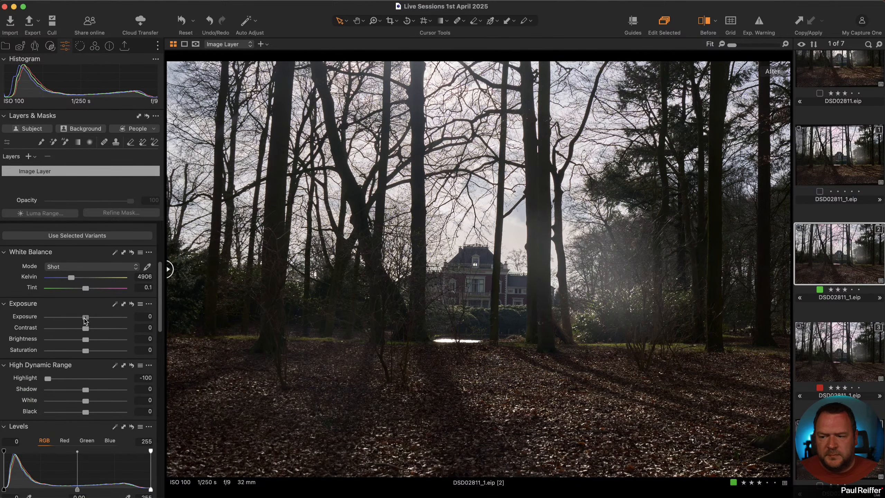
left_click_drag(85, 317, 84, 317)
left_click(842, 350)
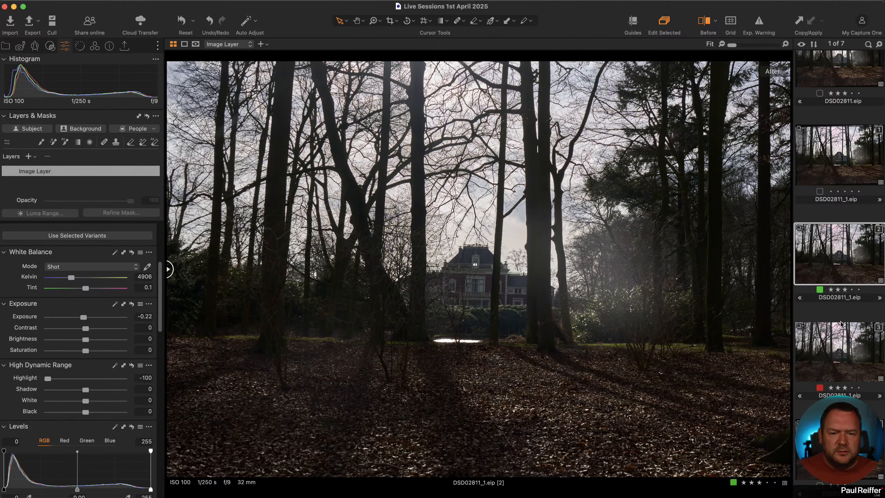
left_click(835, 262)
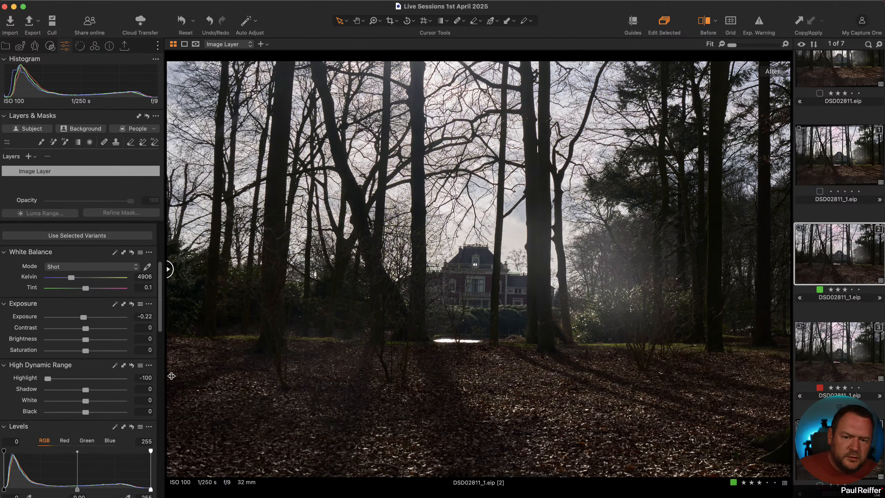
Step: Add shadow, midtone and highlight points to the green-tagged variant's Luma curve, pull them slightly down, and compare it with the red-tagged one
scroll(142, 441, "down", 5)
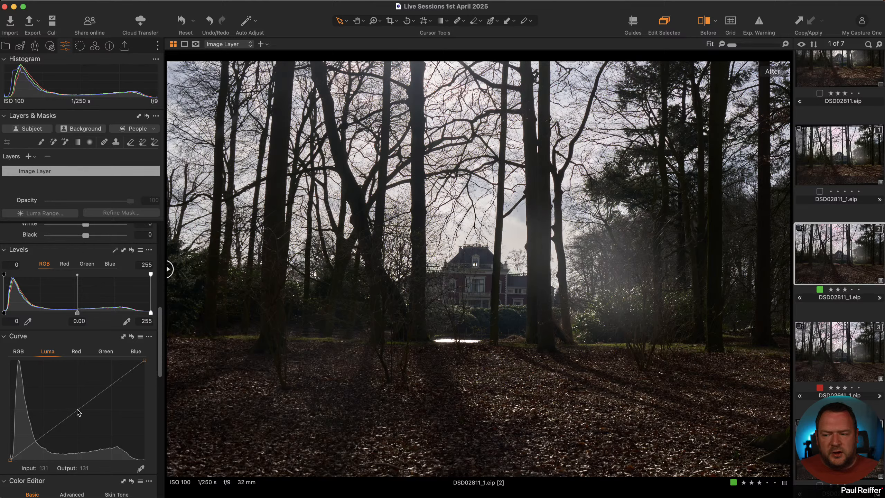
left_click(77, 409)
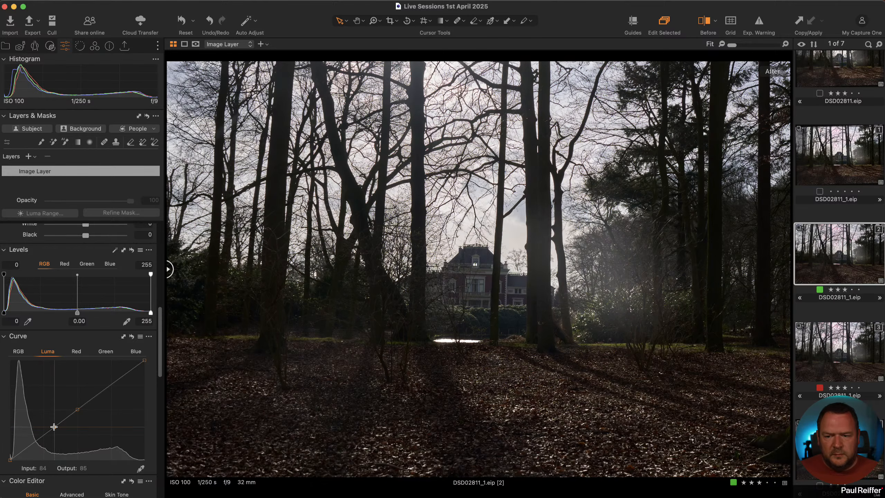
left_click(54, 426)
left_click(108, 391)
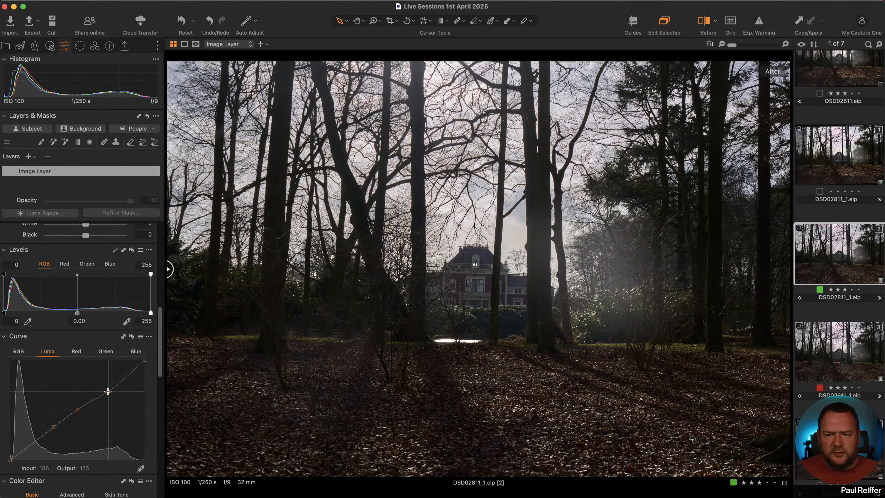
left_click_drag(78, 409, 51, 431)
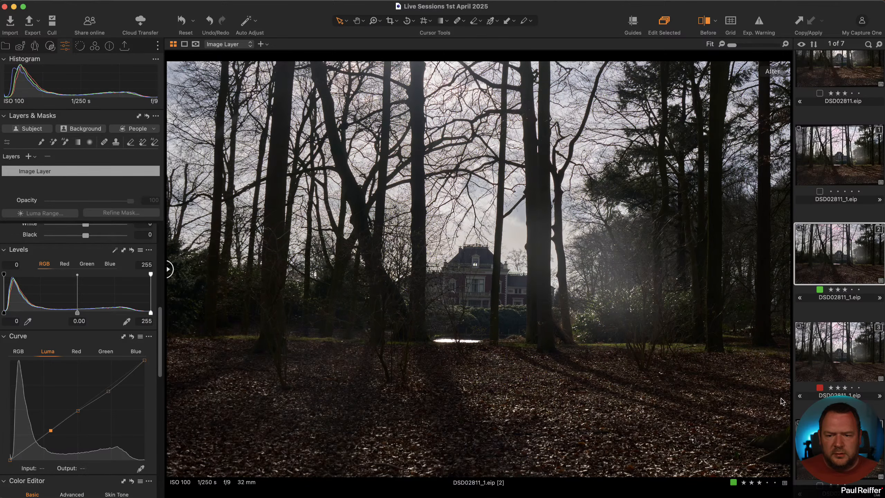
left_click(829, 352)
left_click(840, 248)
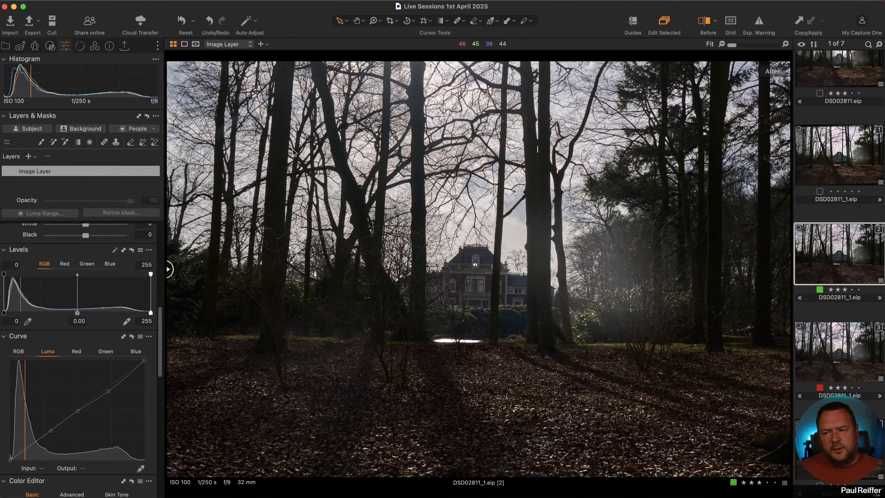
Step: Set the green-tagged variant's Exposure to -0.35 and its High Dynamic Range Shadow to 6
scroll(55, 320, "up", 3)
scroll(54, 319, "up", 4)
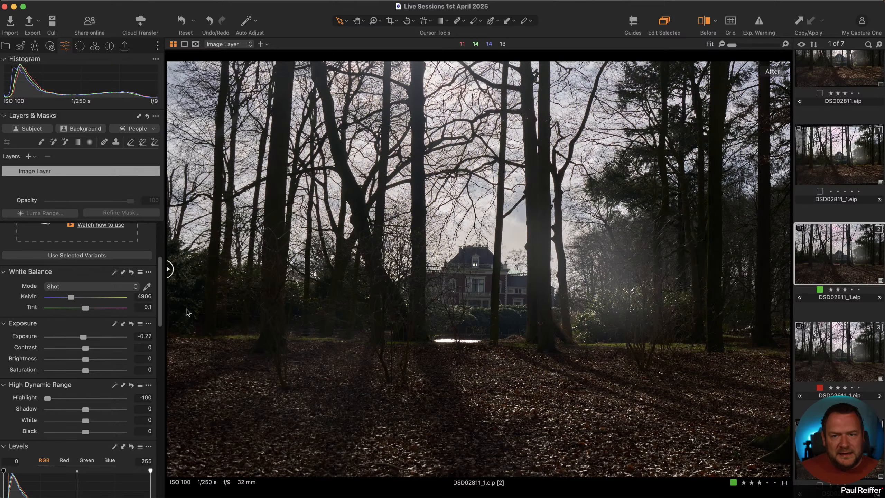
left_click_drag(83, 338, 82, 337)
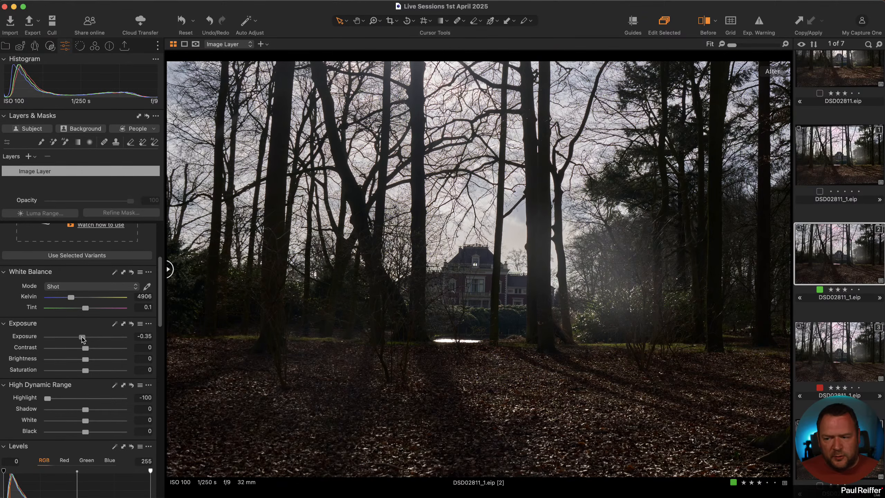
left_click_drag(87, 411, 89, 412)
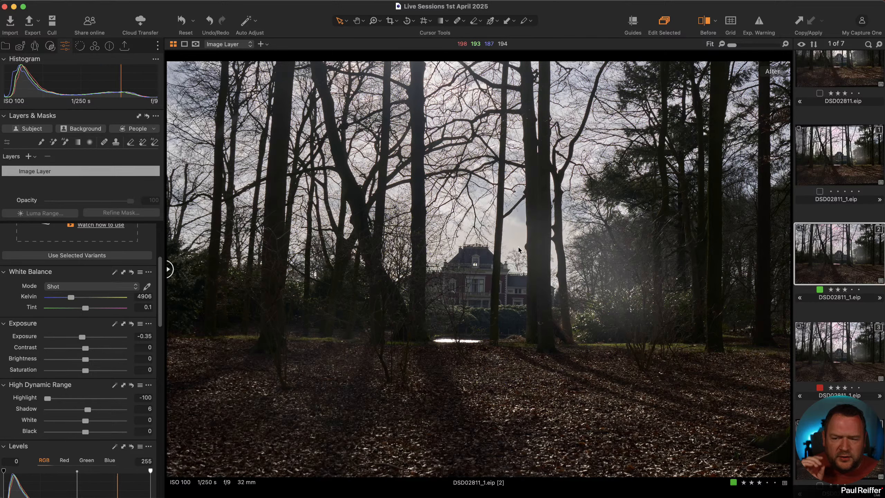
Step: Lower the Luma curve's existing shadow, midtone and highlight points slightly and bring its white endpoint down to output 238
scroll(122, 351, "down", 2)
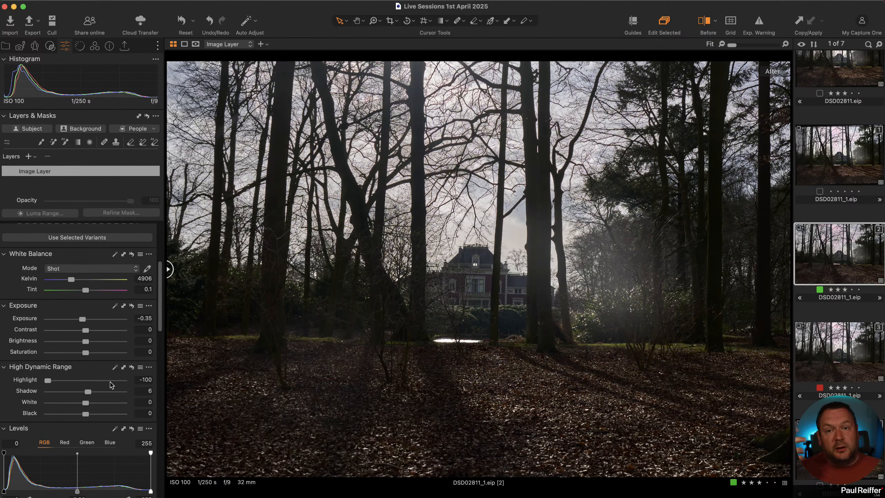
scroll(109, 384, "down", 10)
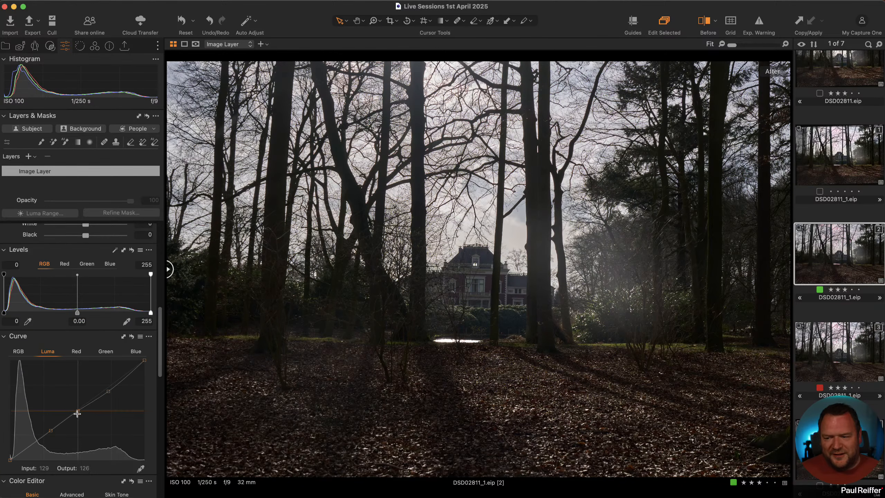
left_click_drag(77, 412, 109, 393)
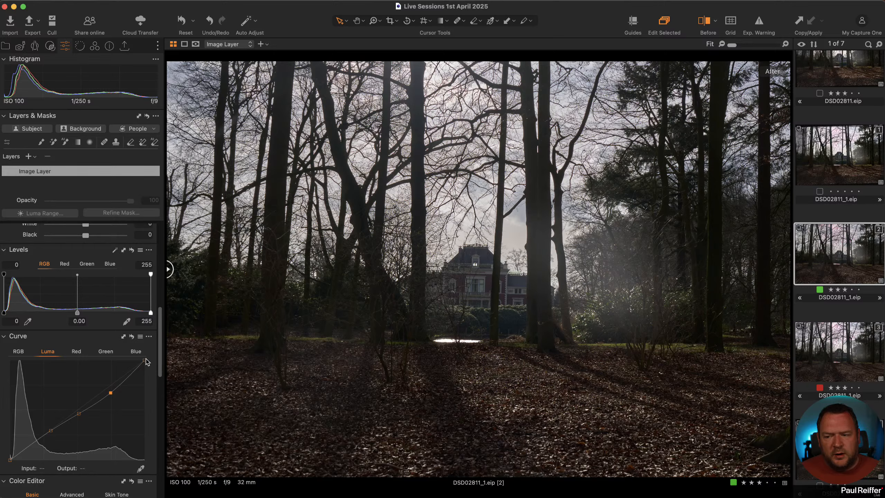
left_click_drag(144, 360, 147, 369)
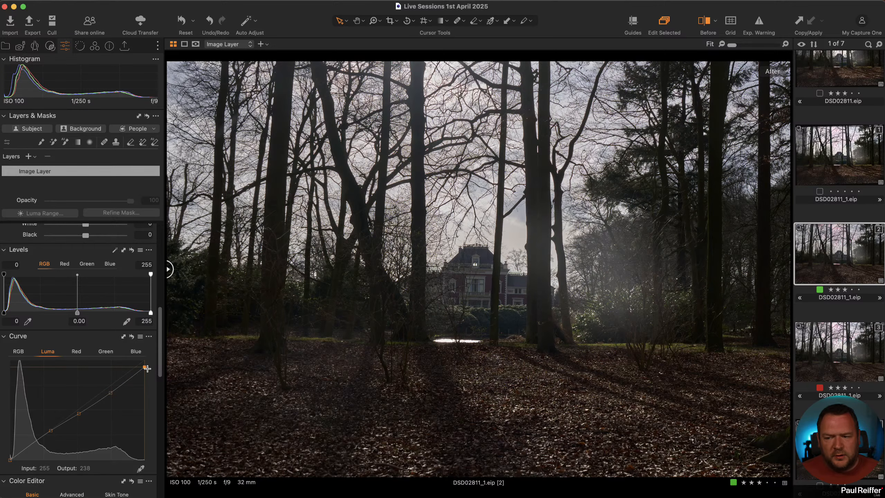
left_click_drag(51, 429, 51, 432)
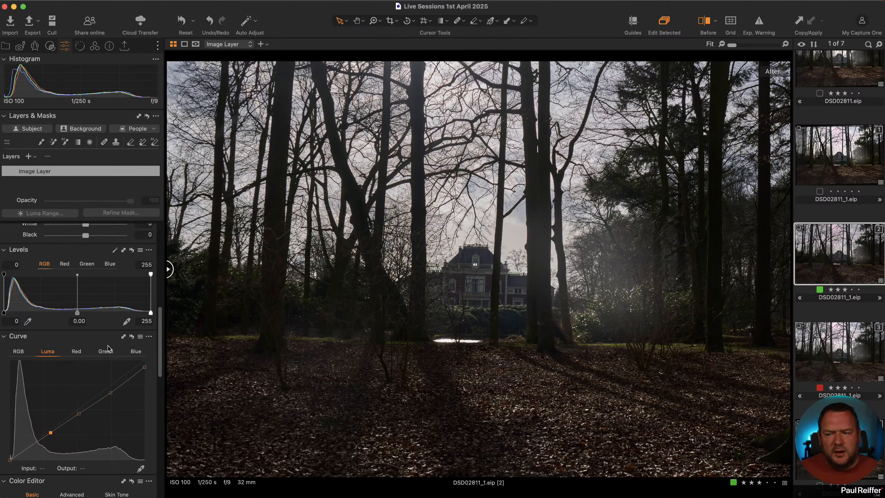
Step: Compare the green-tagged variant with the red-tagged one and review the red-tagged variant's Exposure and High Dynamic Range settings
left_click(855, 359)
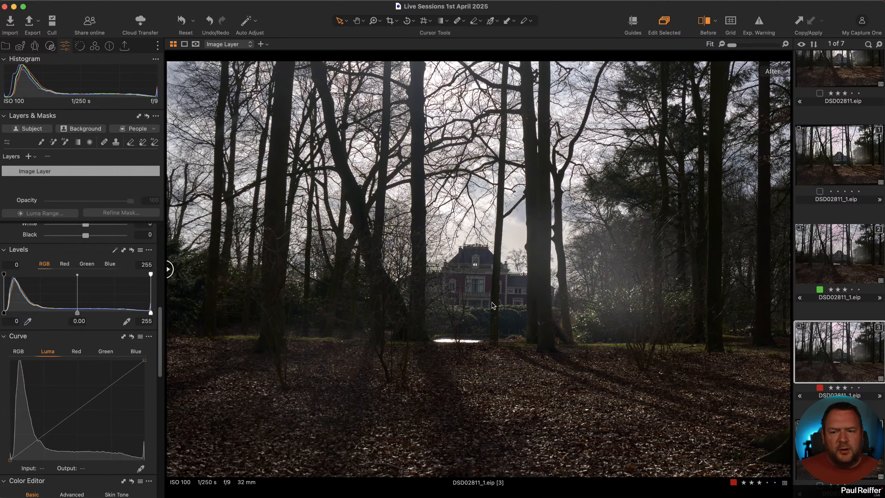
scroll(104, 329, "up", 10)
scroll(108, 384, "down", 5)
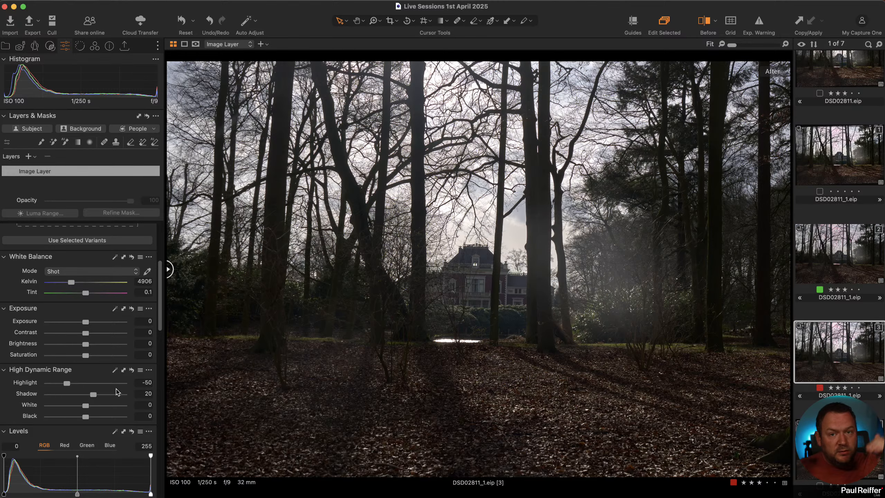
left_click(839, 259)
left_click(831, 345)
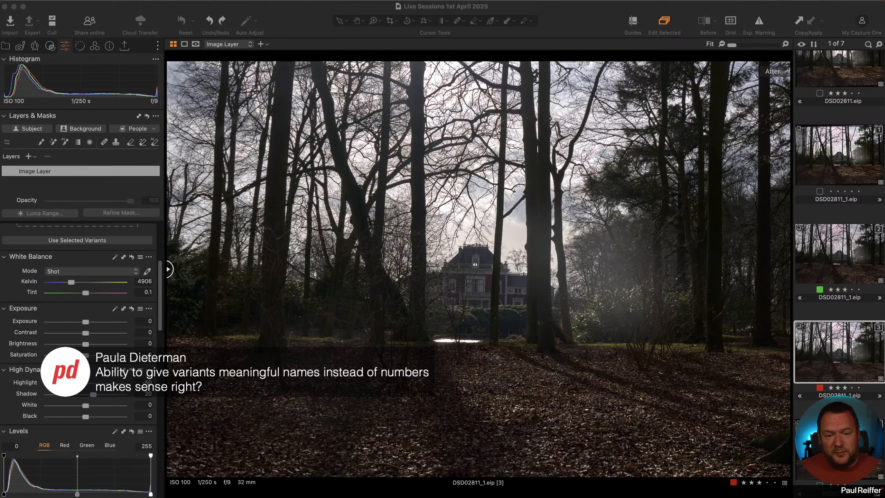
Step: Rename the green-tagged woodland house variant to "Auto Curve"
double_click(854, 299)
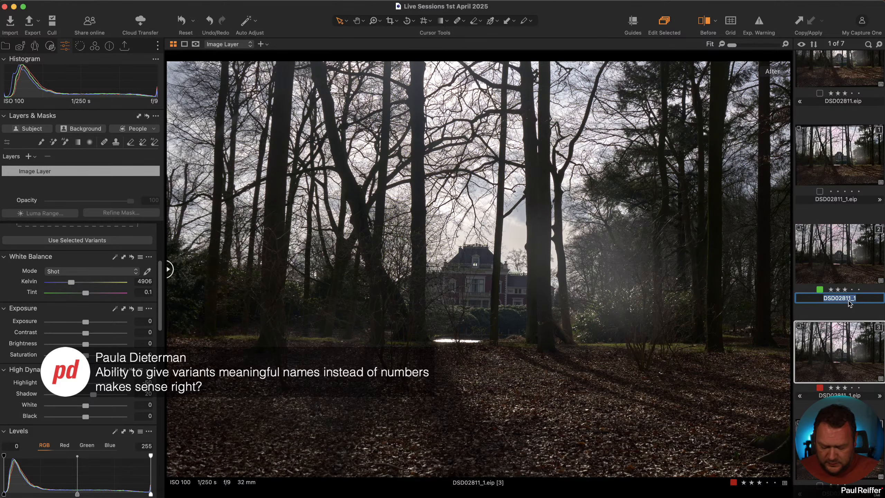
type("Auto Curve")
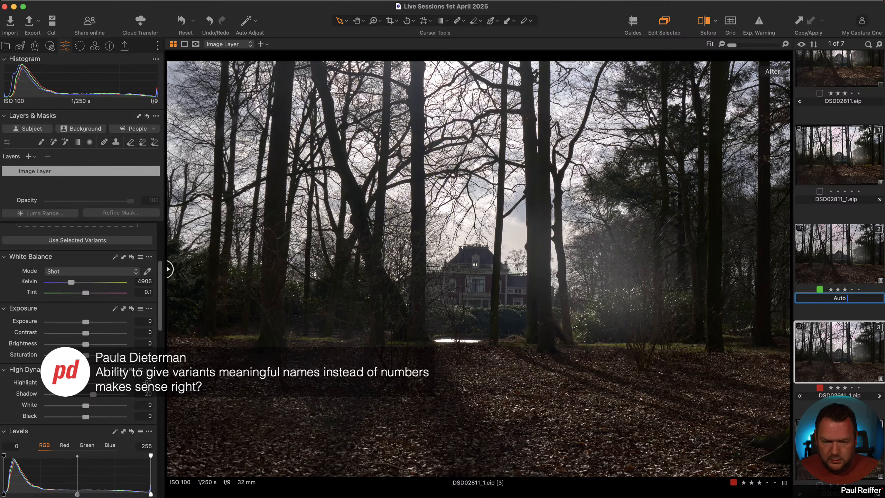
key("Return")
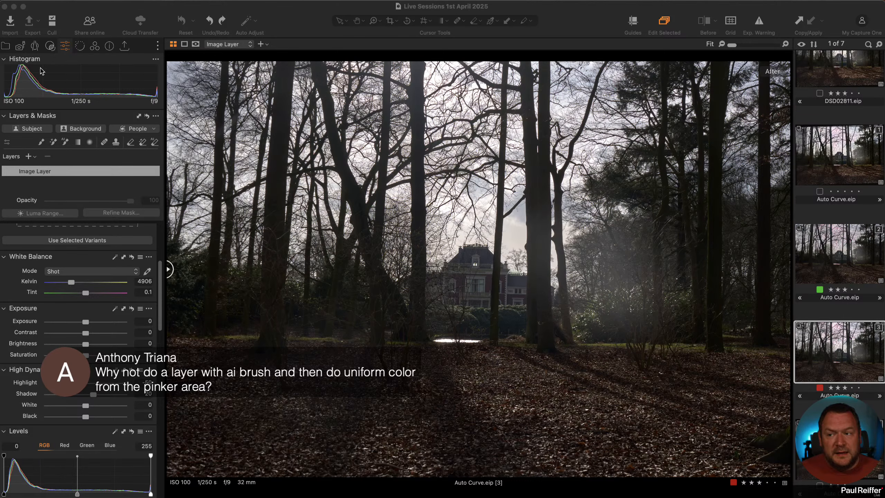
Step: Open the collection with the cathedral ceiling photo and inspect the mask of Adjustment Layer 1 on the Dome-1 variant
left_click(9, 48)
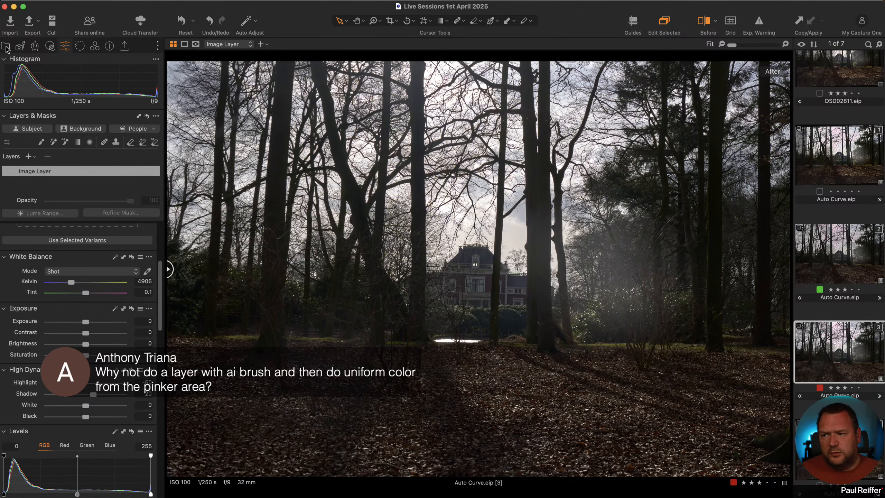
left_click(6, 46)
left_click(58, 173)
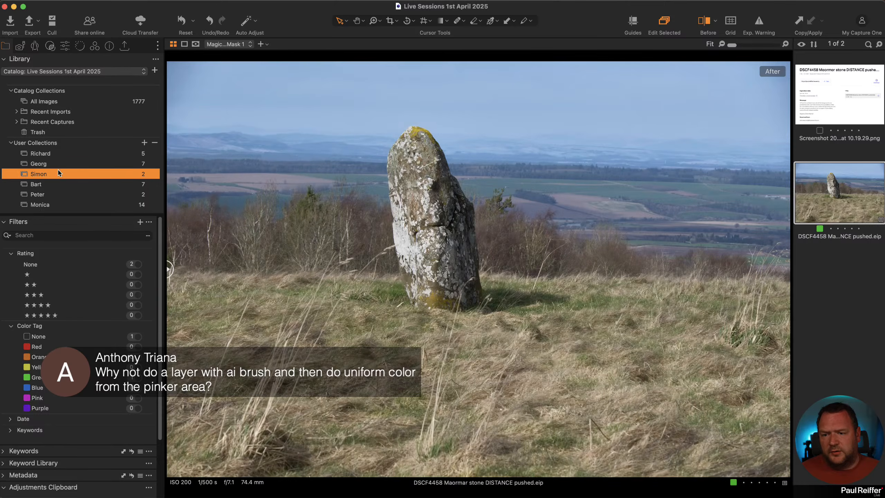
left_click(50, 164)
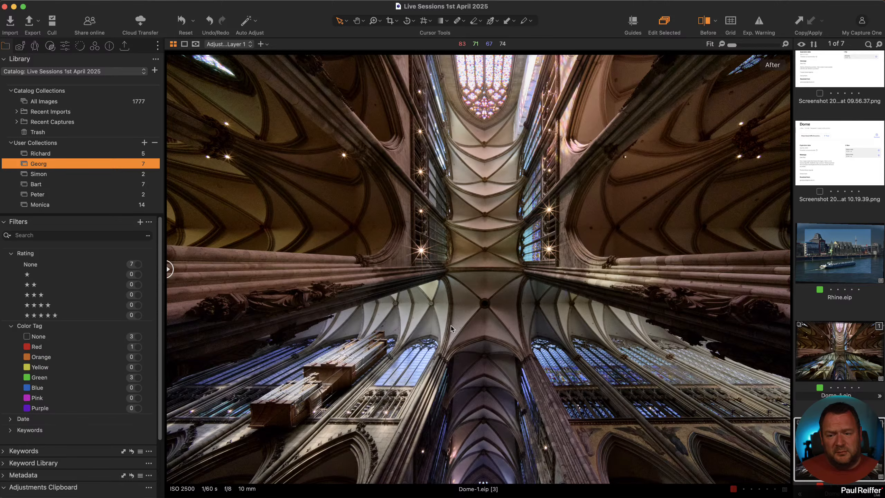
left_click(65, 46)
left_click(58, 172)
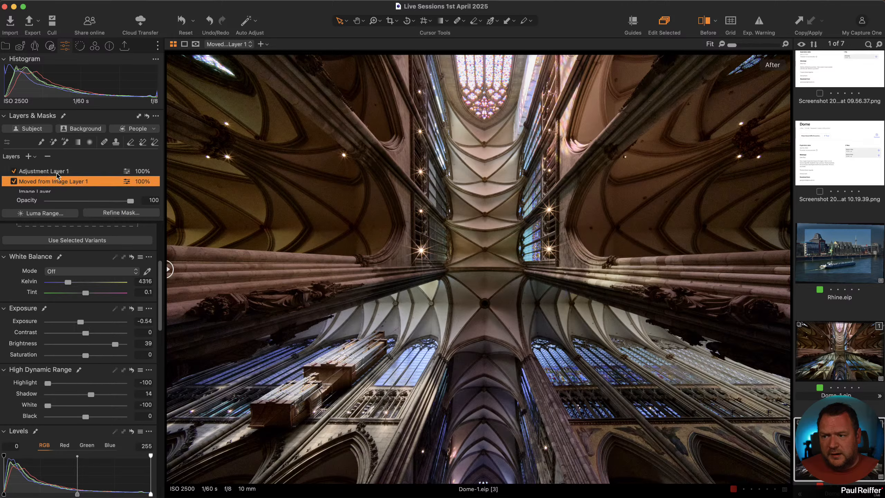
key("m")
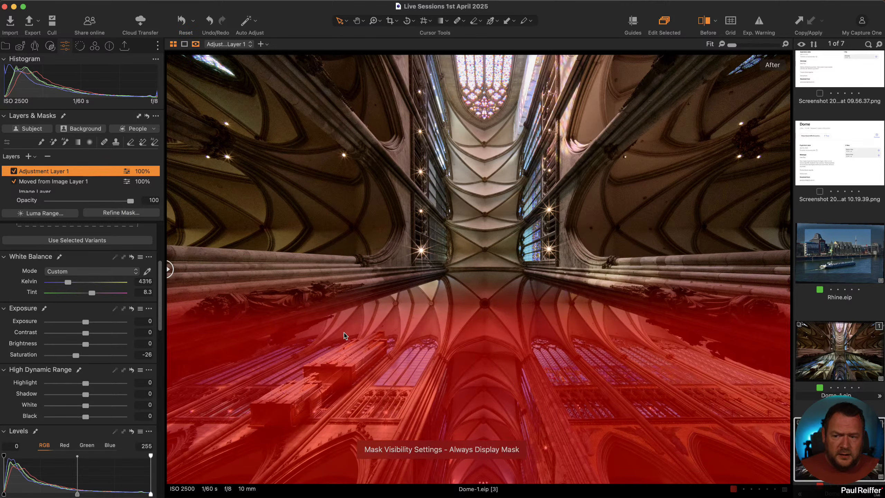
key("m")
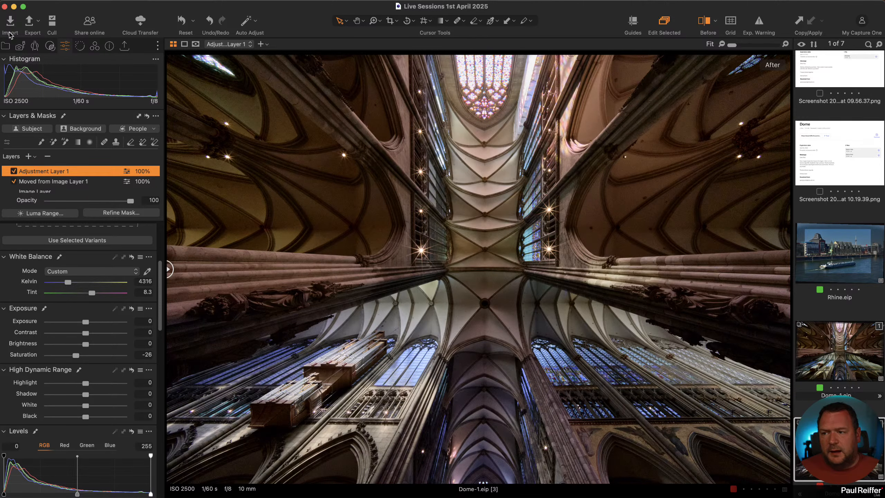
Step: Revisit the collections with the woodland house, the standing stone and the cathedral ceiling to review their edited photos
left_click(6, 45)
left_click(43, 187)
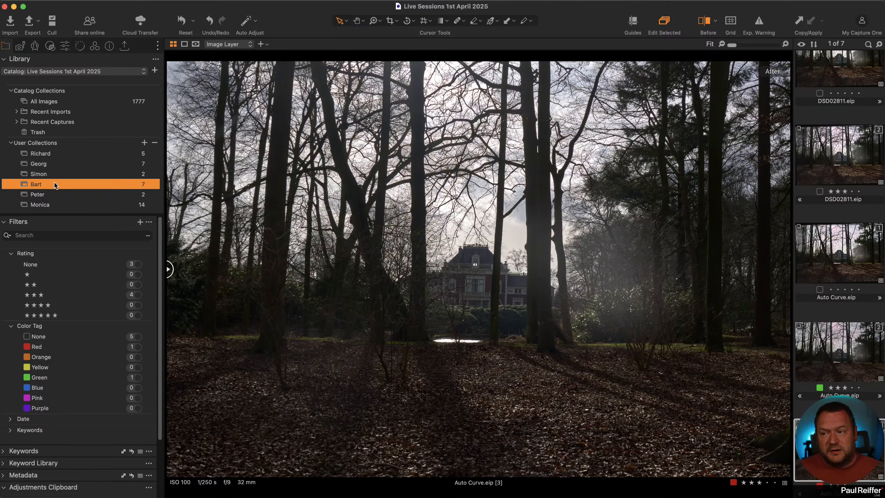
left_click(44, 174)
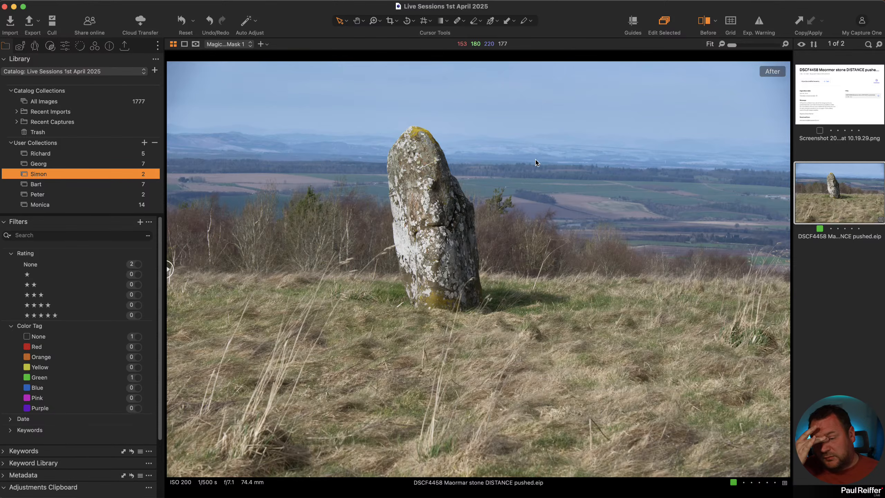
left_click(53, 164)
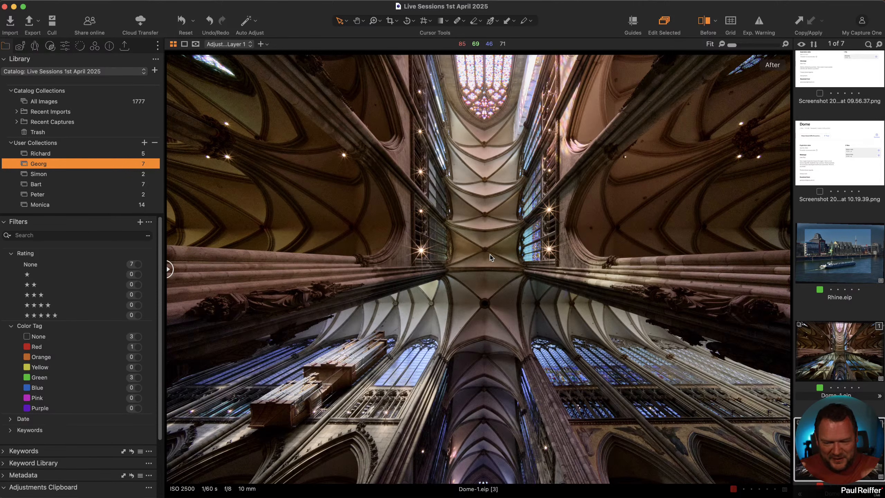
Step: Compare Forest Creek variant 1 with red-tagged variant 3 and take a closer look at the trunk and creek in variant 3
left_click(49, 154)
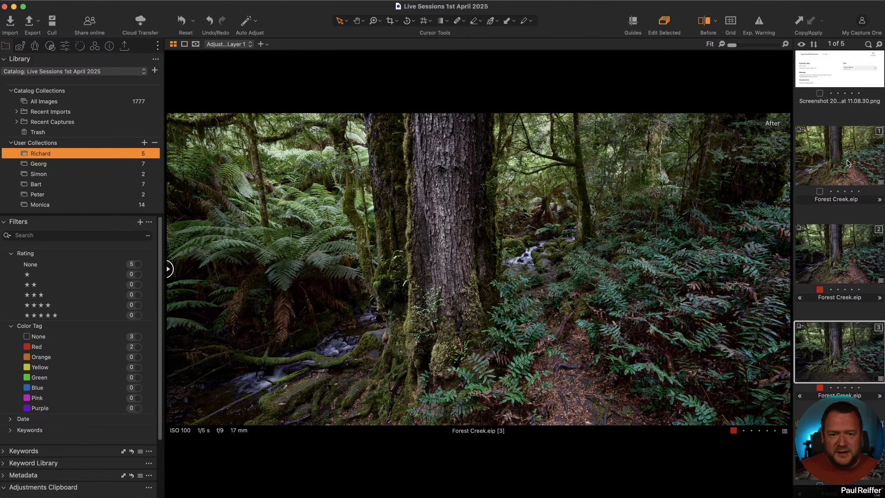
left_click(834, 164)
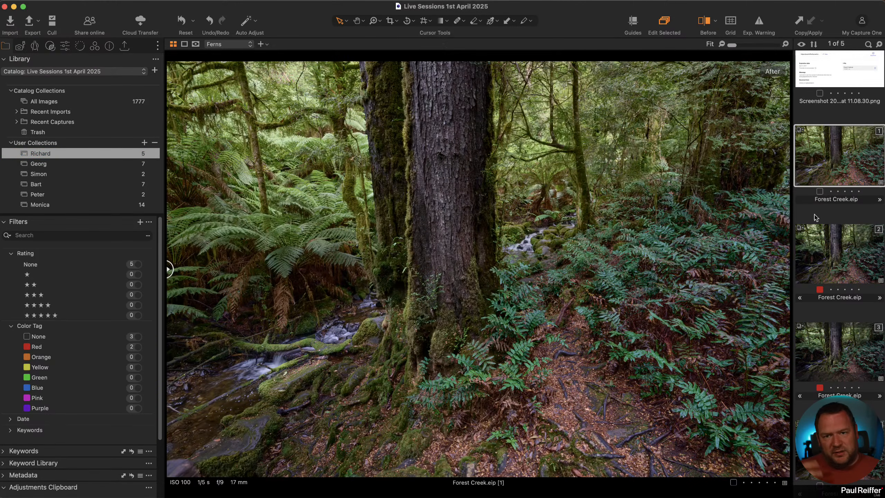
left_click(834, 351)
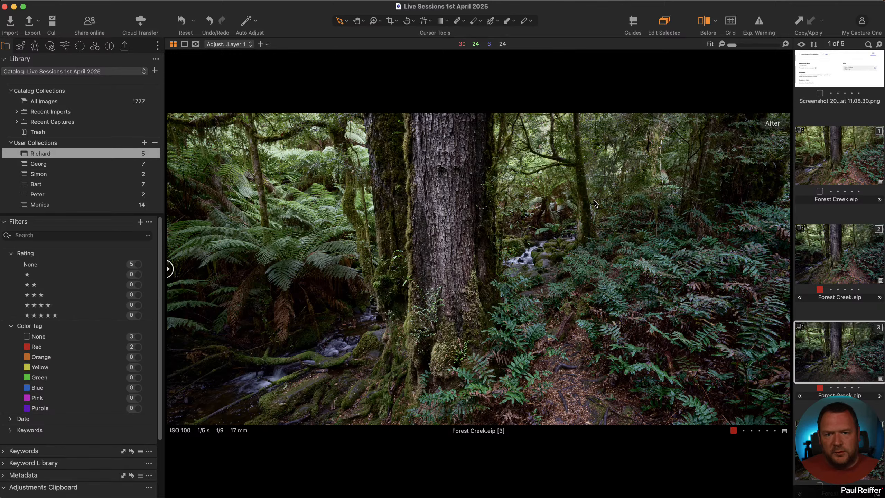
key("z")
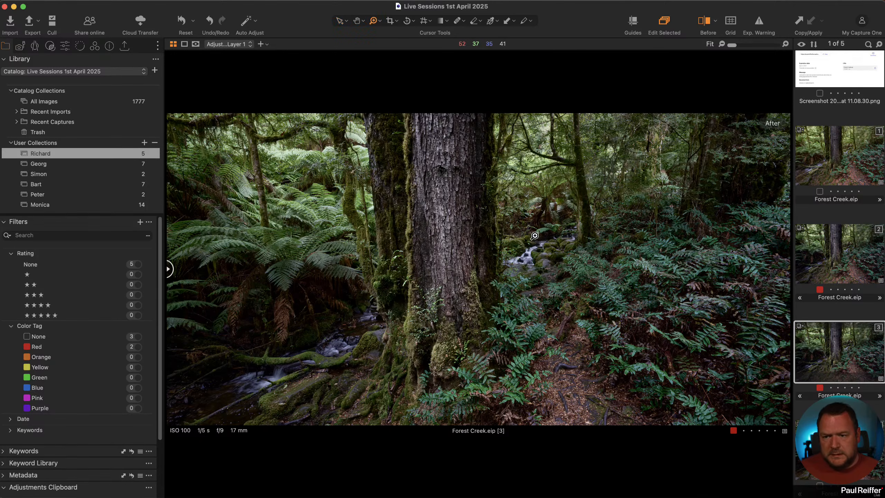
left_click(507, 285)
left_click(491, 253)
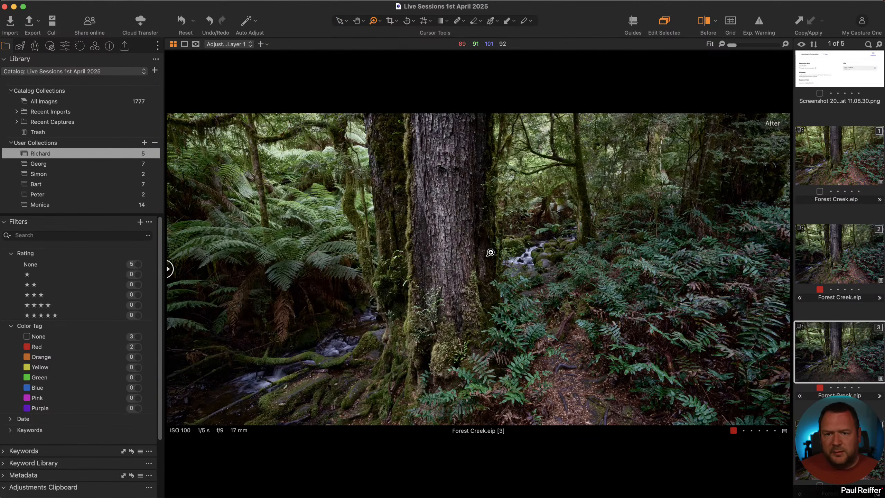
left_click_drag(268, 113, 693, 425)
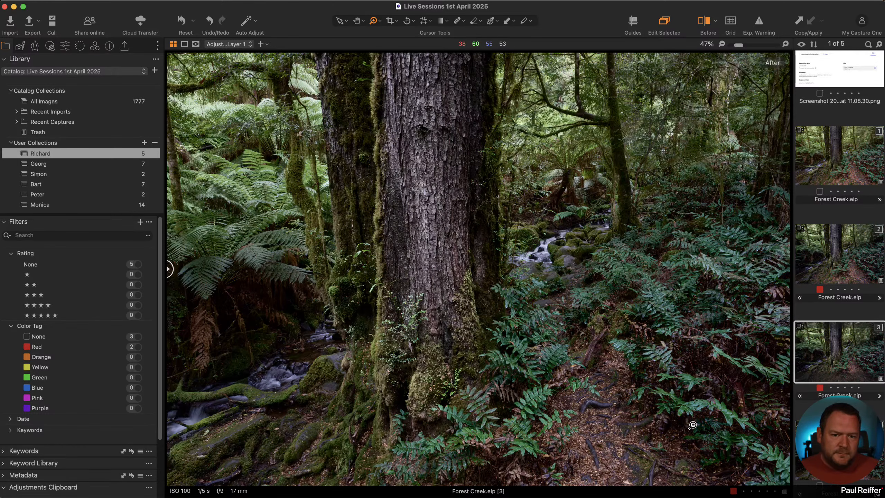